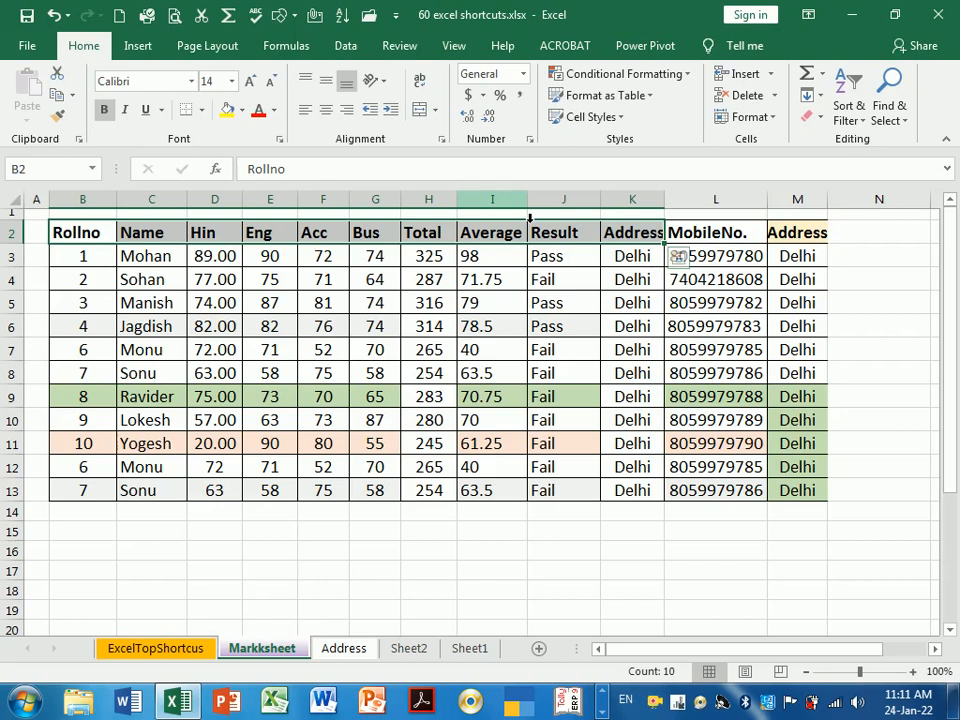
Select the header row B2:M2 and autofit the widths of the two Address columns, M and K
{"action": "left_click", "coordinate": [495, 281]}
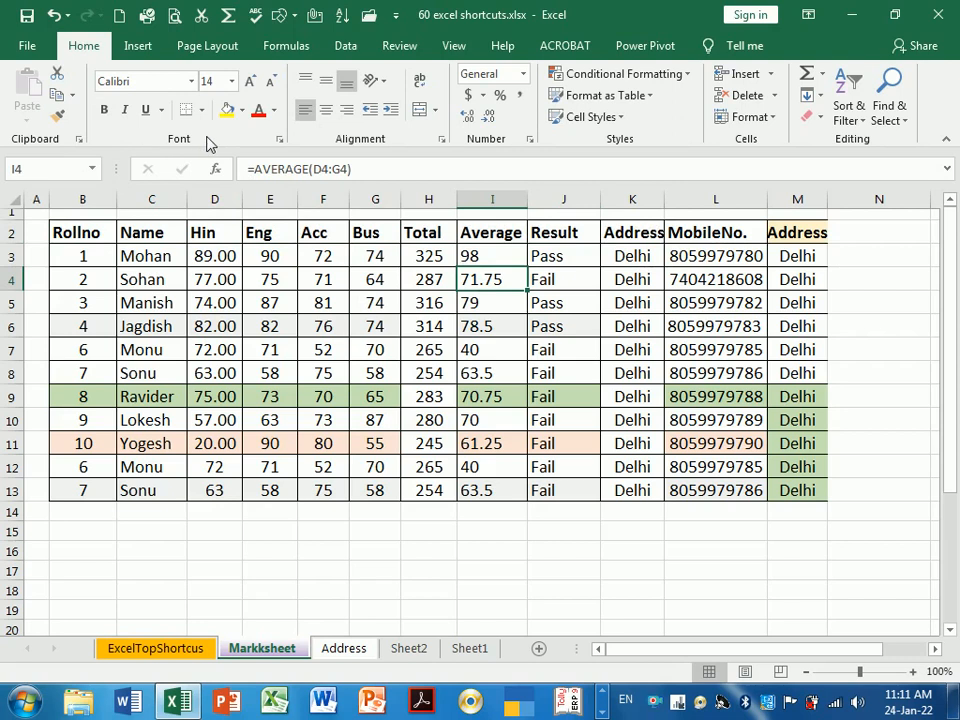
{"action": "left_click", "coordinate": [97, 240]}
{"action": "left_click_drag", "start_coordinate": [97, 240], "coordinate": [790, 241]}
{"action": "double_click", "coordinate": [838, 209]}
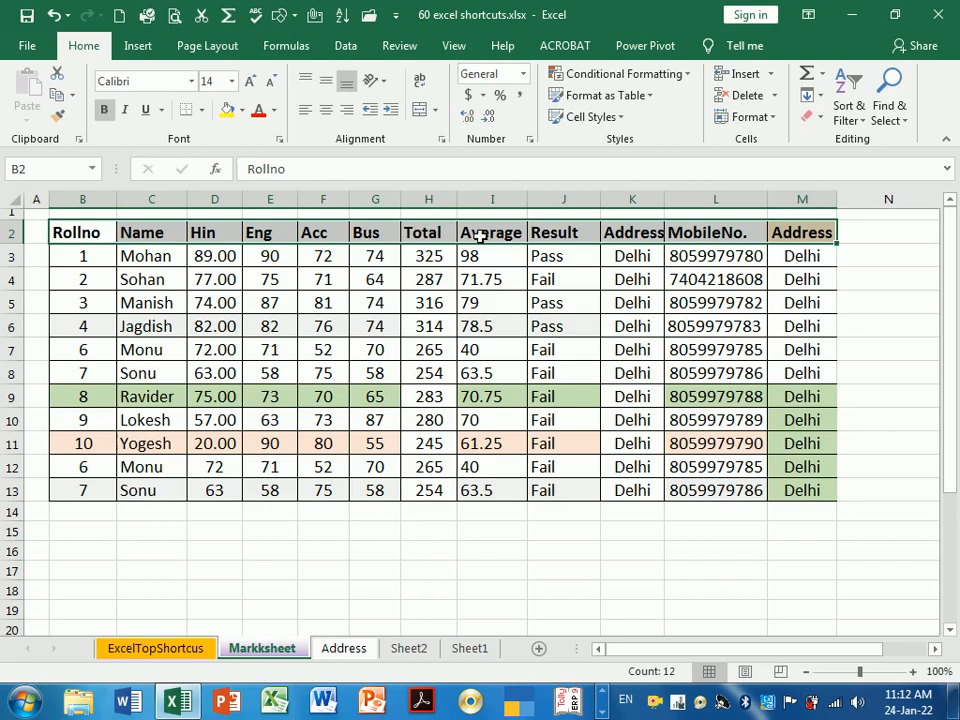
{"action": "double_click", "coordinate": [667, 205]}
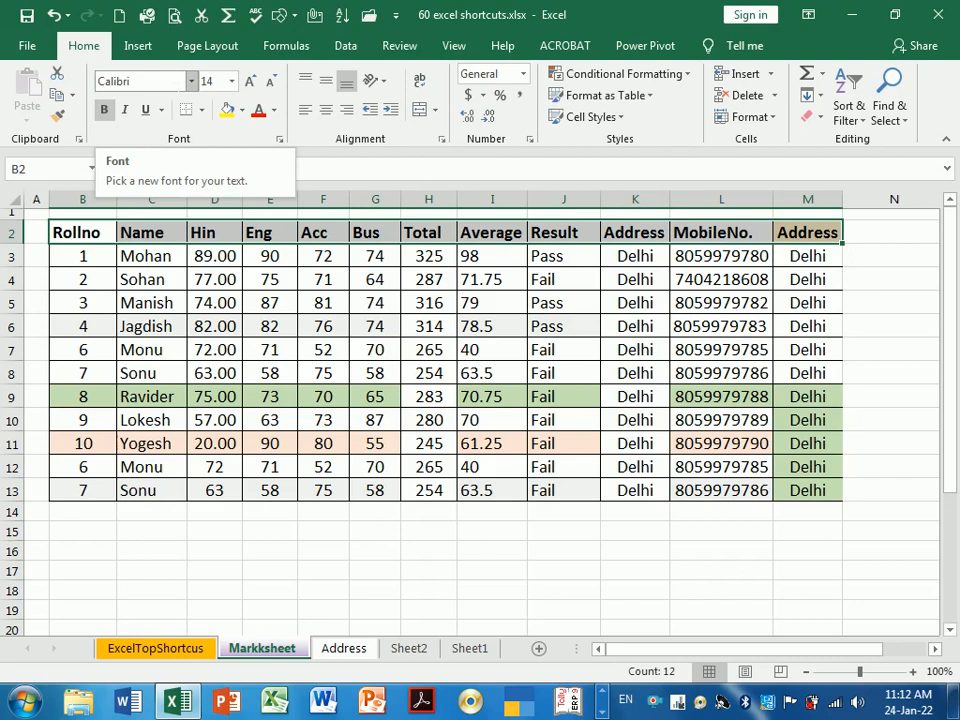
Set the font of the header row B2:M2 to Times New Roman
{"action": "left_click", "coordinate": [193, 82]}
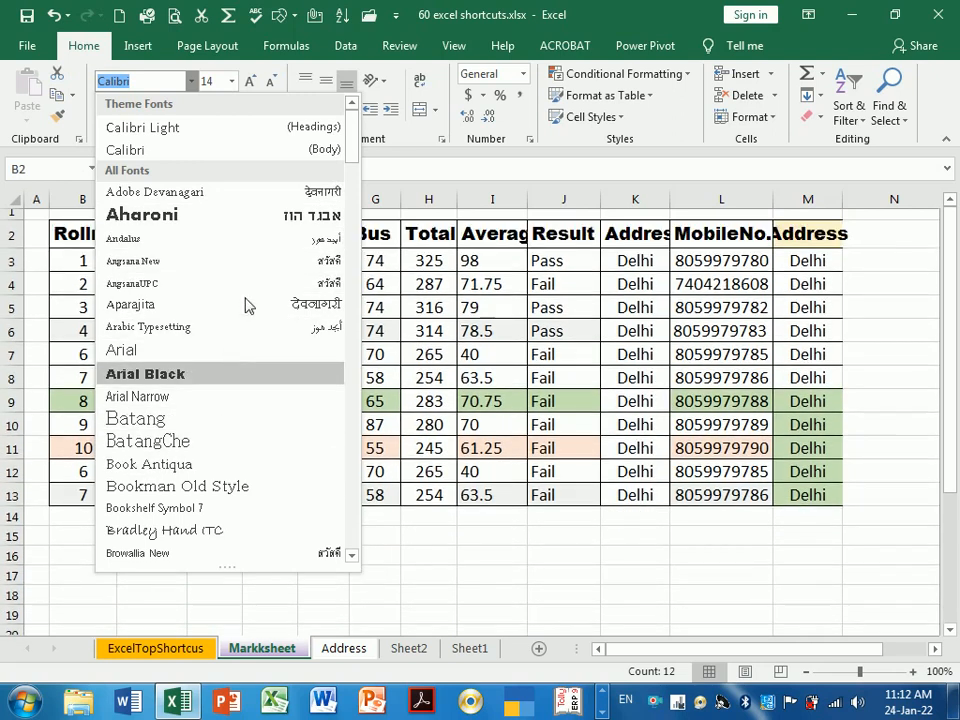
{"action": "mouse_move", "coordinate": [349, 131]}
{"action": "left_mouse_down"}
{"action": "mouse_move", "coordinate": [351, 193]}
{"action": "mouse_move", "coordinate": [348, 133]}
{"action": "left_mouse_up"}
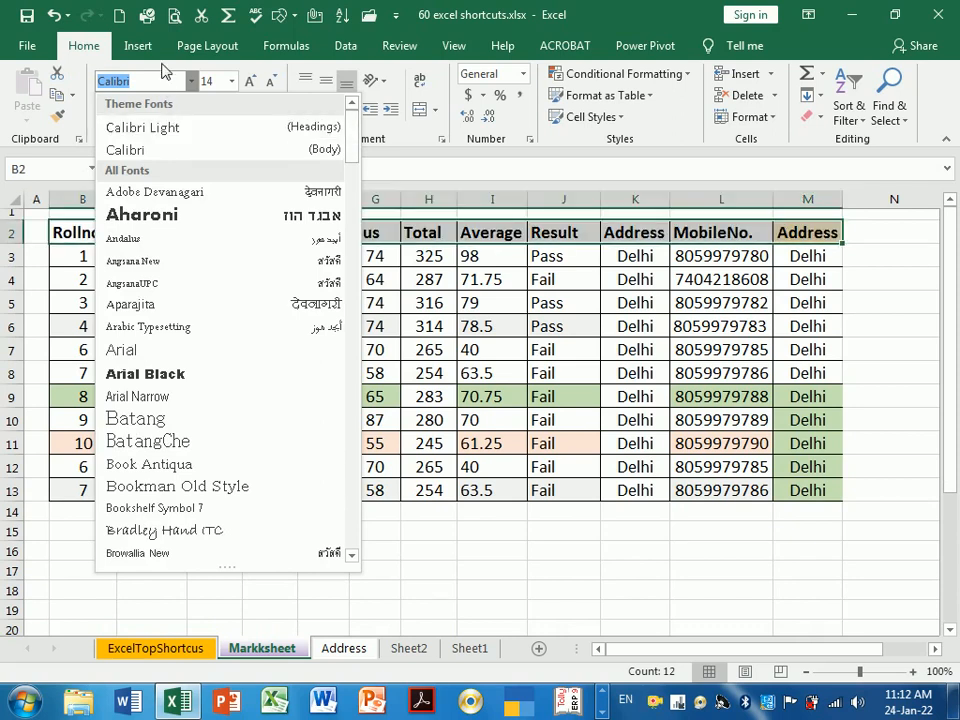
{"action": "type", "text": "Times New Roma"}
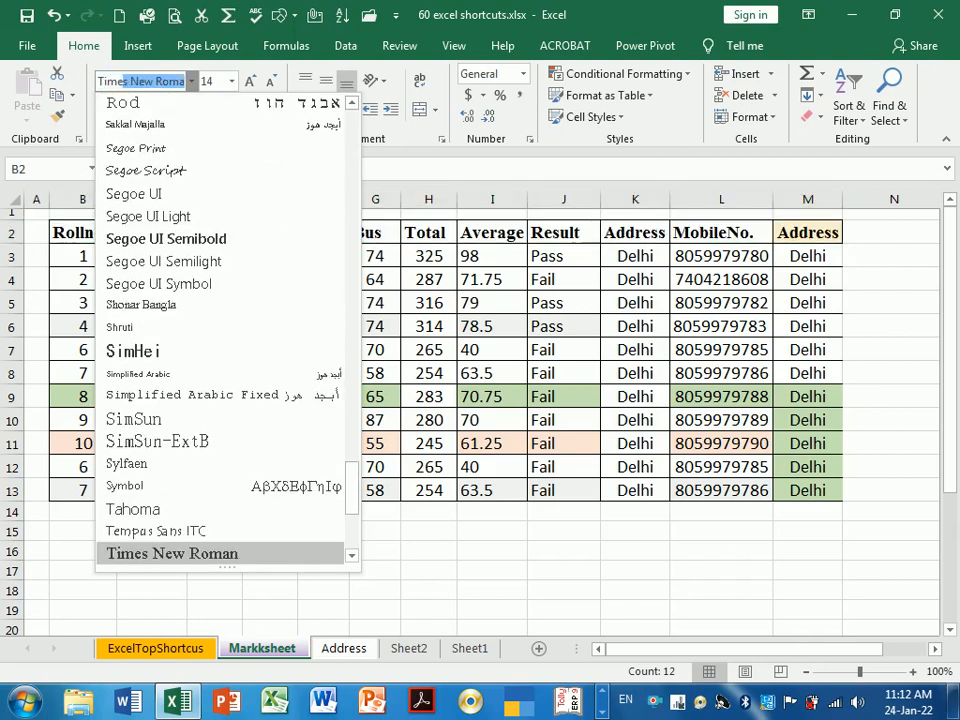
{"action": "key", "text": "Return"}
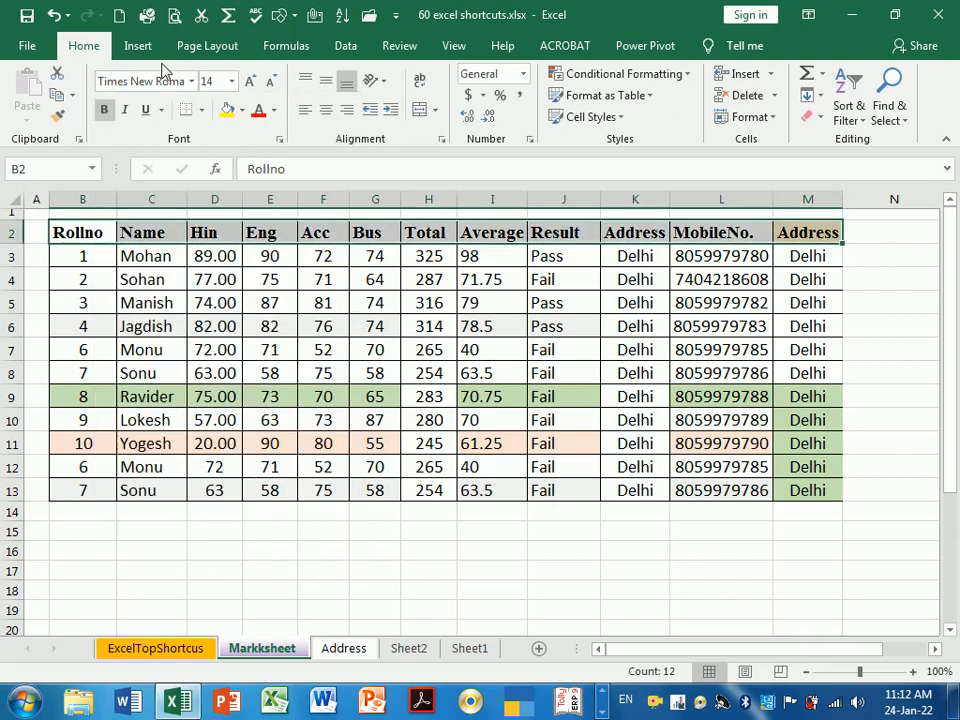
{"action": "left_click", "coordinate": [285, 279]}
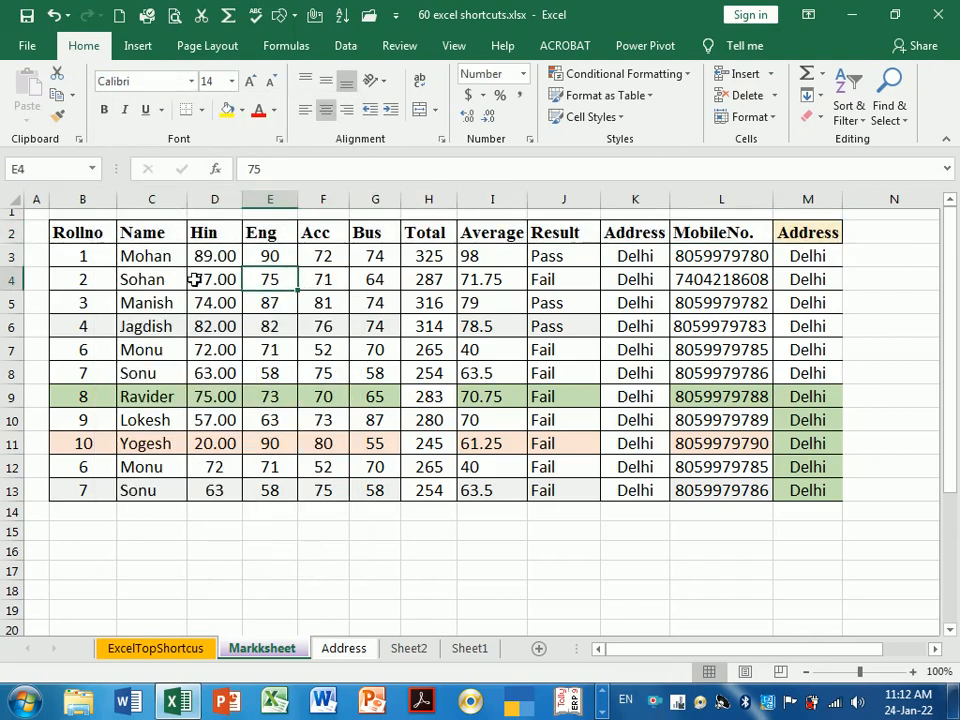
Compare the fonts used in the header cells and in the data cells of the marks table
{"action": "left_click", "coordinate": [108, 238]}
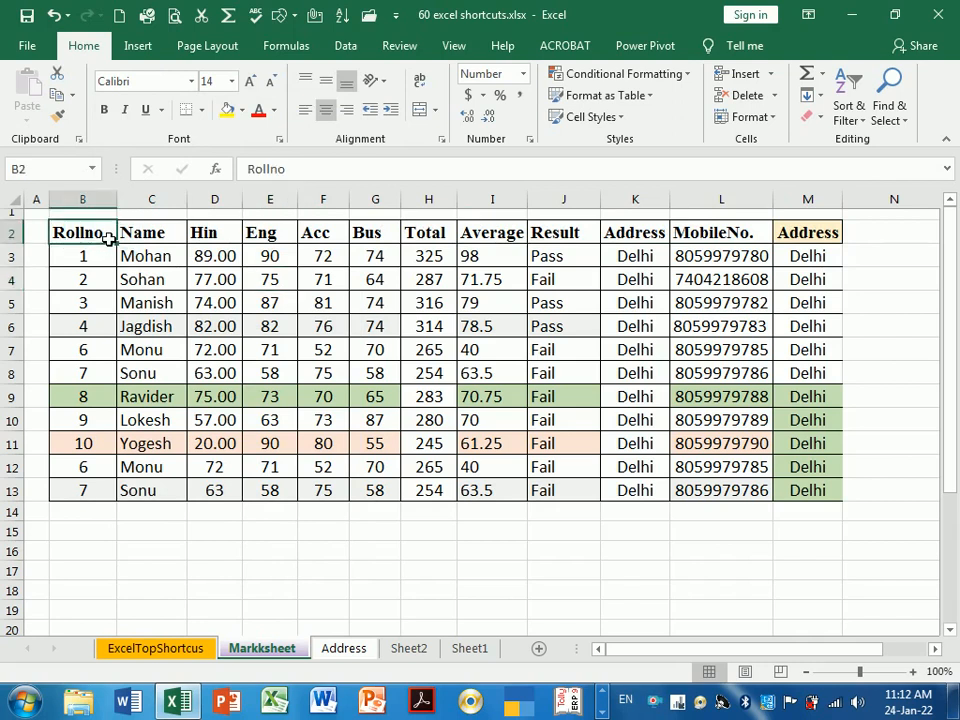
{"action": "left_click", "coordinate": [138, 280]}
{"action": "left_click", "coordinate": [144, 236]}
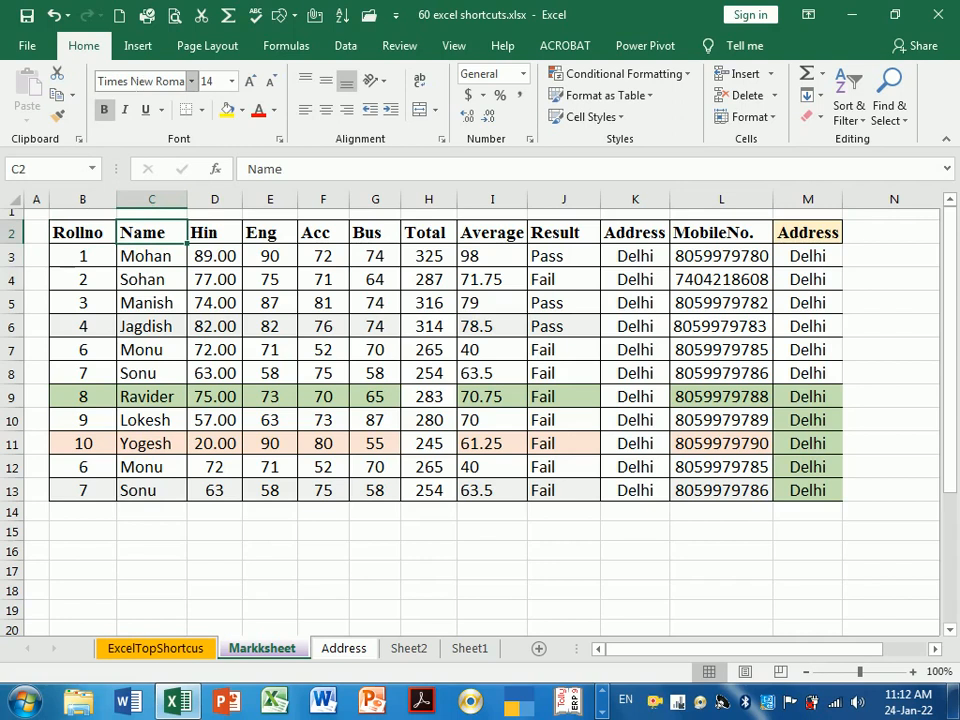
{"action": "left_click", "coordinate": [272, 352]}
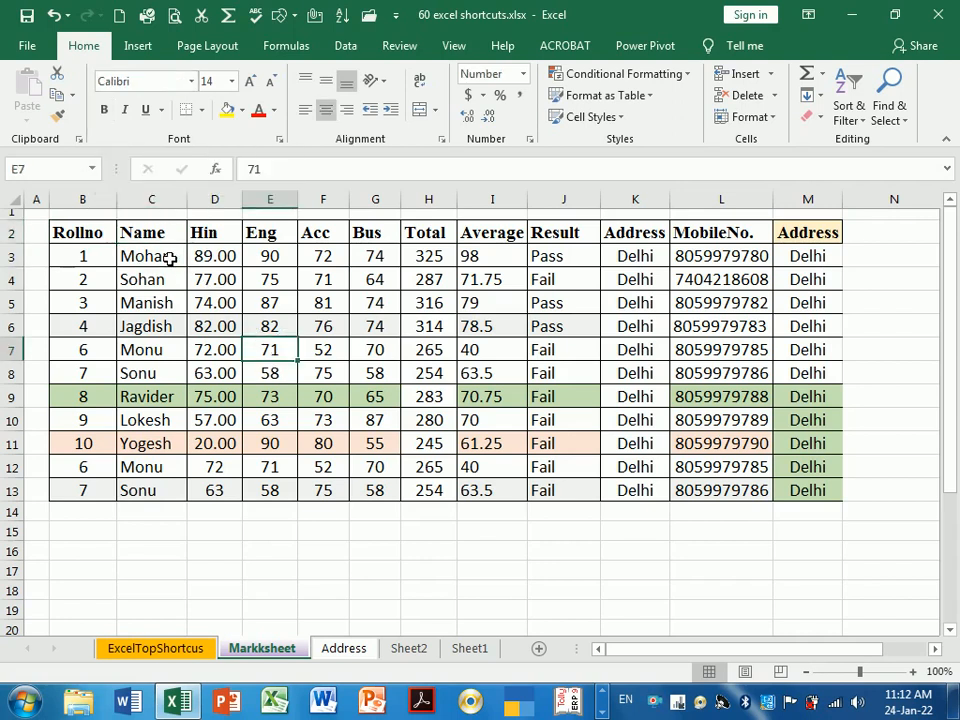
{"action": "left_click", "coordinate": [171, 259]}
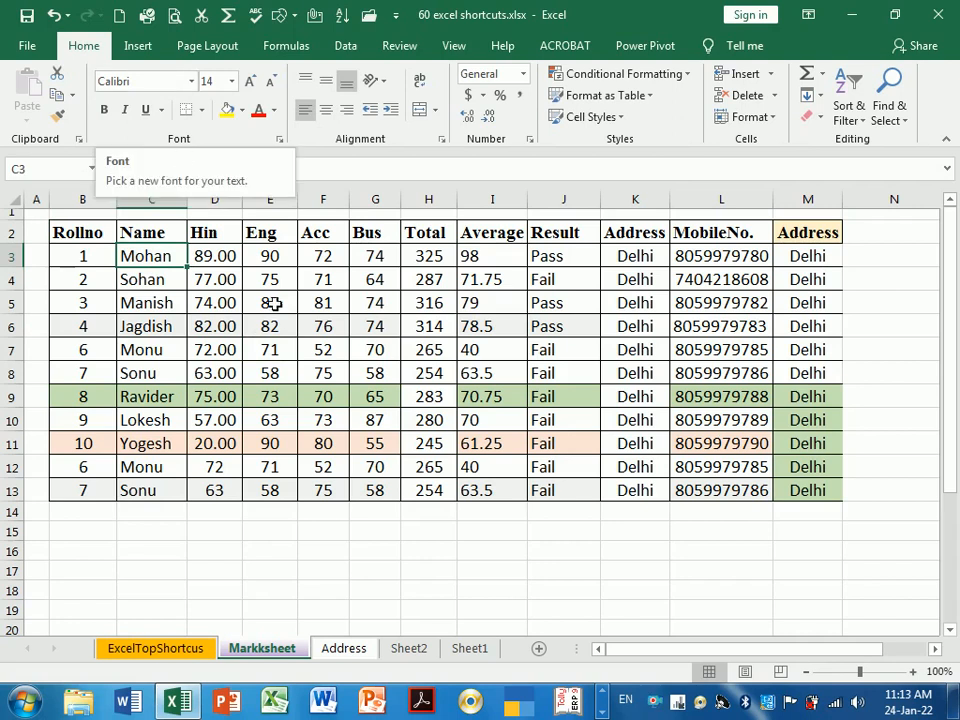
{"action": "left_click", "coordinate": [292, 330]}
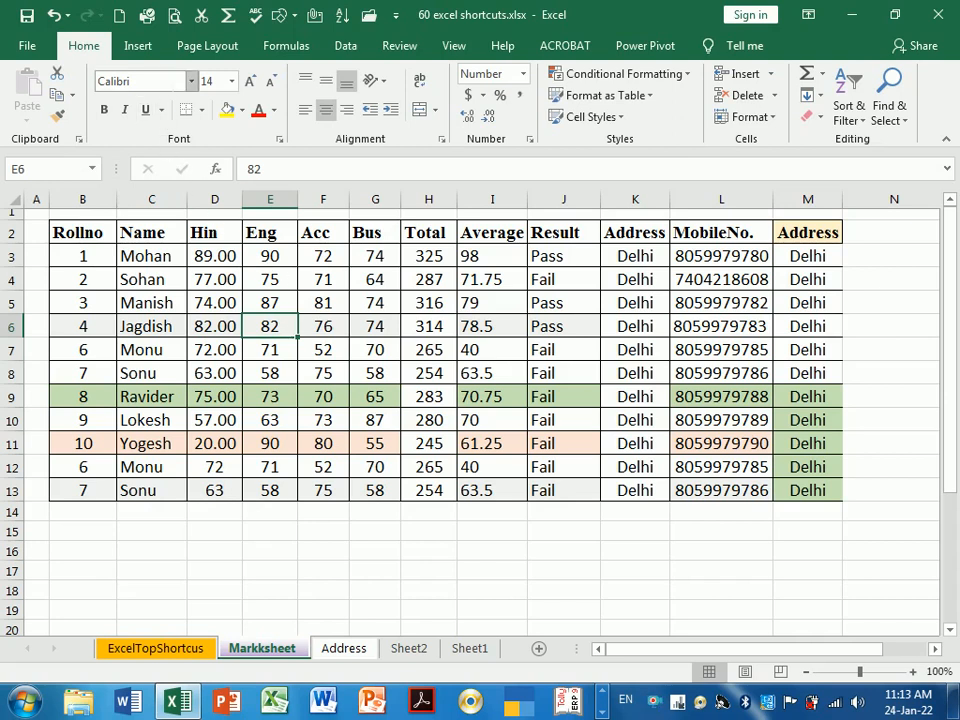
{"action": "left_click", "coordinate": [140, 81]}
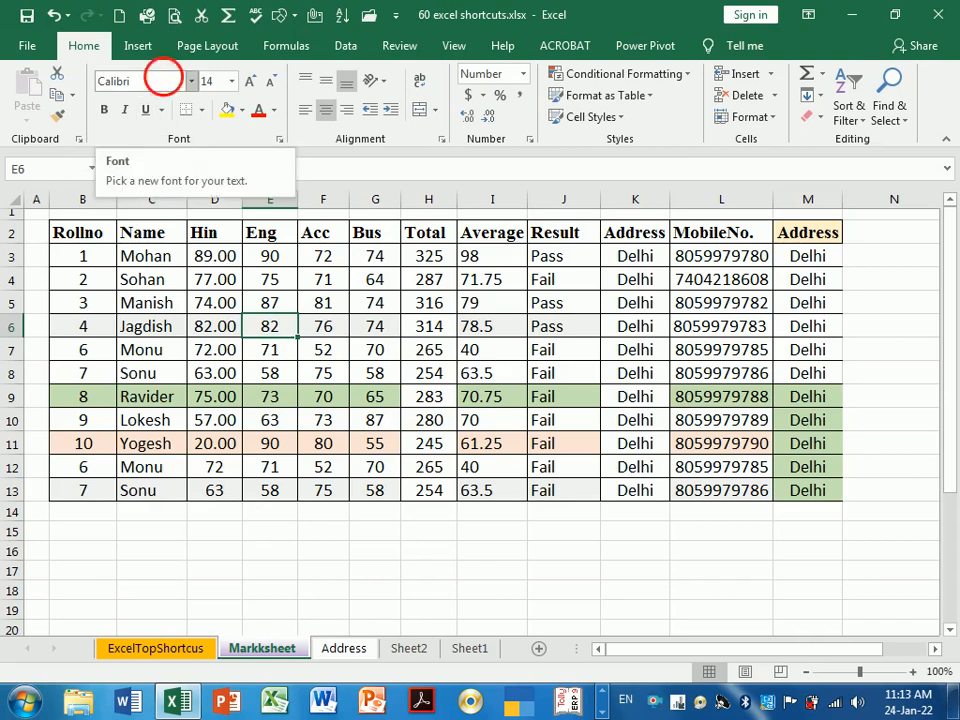
Apply the General number format to the Hin marks in D3:D13
{"action": "left_click", "coordinate": [233, 258]}
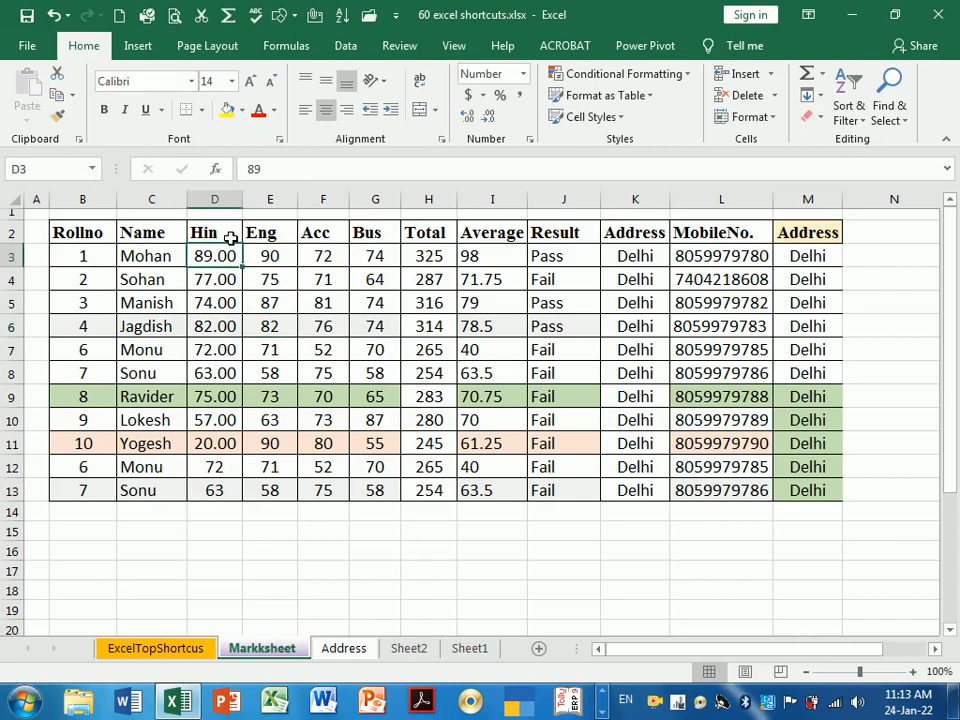
{"action": "left_click_drag", "start_coordinate": [225, 257], "coordinate": [243, 490]}
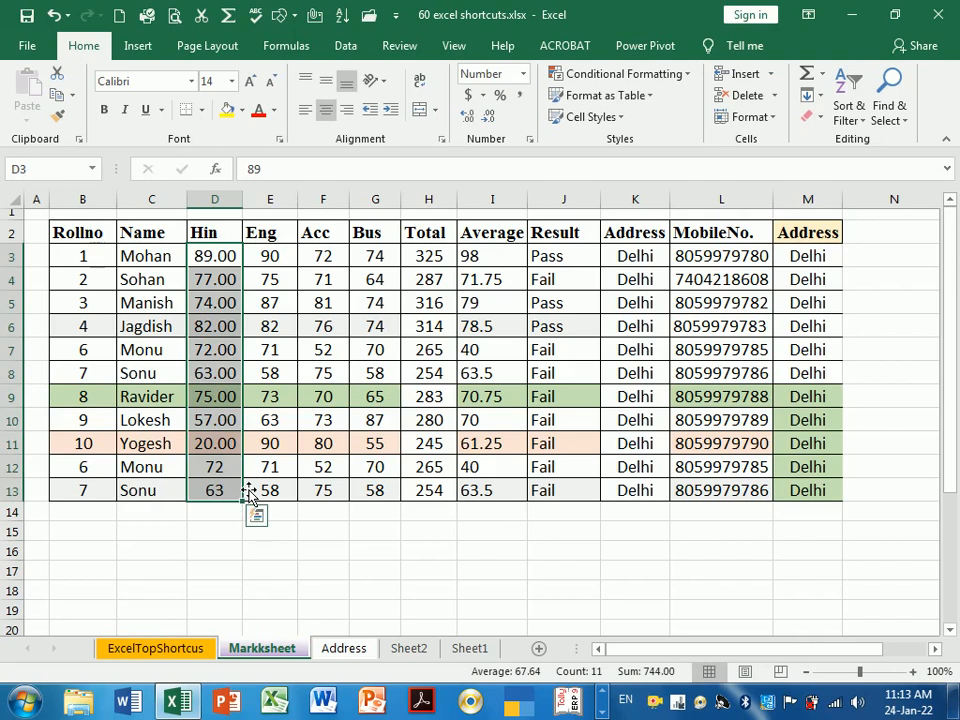
{"action": "key", "text": "ctrl+shift+grave"}
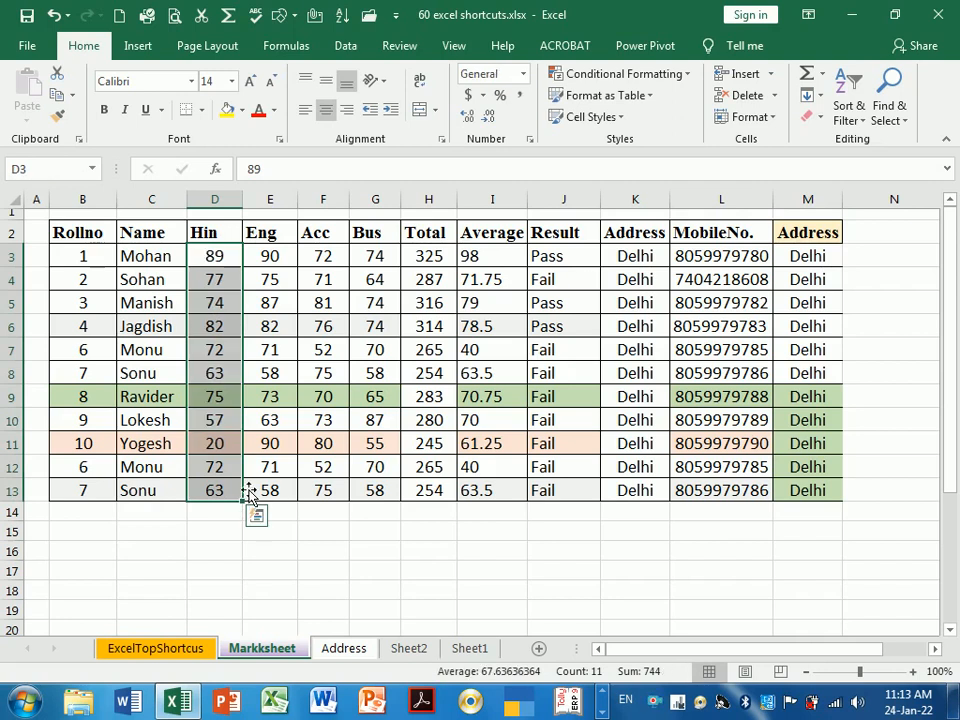
{"action": "left_click", "coordinate": [388, 373]}
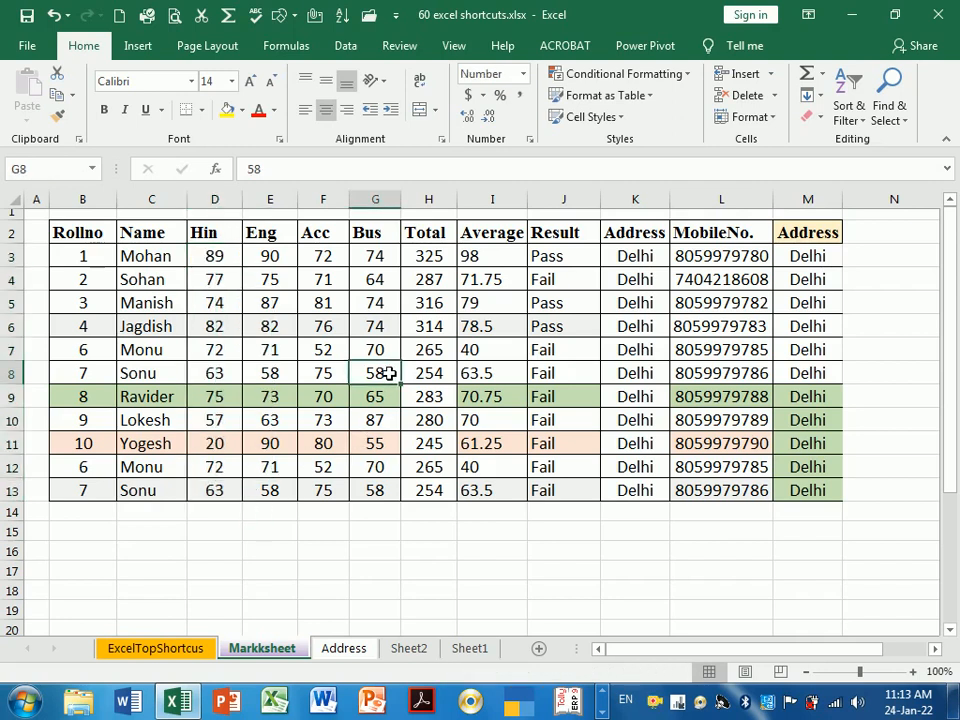
Reduce the font size of the whole marks table B2:M13 to 12
{"action": "left_click", "coordinate": [334, 328]}
{"action": "left_click_drag", "start_coordinate": [104, 236], "coordinate": [793, 495]}
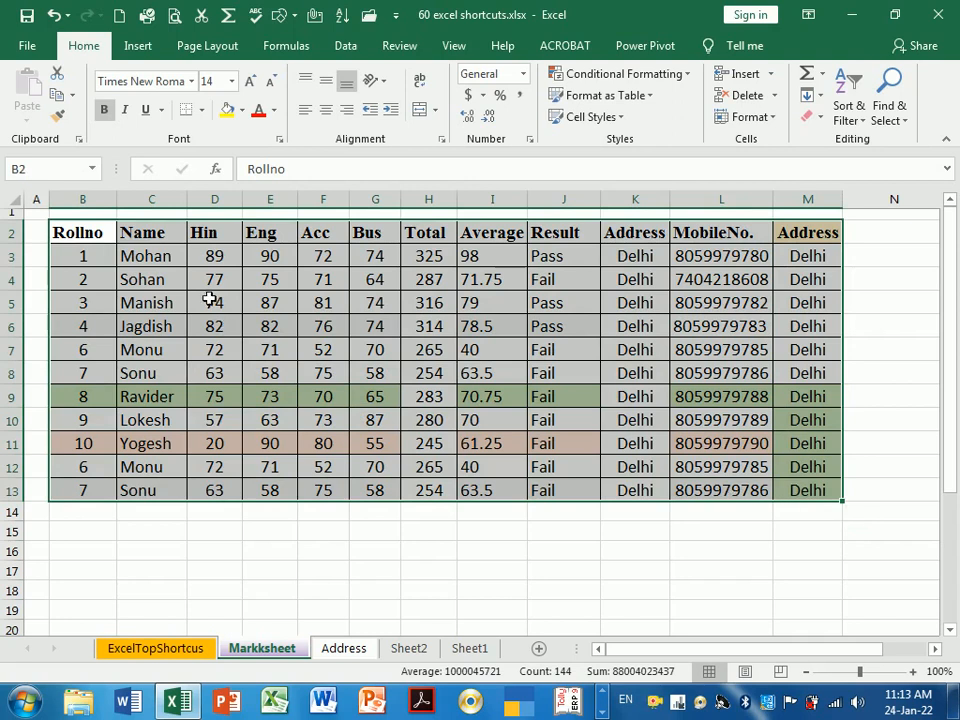
{"action": "left_click", "coordinate": [273, 89]}
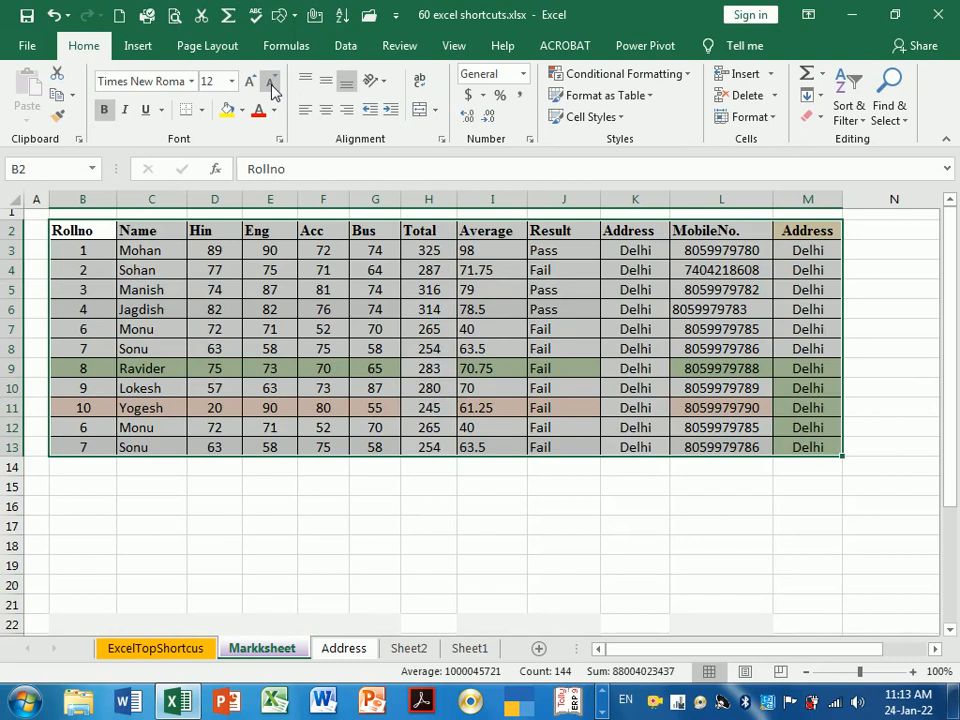
{"action": "left_click", "coordinate": [407, 296]}
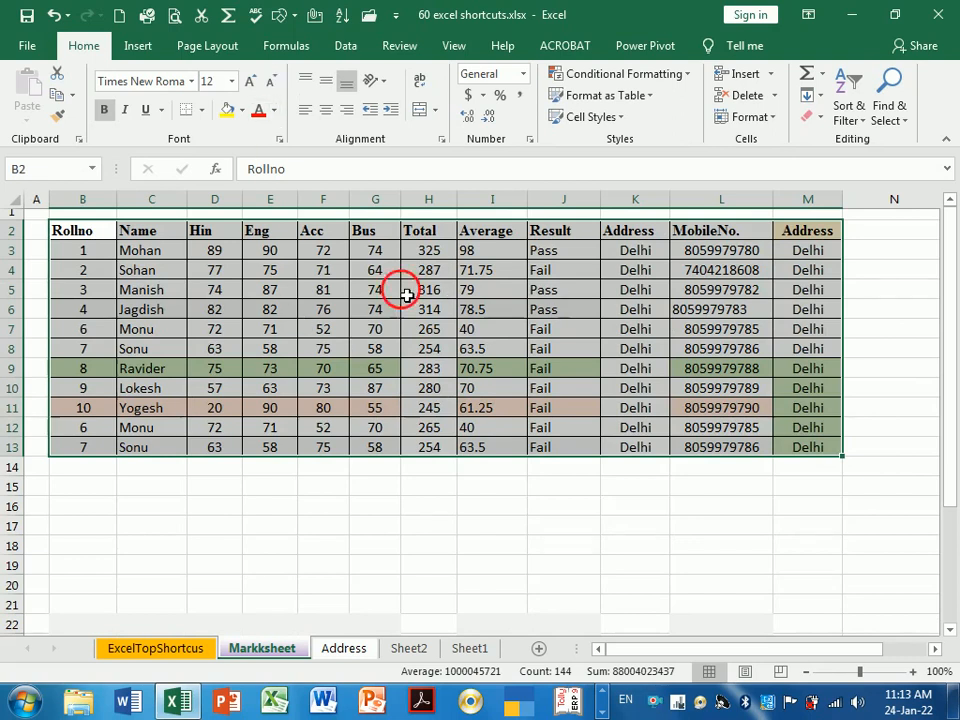
{"action": "left_click", "coordinate": [401, 337]}
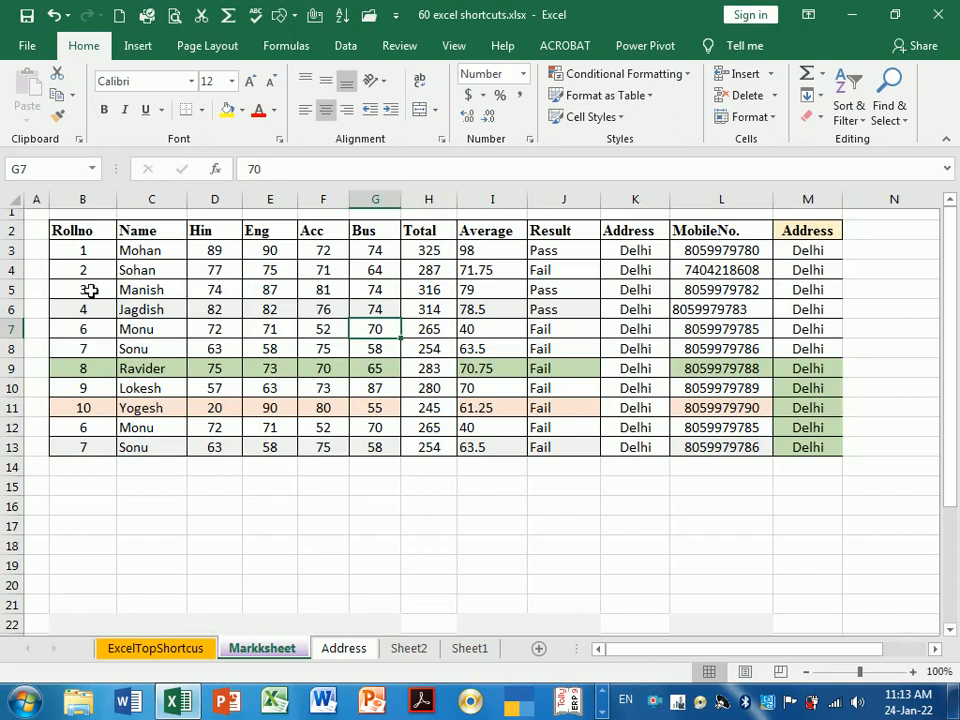
{"action": "left_click_drag", "start_coordinate": [82, 232], "coordinate": [840, 450]}
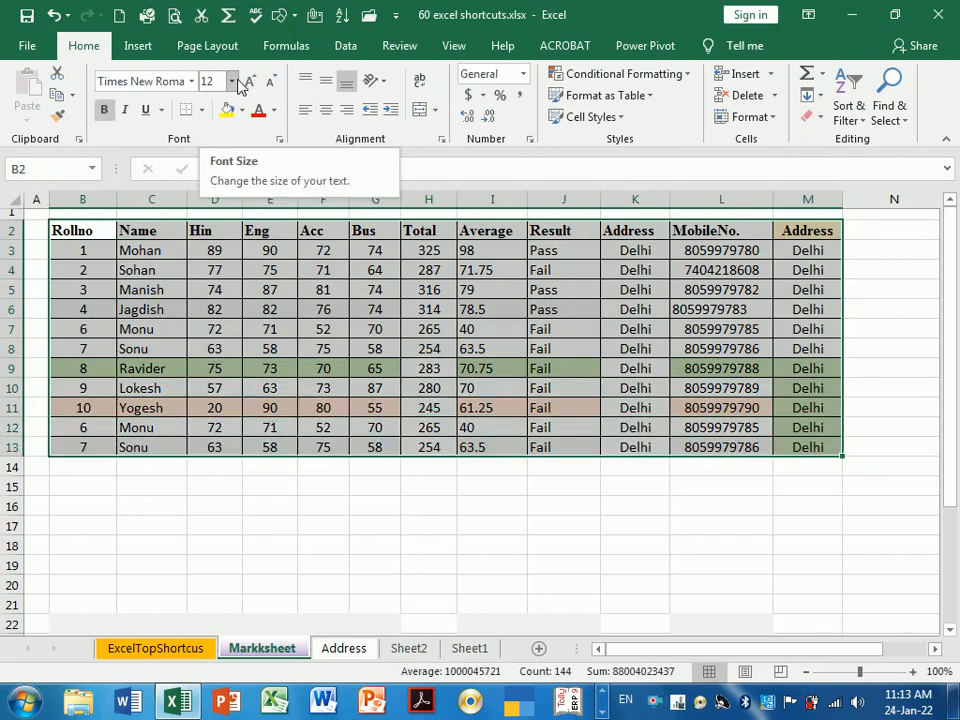
{"action": "left_click", "coordinate": [420, 335]}
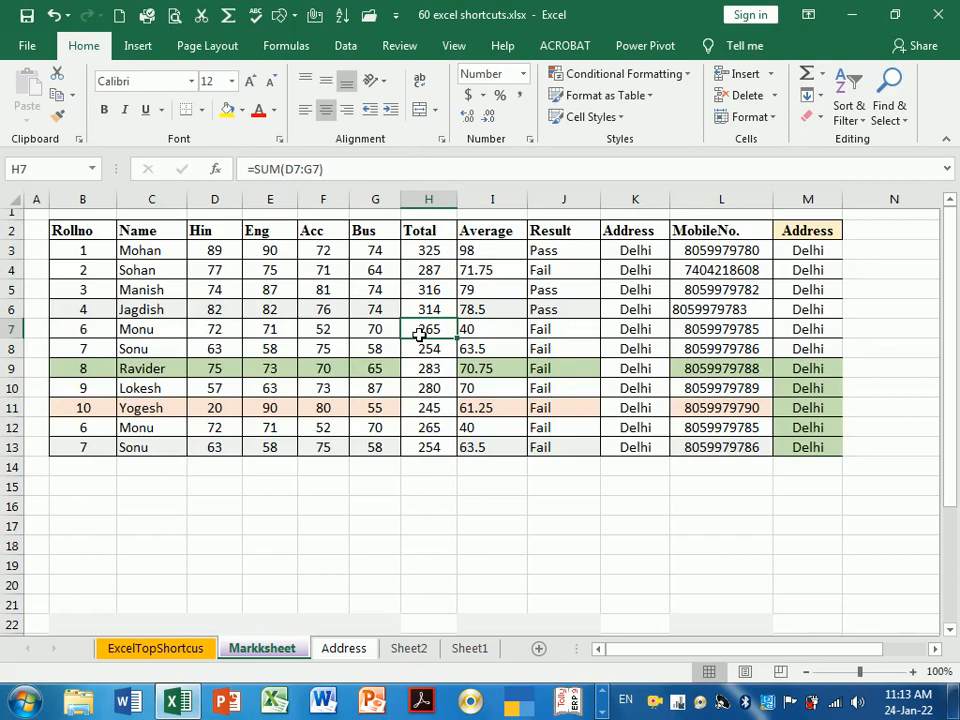
Examine the first page in a zoomed-in print preview across to the Result column and return to the worksheet
{"action": "key", "text": "ctrl+p"}
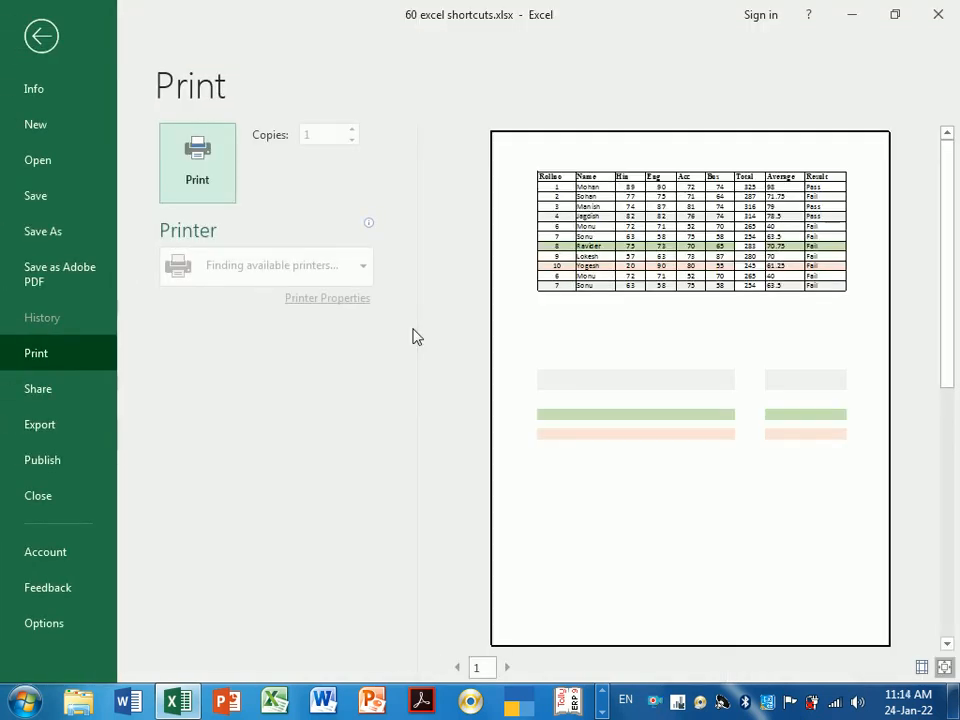
{"action": "left_click", "coordinate": [945, 668]}
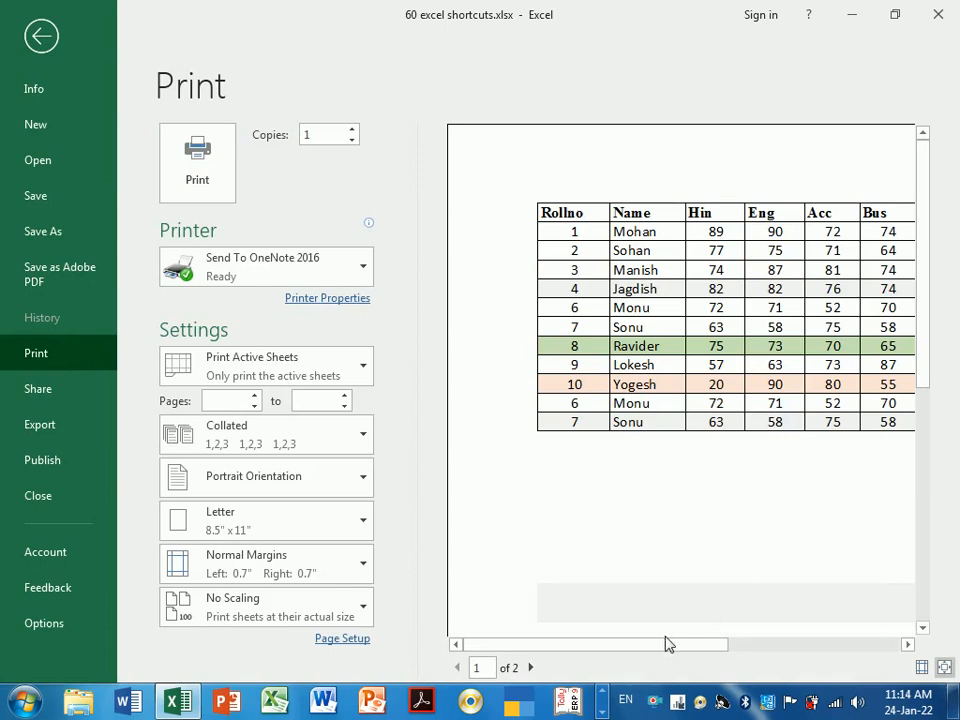
{"action": "left_click_drag", "start_coordinate": [672, 650], "coordinate": [816, 630]}
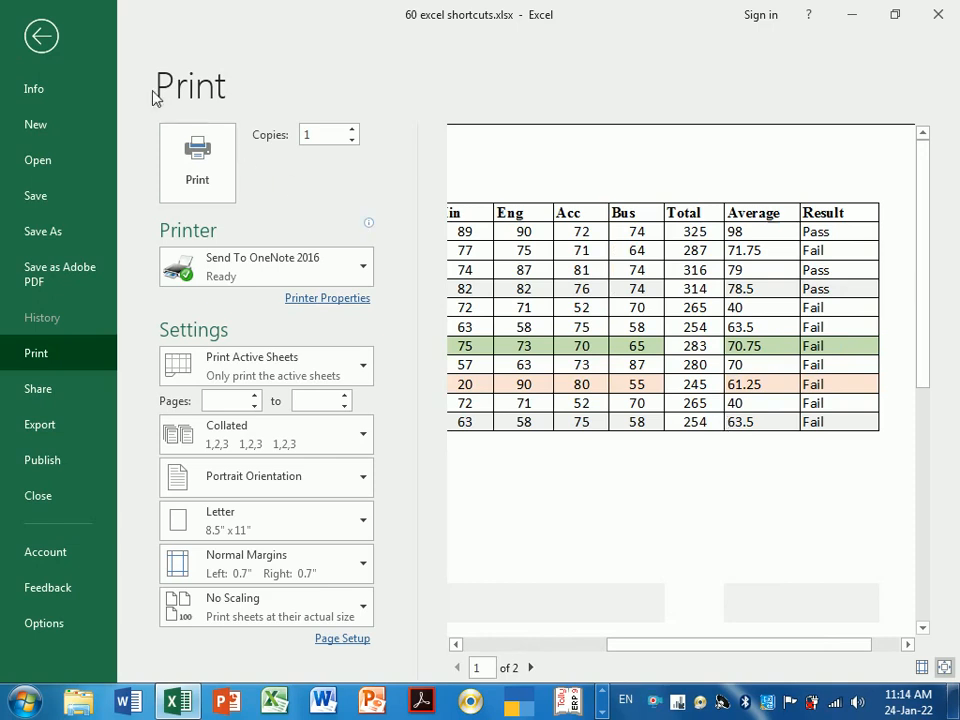
{"action": "left_click", "coordinate": [41, 38]}
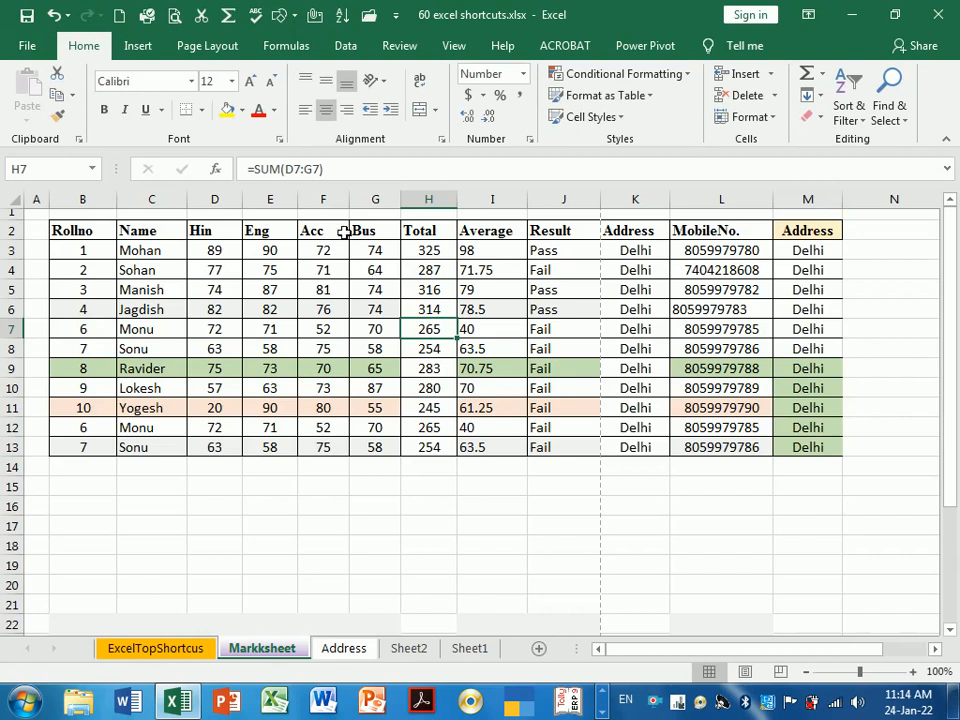
{"action": "left_click", "coordinate": [203, 117]}
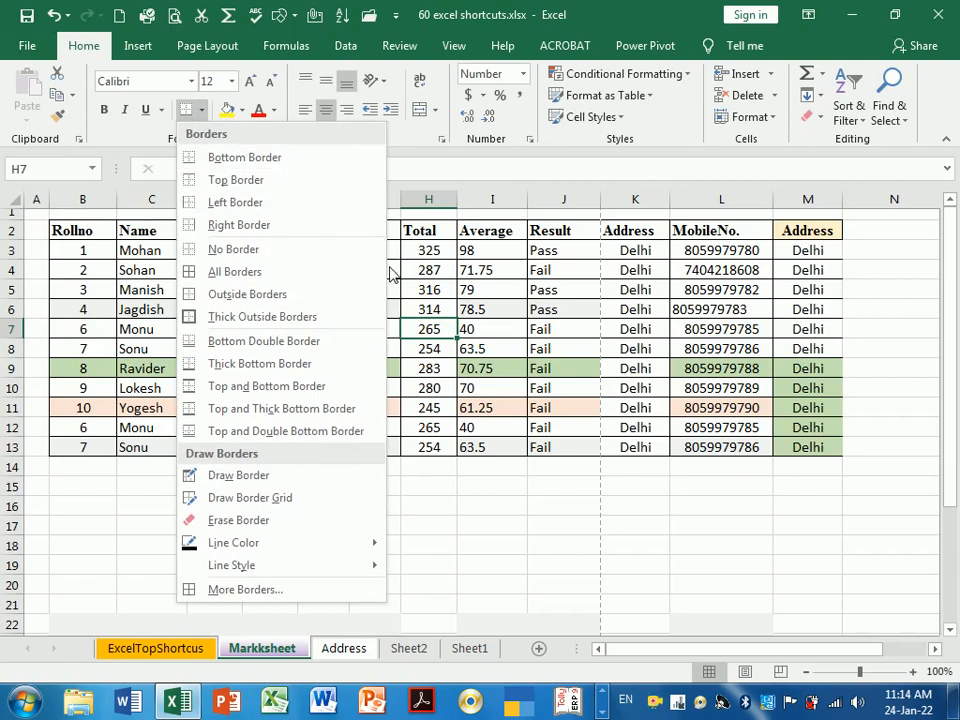
{"action": "left_click", "coordinate": [410, 279]}
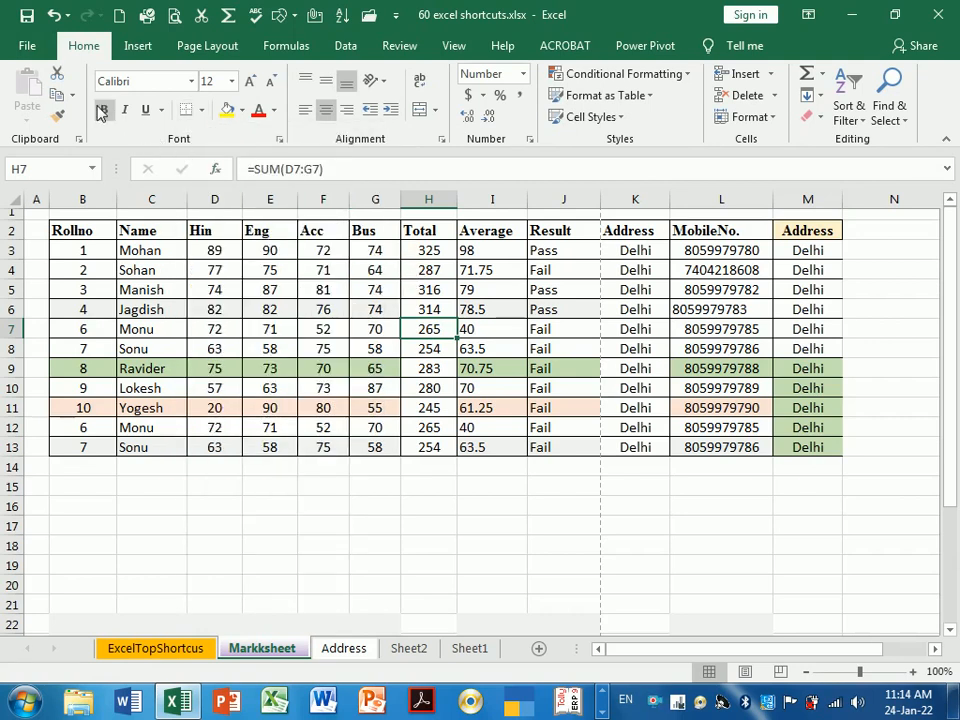
{"action": "key", "text": "ctrl+Home"}
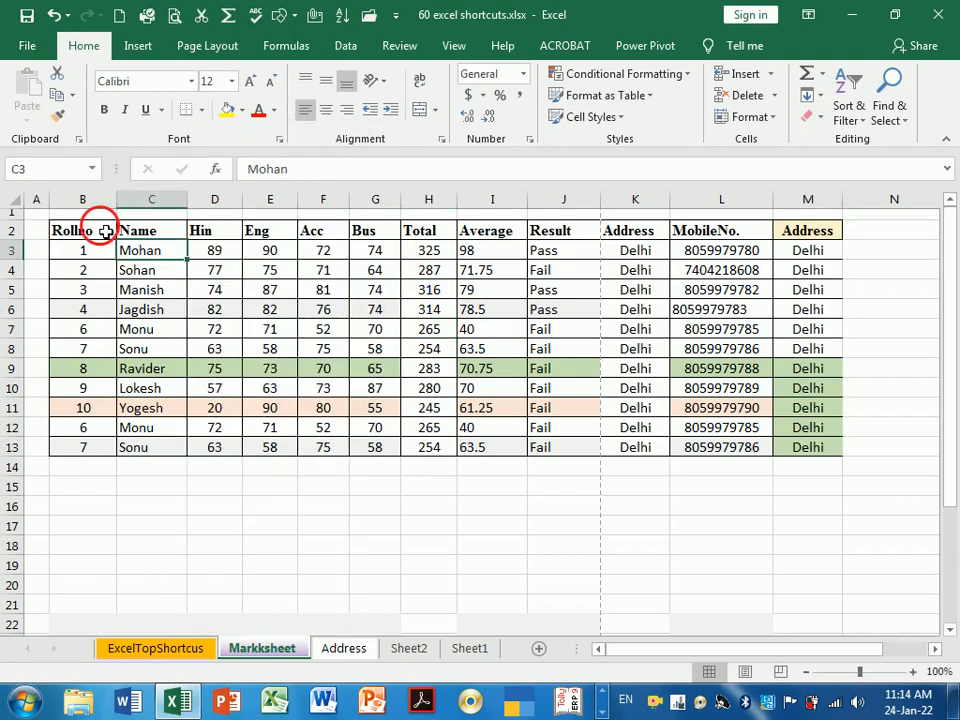
{"action": "left_click_drag", "start_coordinate": [105, 232], "coordinate": [799, 234]}
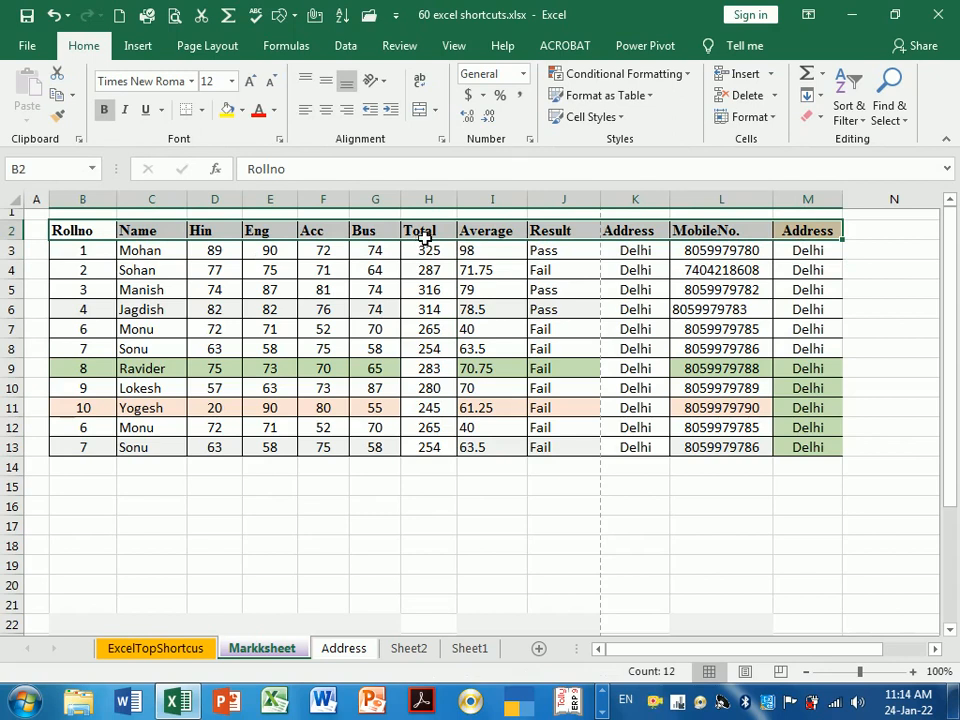
{"action": "left_click", "coordinate": [253, 309]}
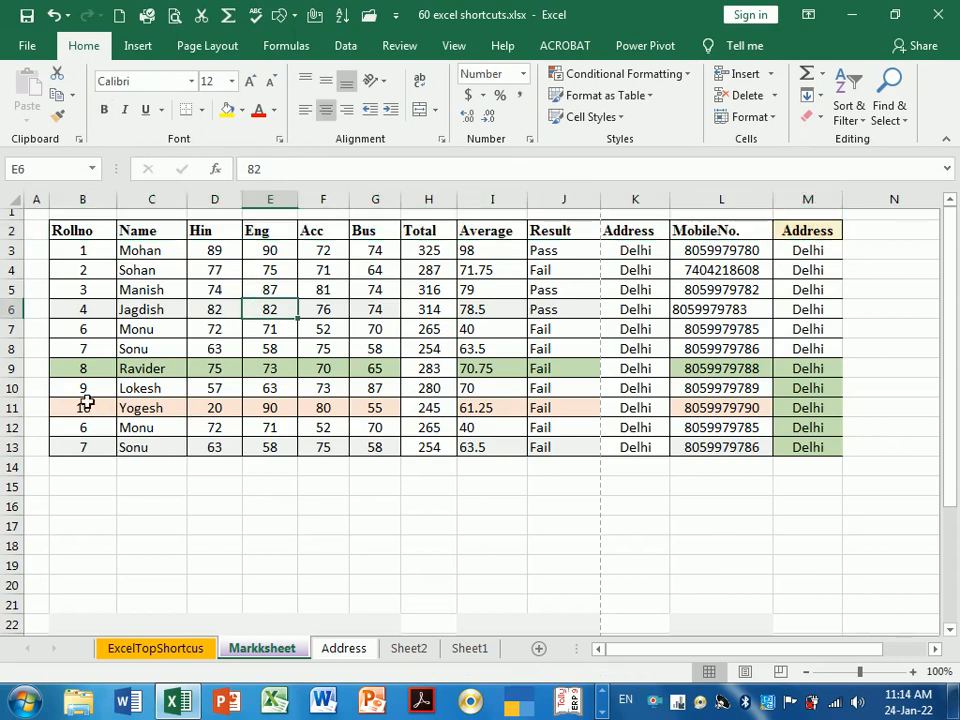
{"action": "left_click_drag", "start_coordinate": [80, 374], "coordinate": [795, 376]}
Fill the data cells B3:M13 of the marks table with white to replace the coloured row and column fills
{"action": "left_click", "coordinate": [221, 313]}
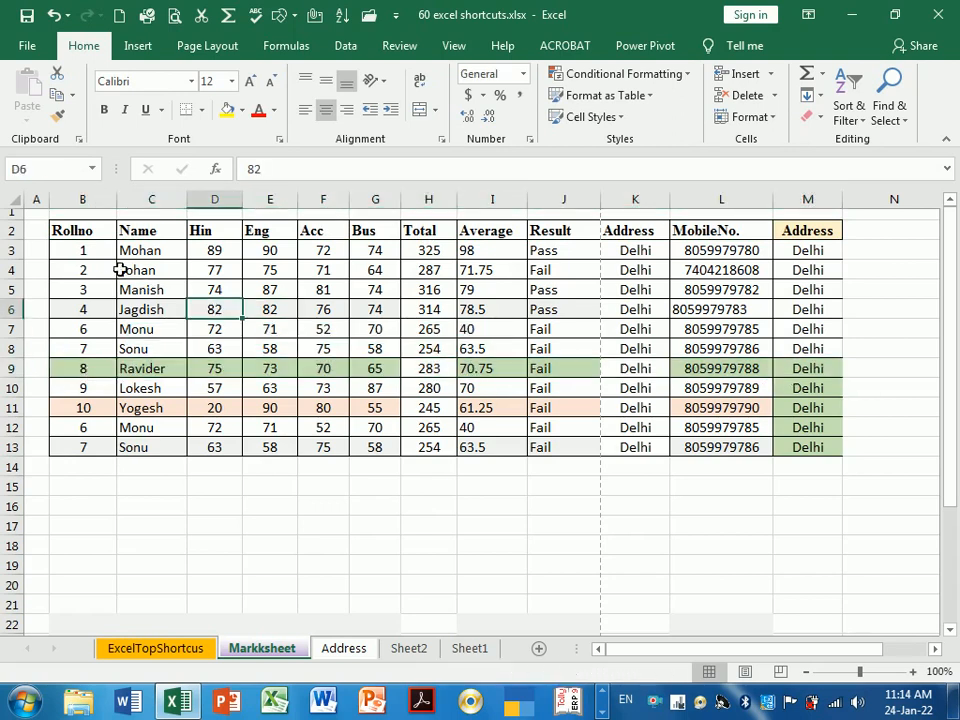
{"action": "left_click_drag", "start_coordinate": [110, 256], "coordinate": [798, 447]}
{"action": "left_click", "coordinate": [241, 110]}
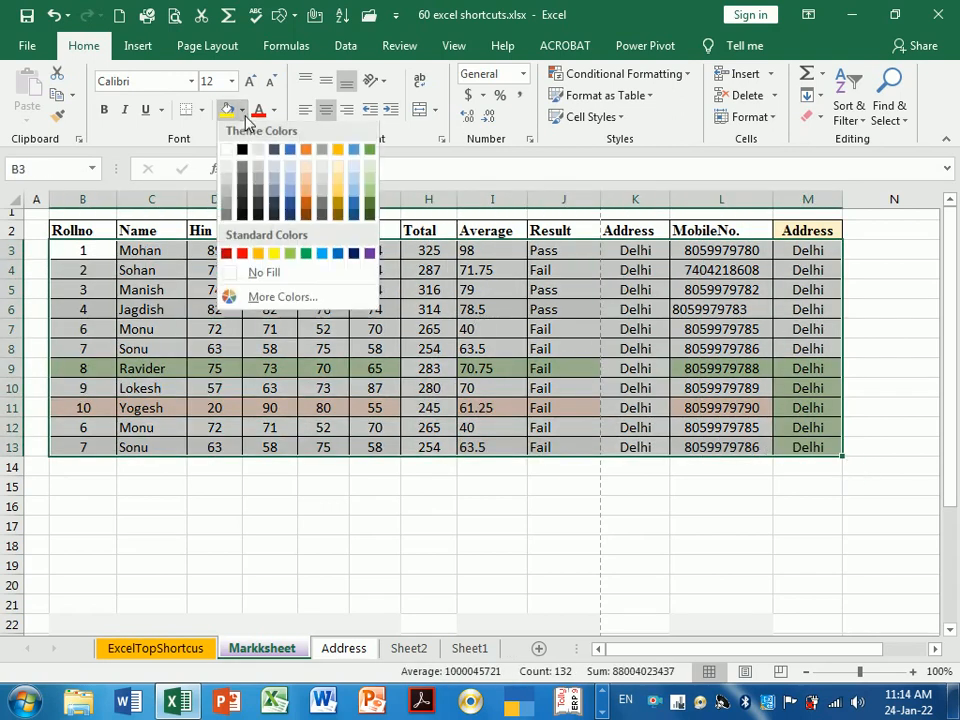
{"action": "left_click", "coordinate": [229, 156]}
{"action": "left_click", "coordinate": [364, 328]}
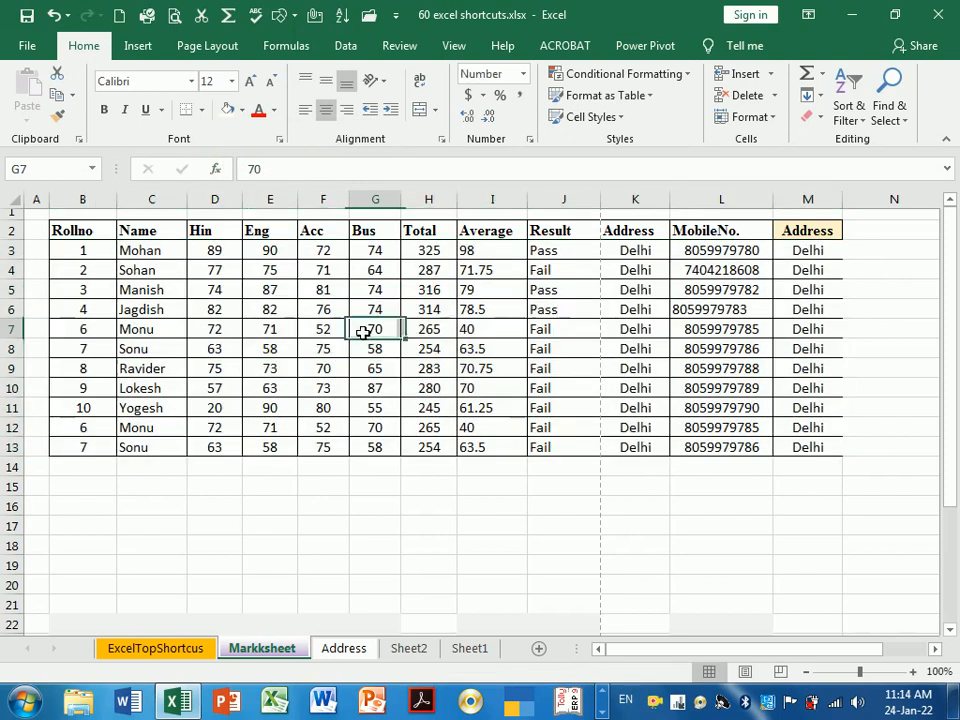
Make the row 8 record in B8:M8 bold
{"action": "left_click_drag", "start_coordinate": [90, 355], "coordinate": [799, 357]}
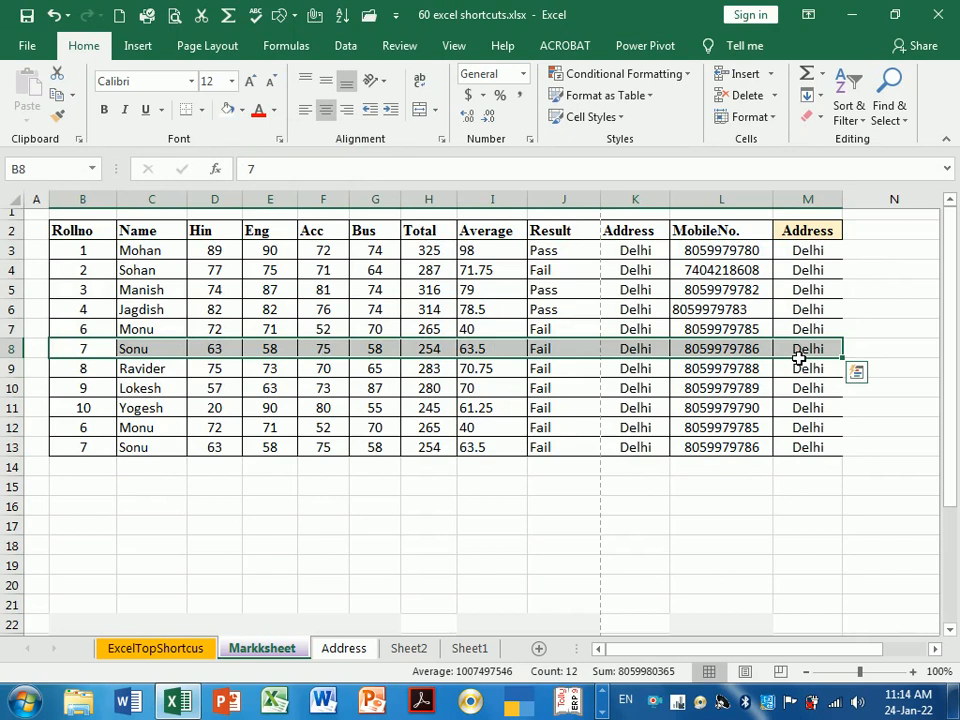
{"action": "left_click", "coordinate": [106, 111]}
{"action": "left_click", "coordinate": [375, 407]}
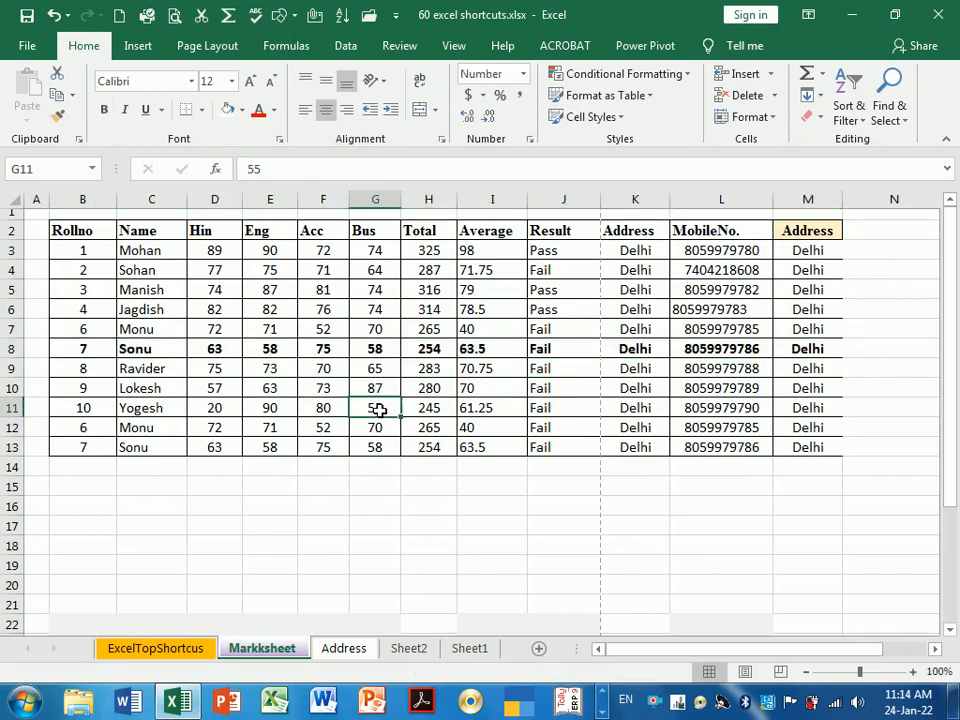
{"action": "left_click_drag", "start_coordinate": [80, 352], "coordinate": [793, 357]}
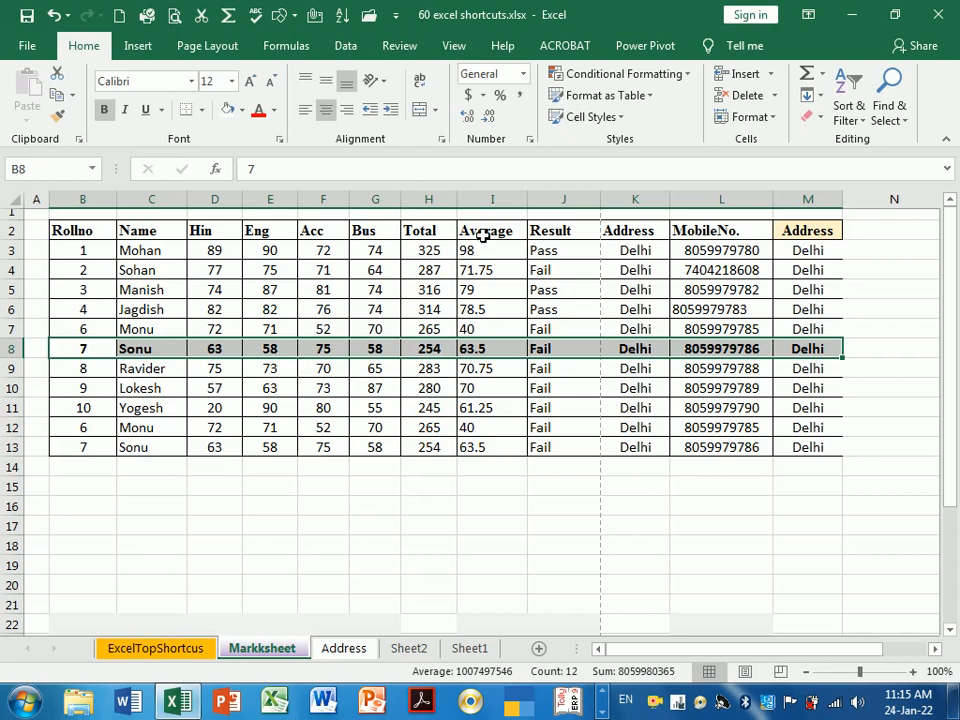
{"action": "left_click", "coordinate": [393, 390]}
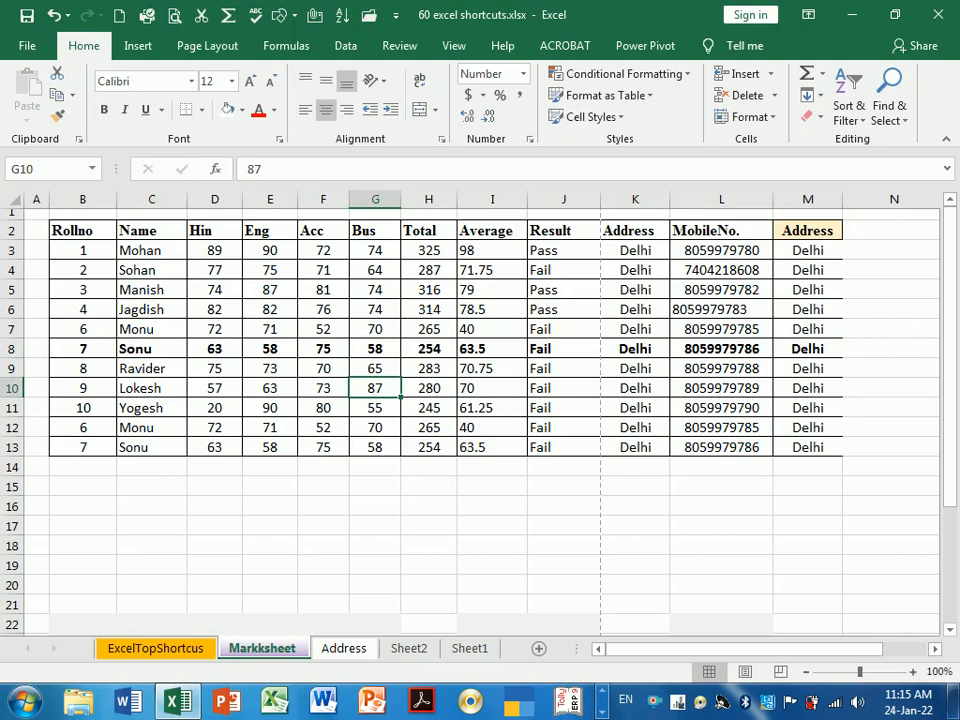
Try italic and single underline in turn on the row 8 record B8:M8, switching each off again
{"action": "left_click_drag", "start_coordinate": [101, 352], "coordinate": [788, 355]}
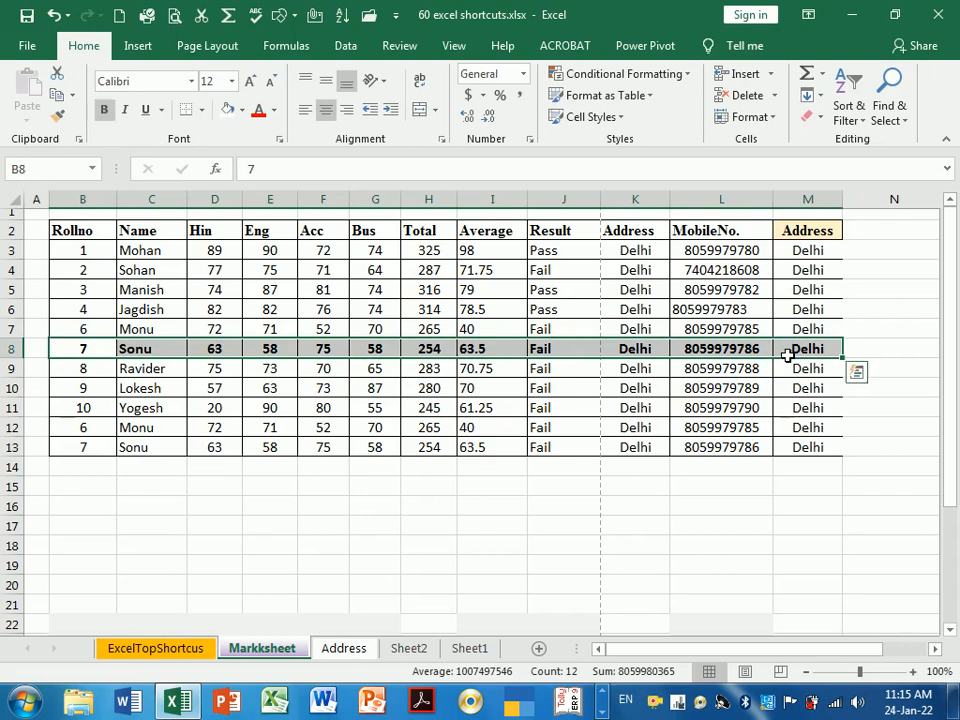
{"action": "left_click", "coordinate": [125, 110]}
{"action": "left_click", "coordinate": [125, 110]}
{"action": "left_click", "coordinate": [146, 111]}
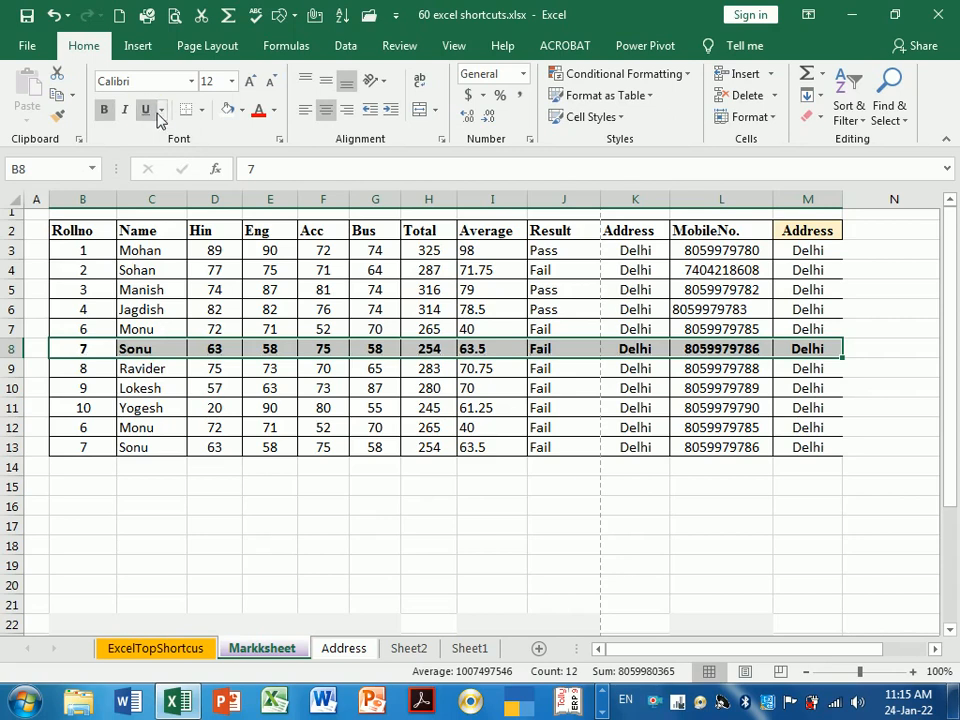
{"action": "left_click", "coordinate": [146, 110]}
Try a double underline and a single underline on B8:M8, and remove the underlining
{"action": "left_click", "coordinate": [162, 112]}
{"action": "left_click", "coordinate": [185, 160]}
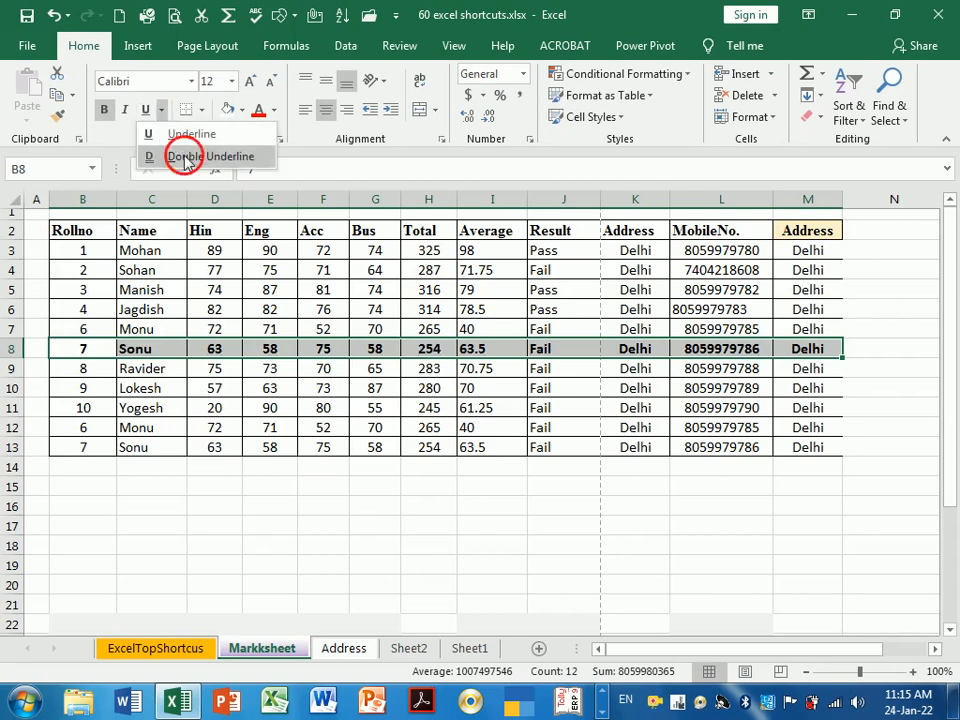
{"action": "left_click", "coordinate": [163, 114]}
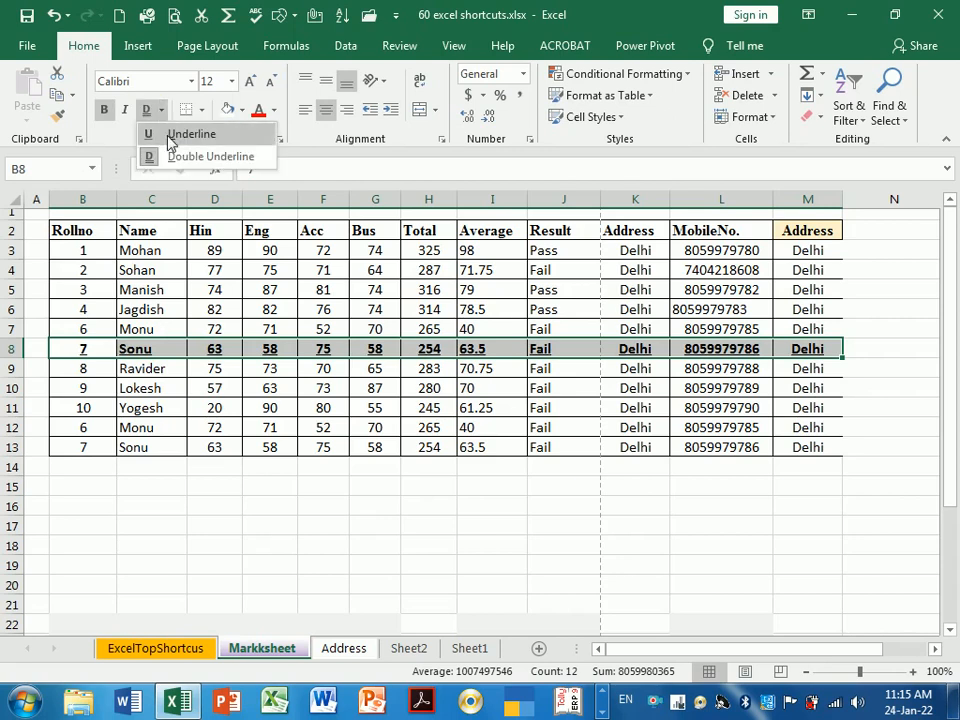
{"action": "left_click", "coordinate": [172, 132]}
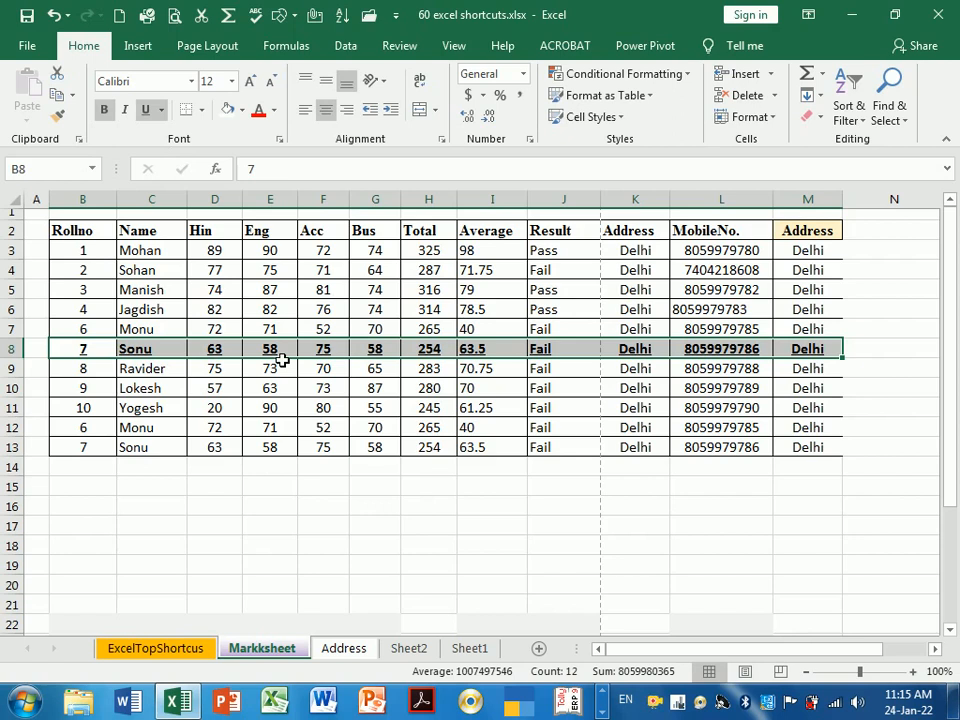
{"action": "left_click", "coordinate": [146, 111]}
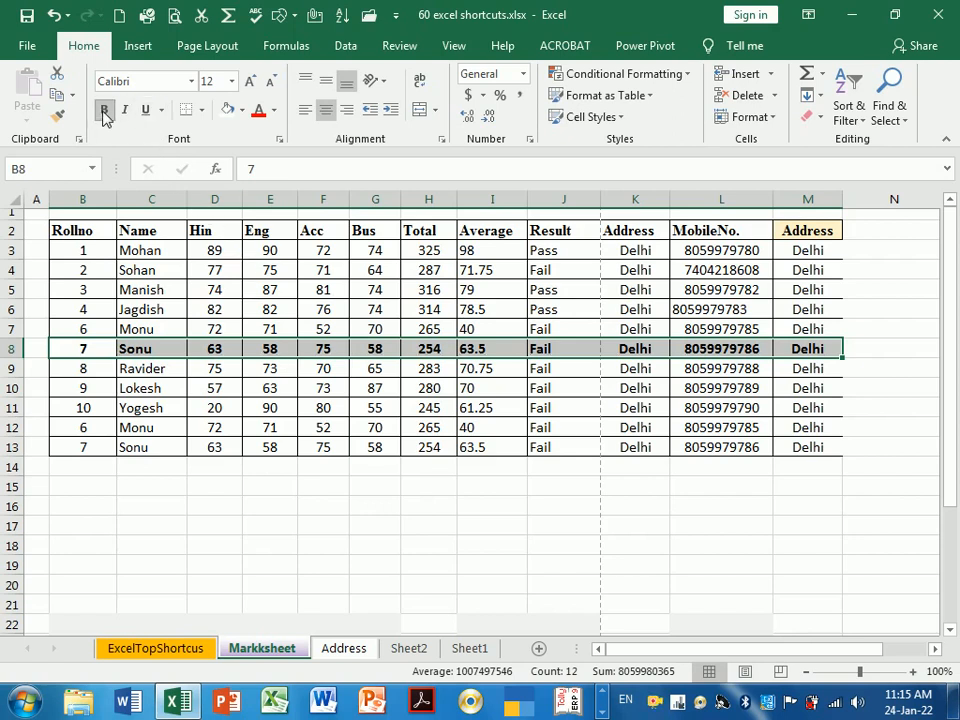
Switch bold off and back on for the row 8 record B8:M8
{"action": "left_click", "coordinate": [104, 112]}
{"action": "left_click", "coordinate": [104, 112]}
{"action": "left_click", "coordinate": [262, 392]}
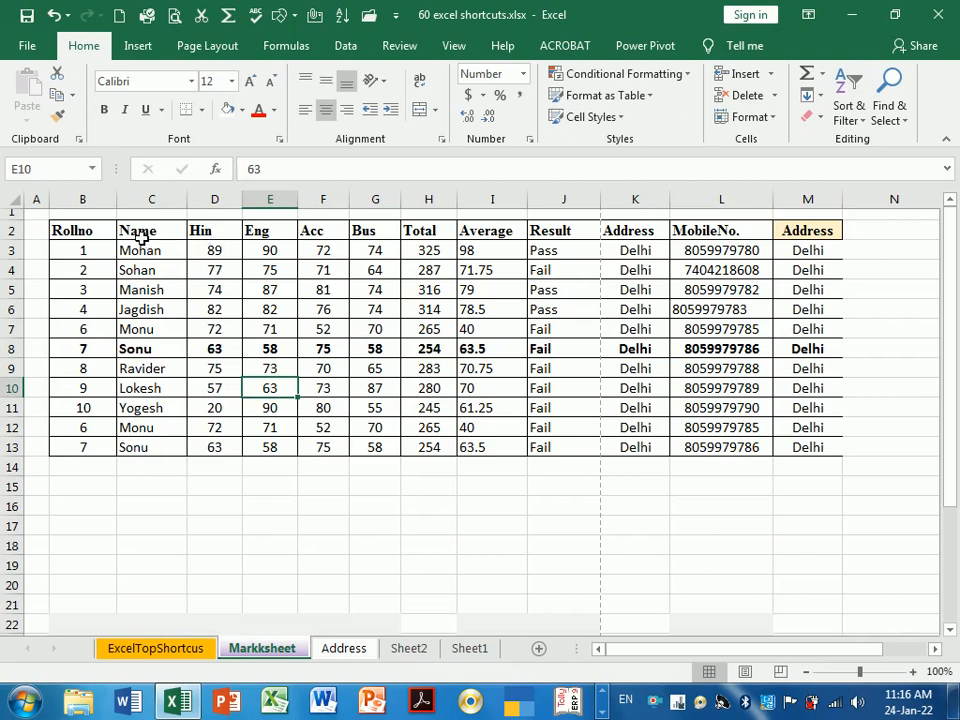
Remove all borders from the data cells B3:M13
{"action": "left_click_drag", "start_coordinate": [105, 256], "coordinate": [791, 456]}
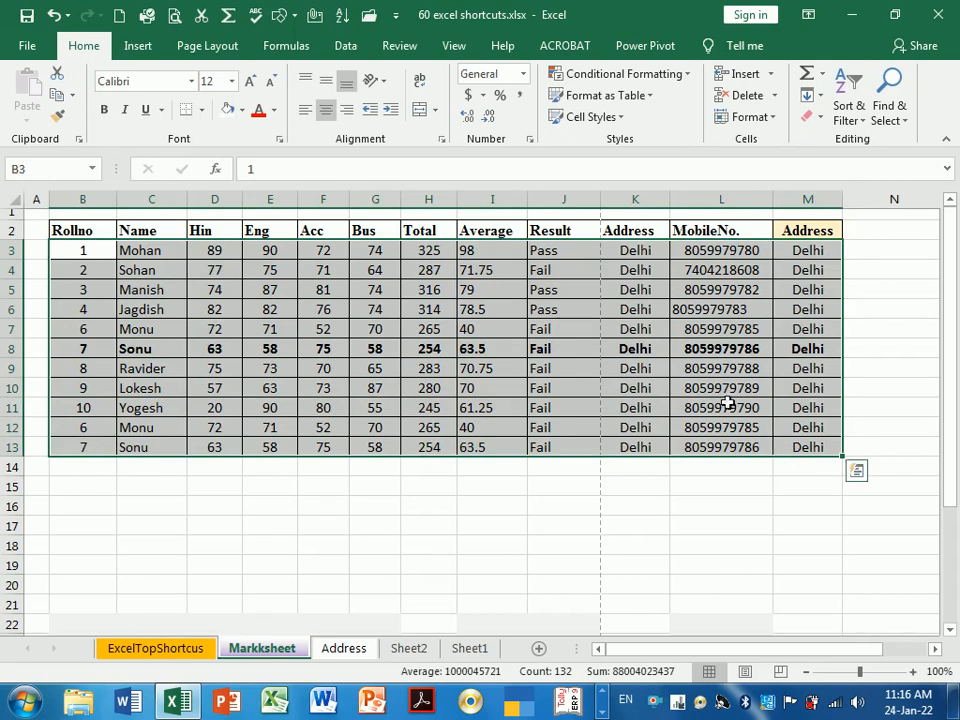
{"action": "left_click", "coordinate": [204, 110]}
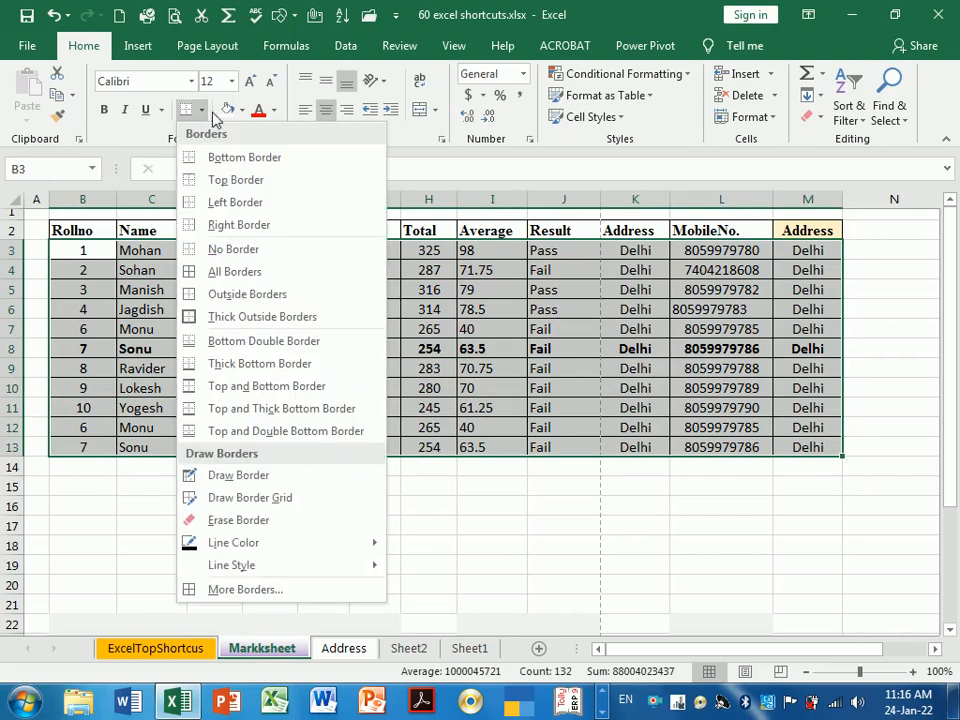
{"action": "left_click", "coordinate": [232, 249]}
{"action": "left_click", "coordinate": [412, 388]}
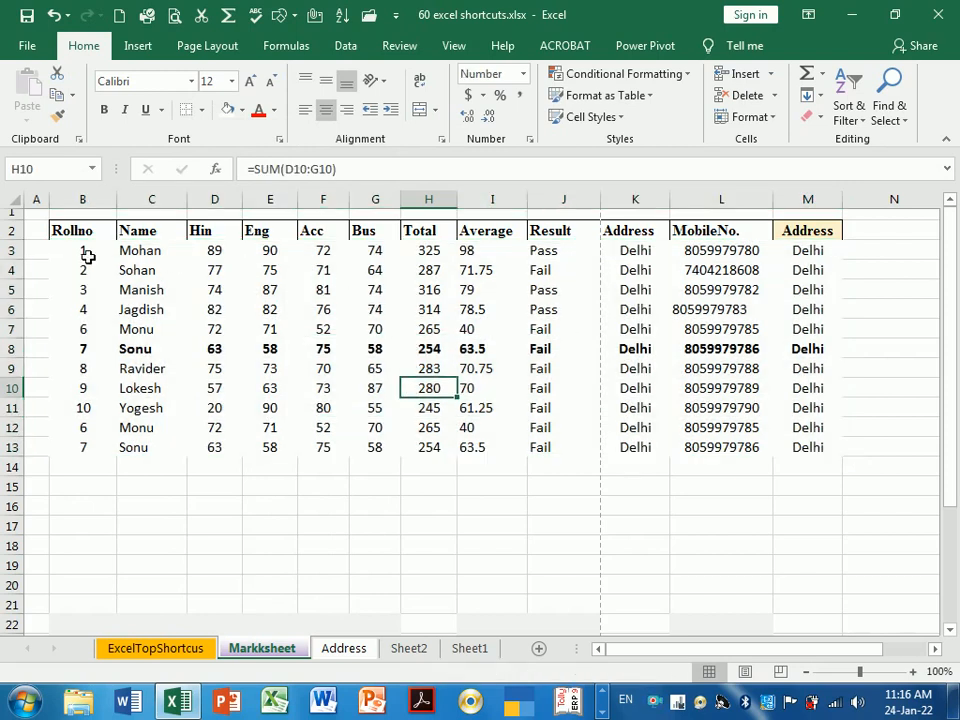
Examine the borderless table in the print preview across to the Result column and return to the worksheet
{"action": "left_click_drag", "start_coordinate": [88, 257], "coordinate": [790, 465]}
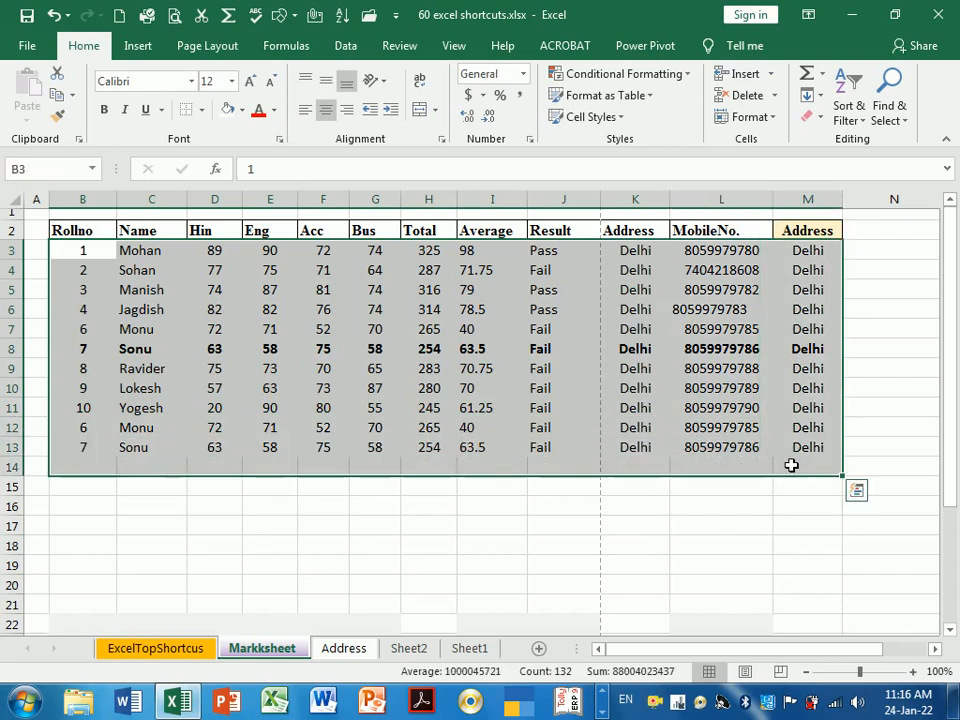
{"action": "left_click", "coordinate": [679, 528]}
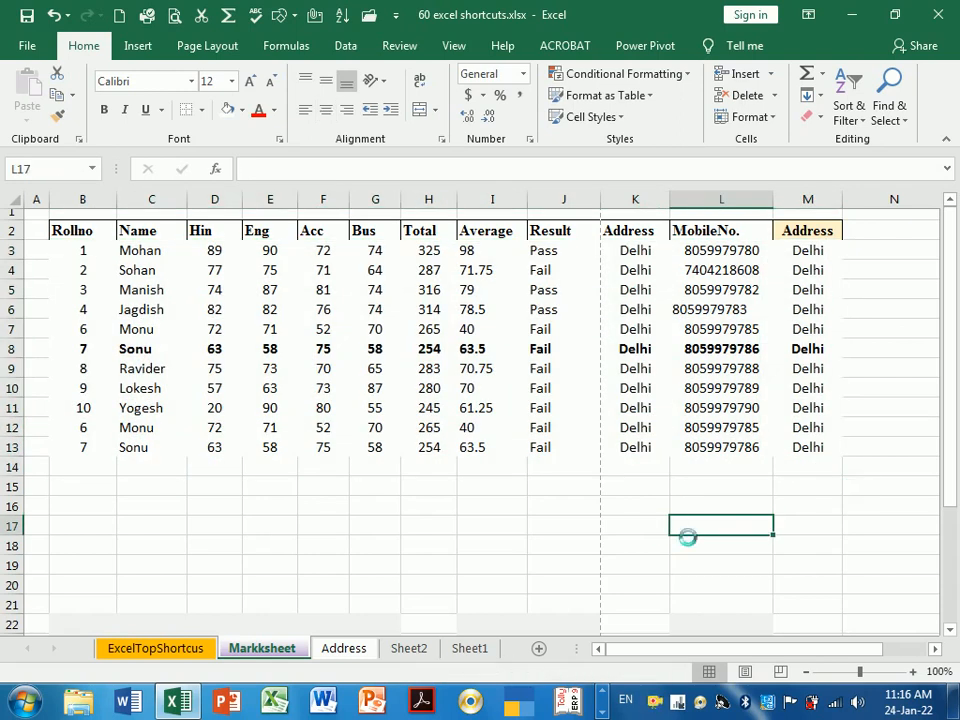
{"action": "key", "text": "ctrl+p"}
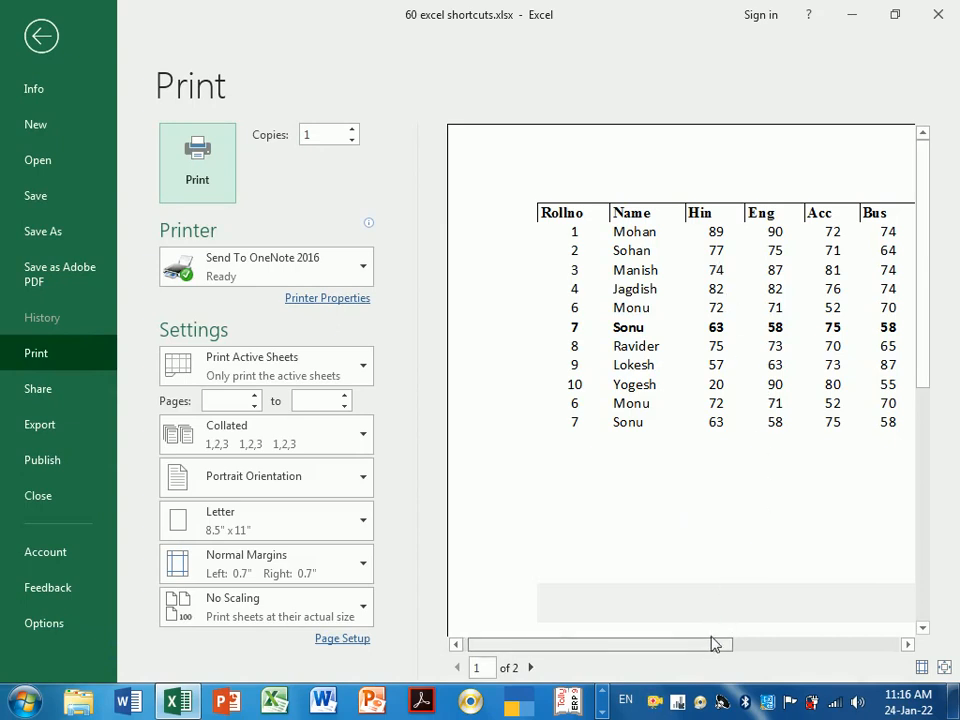
{"action": "left_click_drag", "start_coordinate": [715, 644], "coordinate": [829, 647]}
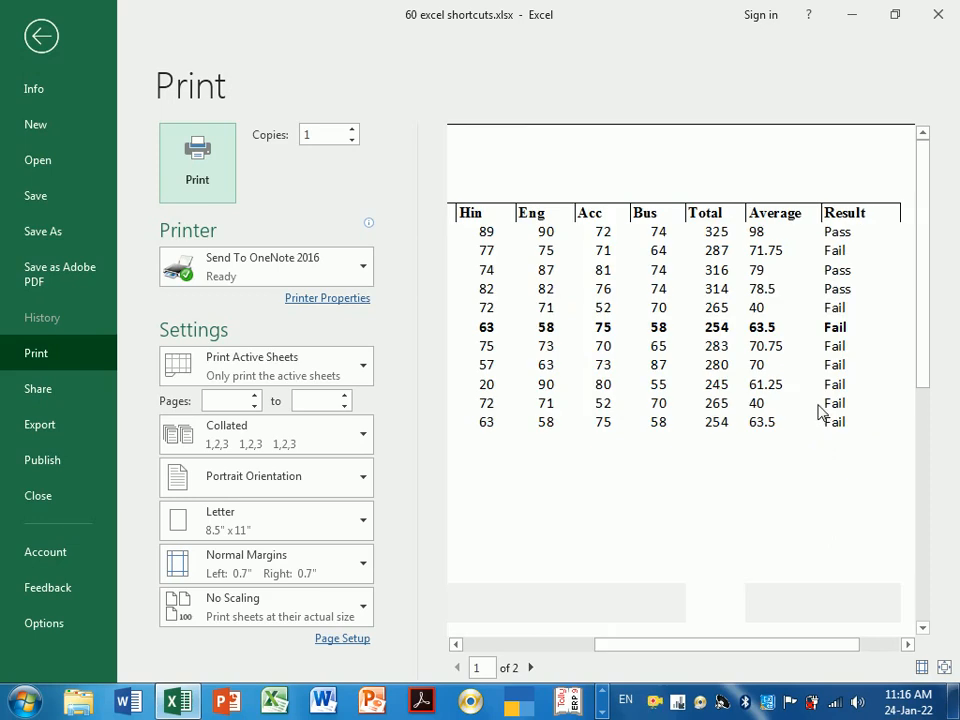
{"action": "key", "text": "Escape"}
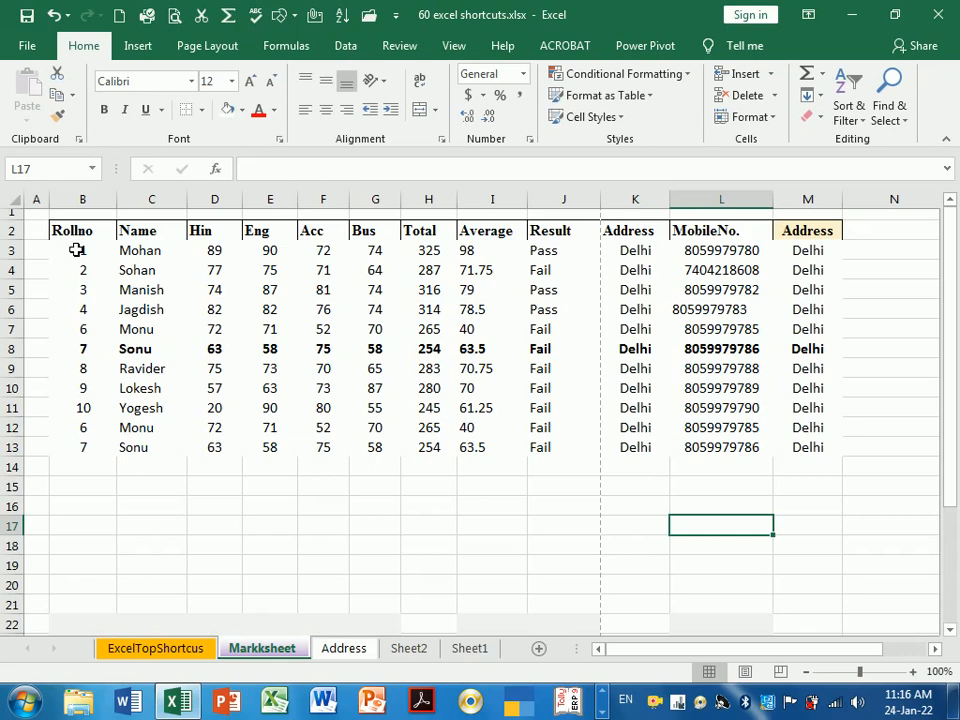
Apply All Borders to the data cells B3:M13
{"action": "left_click_drag", "start_coordinate": [80, 256], "coordinate": [793, 449]}
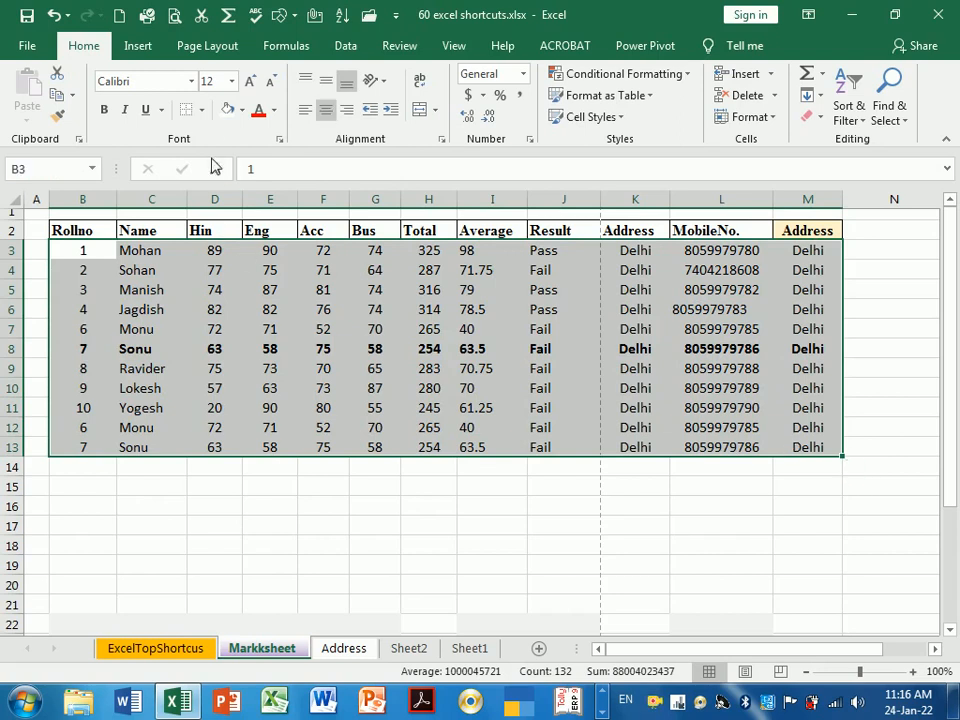
{"action": "left_click", "coordinate": [202, 110]}
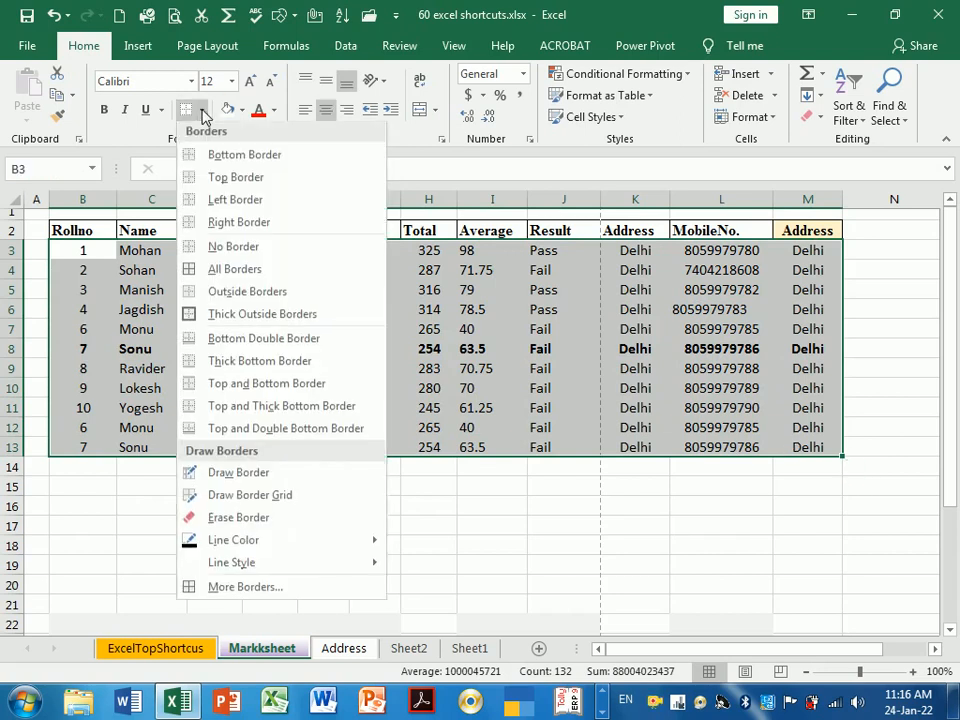
{"action": "left_click", "coordinate": [221, 271]}
{"action": "left_click", "coordinate": [270, 309]}
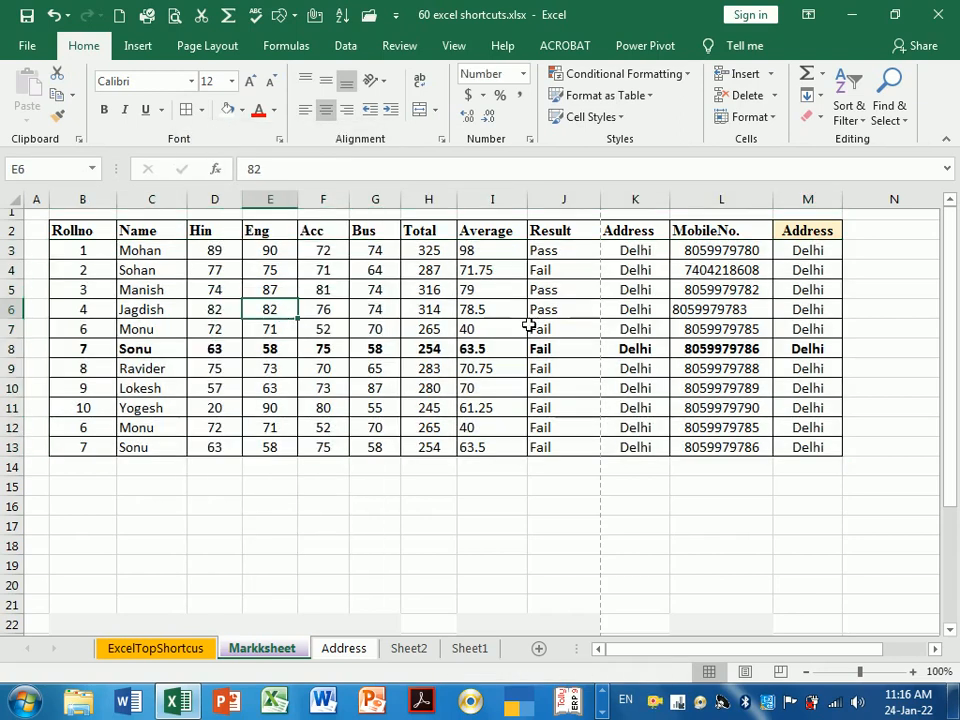
Add Thick Outside Borders around the data cells B3:M13
{"action": "left_click_drag", "start_coordinate": [108, 258], "coordinate": [788, 450]}
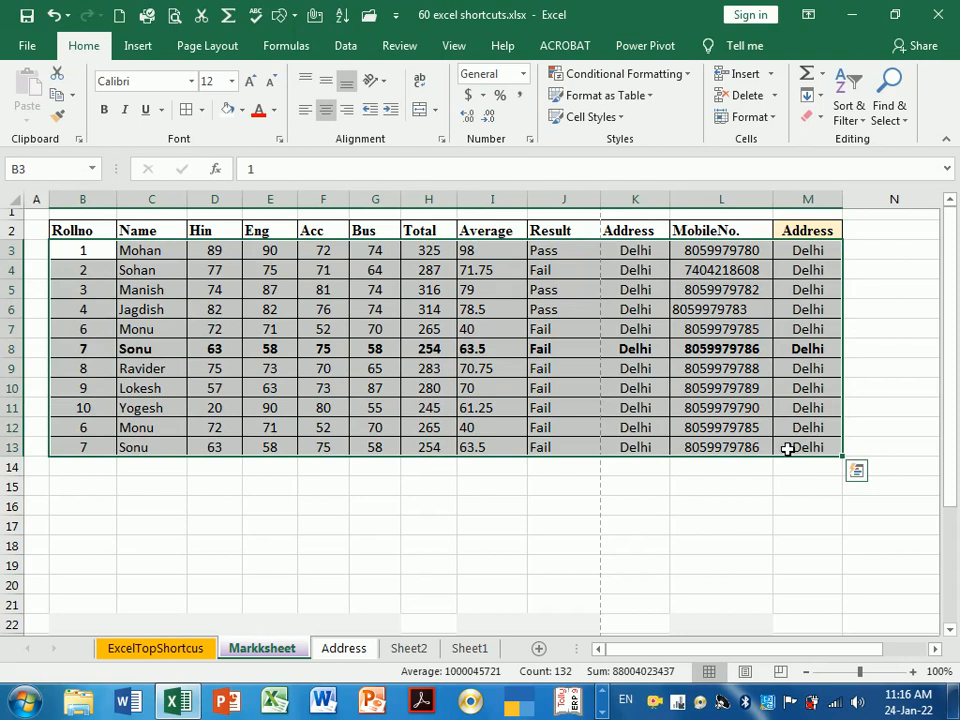
{"action": "left_click", "coordinate": [201, 110]}
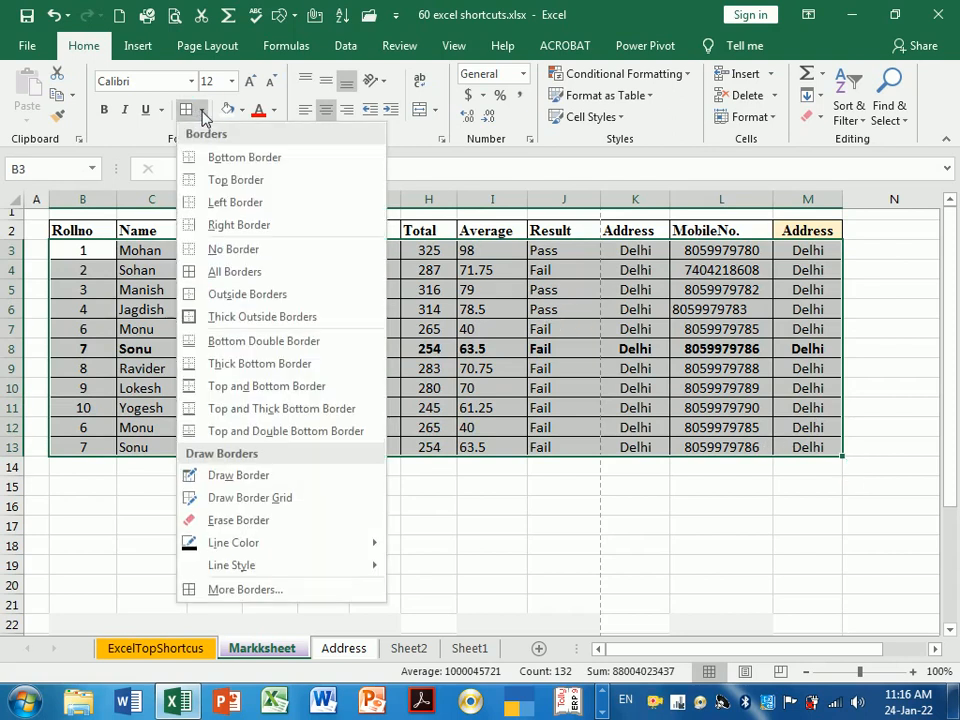
{"action": "left_click", "coordinate": [281, 318]}
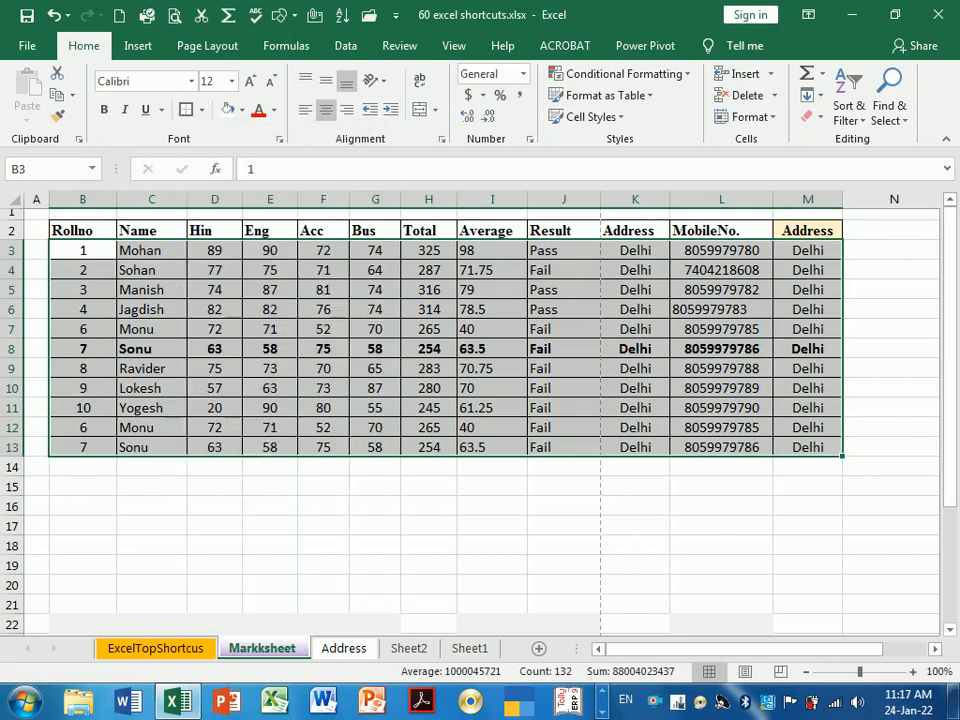
{"action": "left_click", "coordinate": [369, 510]}
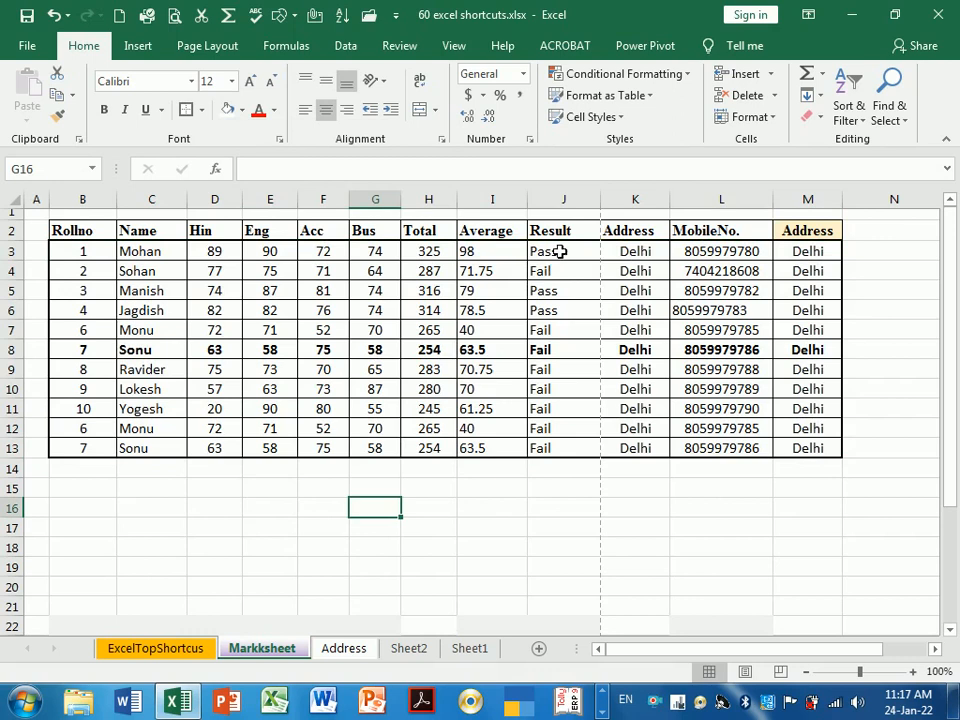
Add Thick Outside Borders around the Result column cells J2:J13
{"action": "left_click_drag", "start_coordinate": [561, 231], "coordinate": [561, 462]}
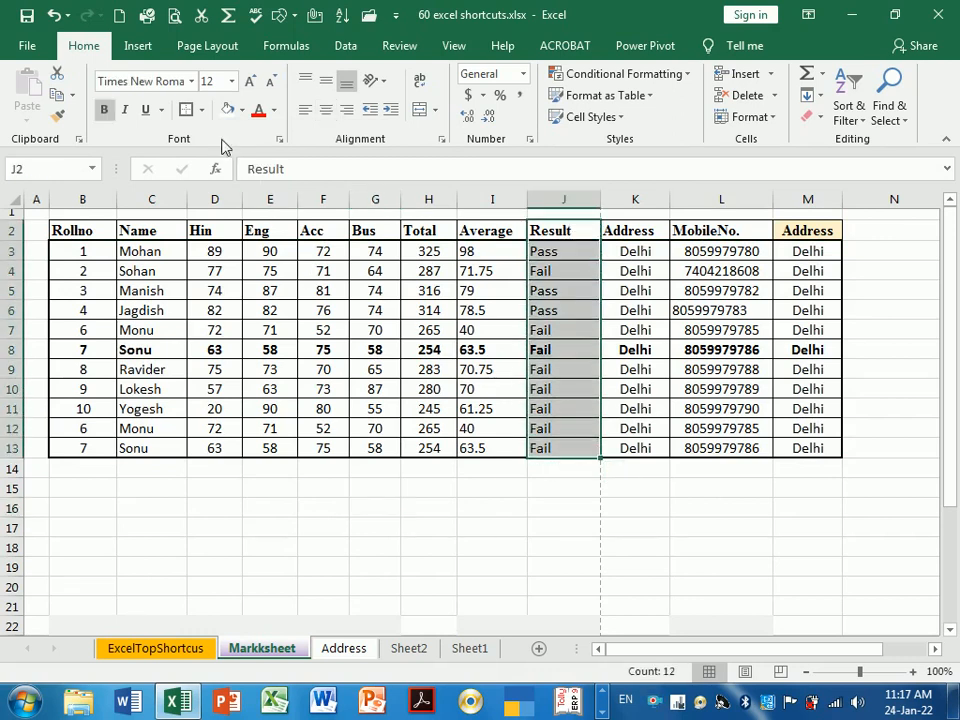
{"action": "left_click", "coordinate": [201, 110]}
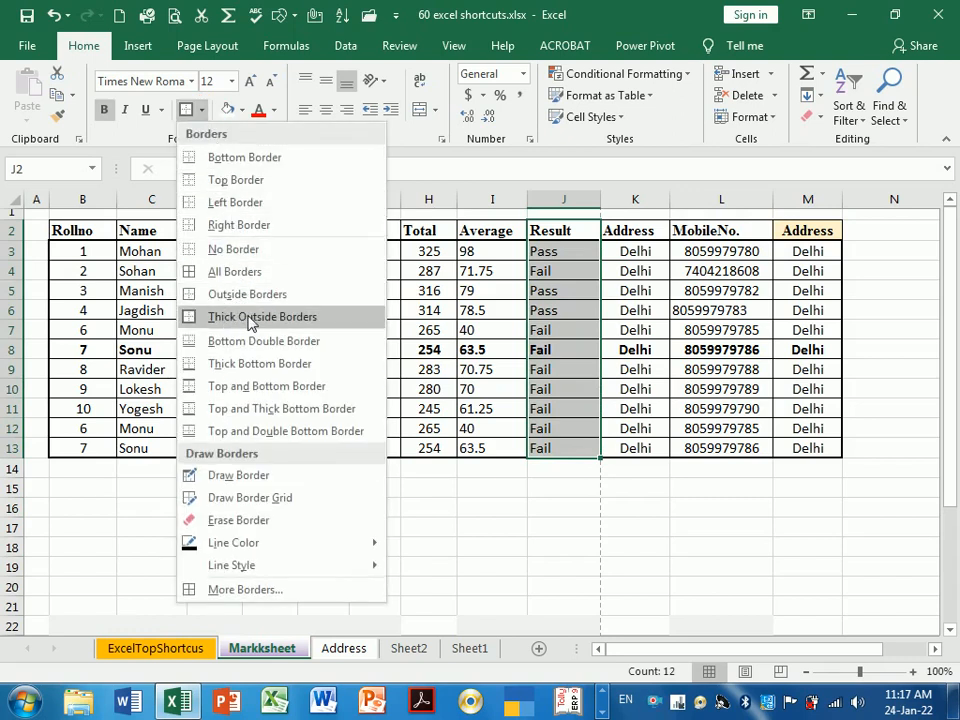
{"action": "left_click", "coordinate": [250, 318]}
{"action": "left_click", "coordinate": [681, 331]}
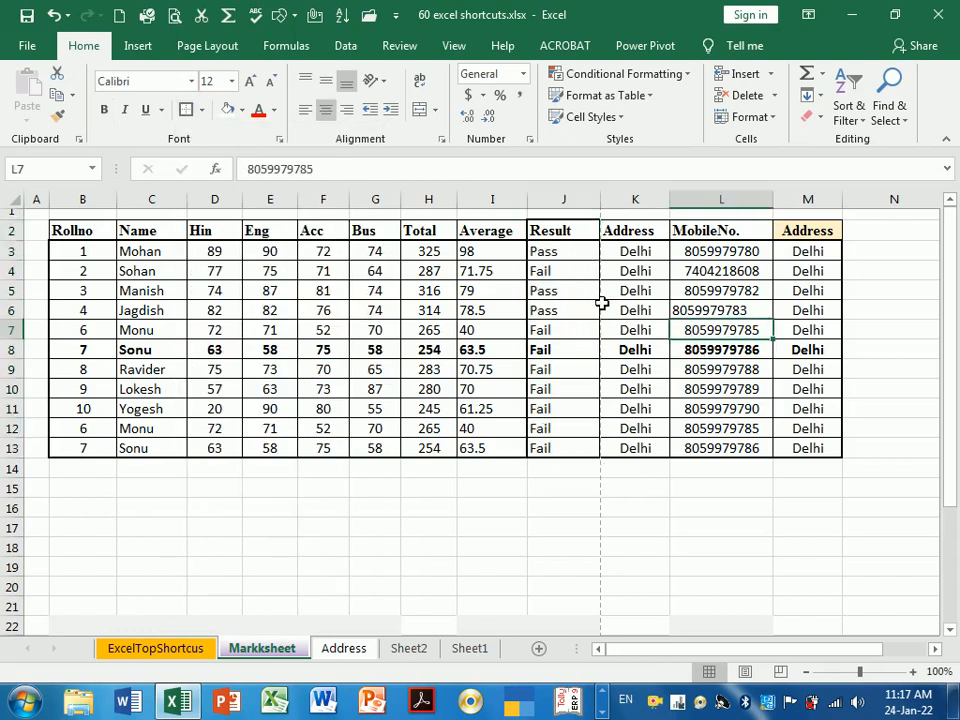
Widen the Result column J to about one and a half times its width
{"action": "left_click", "coordinate": [604, 292]}
{"action": "left_click", "coordinate": [600, 205]}
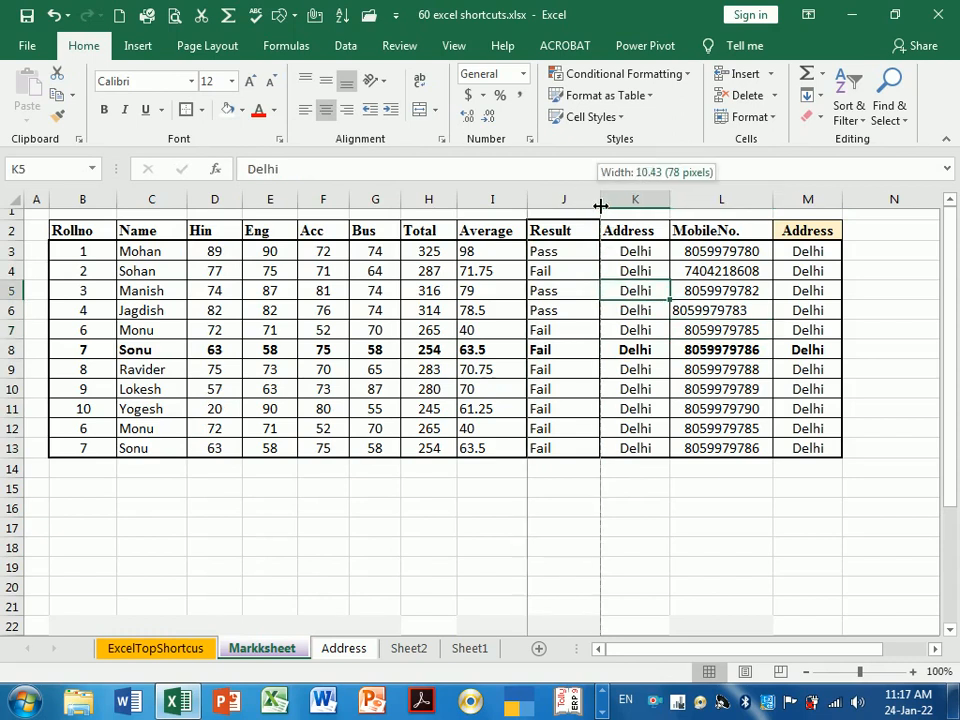
{"action": "left_click_drag", "start_coordinate": [600, 205], "coordinate": [650, 208]}
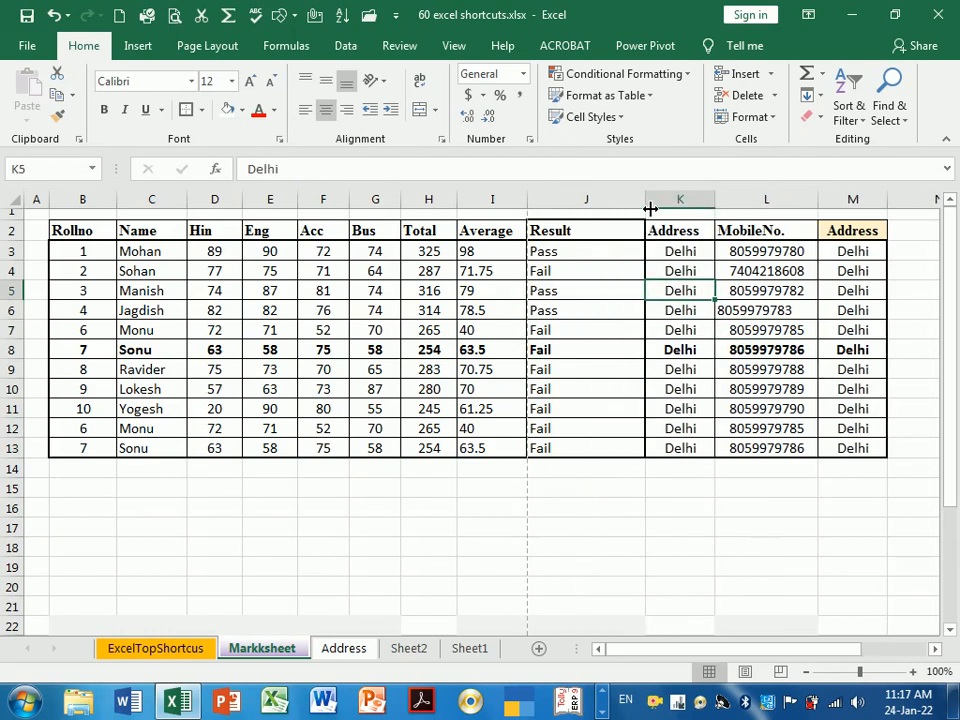
{"action": "left_click", "coordinate": [700, 310]}
{"action": "left_click", "coordinate": [683, 470]}
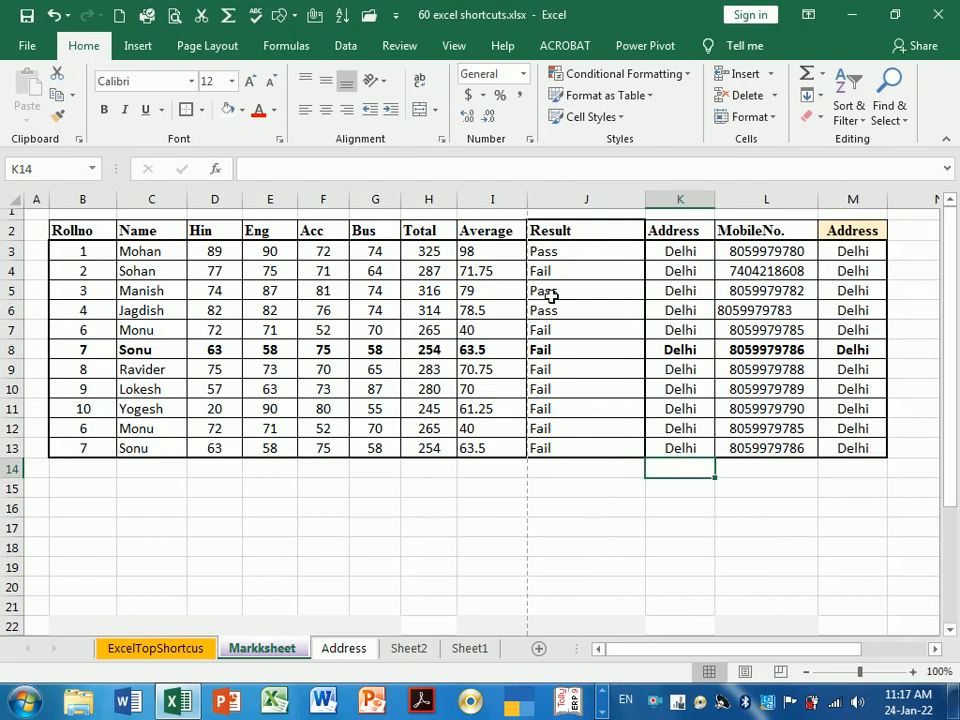
Narrow the Result column J to about 60 percent of its width
{"action": "left_click_drag", "start_coordinate": [648, 202], "coordinate": [604, 210]}
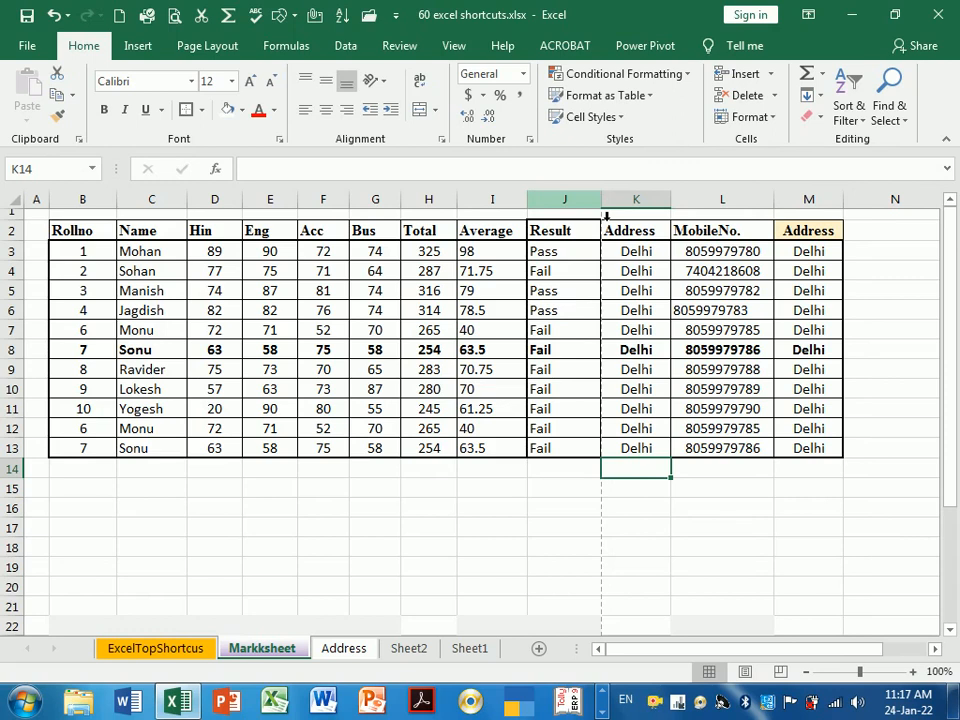
{"action": "left_click_drag", "start_coordinate": [610, 208], "coordinate": [608, 208]}
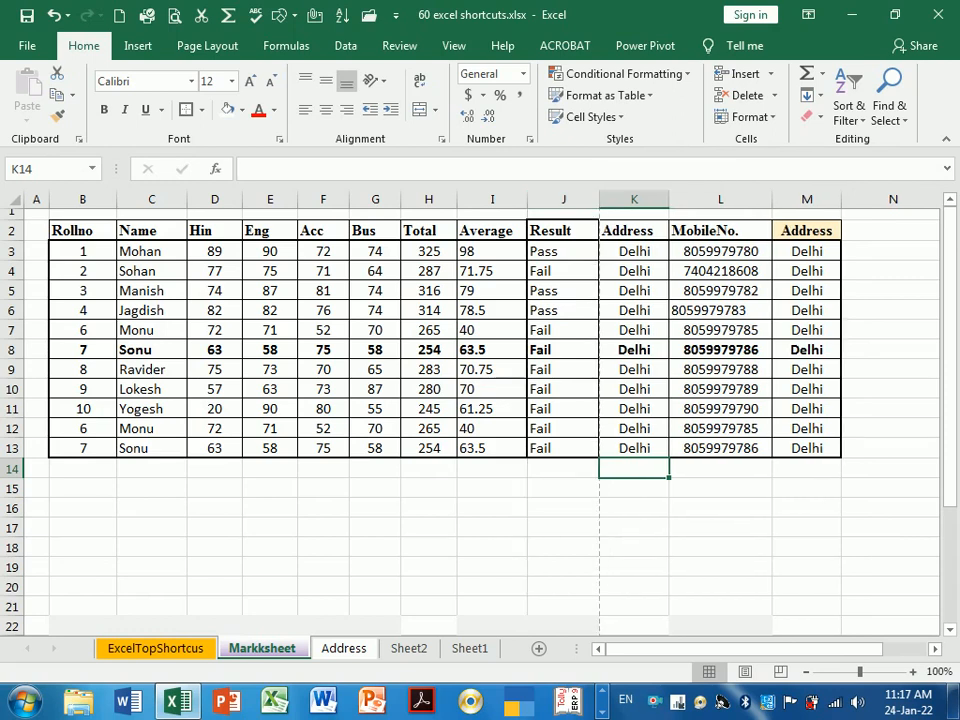
{"action": "left_click", "coordinate": [507, 317]}
Apply a medium solid line in Automatic color to the outline and inside borders of the data cells B3:M13
{"action": "left_click", "coordinate": [97, 259]}
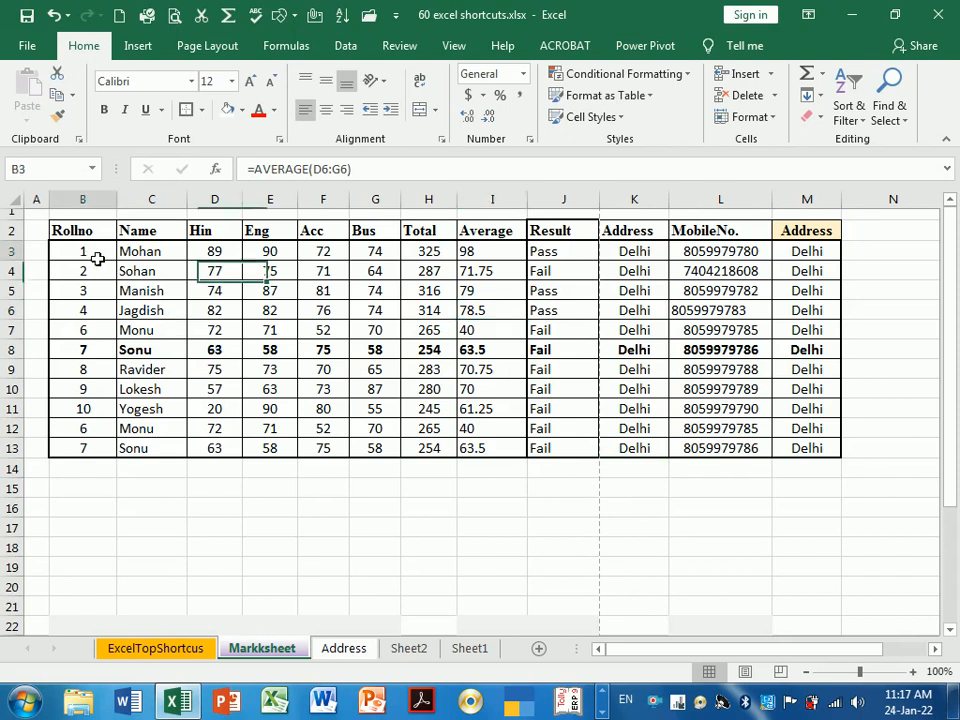
{"action": "left_click_drag", "start_coordinate": [97, 259], "coordinate": [784, 456]}
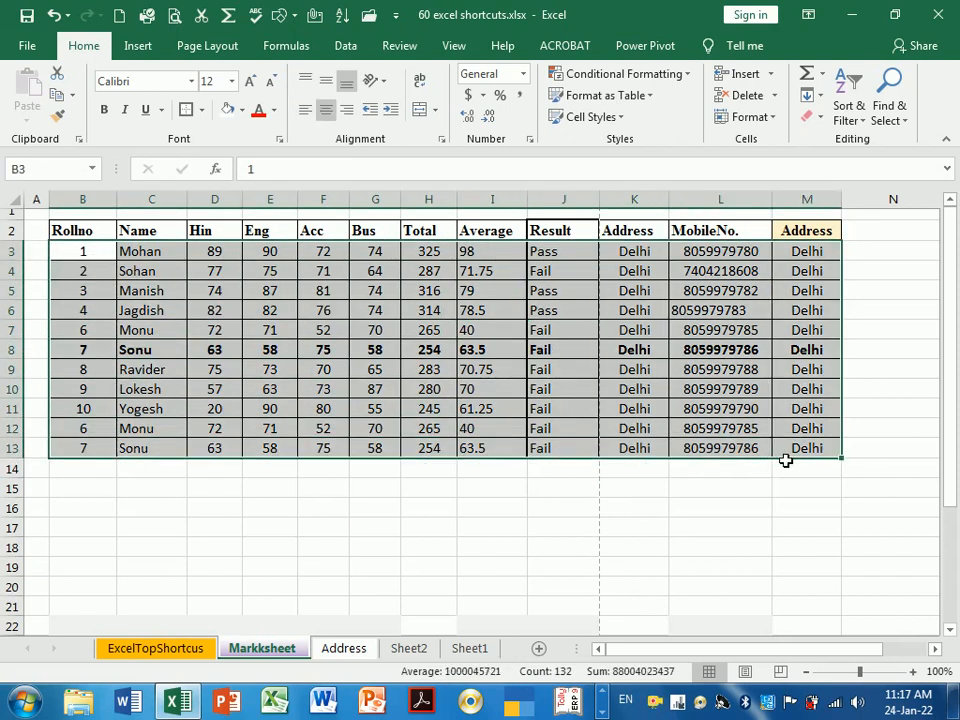
{"action": "left_click", "coordinate": [202, 110]}
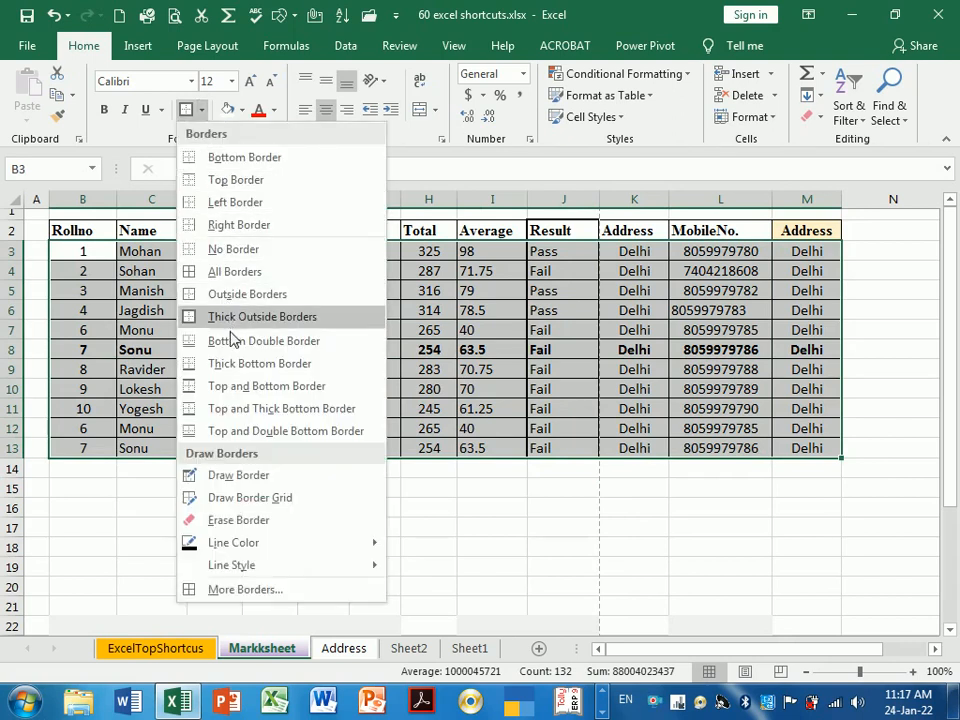
{"action": "left_click", "coordinate": [245, 590]}
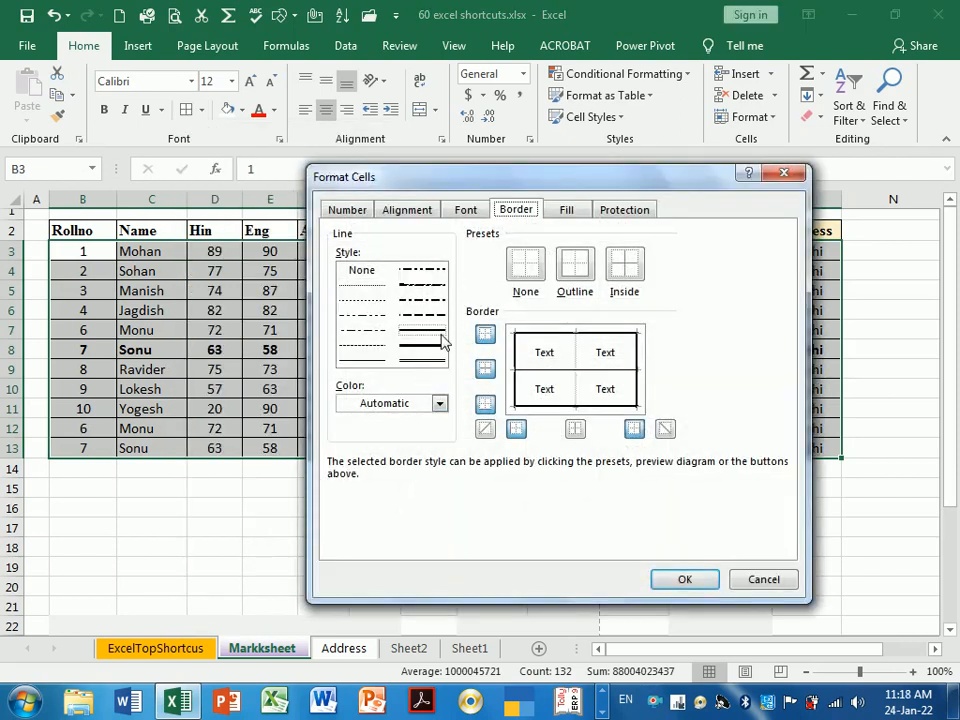
{"action": "left_click", "coordinate": [441, 337]}
{"action": "left_click", "coordinate": [578, 362]}
{"action": "left_click", "coordinate": [580, 371]}
{"action": "left_click", "coordinate": [580, 371]}
{"action": "left_click", "coordinate": [628, 271]}
{"action": "left_click", "coordinate": [575, 263]}
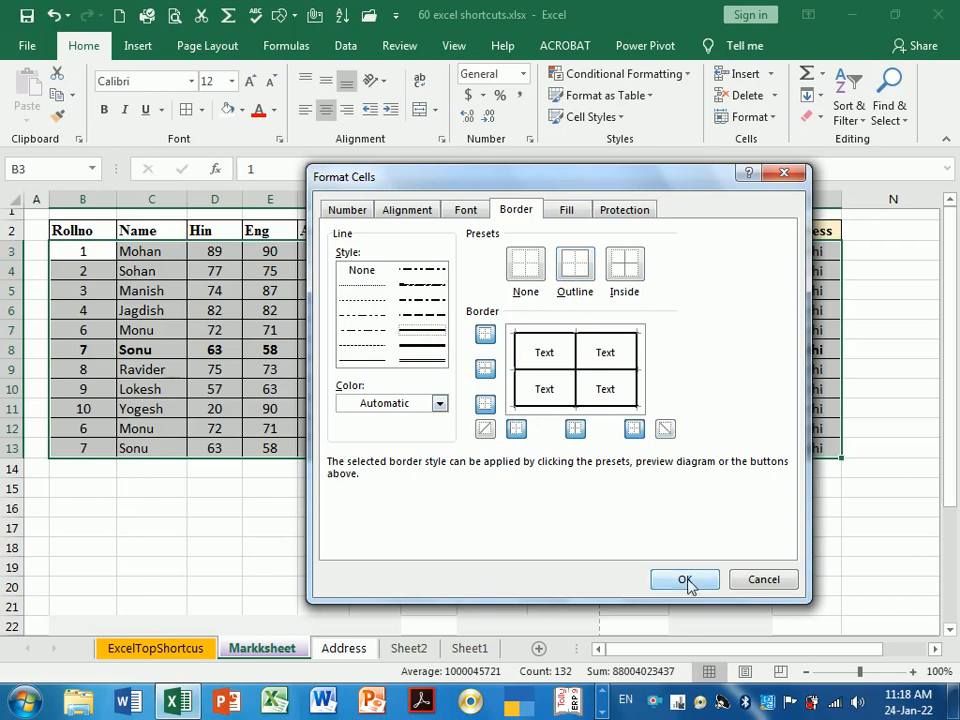
{"action": "left_click", "coordinate": [440, 403]}
{"action": "left_click", "coordinate": [443, 403]}
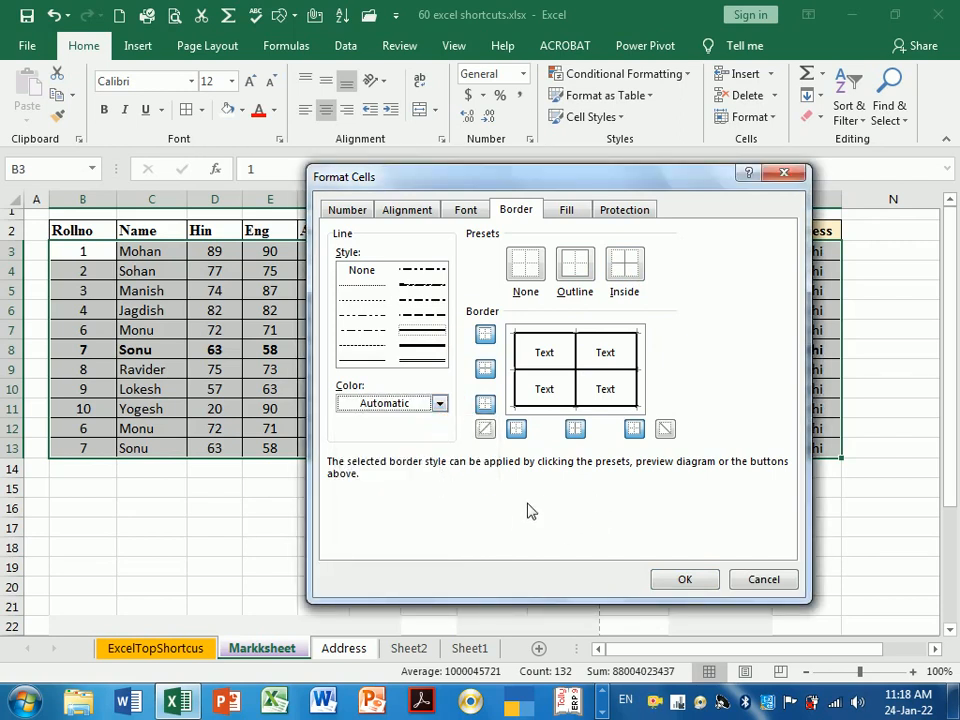
{"action": "left_click", "coordinate": [670, 579]}
{"action": "left_click", "coordinate": [452, 516]}
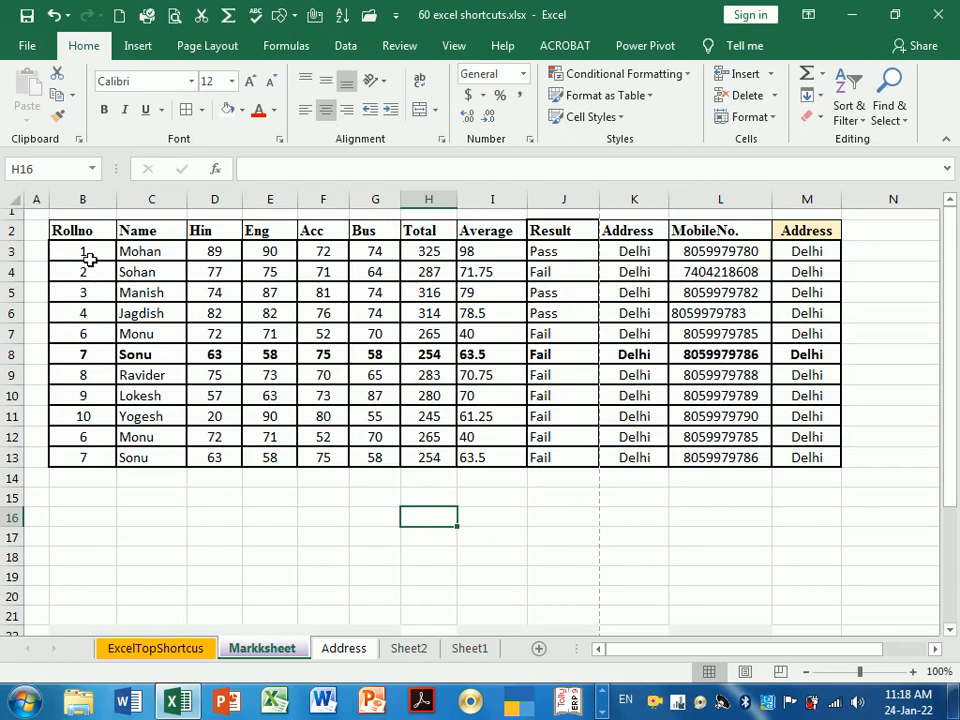
Remove all borders from the data cells B3:M13 with No Border, and undo the removal
{"action": "left_click_drag", "start_coordinate": [90, 259], "coordinate": [800, 459]}
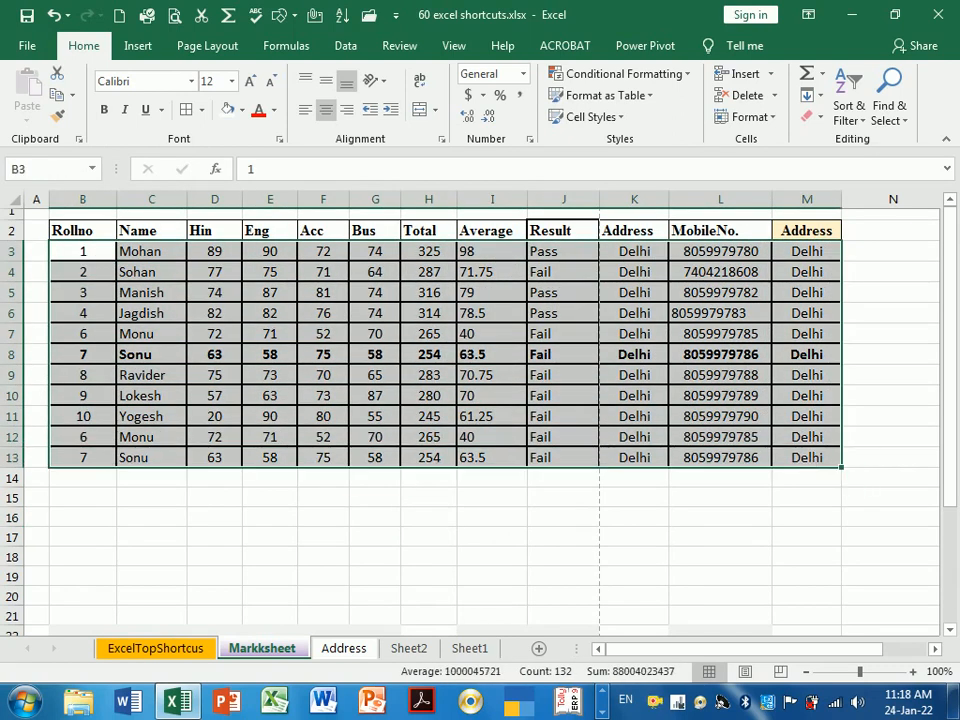
{"action": "left_click", "coordinate": [201, 110]}
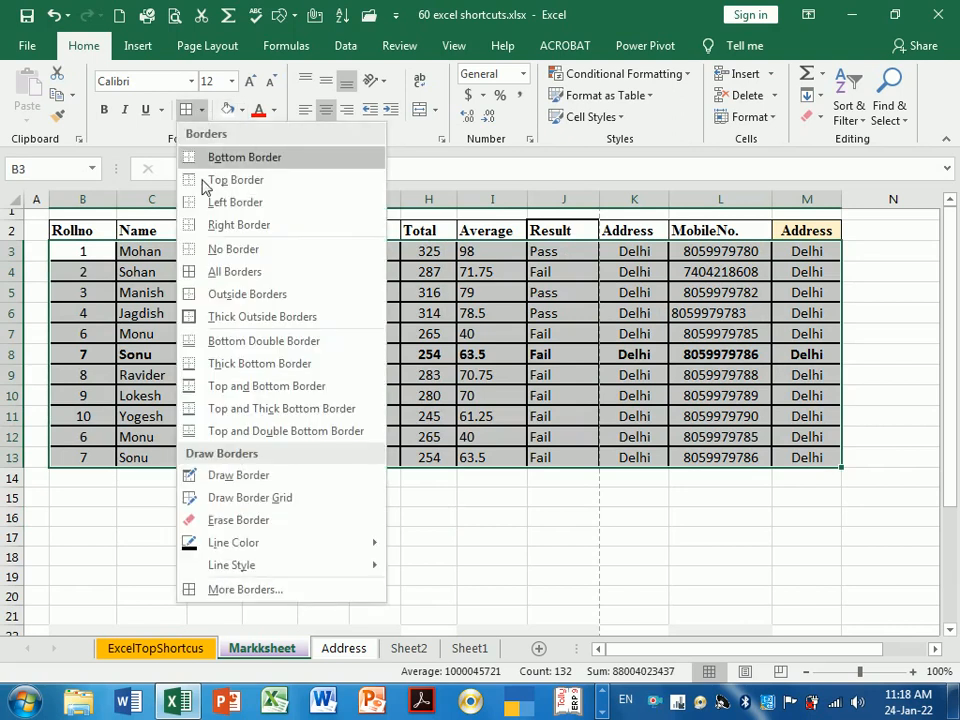
{"action": "left_click", "coordinate": [228, 250]}
{"action": "left_click_drag", "start_coordinate": [270, 309], "coordinate": [317, 313]}
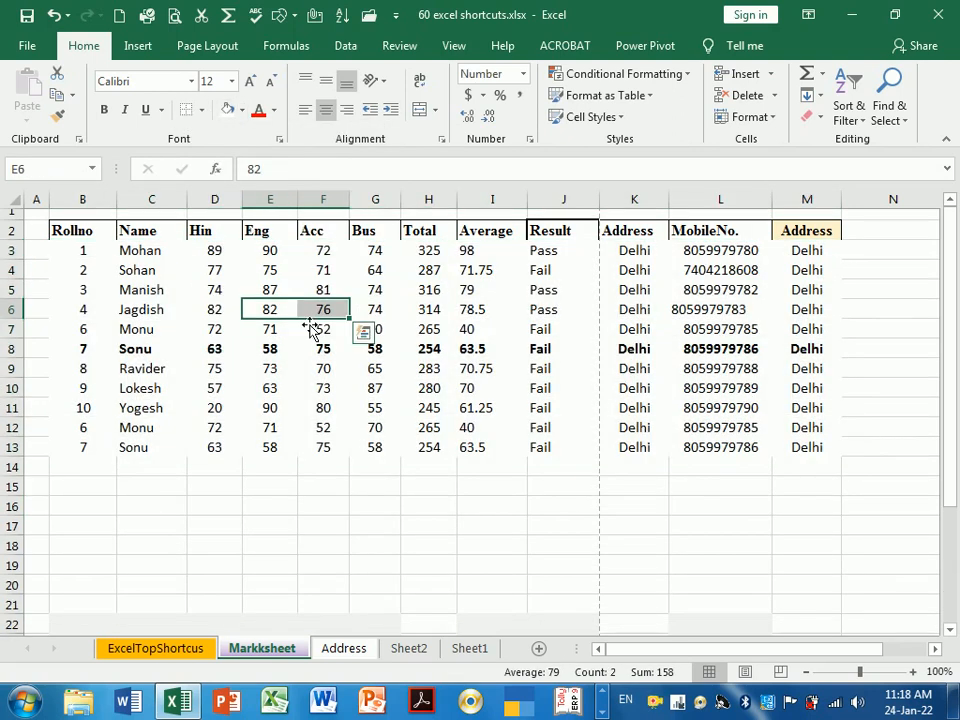
{"action": "left_click", "coordinate": [85, 254]}
{"action": "key", "text": "ctrl+a"}
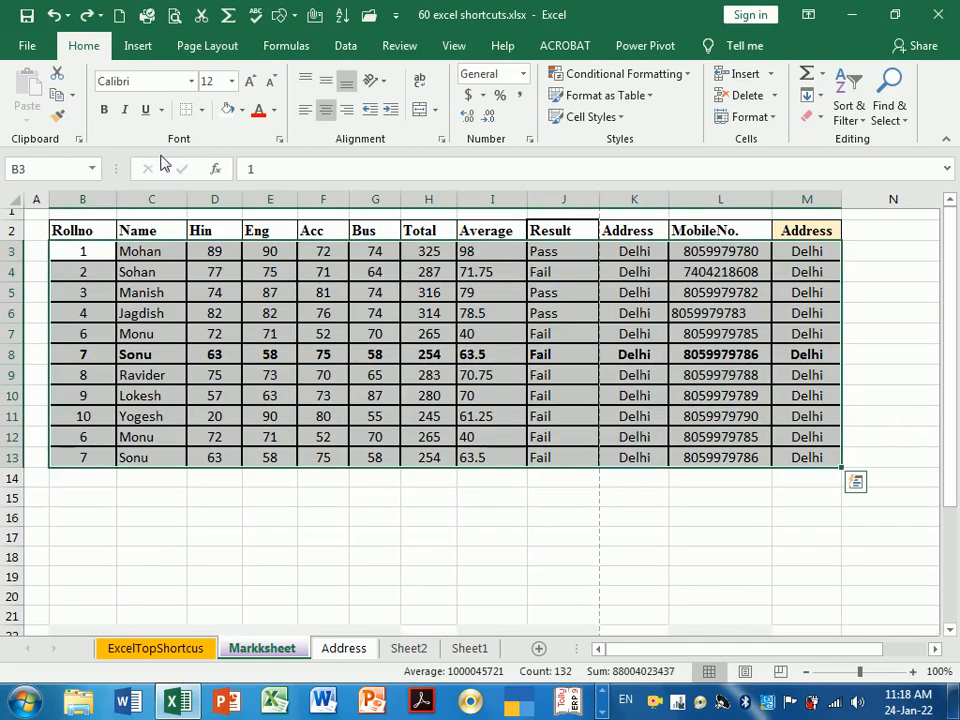
Erase the borders across the data rows from row 4 downward with Erase Border, and undo the erasing
{"action": "left_click", "coordinate": [201, 109]}
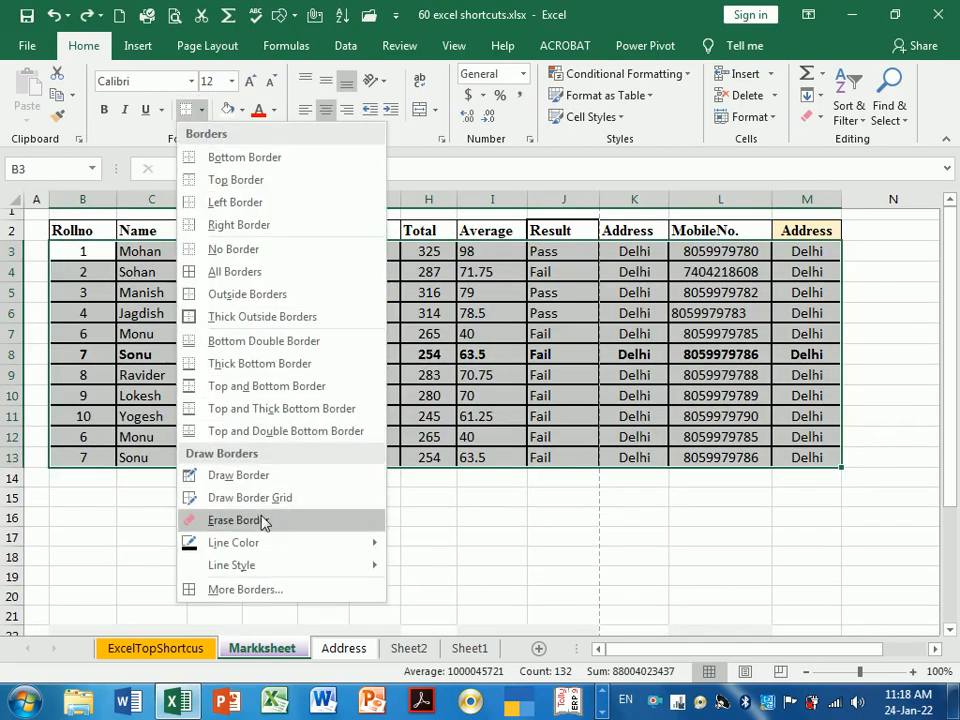
{"action": "left_click", "coordinate": [263, 521]}
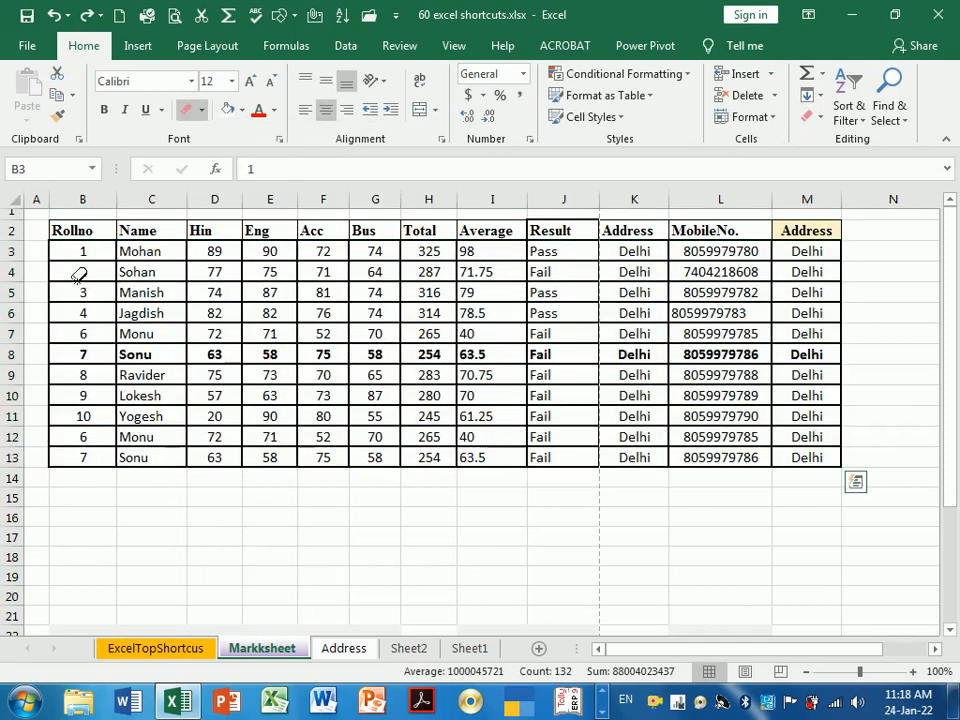
{"action": "mouse_move", "coordinate": [78, 275]}
{"action": "left_mouse_down"}
{"action": "mouse_move", "coordinate": [197, 330]}
{"action": "mouse_move", "coordinate": [529, 373]}
{"action": "mouse_move", "coordinate": [735, 379]}
{"action": "mouse_move", "coordinate": [838, 425]}
{"action": "mouse_move", "coordinate": [840, 416]}
{"action": "mouse_move", "coordinate": [844, 491]}
{"action": "left_mouse_up"}
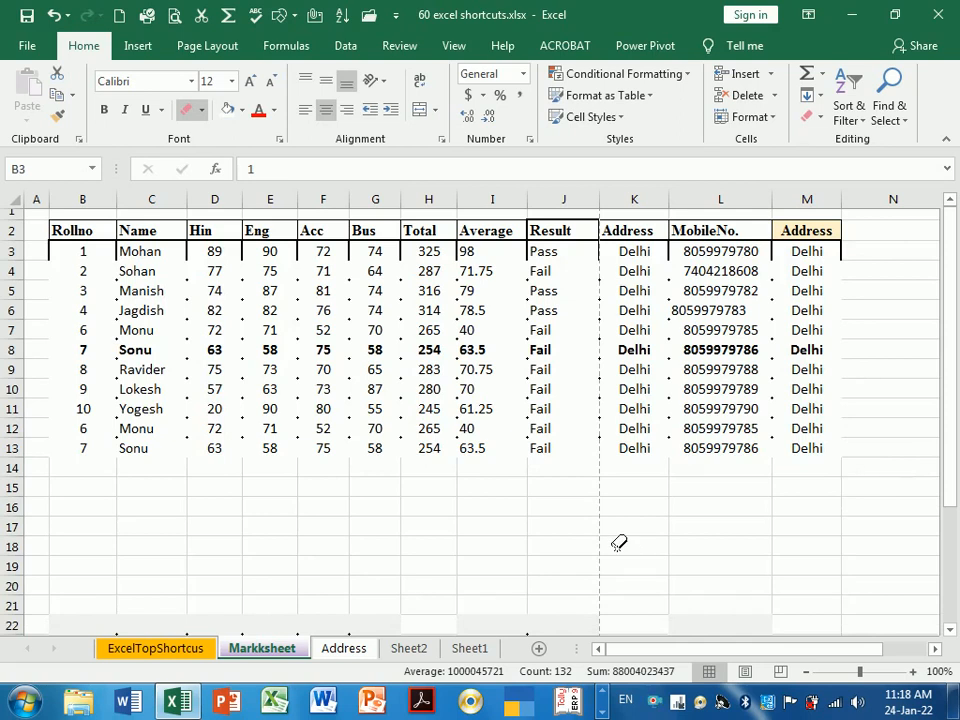
{"action": "key", "text": "ctrl+z"}
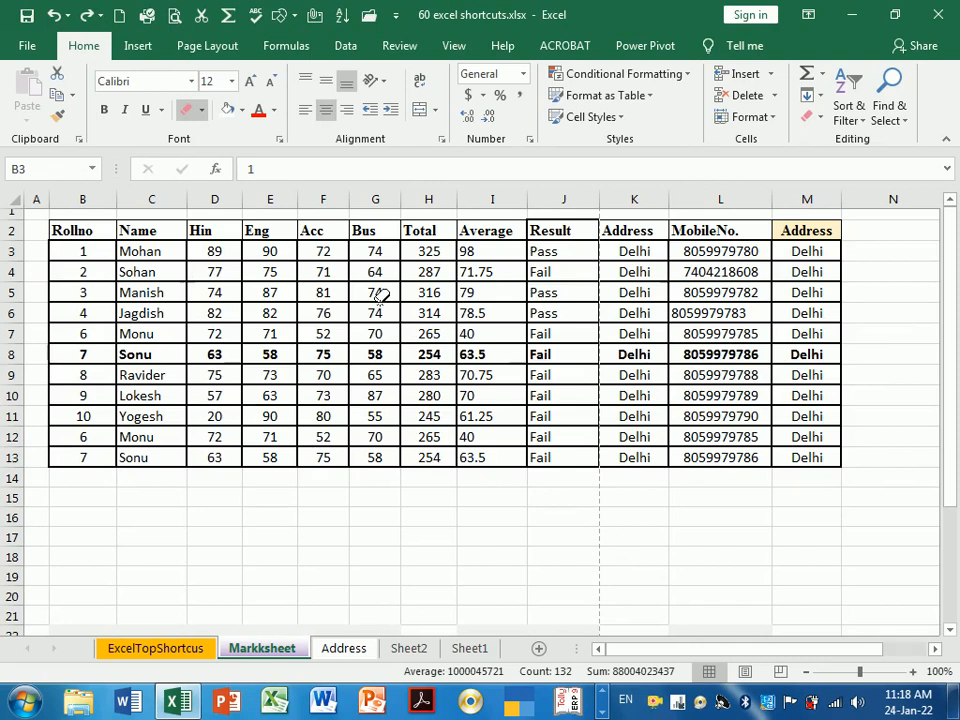
Undo the medium-line borders on the data cells and leave the border-erasing mode
{"action": "key", "text": "ctrl+z"}
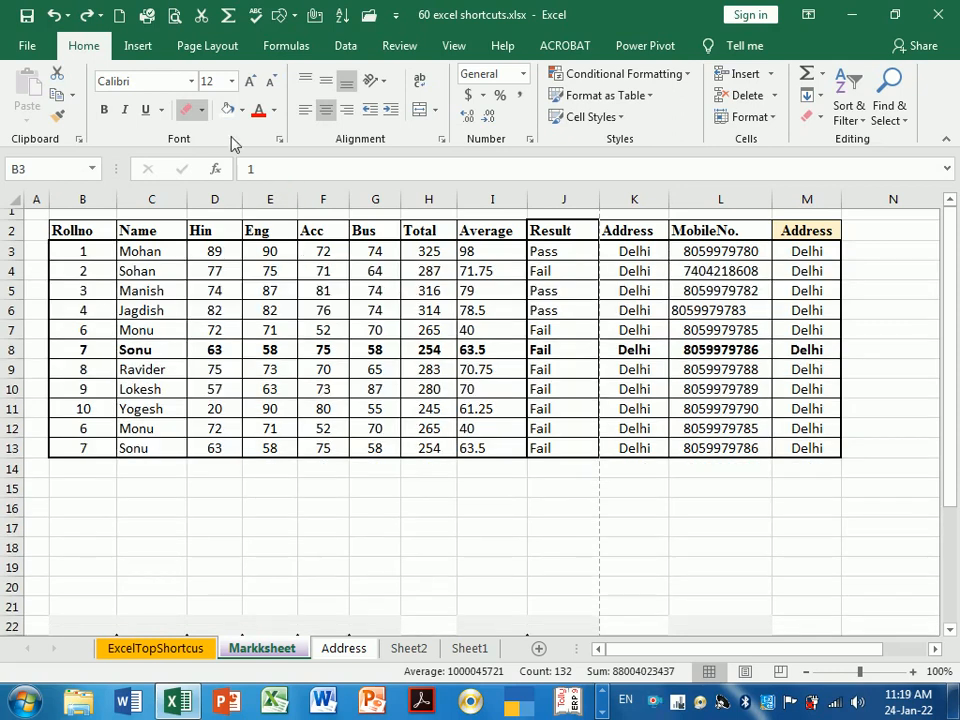
{"action": "left_click", "coordinate": [201, 110]}
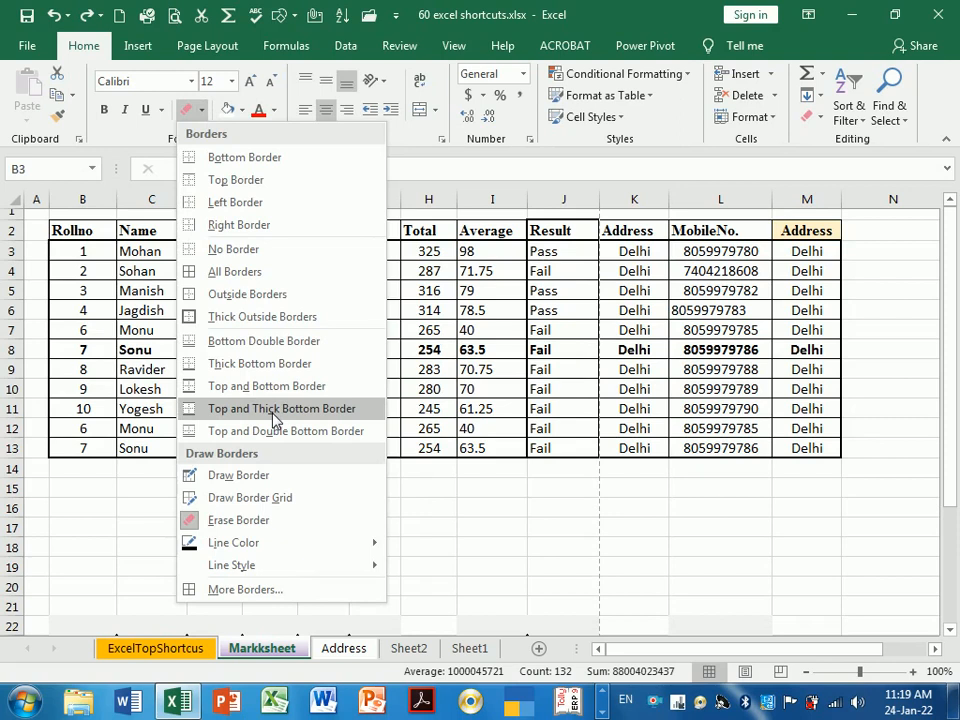
{"action": "left_click", "coordinate": [510, 495]}
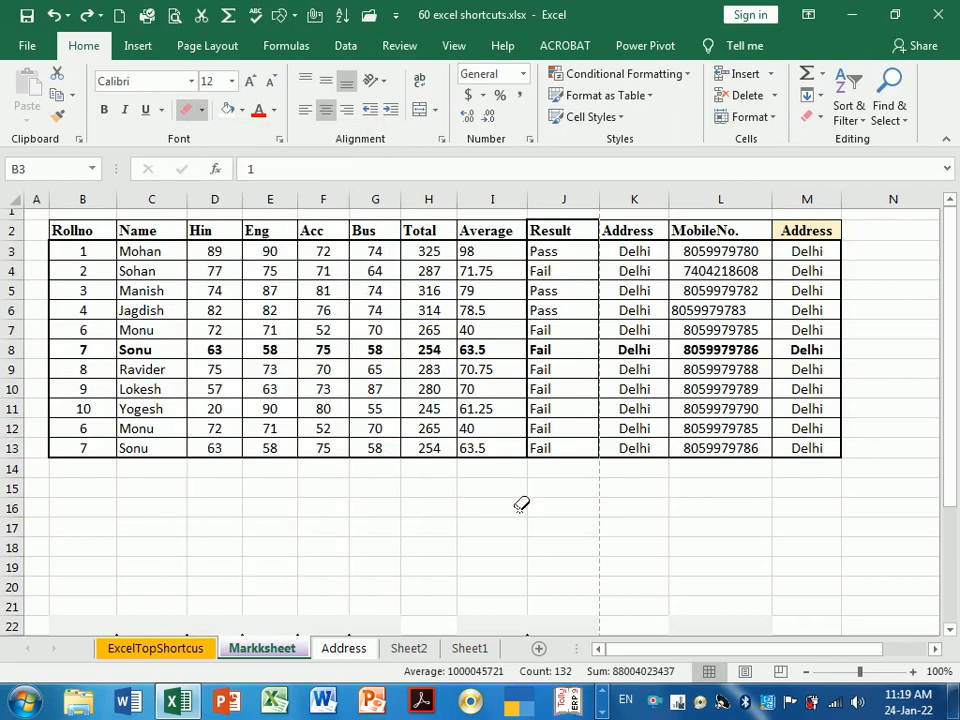
{"action": "key", "text": "Escape"}
{"action": "left_click", "coordinate": [376, 350]}
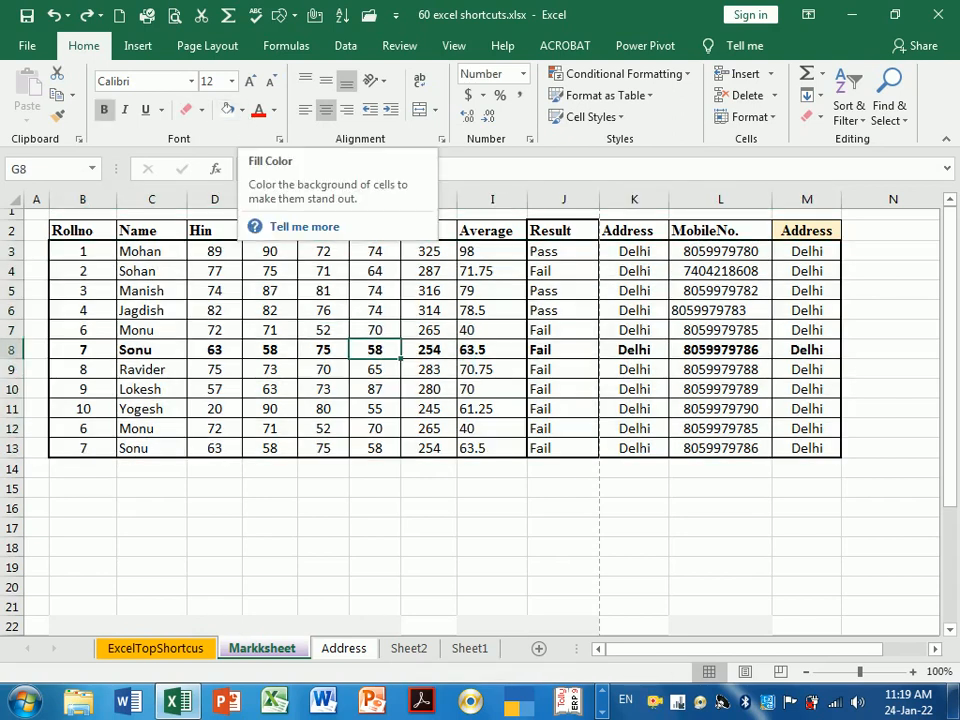
{"action": "left_click", "coordinate": [265, 335]}
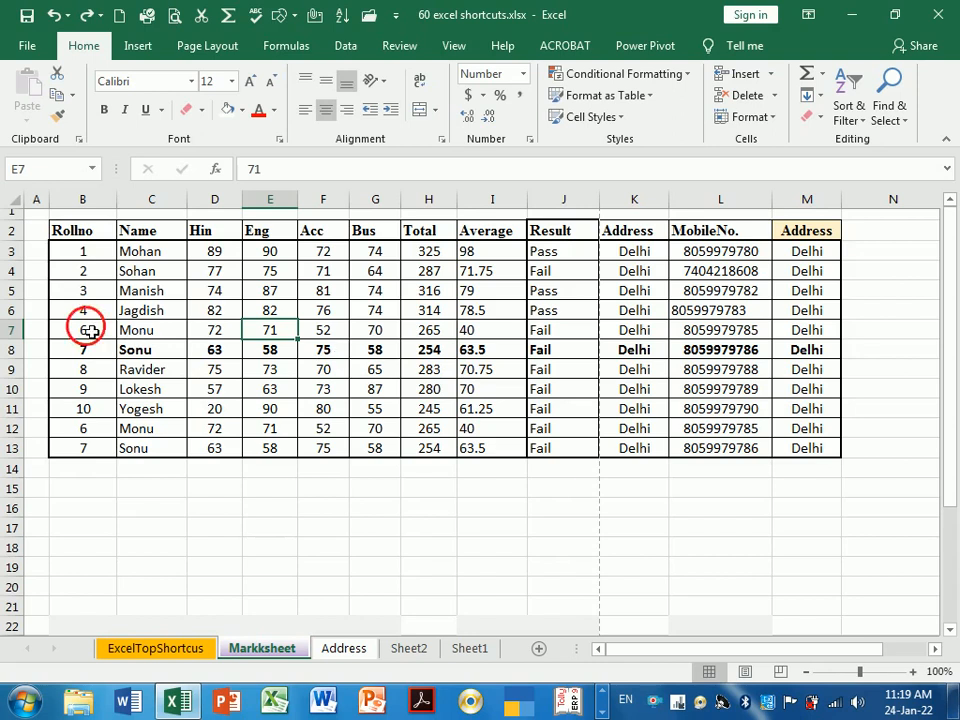
{"action": "left_click_drag", "start_coordinate": [86, 329], "coordinate": [165, 330]}
{"action": "left_click_drag", "start_coordinate": [227, 332], "coordinate": [801, 349]}
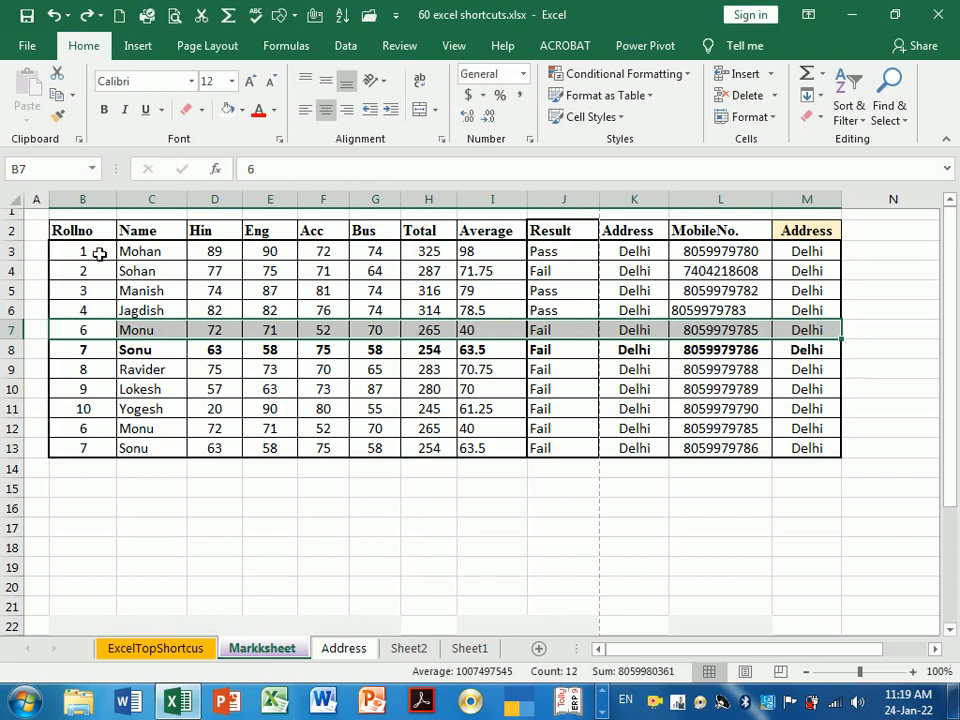
Fill the data cells B3:M13 with the white theme color
{"action": "left_click_drag", "start_coordinate": [99, 255], "coordinate": [205, 288]}
{"action": "left_click_drag", "start_coordinate": [314, 318], "coordinate": [790, 447]}
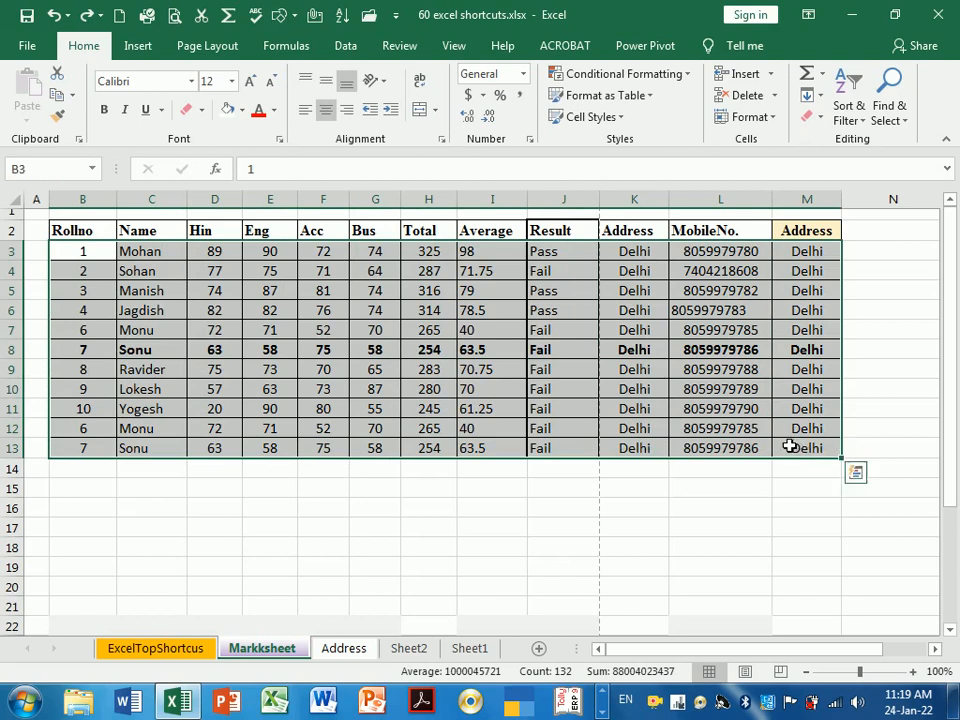
{"action": "left_click", "coordinate": [242, 110]}
{"action": "left_click", "coordinate": [228, 154]}
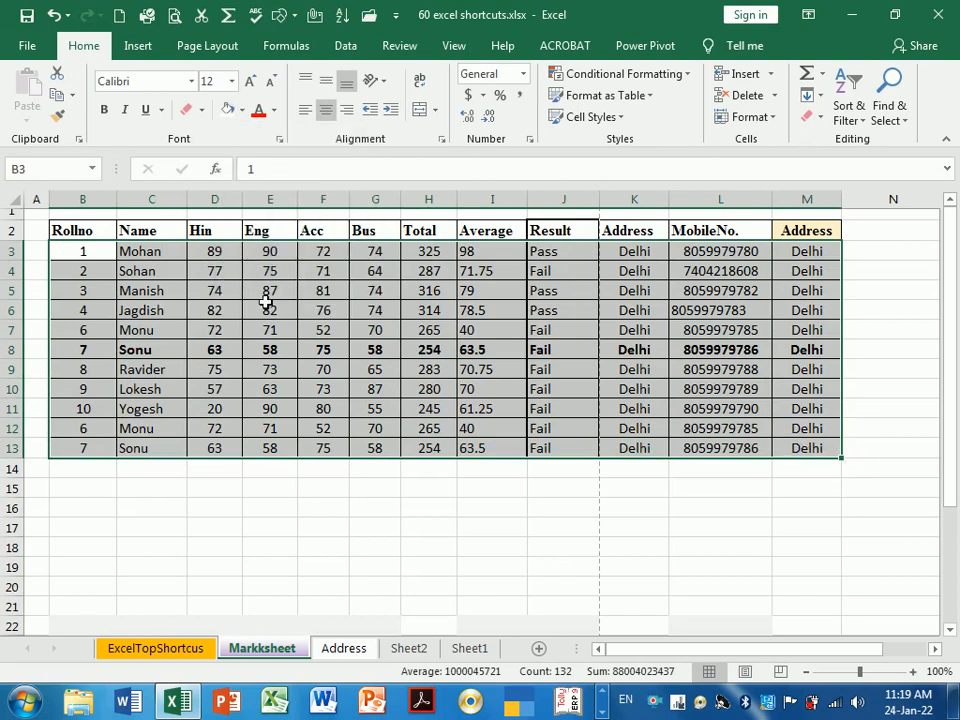
{"action": "left_click", "coordinate": [282, 313]}
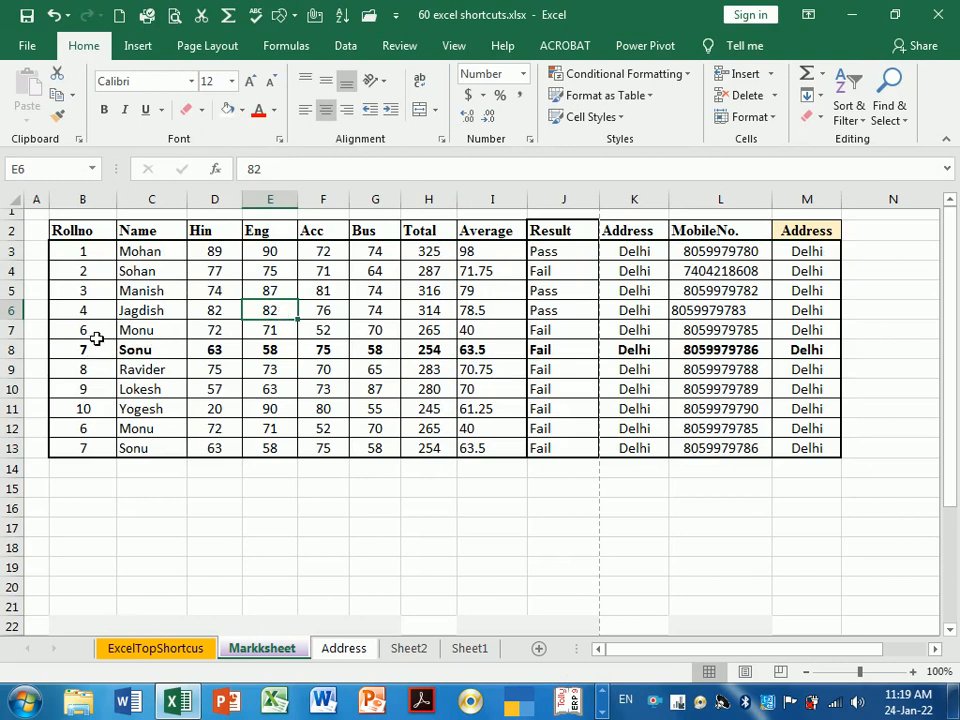
Fill rows 7 and 8 of the table, cells B7:M8, with the standard light green color
{"action": "left_click_drag", "start_coordinate": [96, 339], "coordinate": [758, 349]}
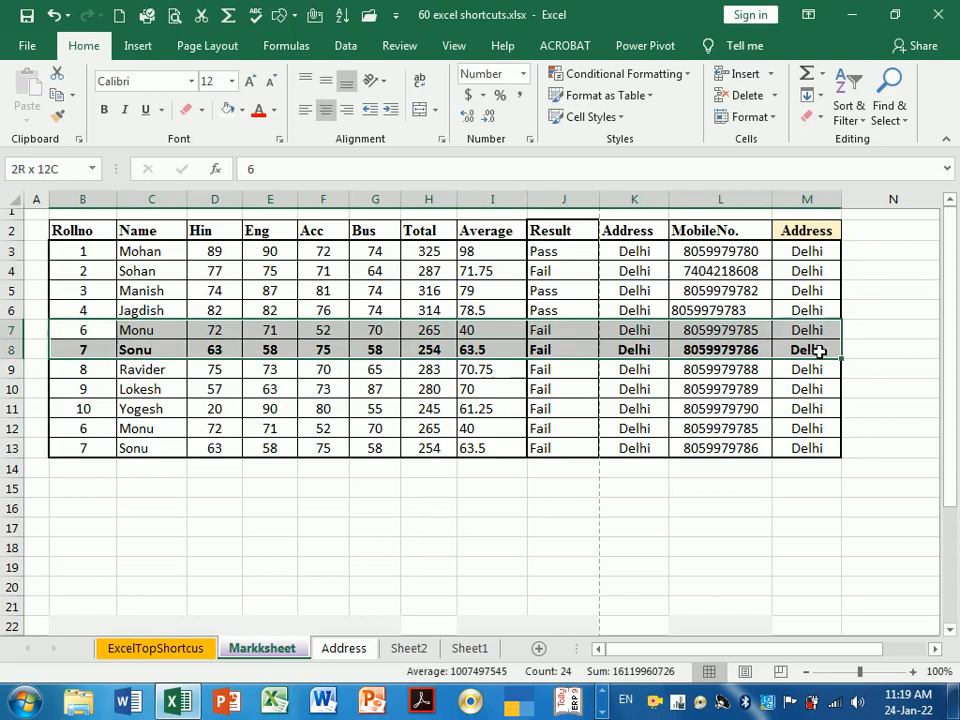
{"action": "left_click", "coordinate": [241, 110]}
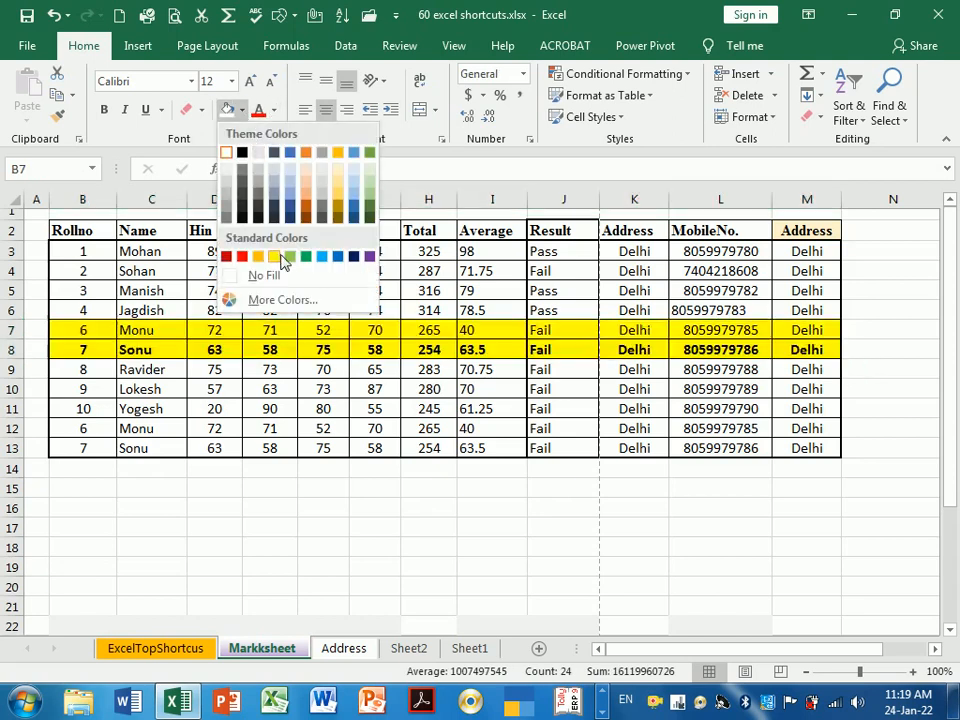
{"action": "left_click", "coordinate": [290, 258]}
{"action": "left_click", "coordinate": [330, 410]}
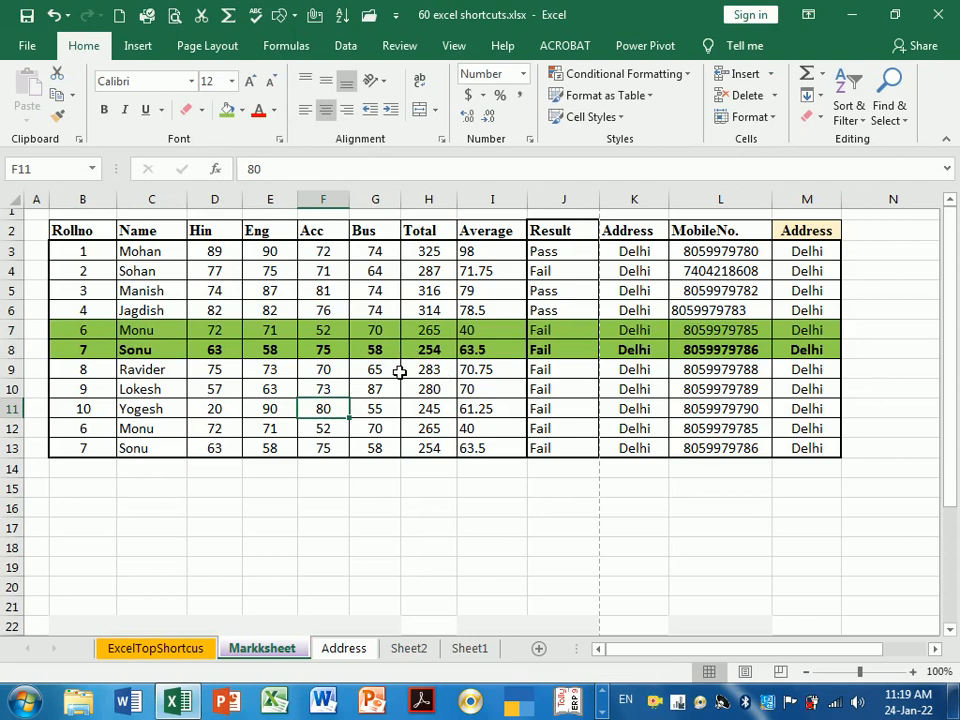
{"action": "left_click", "coordinate": [392, 293]}
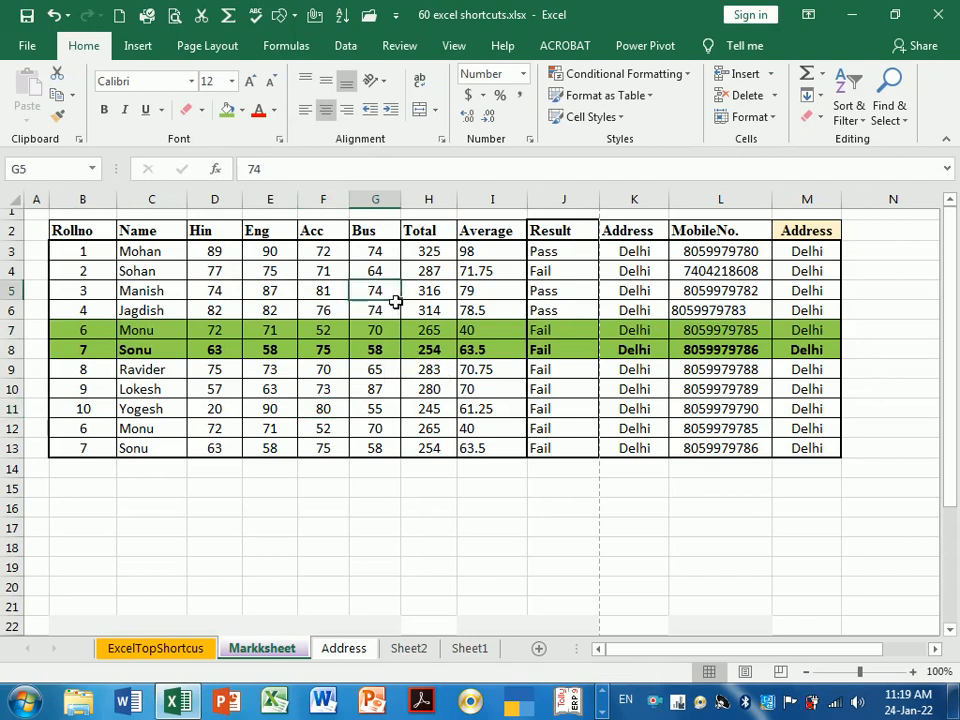
Fill the cells B7:M9 with the white theme color
{"action": "left_click_drag", "start_coordinate": [87, 335], "coordinate": [790, 369]}
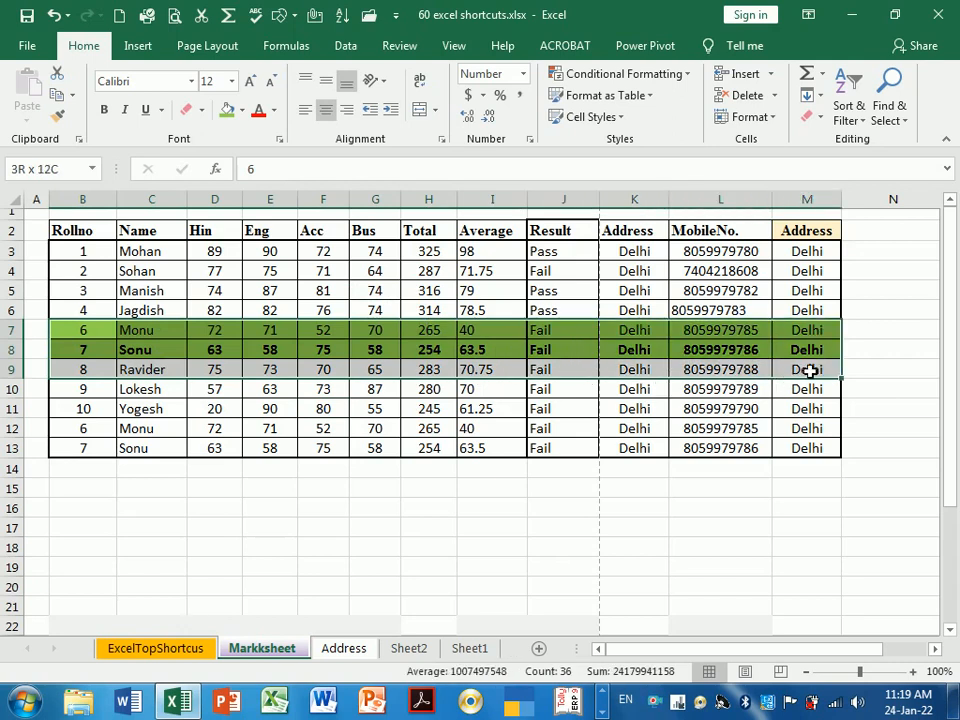
{"action": "left_click", "coordinate": [241, 110]}
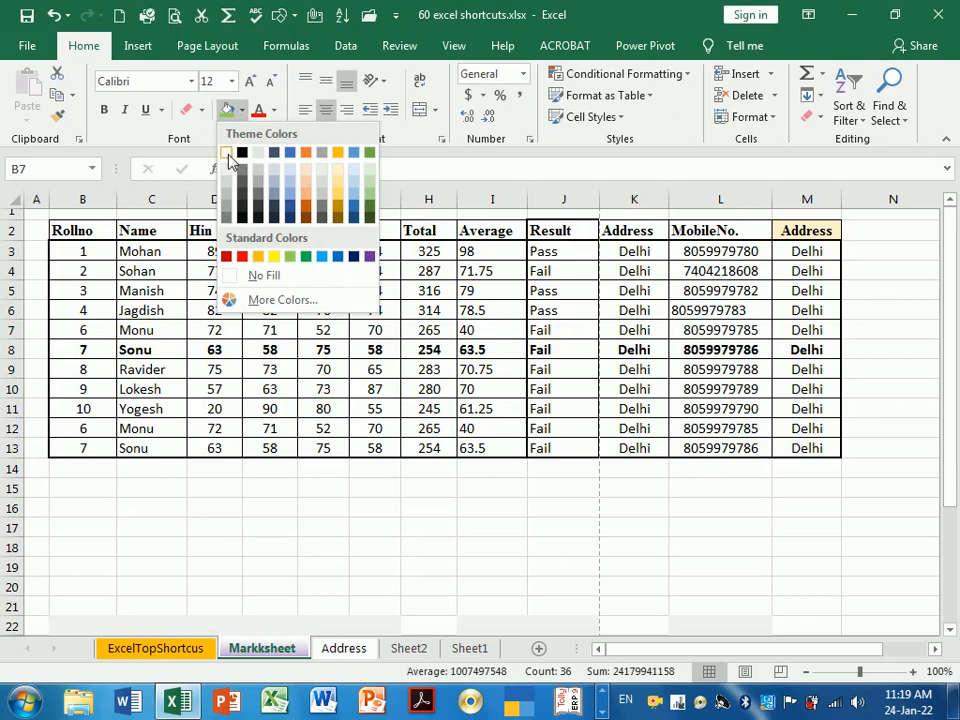
{"action": "left_click", "coordinate": [229, 150]}
{"action": "left_click", "coordinate": [274, 295]}
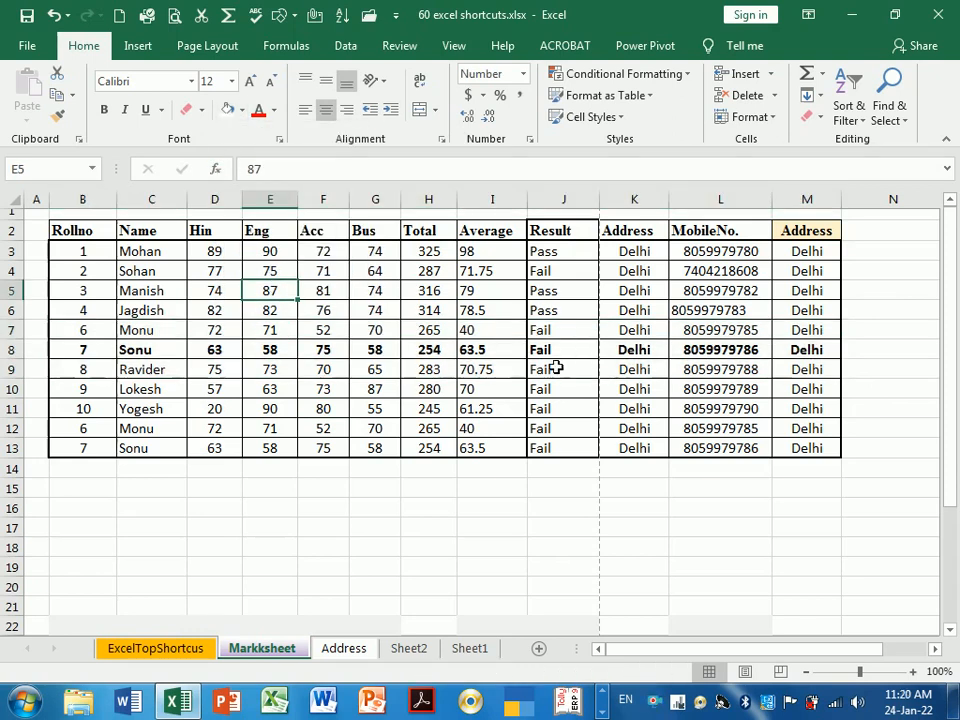
{"action": "left_click", "coordinate": [519, 389]}
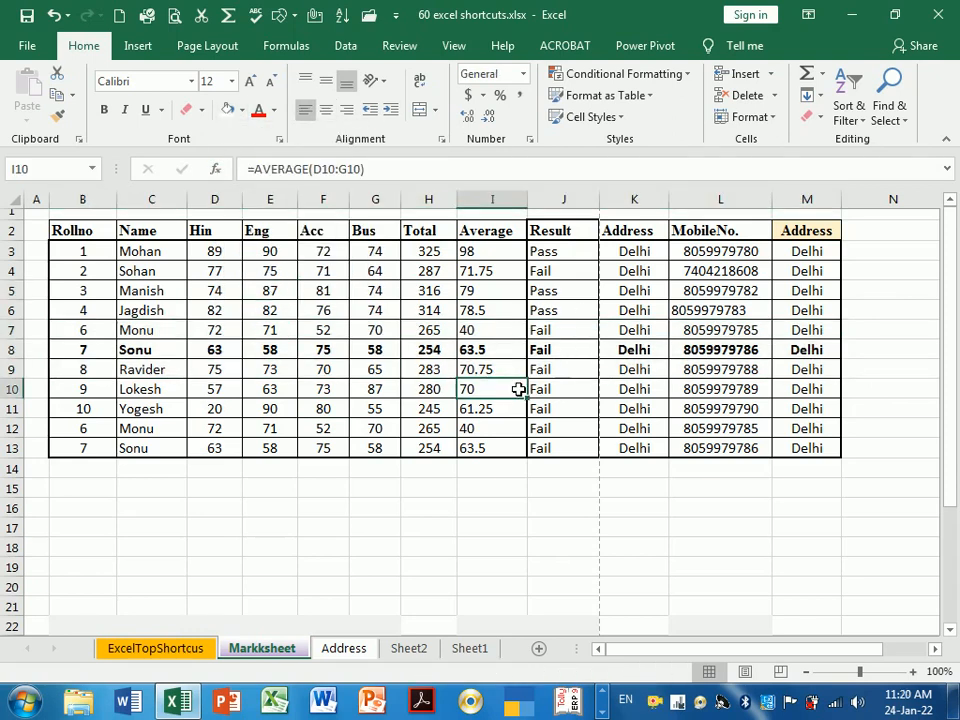
{"action": "left_click", "coordinate": [358, 349]}
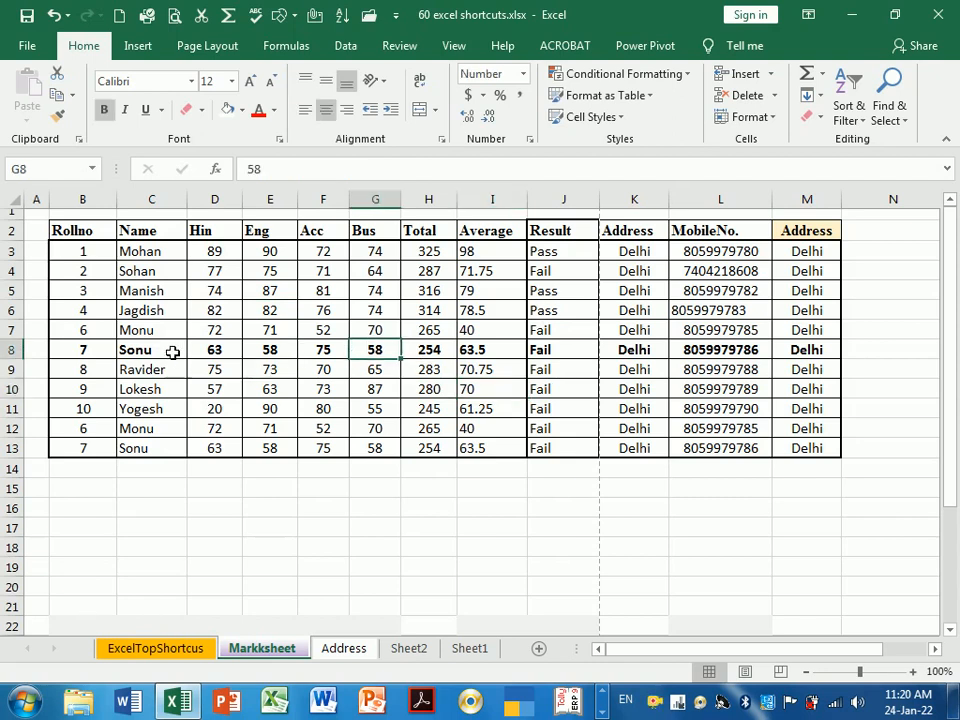
Fill rows 5 to 8 of the table, cells B5:M8, with the standard light green color
{"action": "left_click", "coordinate": [241, 110]}
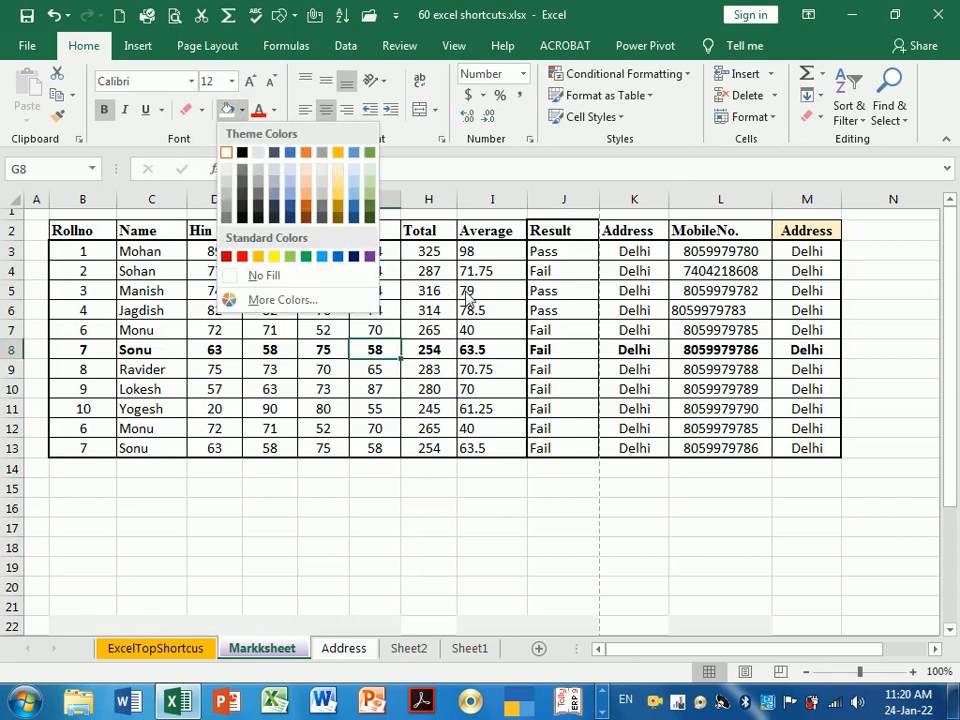
{"action": "key", "text": "Escape"}
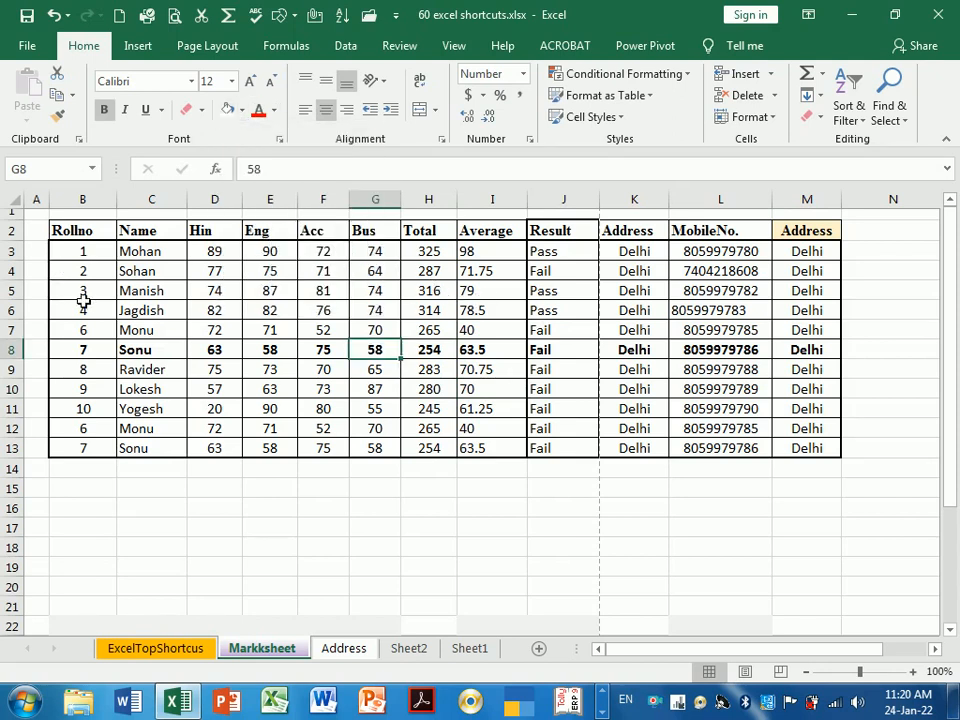
{"action": "left_click_drag", "start_coordinate": [74, 290], "coordinate": [790, 352]}
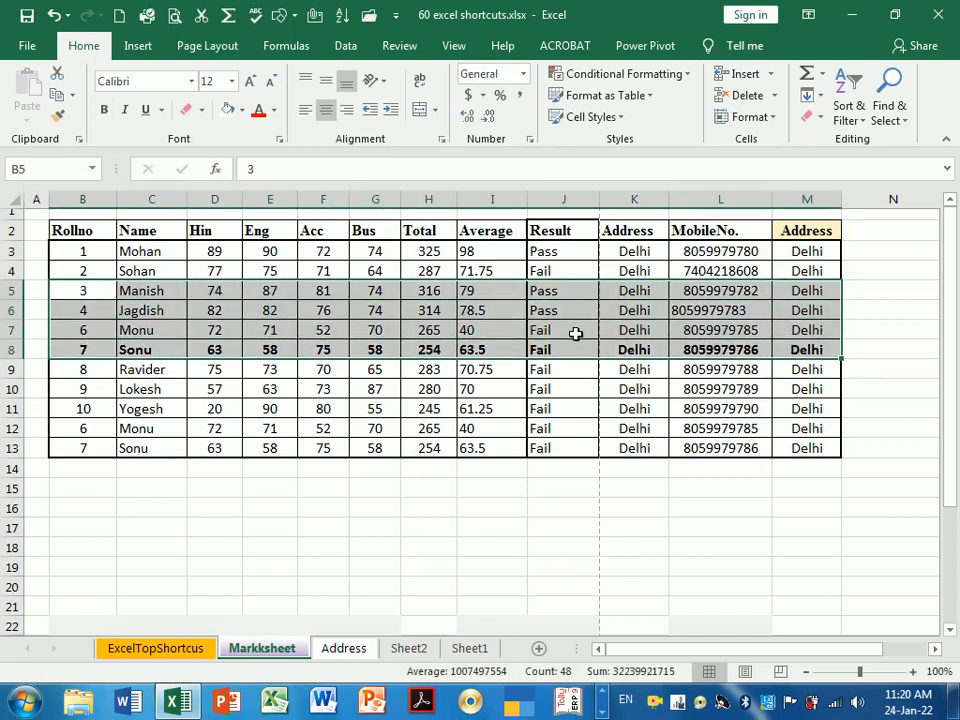
{"action": "left_click", "coordinate": [241, 110]}
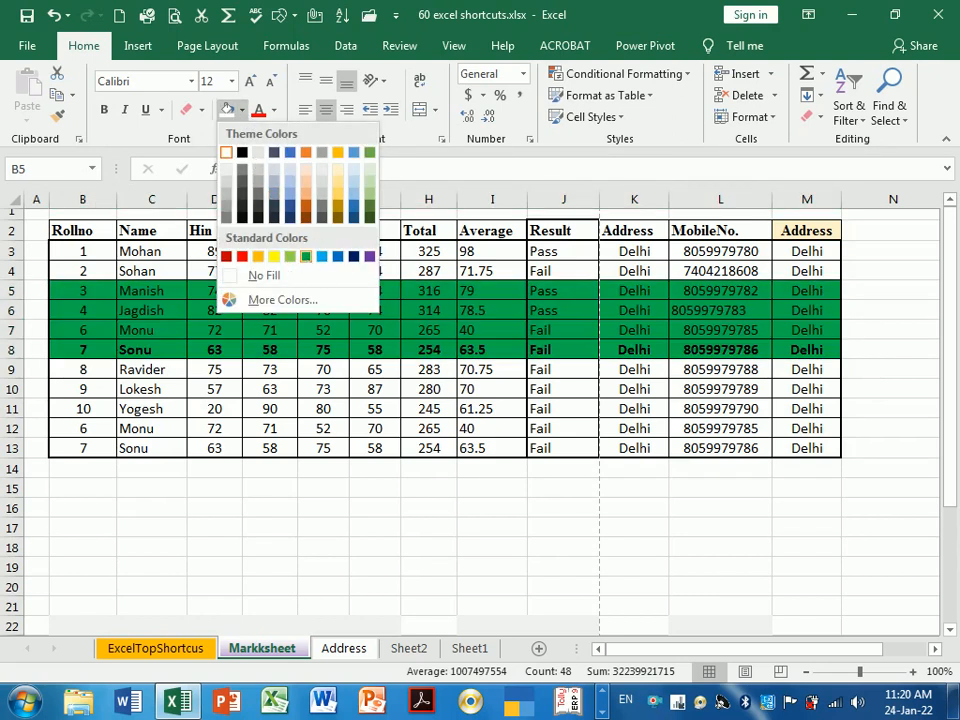
{"action": "left_click", "coordinate": [305, 256]}
{"action": "left_click", "coordinate": [241, 110]}
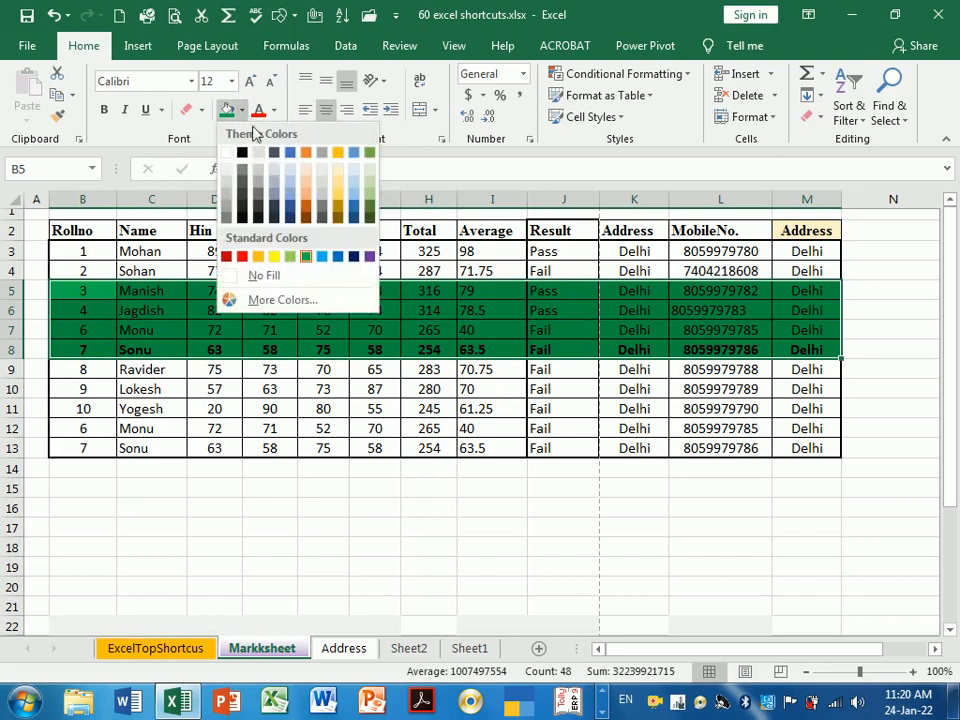
{"action": "left_click", "coordinate": [290, 256]}
{"action": "left_click", "coordinate": [298, 398]}
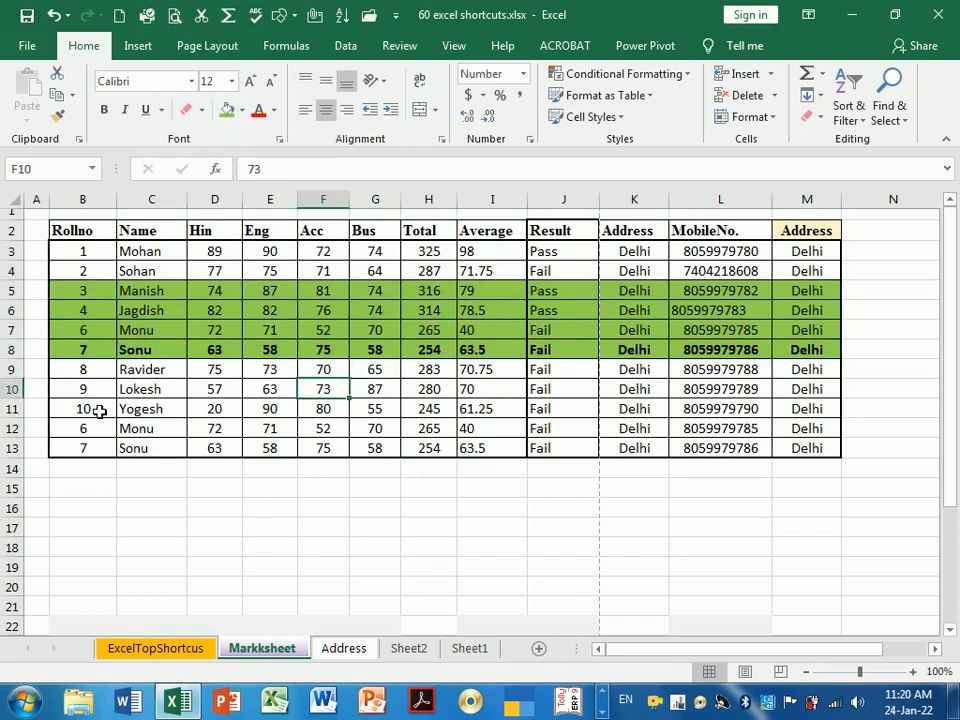
Fill rows 10 and 11 of the table, cells B10:M11, with the standard yellow color
{"action": "left_click_drag", "start_coordinate": [97, 392], "coordinate": [793, 418]}
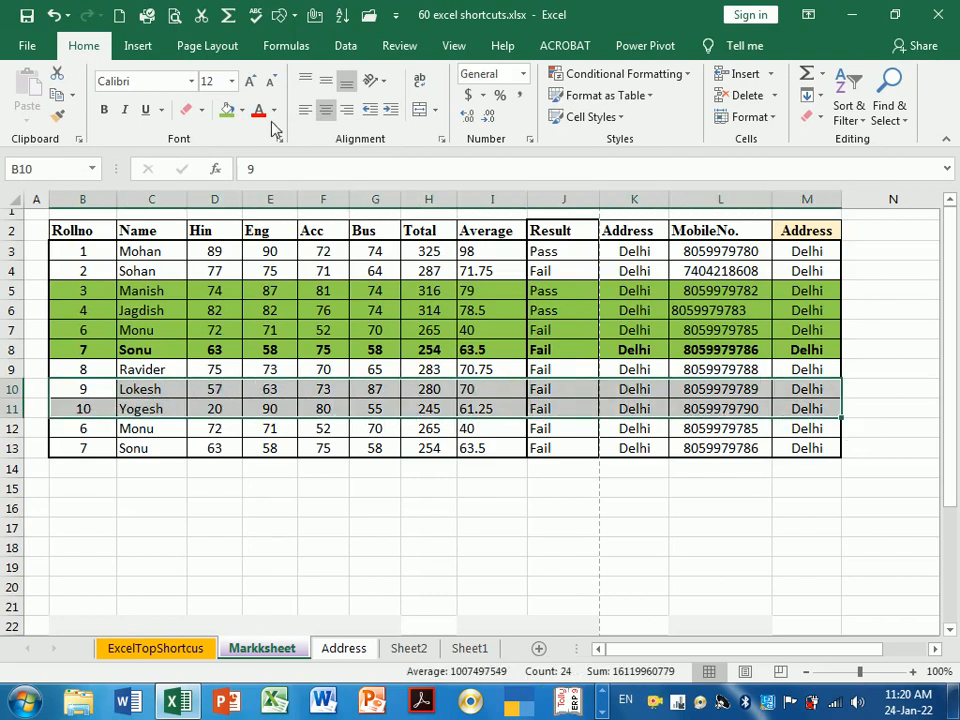
{"action": "left_click", "coordinate": [241, 111]}
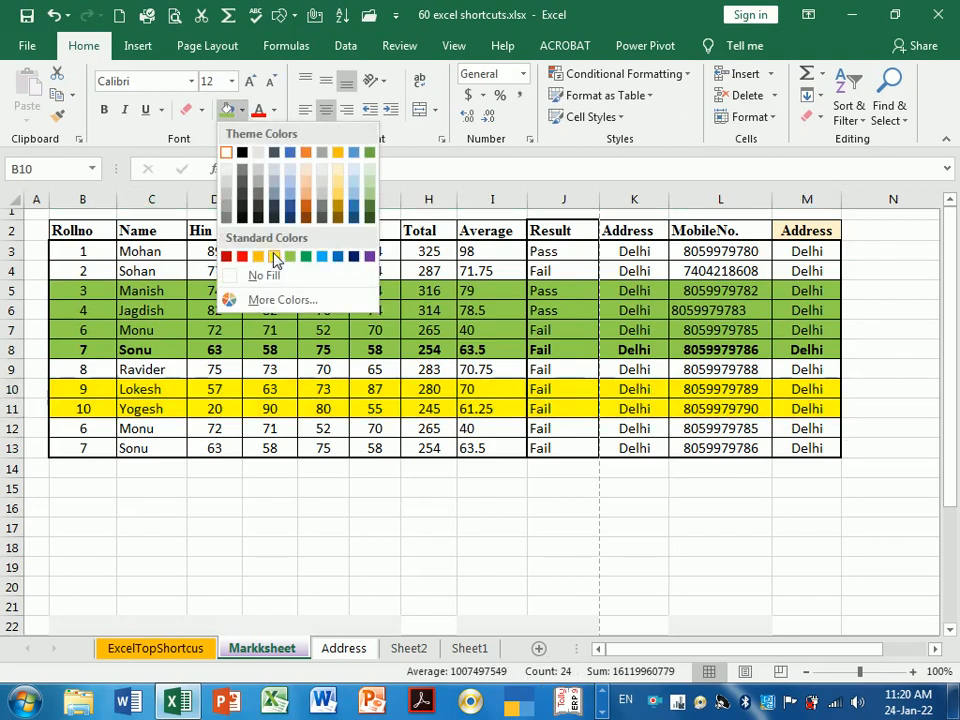
{"action": "left_click", "coordinate": [277, 257]}
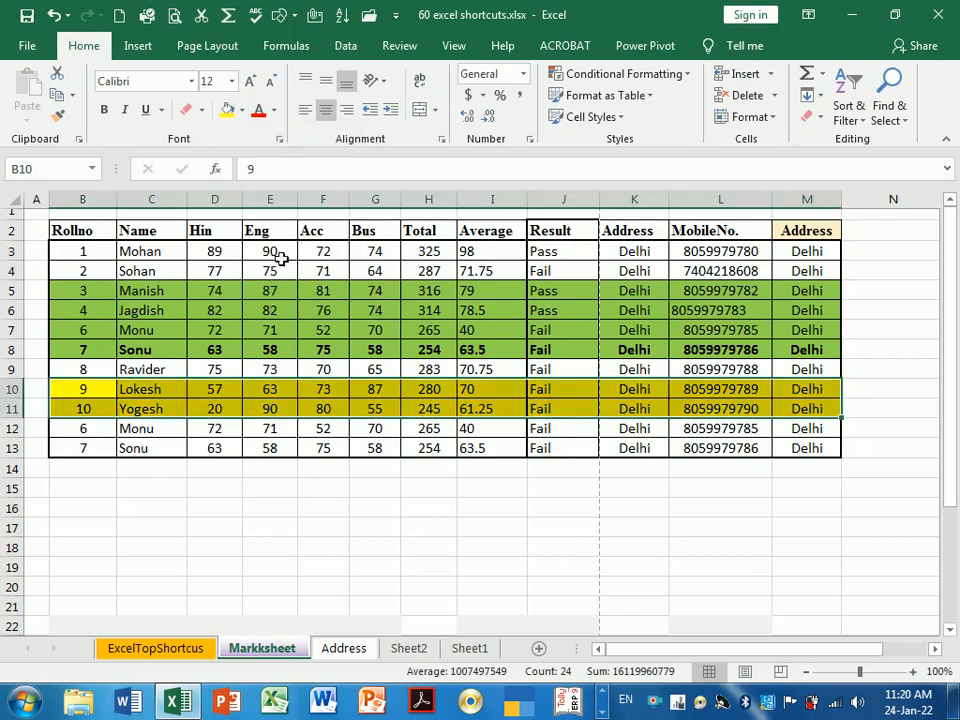
{"action": "left_click", "coordinate": [314, 370]}
Fill the first data row, cells B3:M3, with the standard red color
{"action": "left_click_drag", "start_coordinate": [88, 253], "coordinate": [814, 263]}
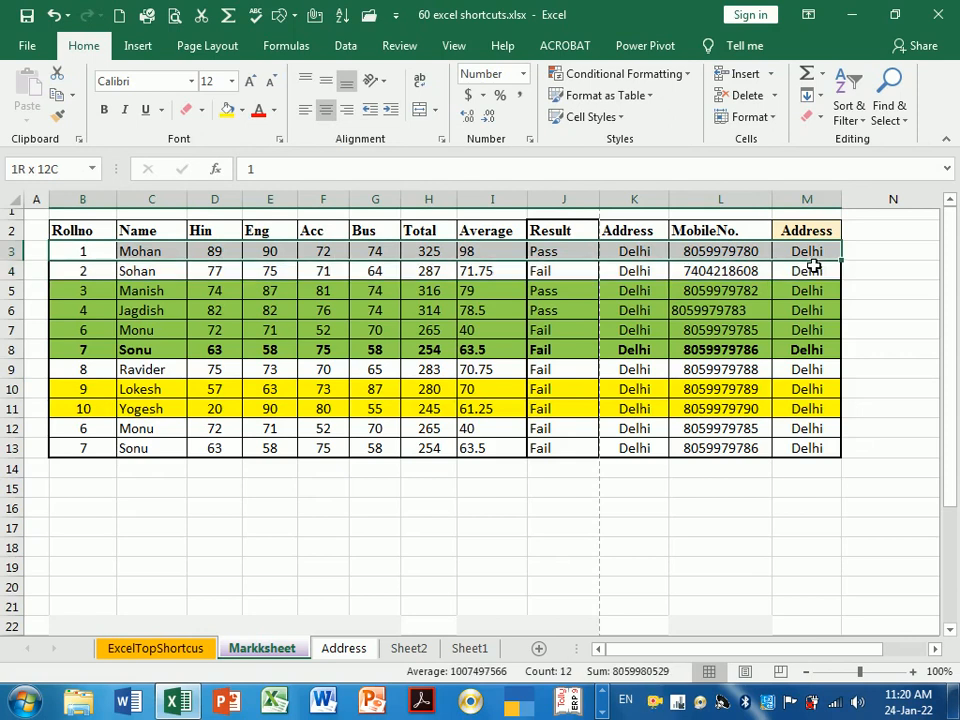
{"action": "left_click", "coordinate": [241, 110]}
{"action": "left_click", "coordinate": [241, 256]}
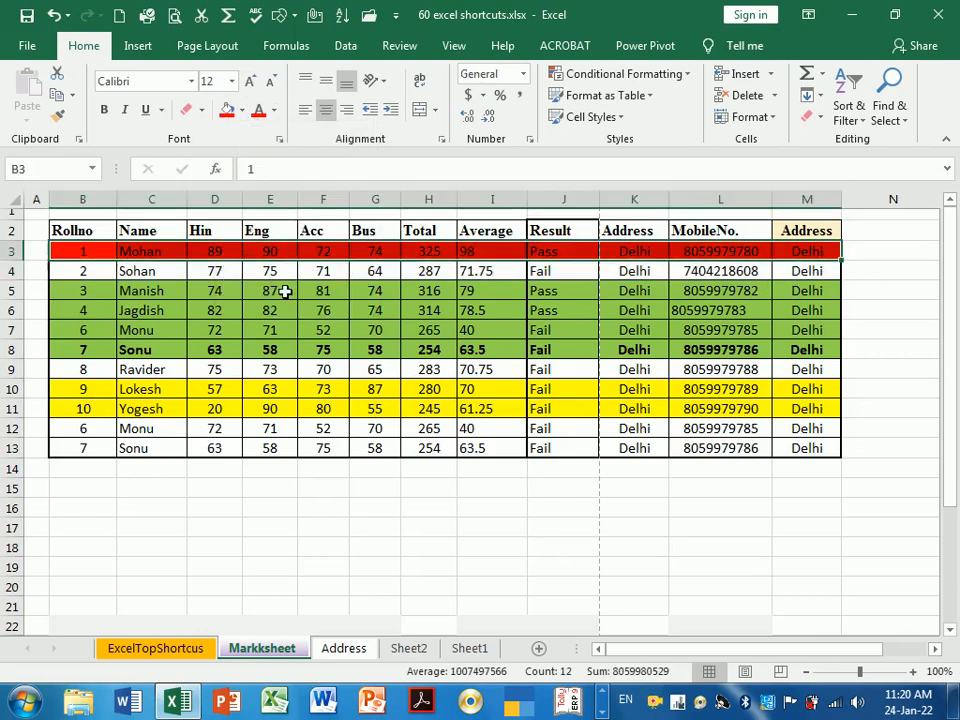
{"action": "left_click", "coordinate": [438, 313]}
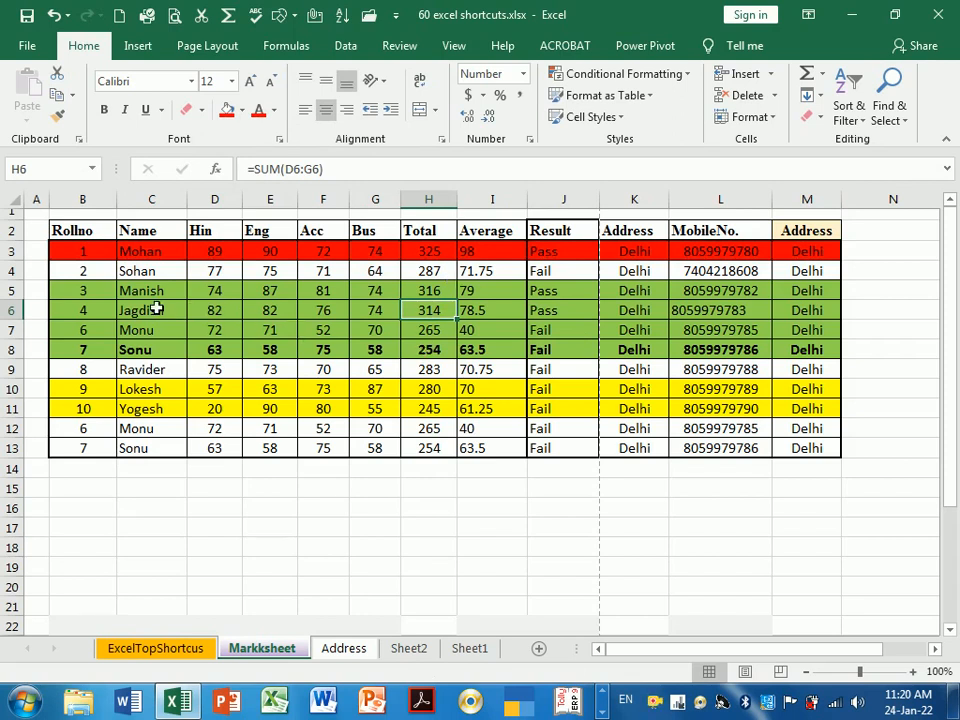
{"action": "left_click_drag", "start_coordinate": [99, 298], "coordinate": [826, 355]}
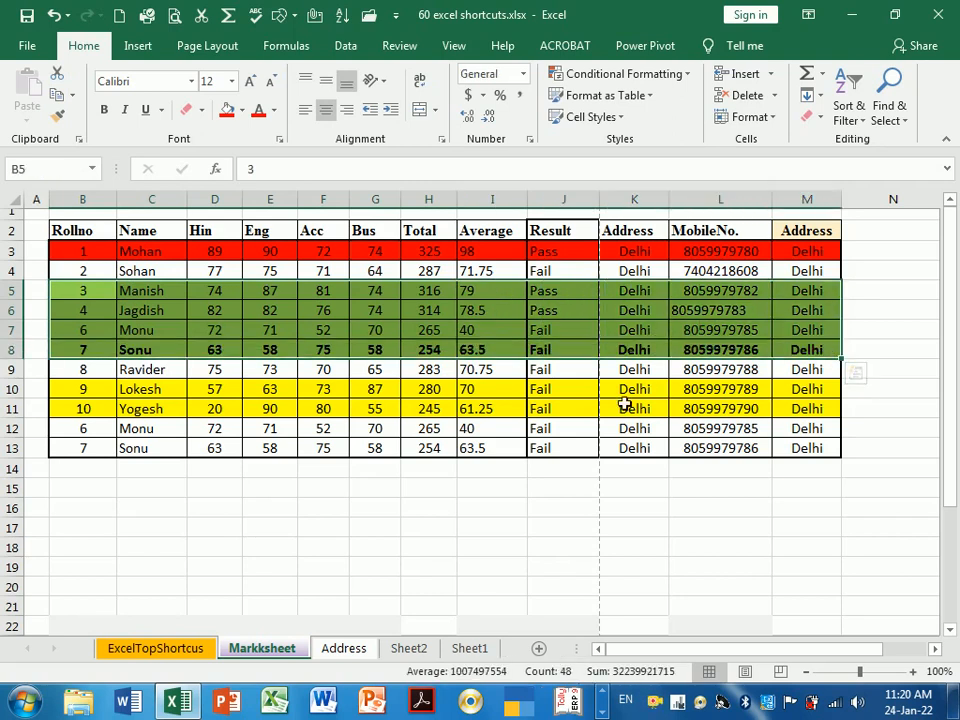
{"action": "left_click_drag", "start_coordinate": [99, 390], "coordinate": [800, 416]}
{"action": "left_click", "coordinate": [556, 259]}
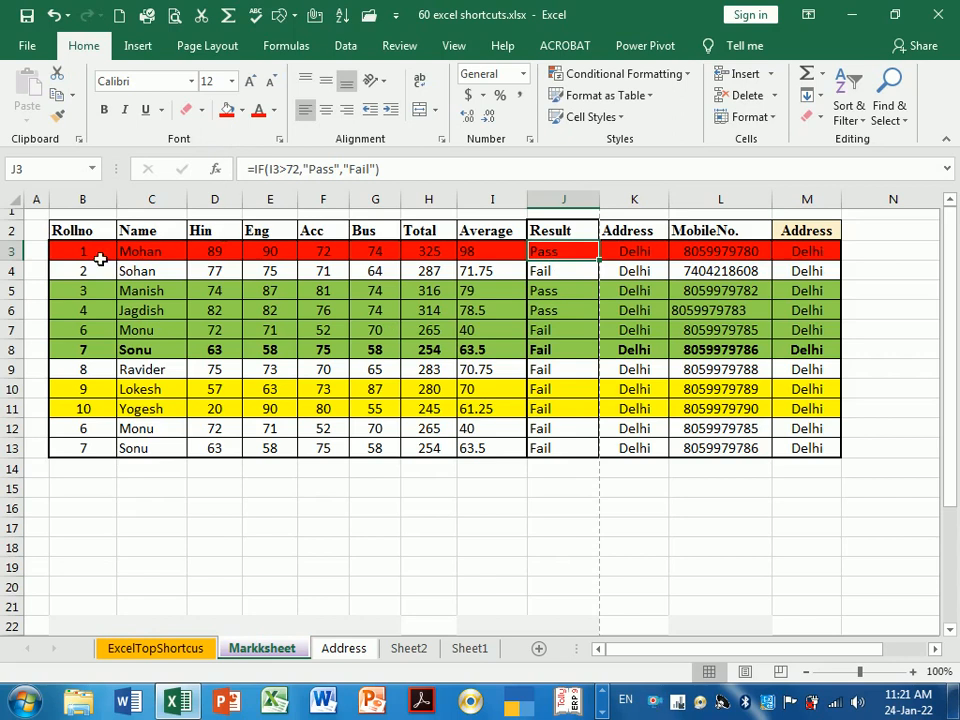
Fill all data cells B3:M13 with the white theme color
{"action": "left_click_drag", "start_coordinate": [101, 253], "coordinate": [803, 448]}
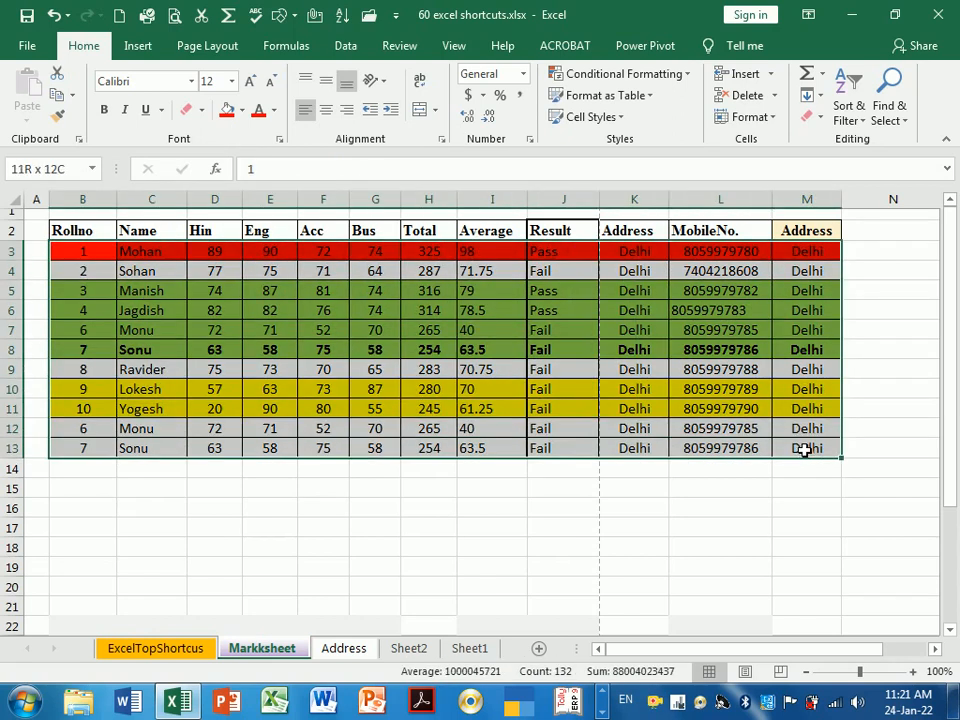
{"action": "left_click", "coordinate": [244, 113]}
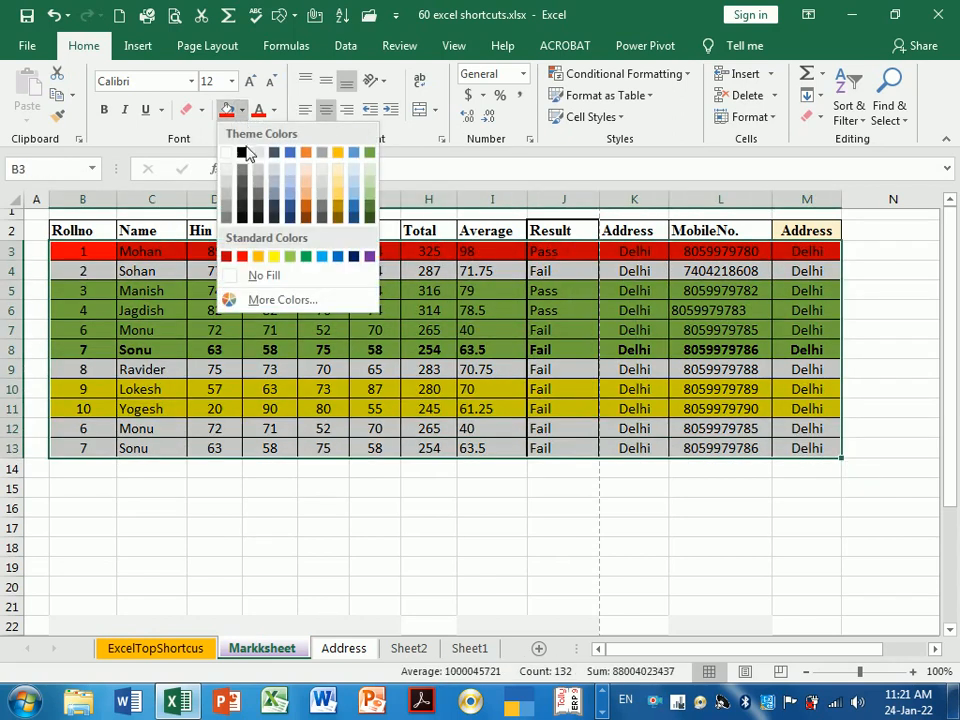
{"action": "left_click", "coordinate": [231, 154]}
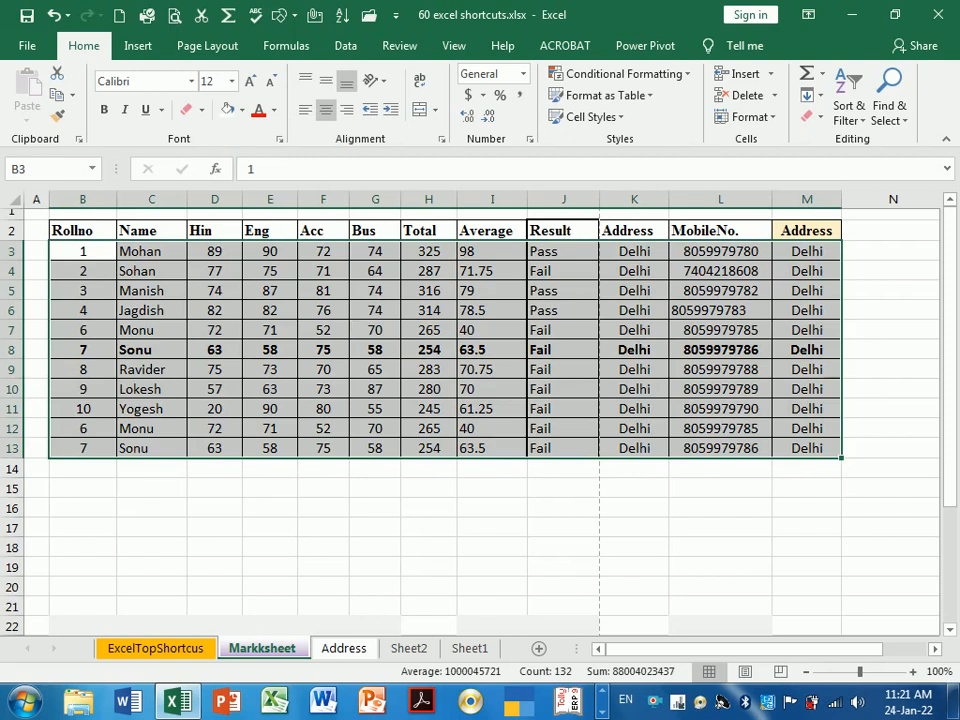
{"action": "left_click", "coordinate": [359, 318]}
Increase the font size of the data cells B3:M13 to 16
{"action": "left_click_drag", "start_coordinate": [105, 256], "coordinate": [815, 453]}
{"action": "left_click", "coordinate": [231, 85]}
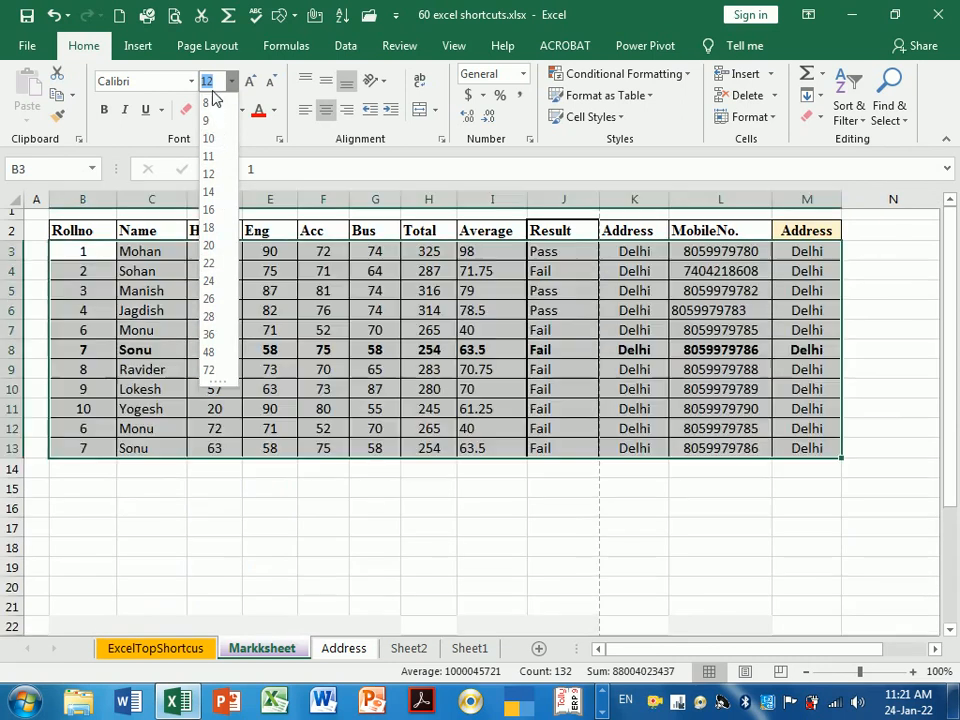
{"action": "left_click", "coordinate": [210, 175]}
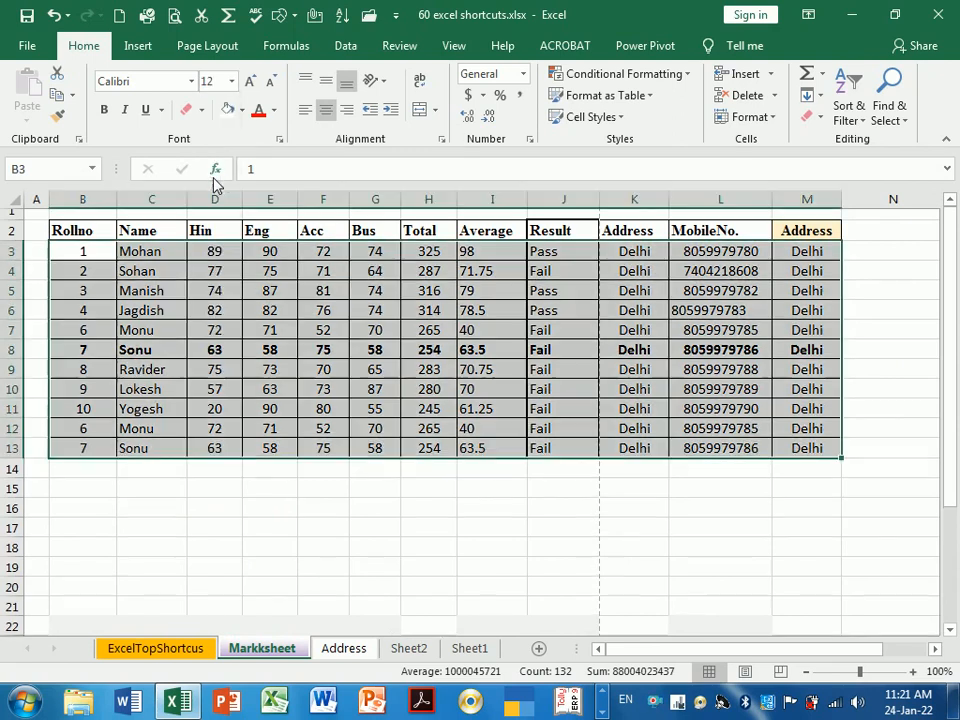
{"action": "left_click", "coordinate": [251, 82]}
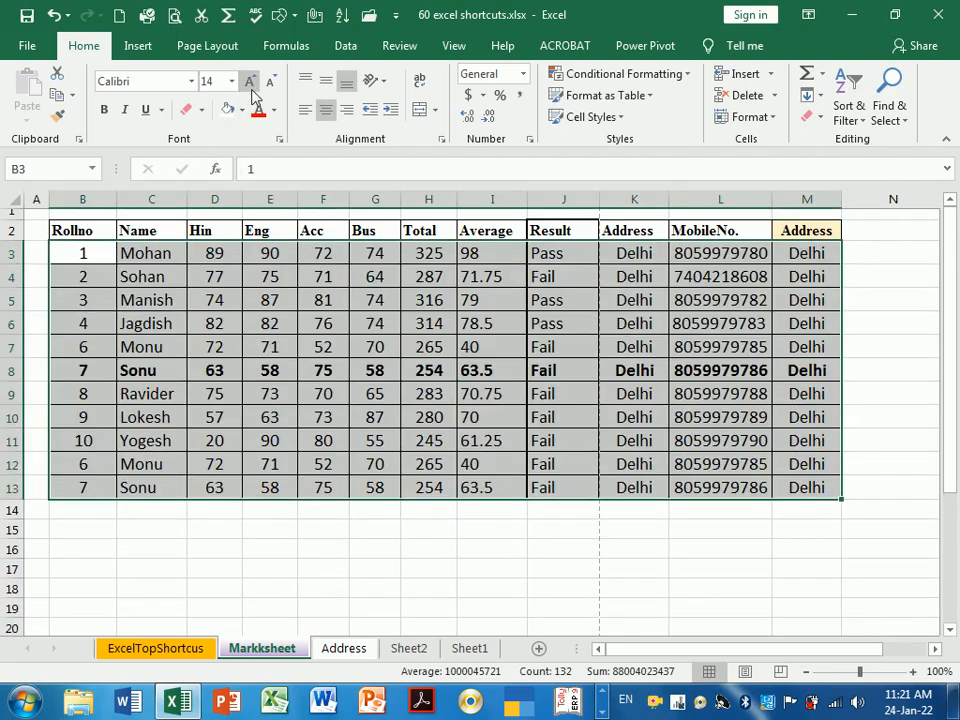
{"action": "left_click", "coordinate": [251, 86]}
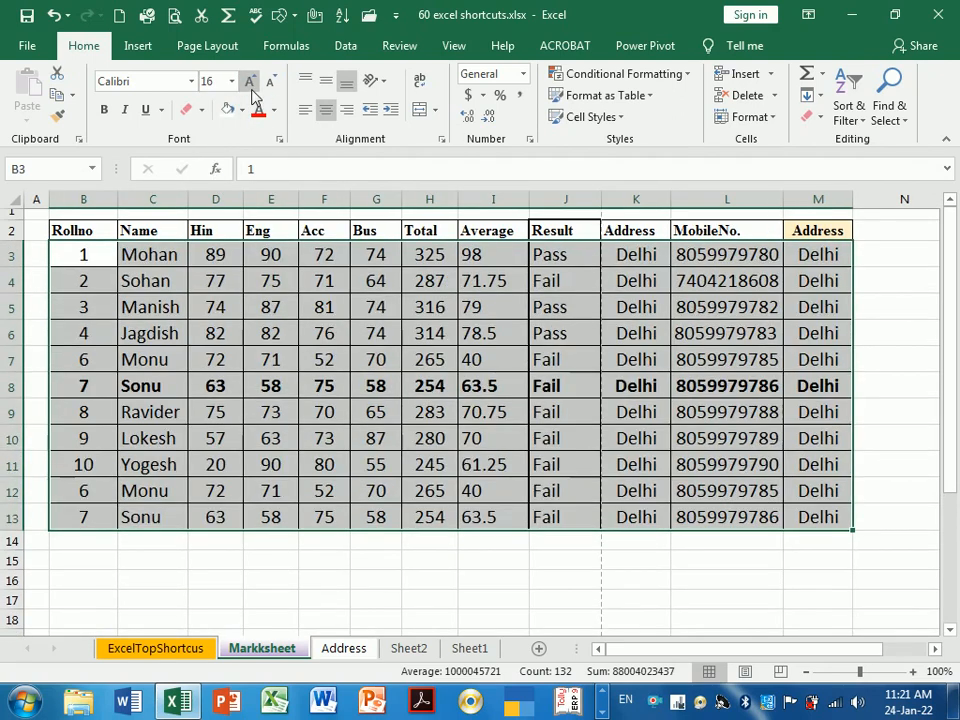
Reduce the font size of the data cells B3:M13 to 12
{"action": "left_click", "coordinate": [272, 86]}
{"action": "left_click", "coordinate": [272, 86]}
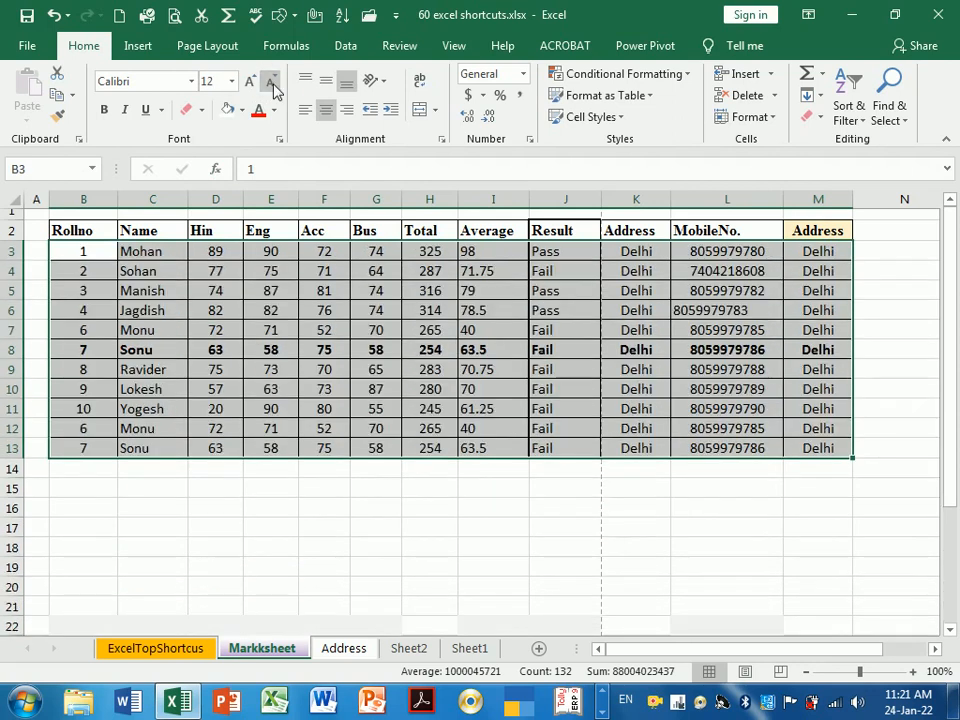
{"action": "left_click", "coordinate": [251, 82]}
{"action": "left_click", "coordinate": [272, 84]}
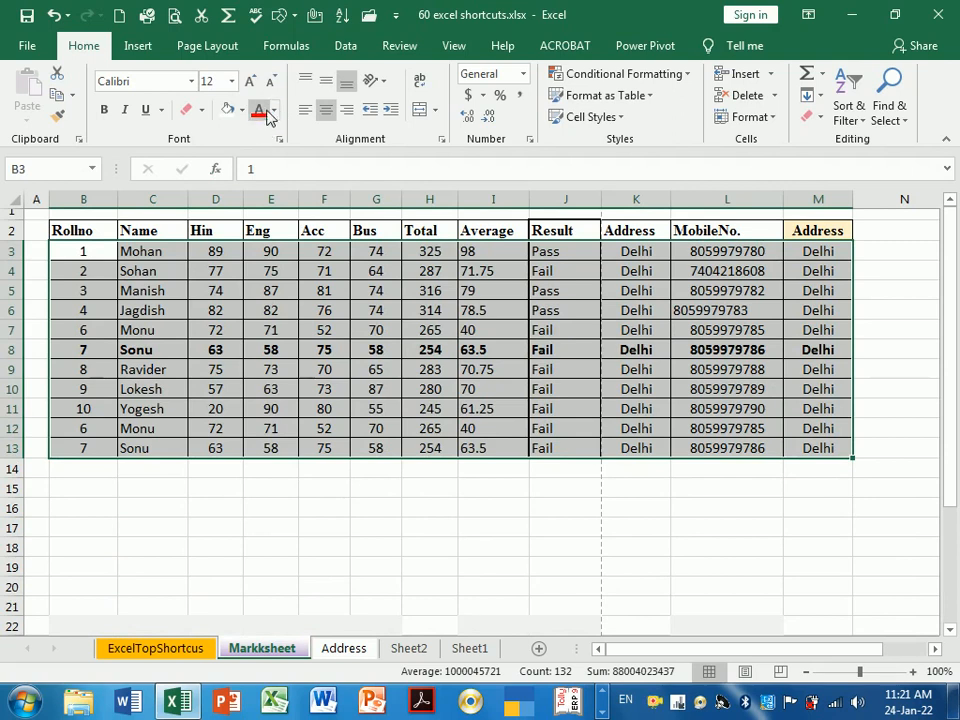
{"action": "left_click", "coordinate": [260, 271]}
Color the text of row 8 of the table, cells B8:M8, standard red
{"action": "left_click_drag", "start_coordinate": [85, 232], "coordinate": [829, 242]}
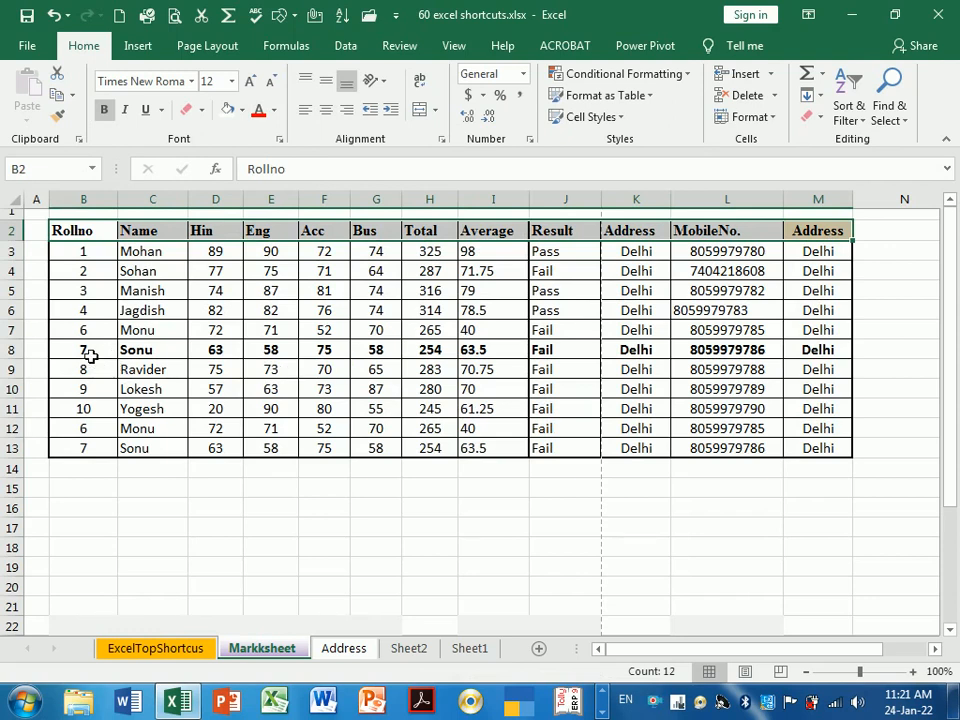
{"action": "left_click_drag", "start_coordinate": [90, 355], "coordinate": [799, 358]}
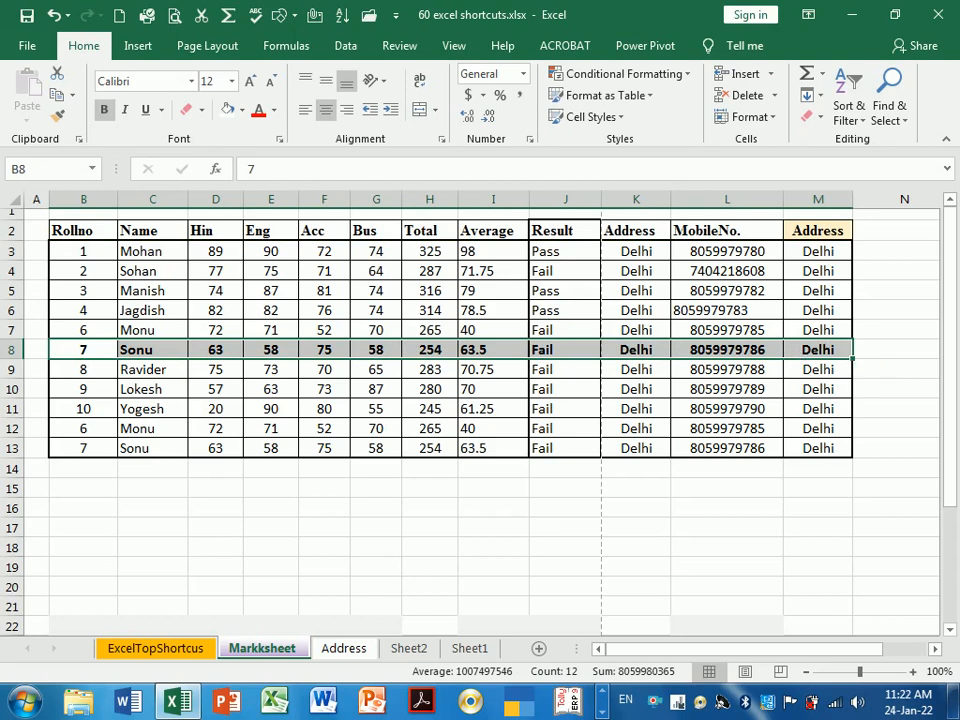
{"action": "left_click", "coordinate": [274, 110]}
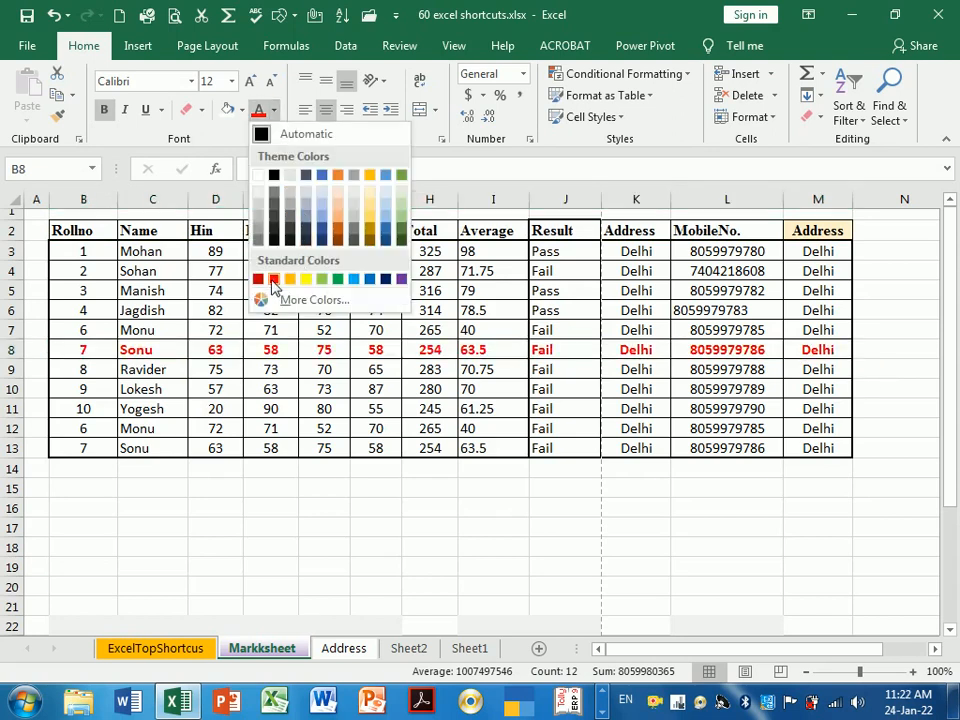
{"action": "left_click", "coordinate": [274, 280]}
{"action": "left_click", "coordinate": [518, 318]}
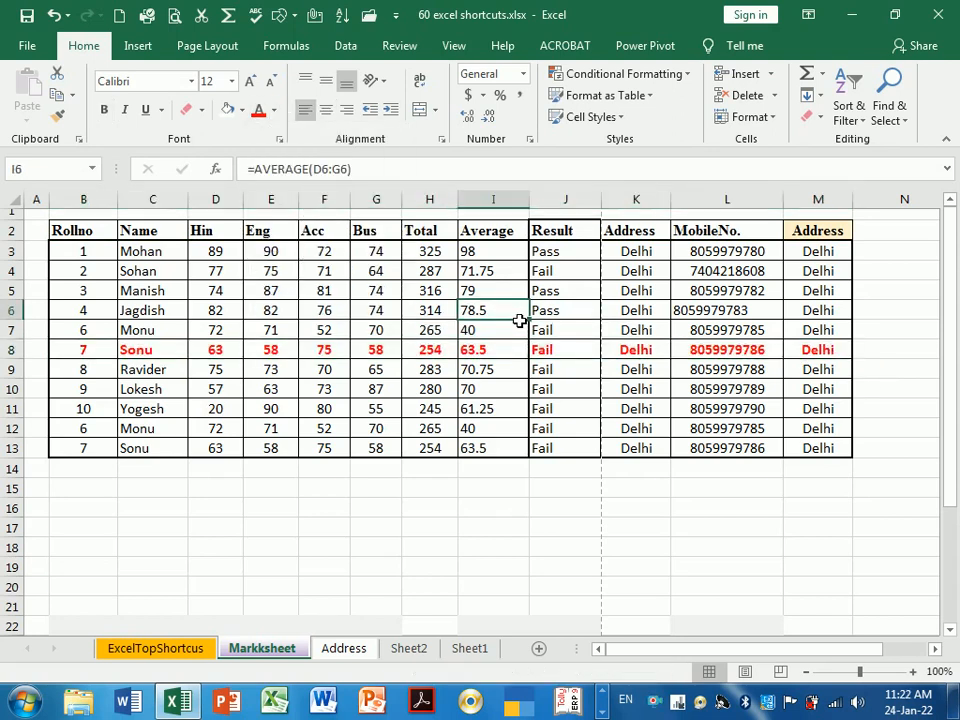
Apply the red font color to rows 8 and 9 of the table, cells B8:M9
{"action": "left_click_drag", "start_coordinate": [96, 352], "coordinate": [806, 371]}
{"action": "left_click", "coordinate": [258, 109]}
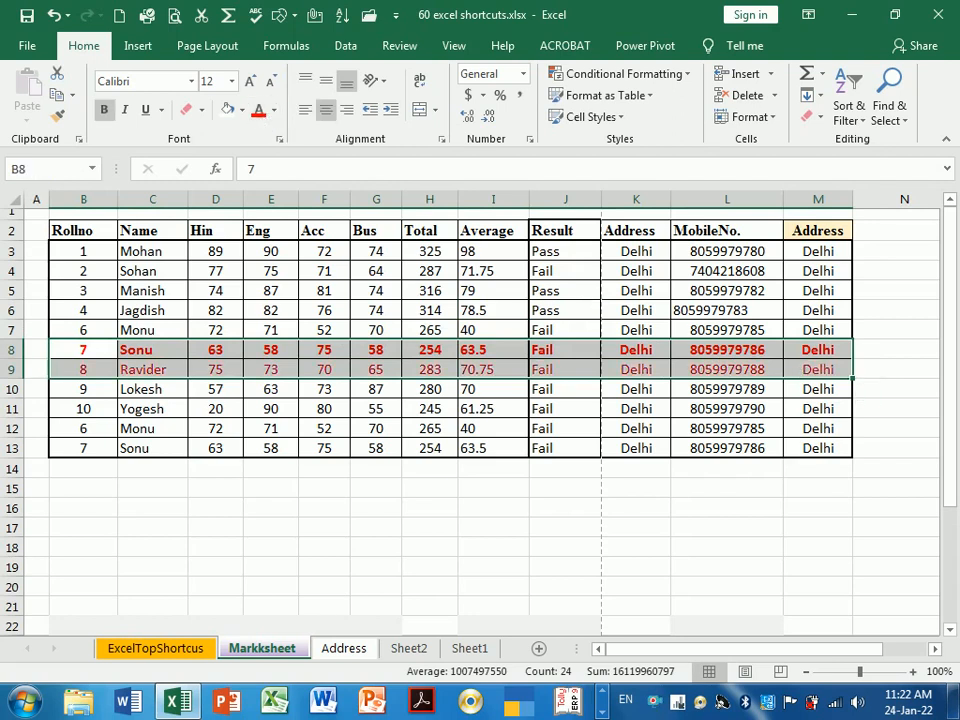
{"action": "left_click", "coordinate": [421, 409]}
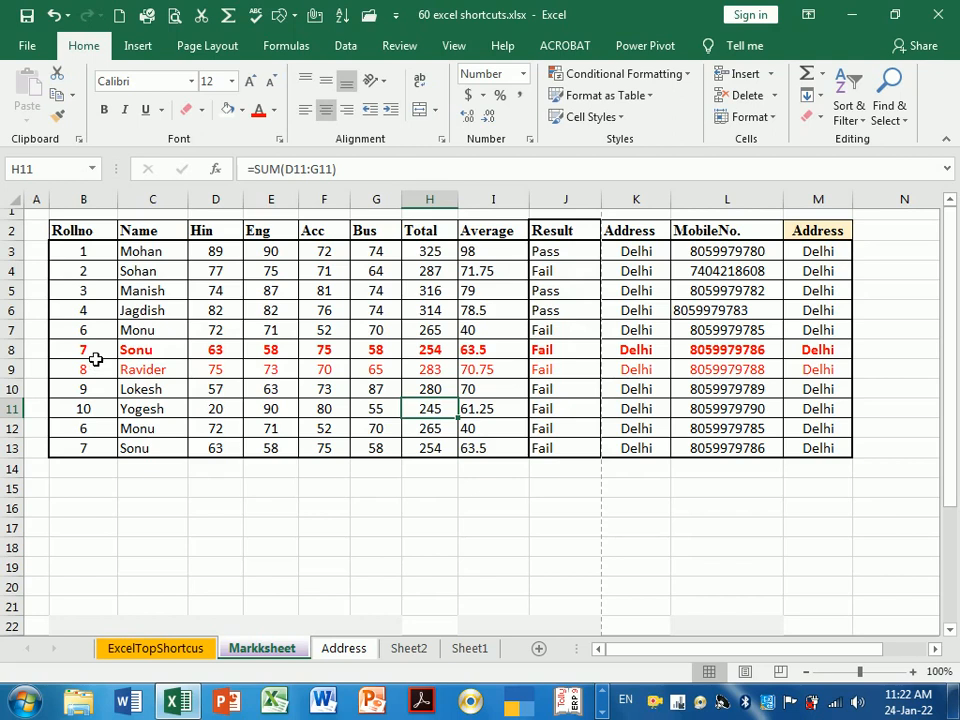
Undo the red font color on rows 8 and 9 of the table
{"action": "left_click_drag", "start_coordinate": [95, 360], "coordinate": [815, 381]}
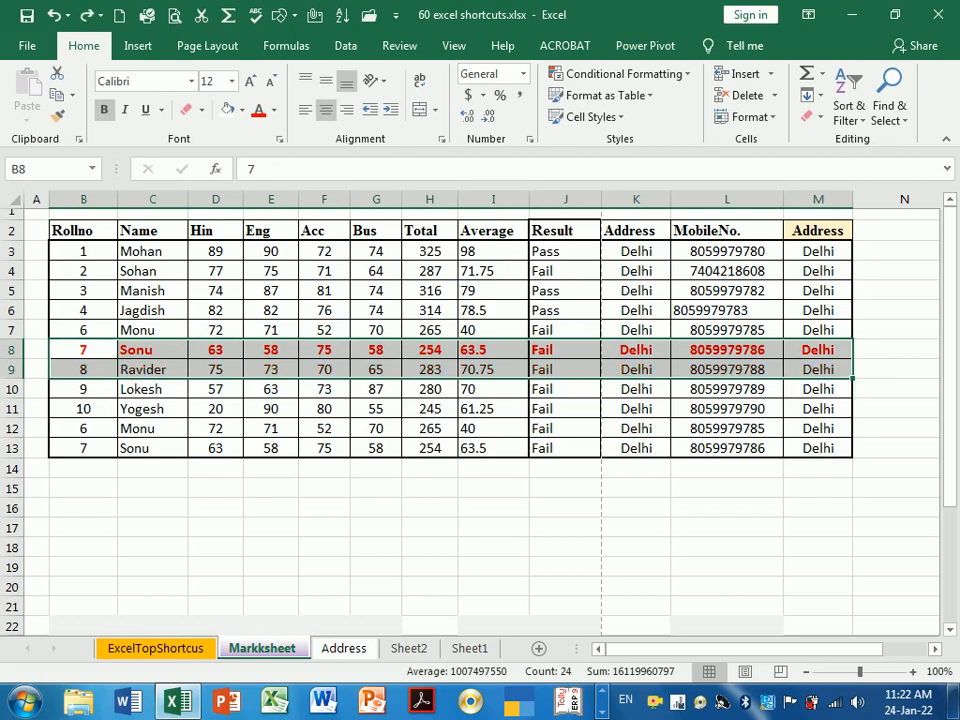
{"action": "key", "text": "ctrl+z"}
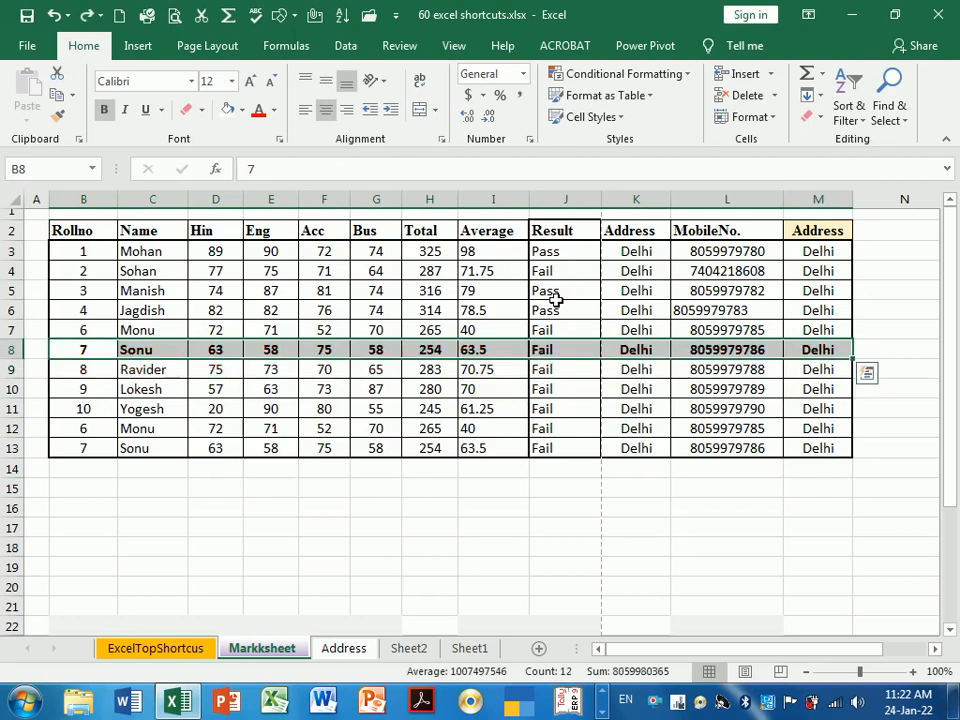
{"action": "left_click", "coordinate": [556, 298]}
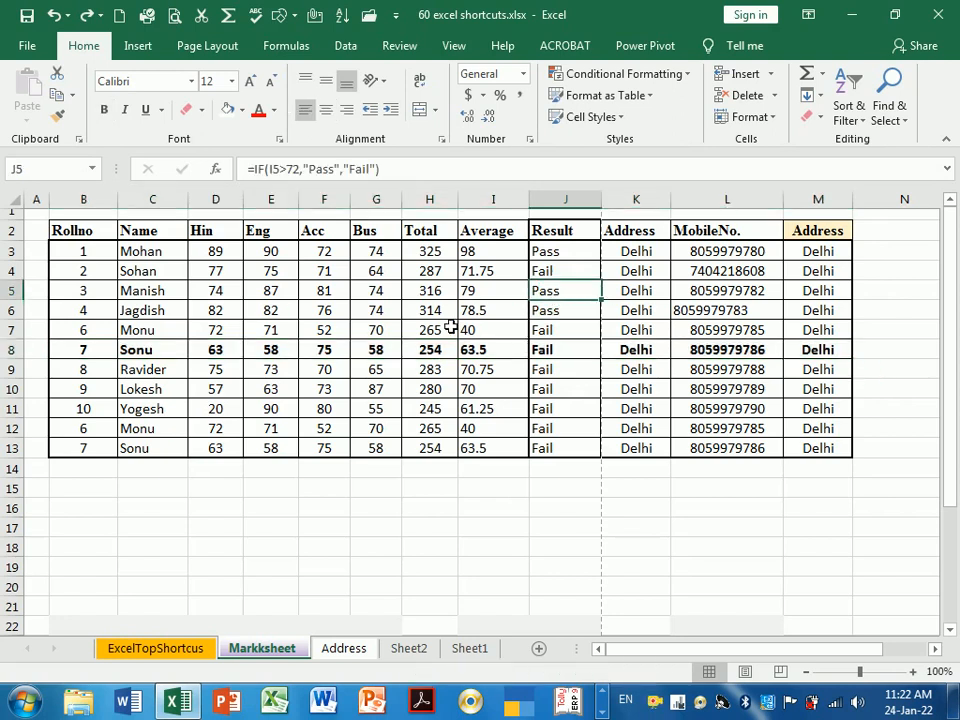
{"action": "left_click", "coordinate": [273, 111]}
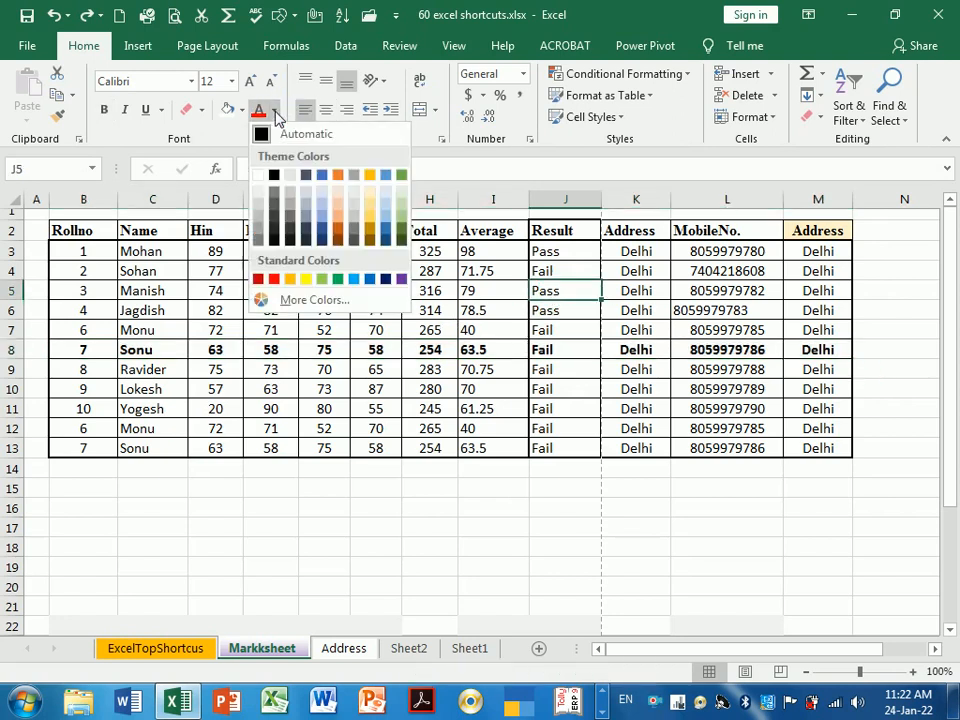
{"action": "key", "text": "Escape"}
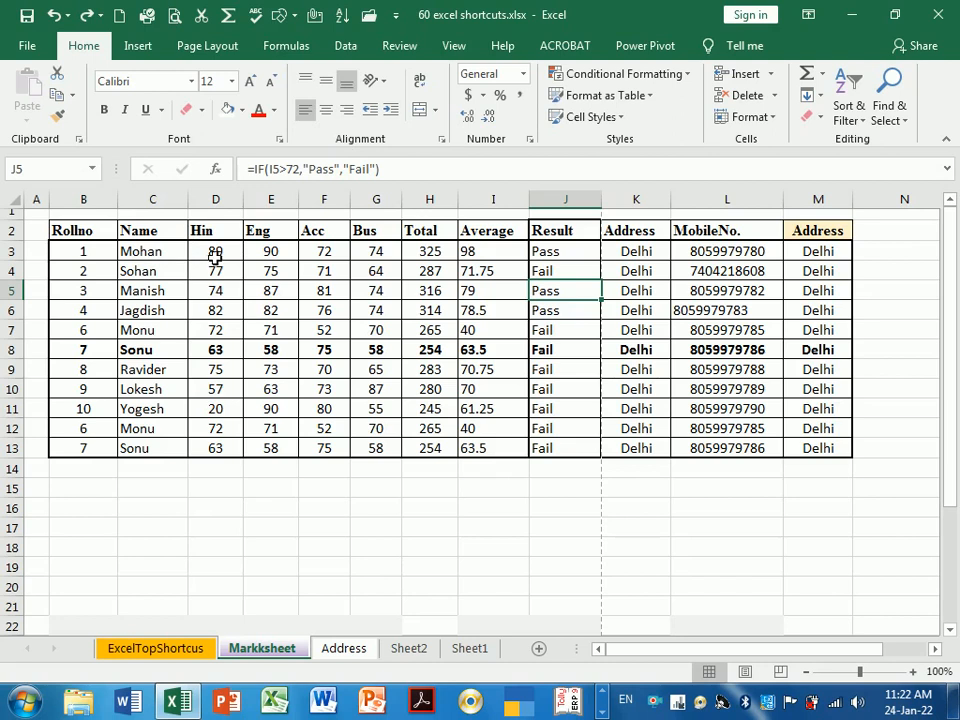
Center the marks, totals and averages in D3:I13 horizontally and align them to the middle vertically
{"action": "left_click_drag", "start_coordinate": [216, 254], "coordinate": [494, 449]}
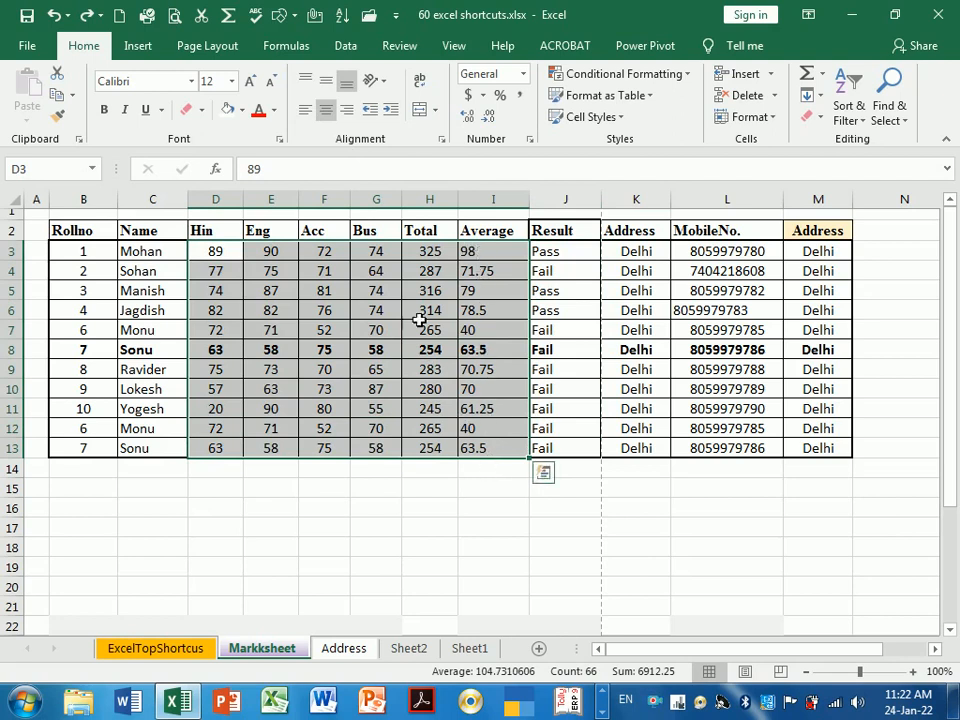
{"action": "left_click", "coordinate": [324, 113]}
{"action": "left_click", "coordinate": [324, 113]}
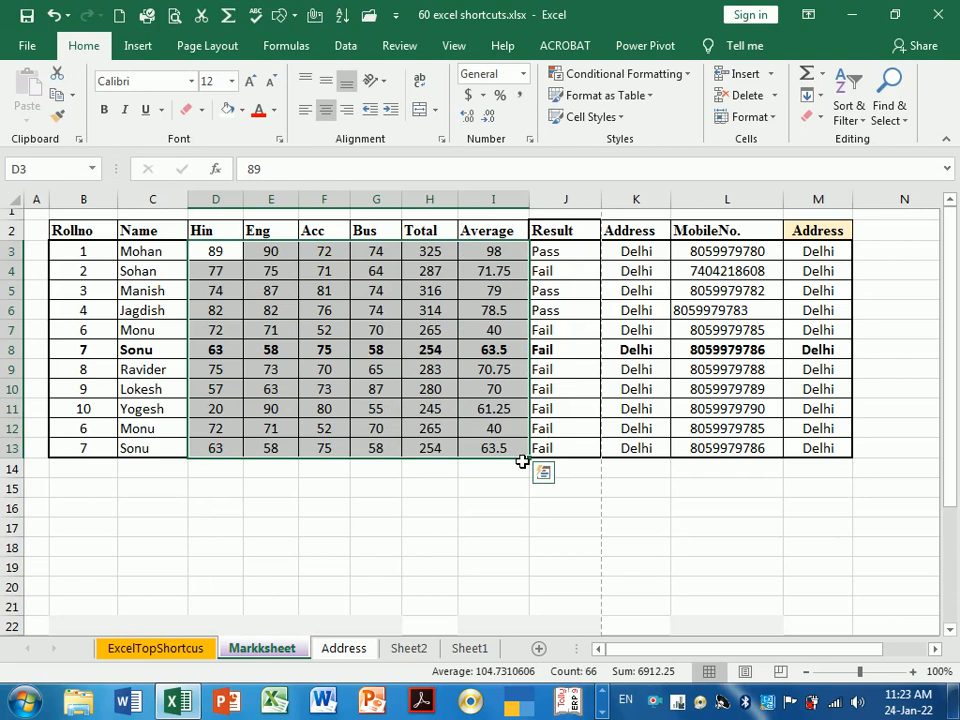
{"action": "left_click", "coordinate": [325, 89]}
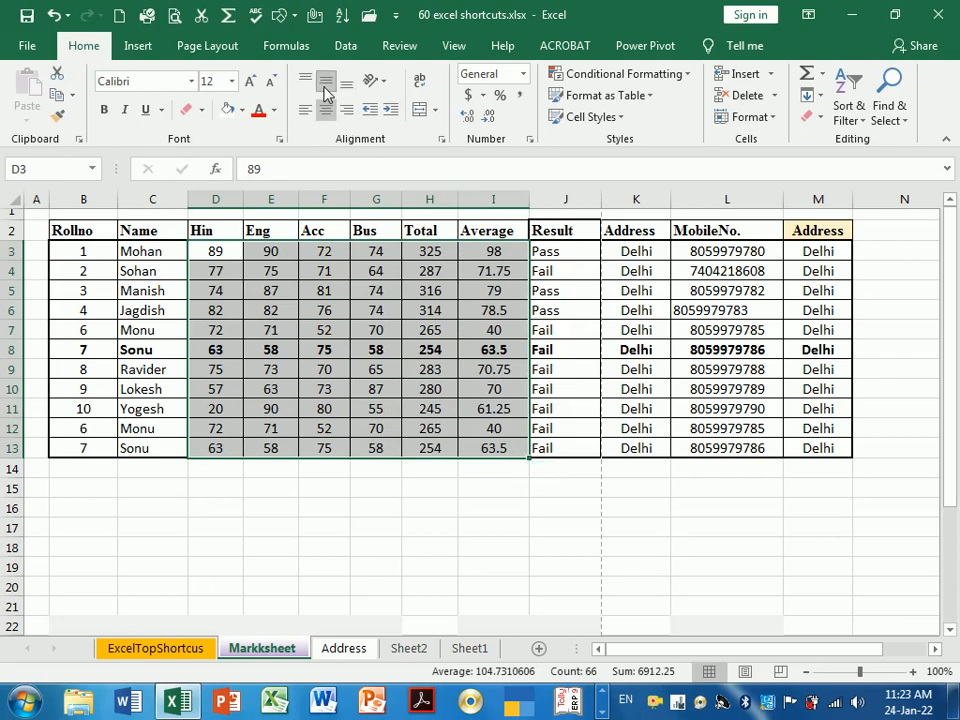
Try top and left alignment, followed by right and bottom alignment, on the cells D3:I13
{"action": "left_click", "coordinate": [308, 80]}
{"action": "left_click", "coordinate": [309, 111]}
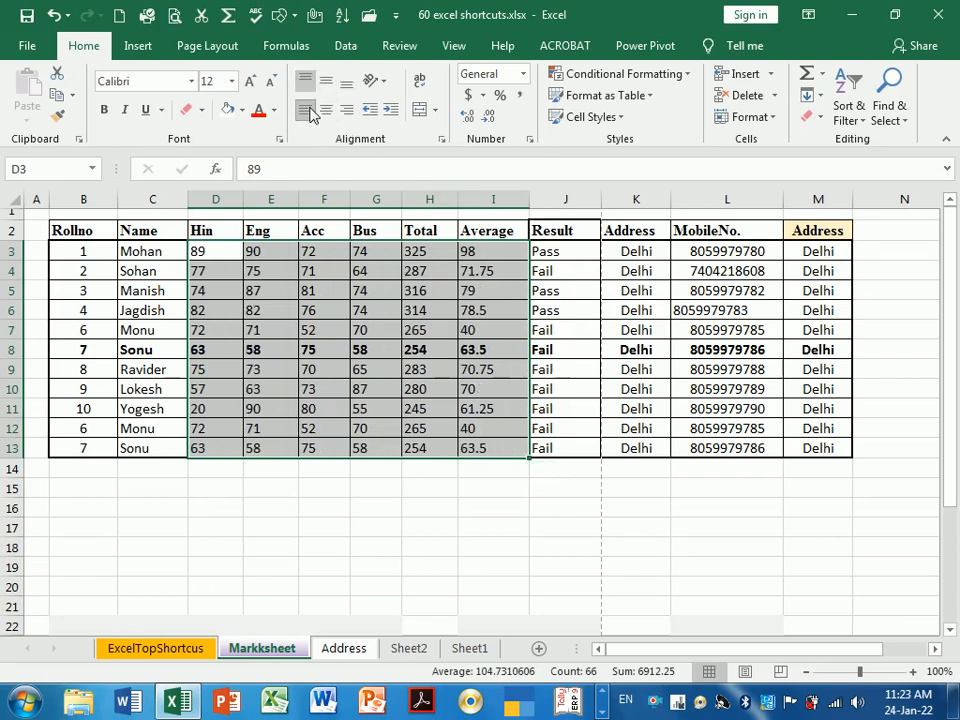
{"action": "left_click", "coordinate": [347, 109]}
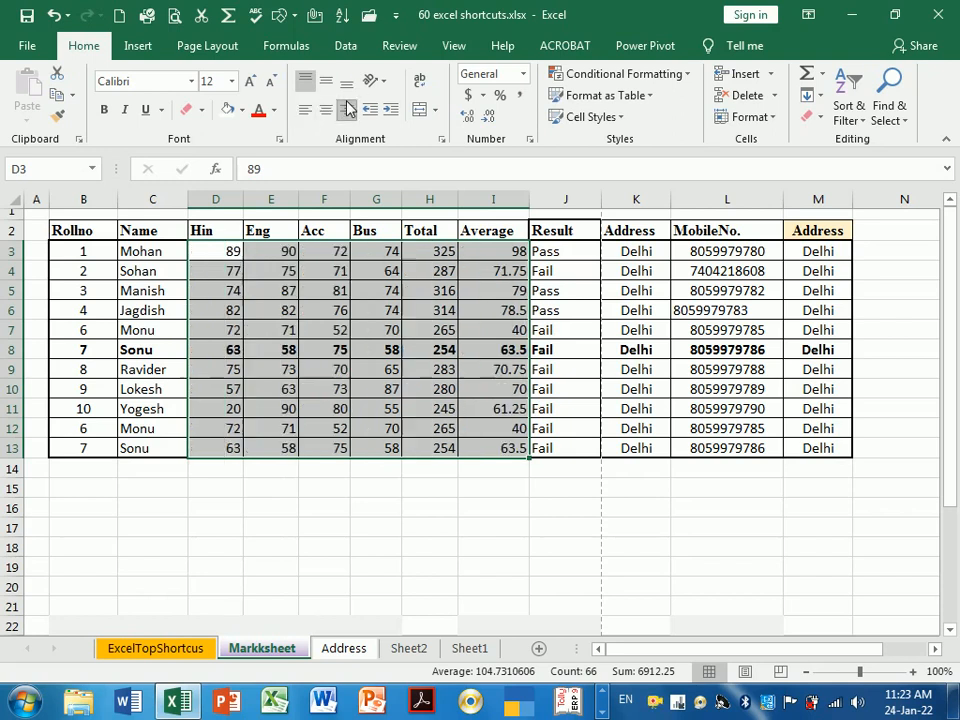
{"action": "left_click", "coordinate": [346, 80]}
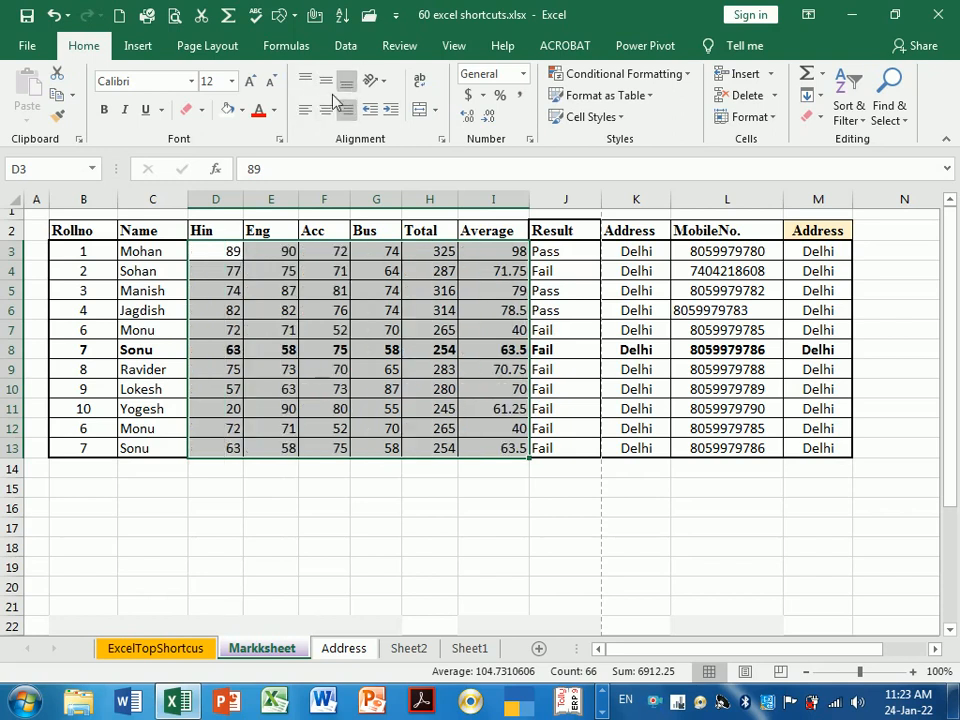
Return the cells D3:I13 to centered horizontal and middle vertical alignment
{"action": "left_click", "coordinate": [325, 110]}
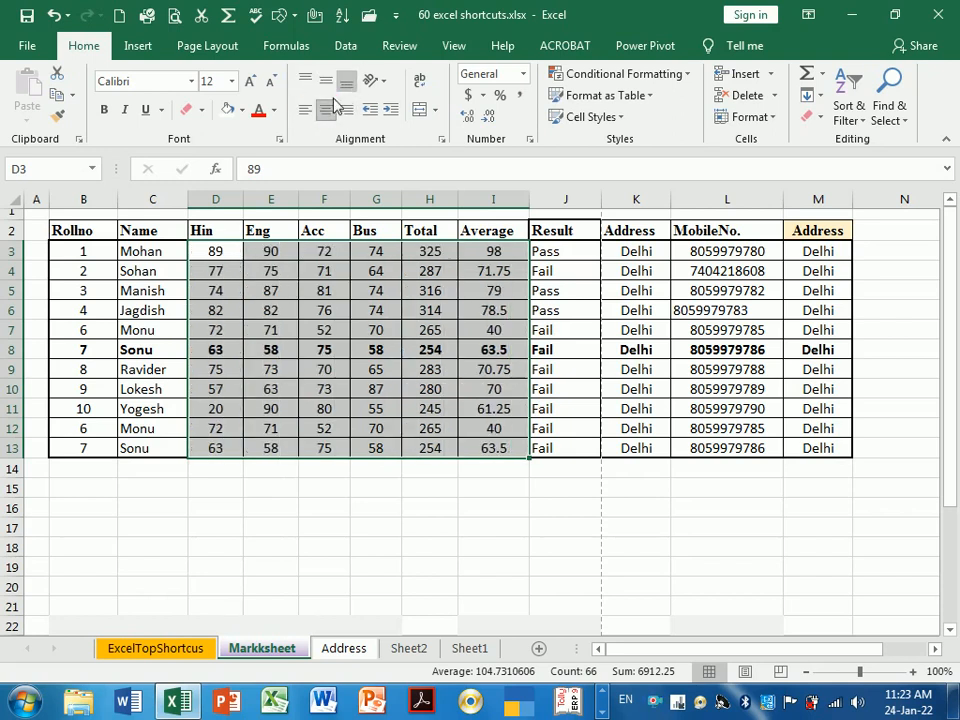
{"action": "left_click", "coordinate": [331, 88]}
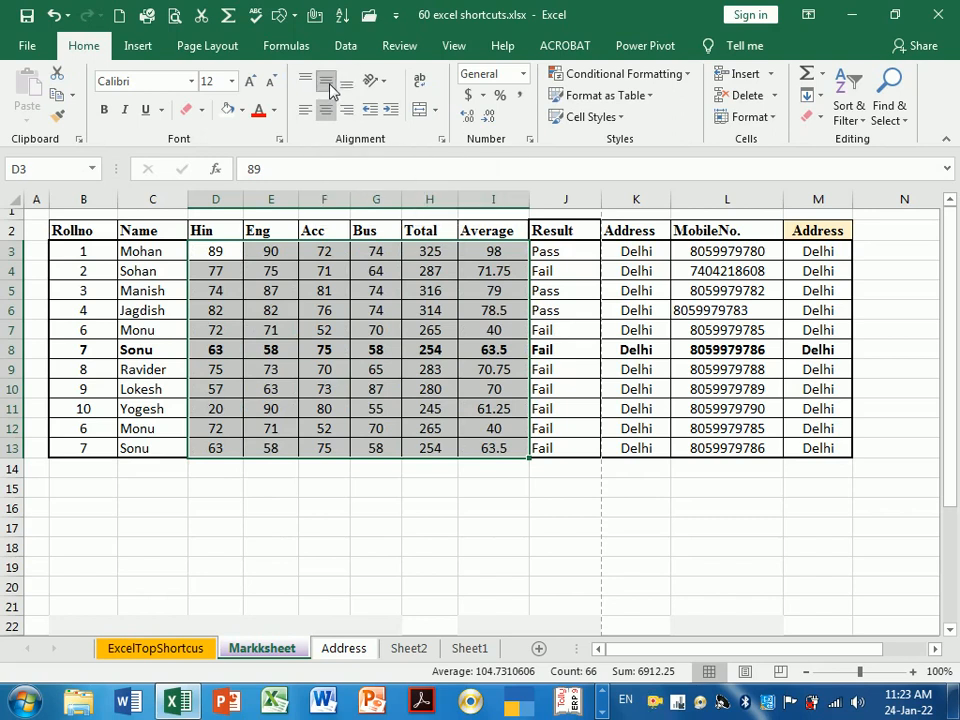
{"action": "left_click", "coordinate": [376, 290]}
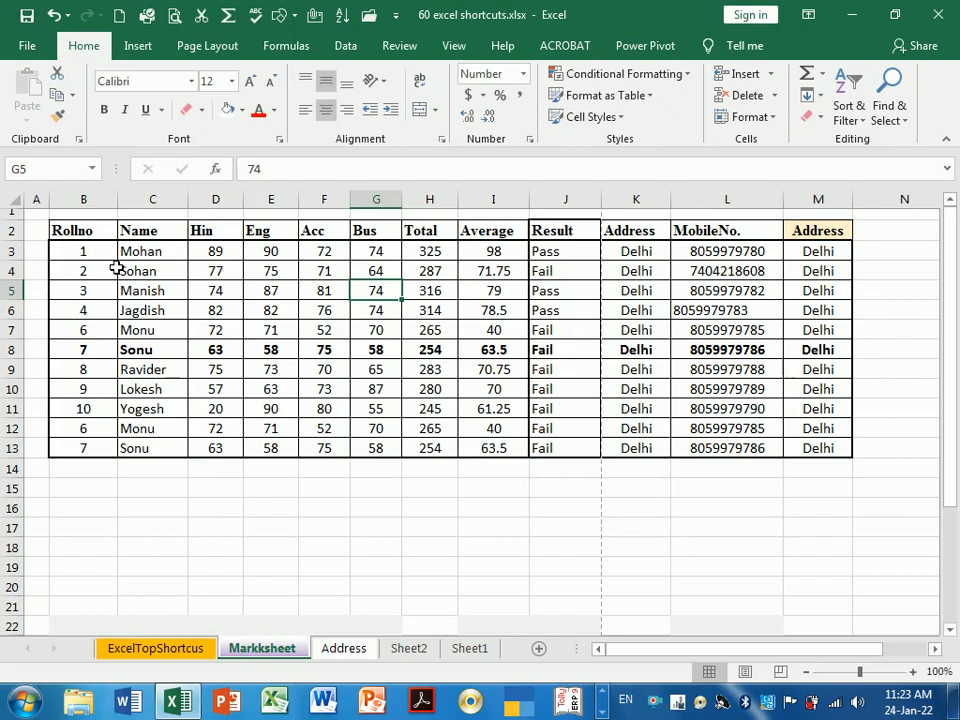
Try larger and smaller indents on the Average values I3:I13 and leave them indented by one level
{"action": "left_click", "coordinate": [490, 258]}
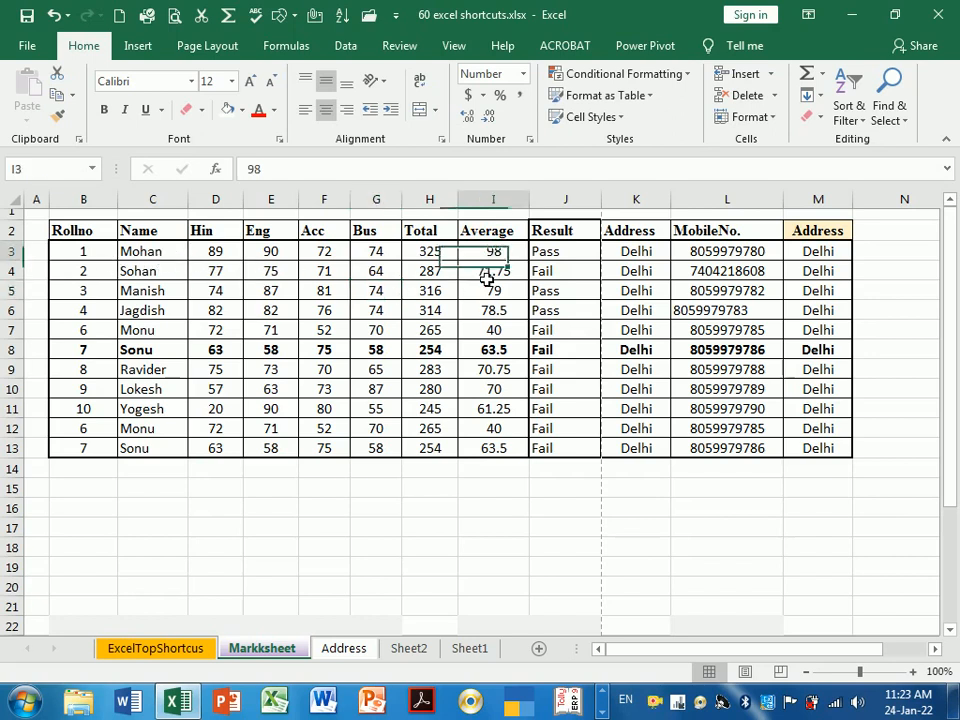
{"action": "left_click_drag", "start_coordinate": [487, 278], "coordinate": [495, 450]}
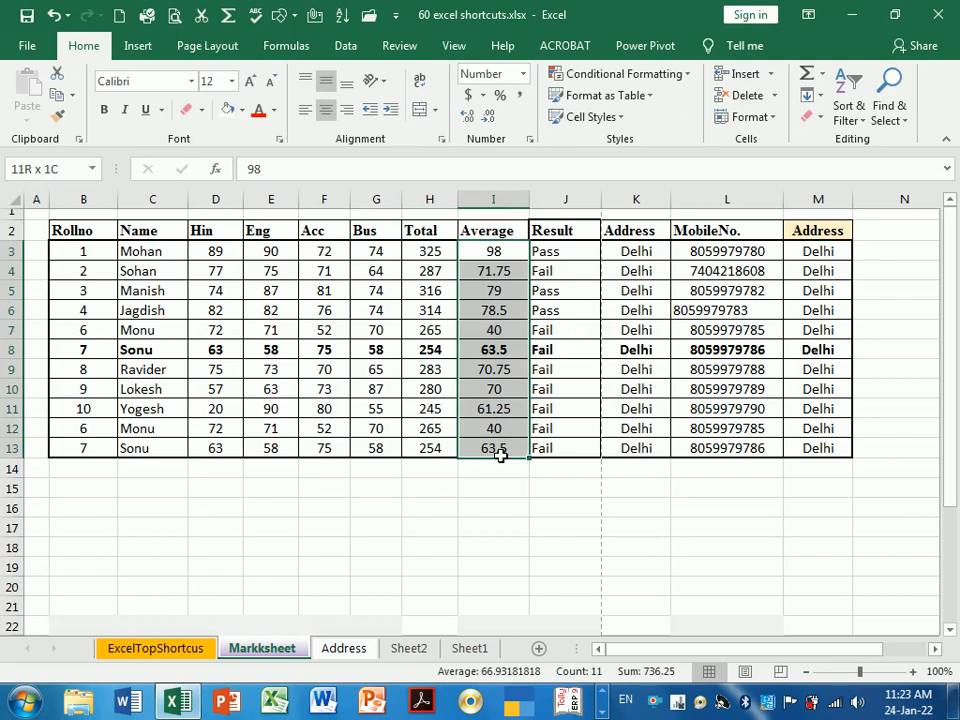
{"action": "left_click", "coordinate": [372, 110]}
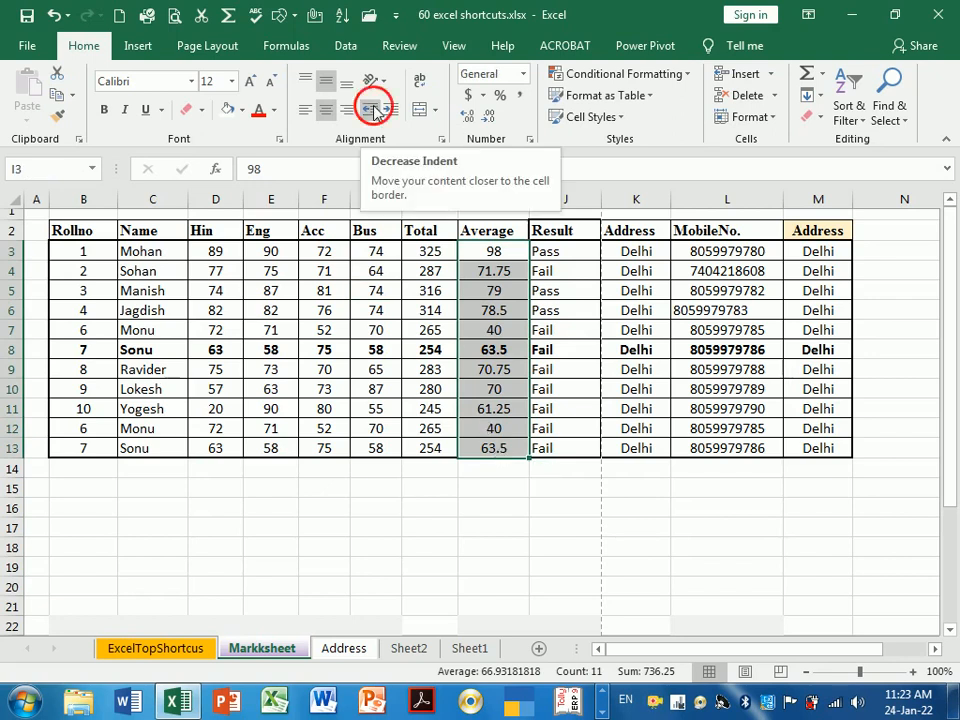
{"action": "left_click", "coordinate": [391, 110]}
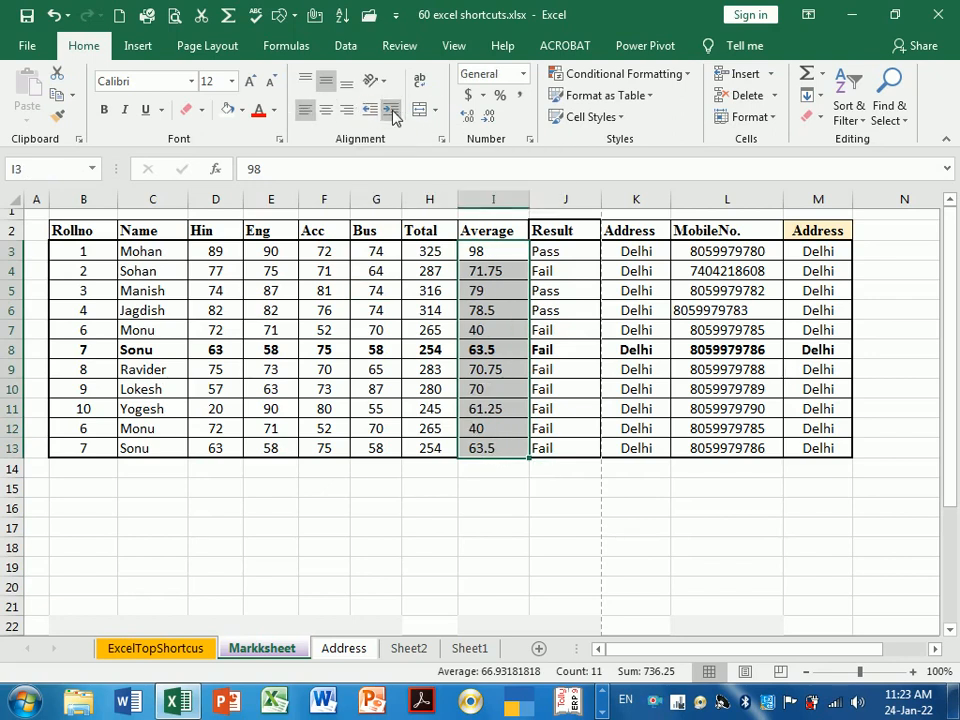
{"action": "left_click", "coordinate": [370, 110]}
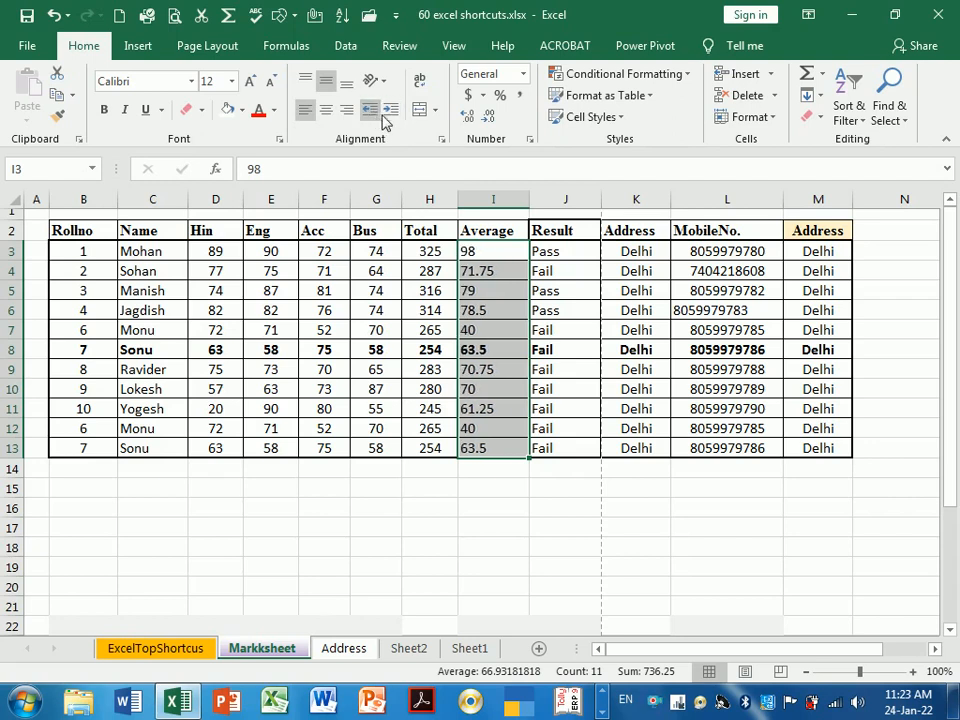
{"action": "left_click", "coordinate": [393, 115]}
{"action": "left_click", "coordinate": [393, 115]}
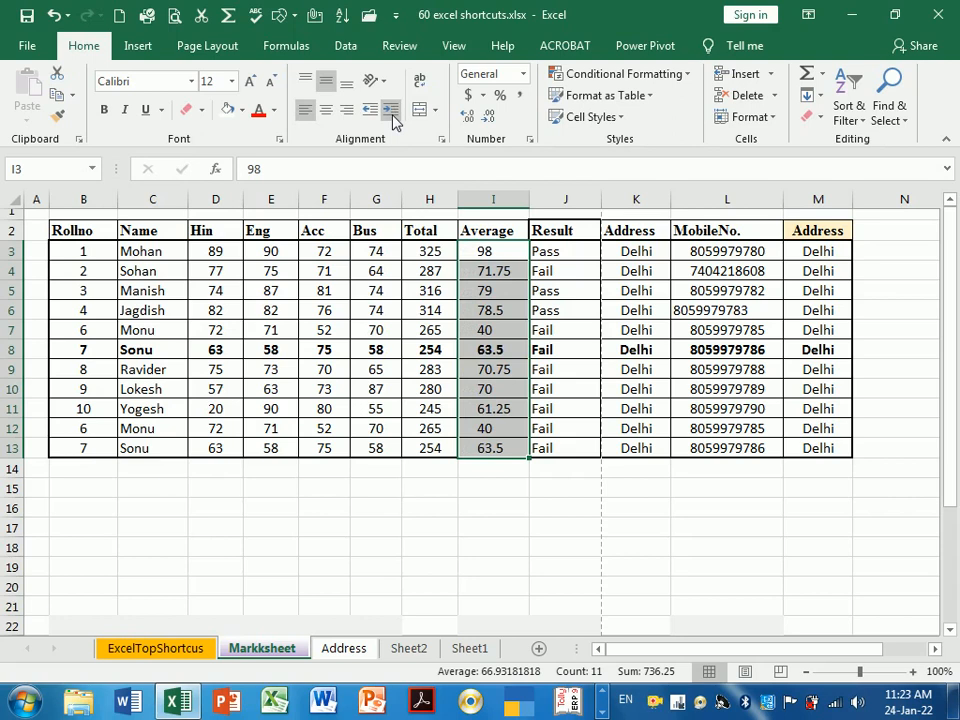
{"action": "left_click", "coordinate": [392, 115]}
{"action": "left_click", "coordinate": [370, 111]}
{"action": "left_click", "coordinate": [370, 111]}
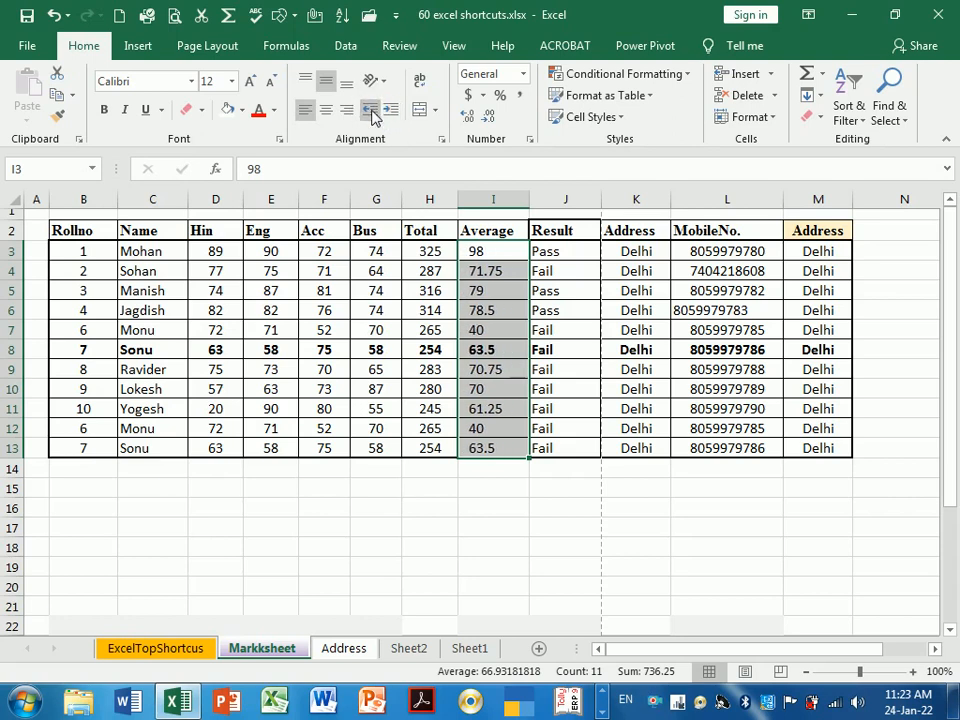
{"action": "left_click", "coordinate": [393, 115]}
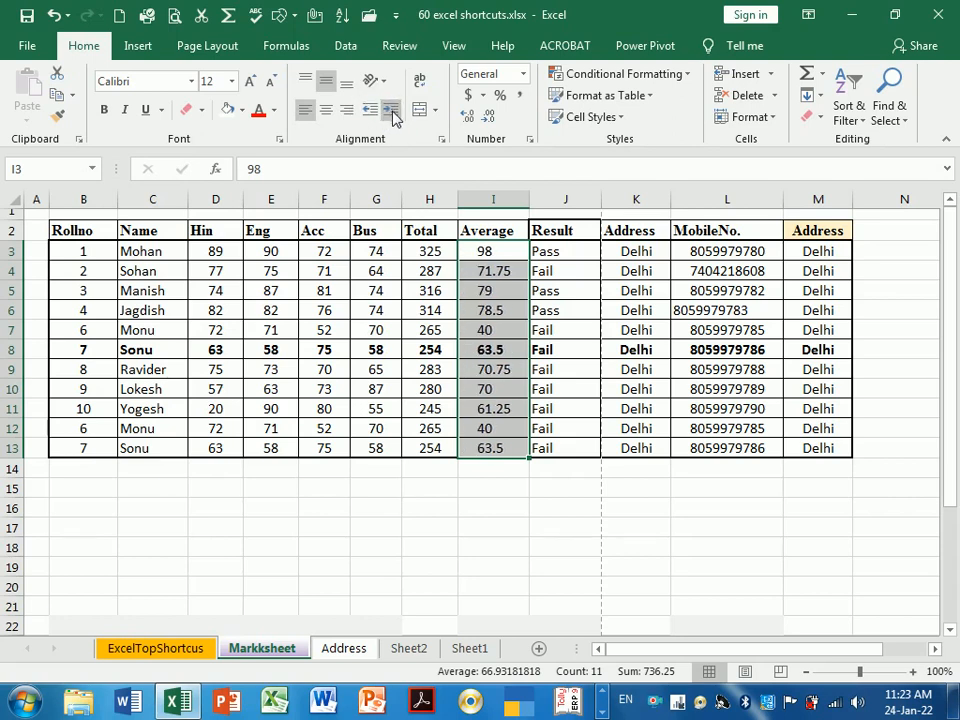
{"action": "left_click", "coordinate": [372, 113]}
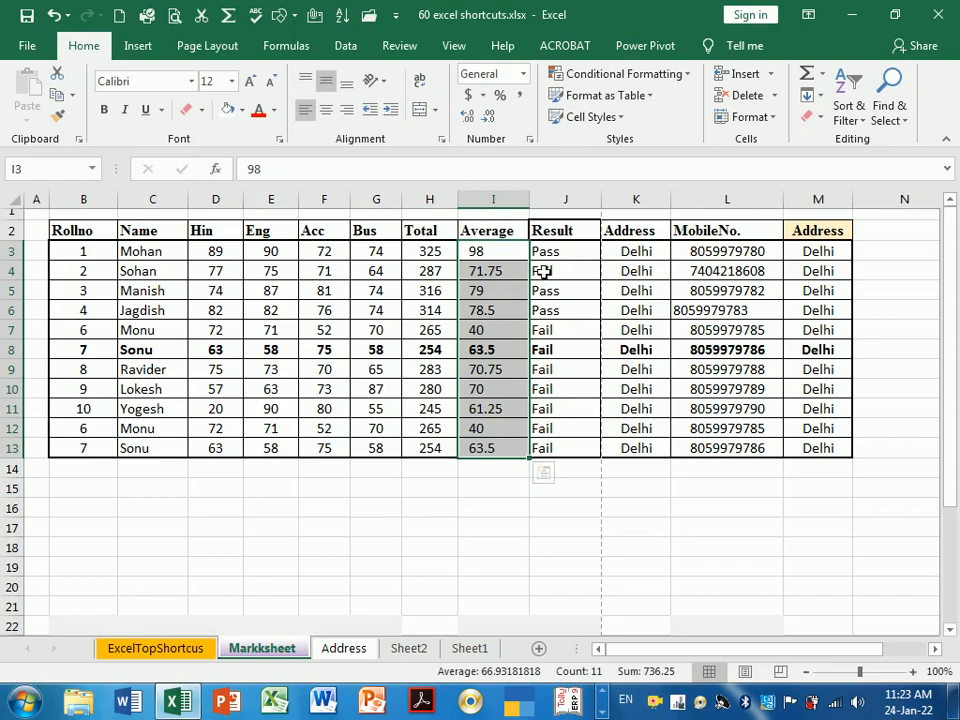
Increase the indent of the Result values J3:J13 repeatedly until the text runs into the far cell border
{"action": "left_click_drag", "start_coordinate": [557, 260], "coordinate": [583, 456]}
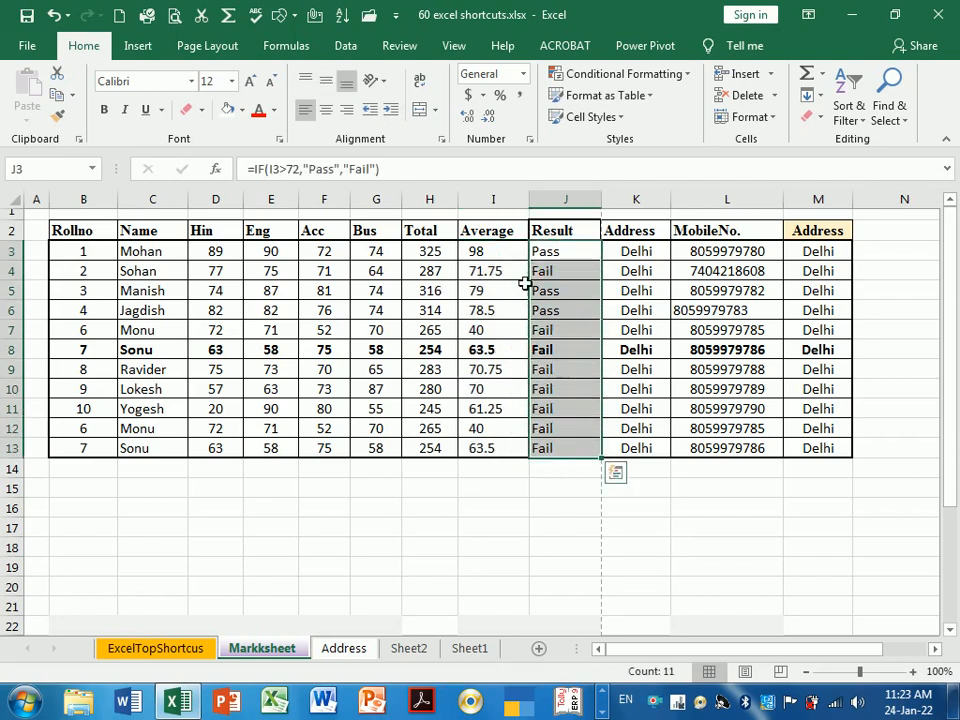
{"action": "left_click", "coordinate": [393, 115]}
{"action": "left_click", "coordinate": [393, 115]}
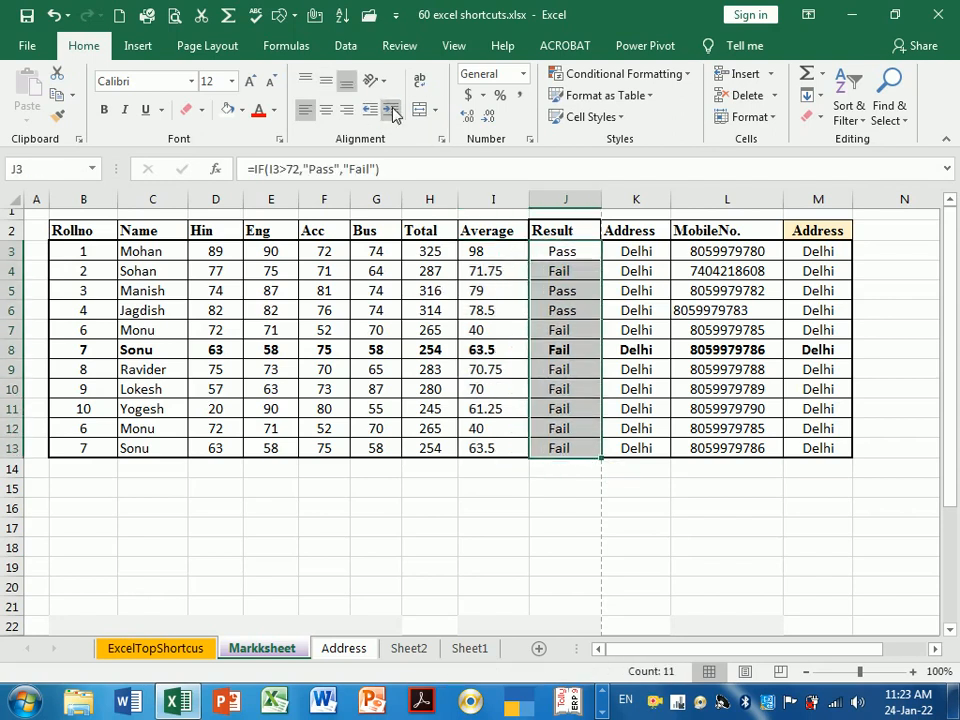
{"action": "left_click", "coordinate": [393, 115]}
{"action": "left_click", "coordinate": [393, 115]}
{"action": "left_click", "coordinate": [393, 115]}
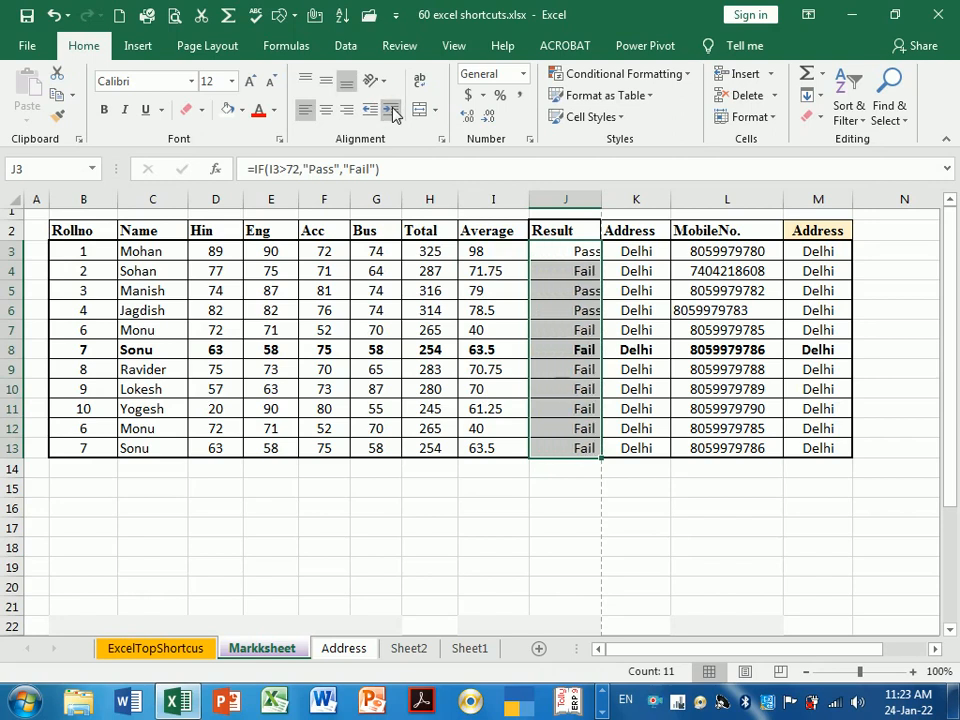
{"action": "left_click", "coordinate": [393, 115]}
{"action": "left_click", "coordinate": [393, 115]}
Decrease the indent of the Result values J3:J13 to two levels
{"action": "left_click", "coordinate": [370, 112]}
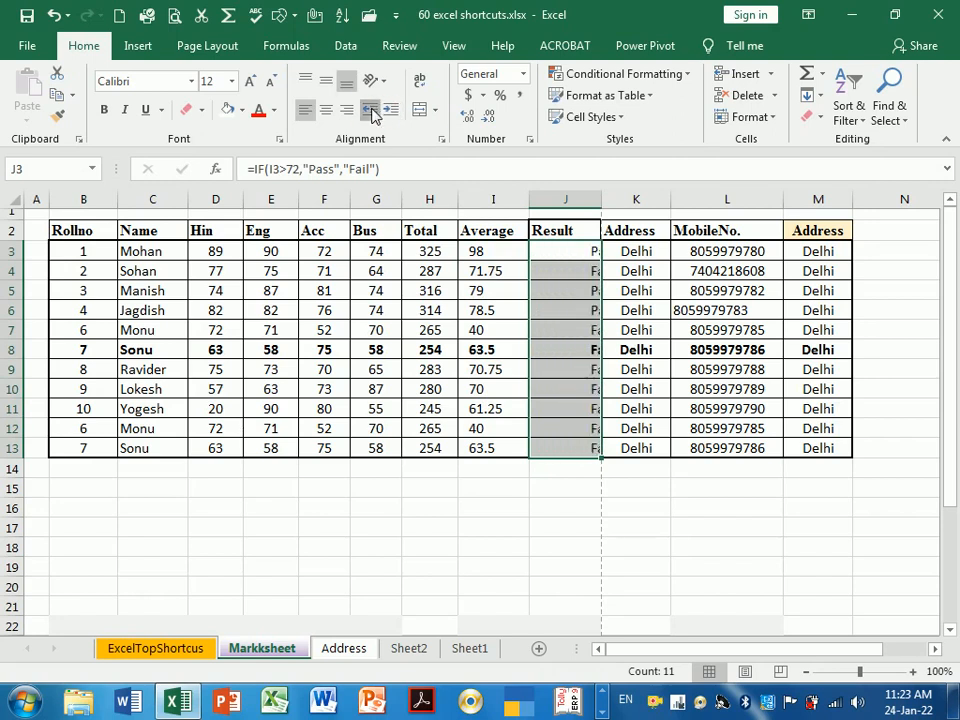
{"action": "left_click", "coordinate": [370, 112]}
{"action": "left_click", "coordinate": [370, 112]}
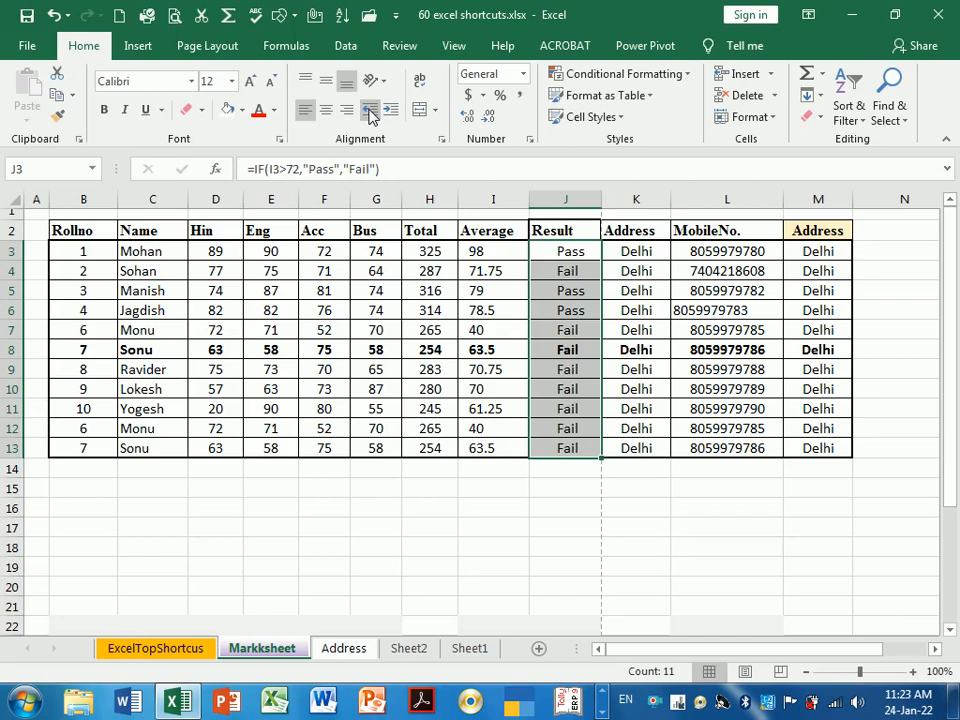
{"action": "left_click", "coordinate": [370, 112]}
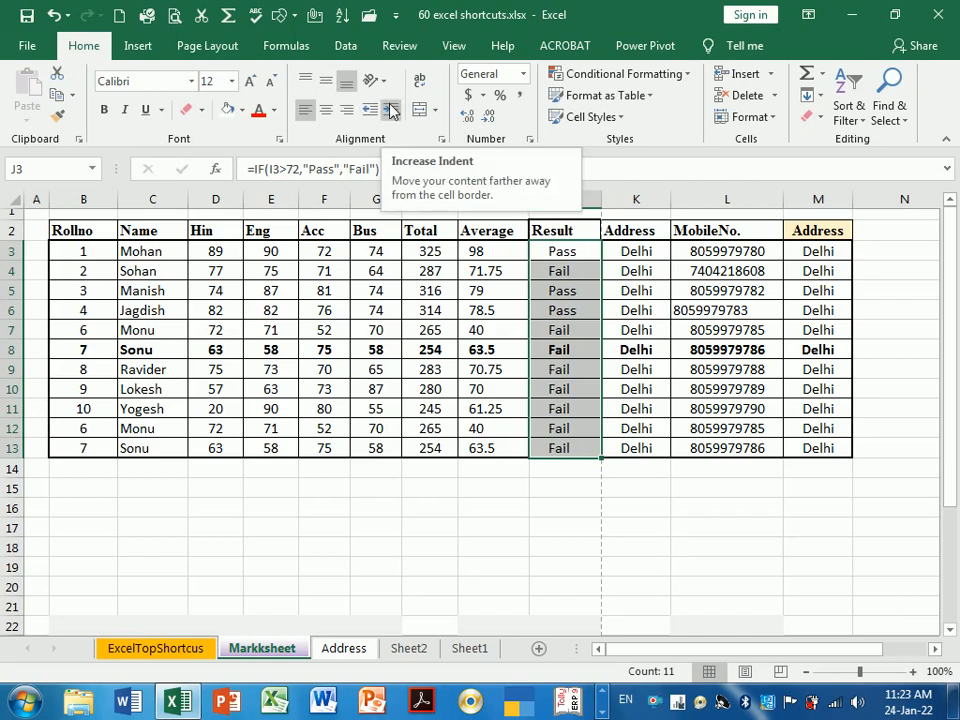
{"action": "left_click", "coordinate": [430, 271]}
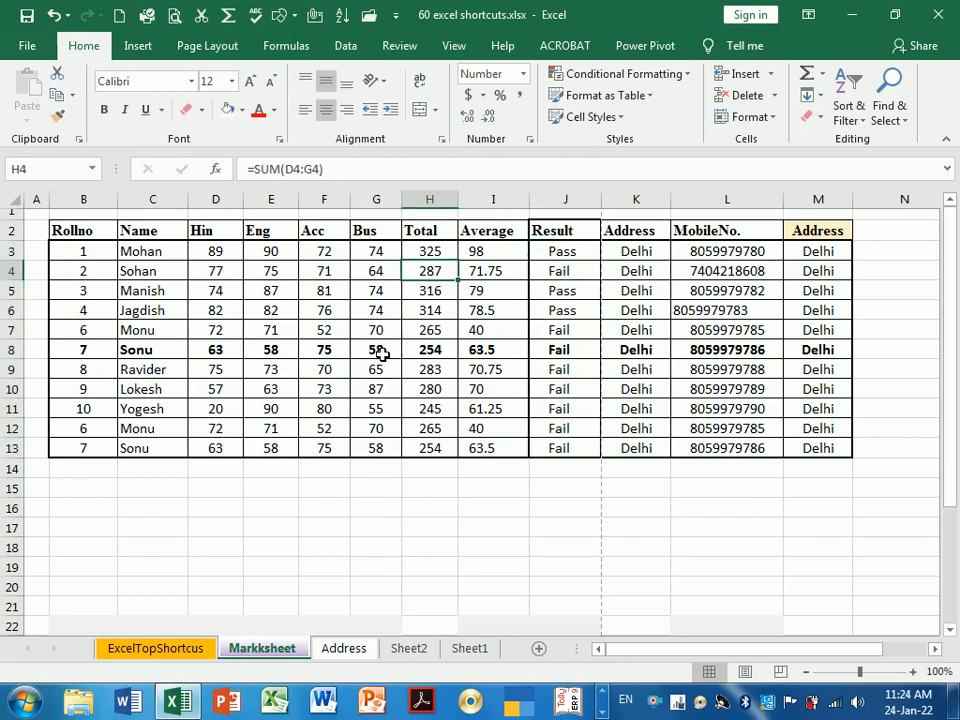
{"action": "scroll", "coordinate": [382, 354], "scroll_direction": "up", "scroll_amount": 1, "text": "ctrl"}
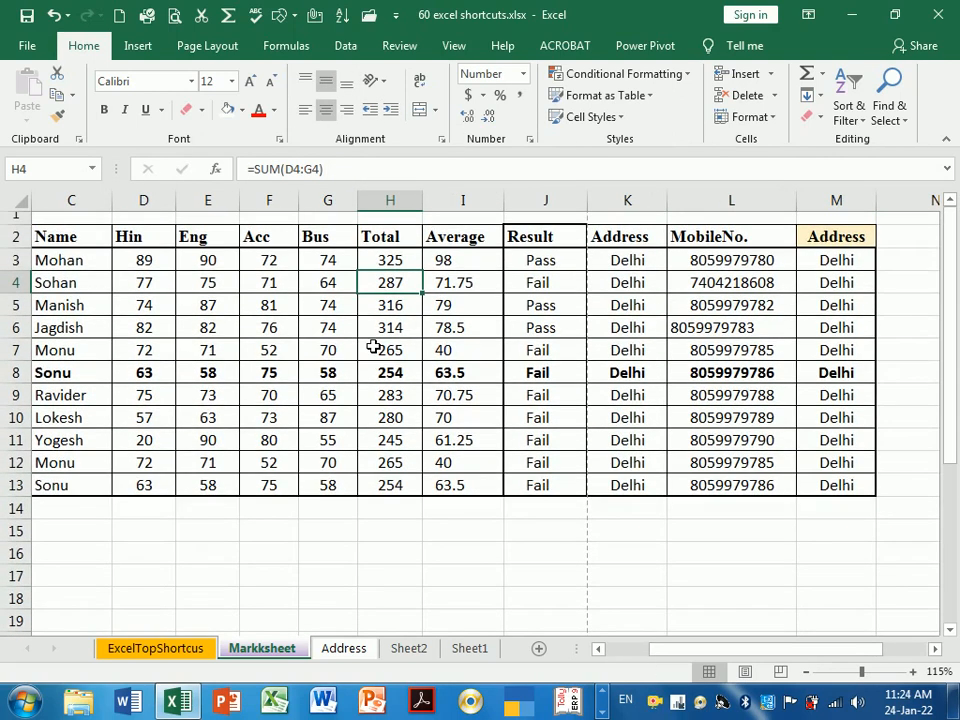
{"action": "left_click_drag", "start_coordinate": [664, 650], "coordinate": [643, 668]}
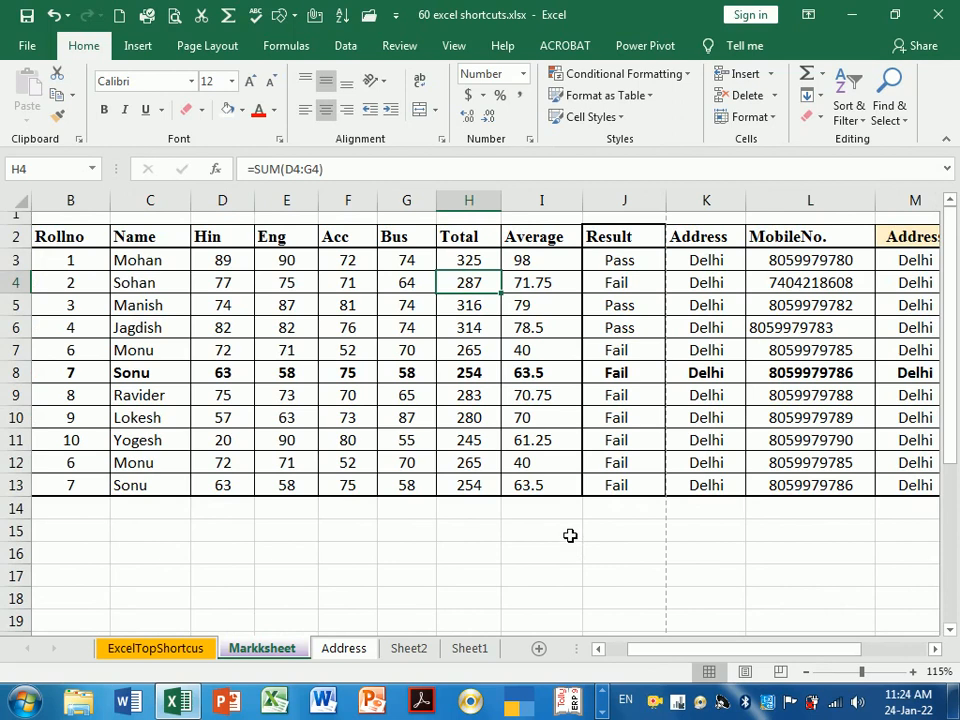
{"action": "scroll", "coordinate": [569, 538], "scroll_direction": "down", "scroll_amount": 1, "text": "ctrl"}
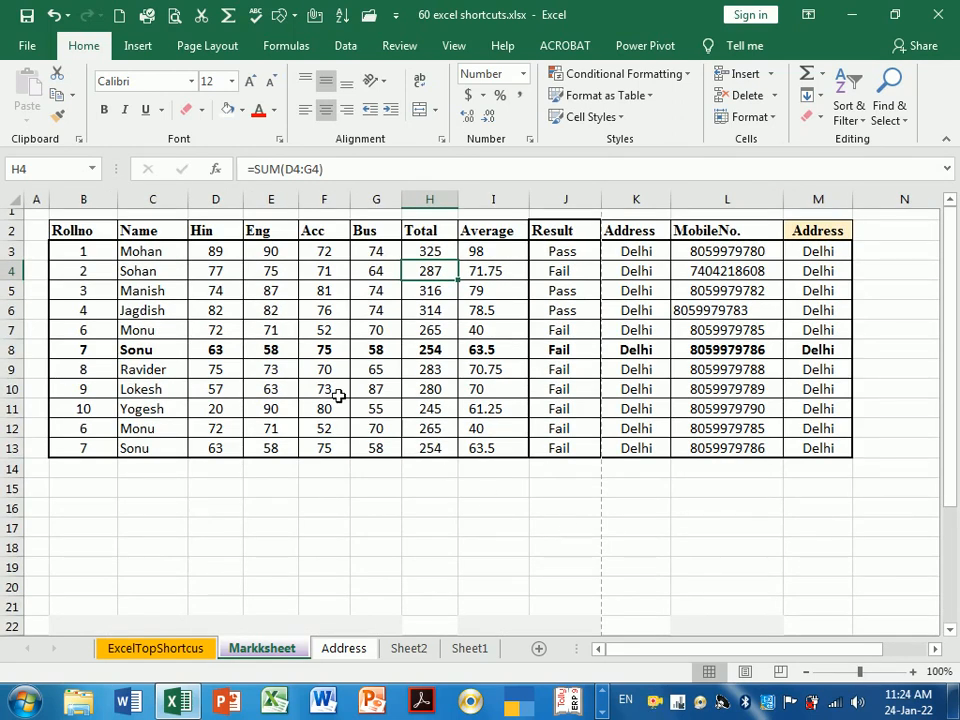
Angle the header row text in B2:M2 counterclockwise, and change its orientation to angle clockwise
{"action": "left_click", "coordinate": [72, 234]}
{"action": "left_click_drag", "start_coordinate": [124, 236], "coordinate": [816, 249]}
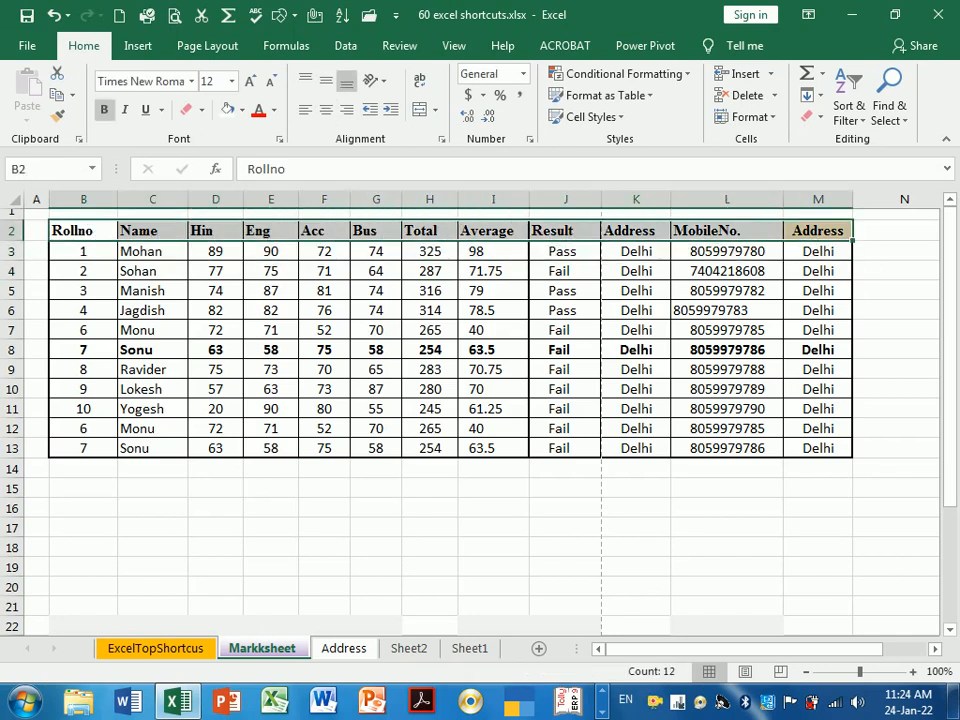
{"action": "left_click", "coordinate": [380, 81]}
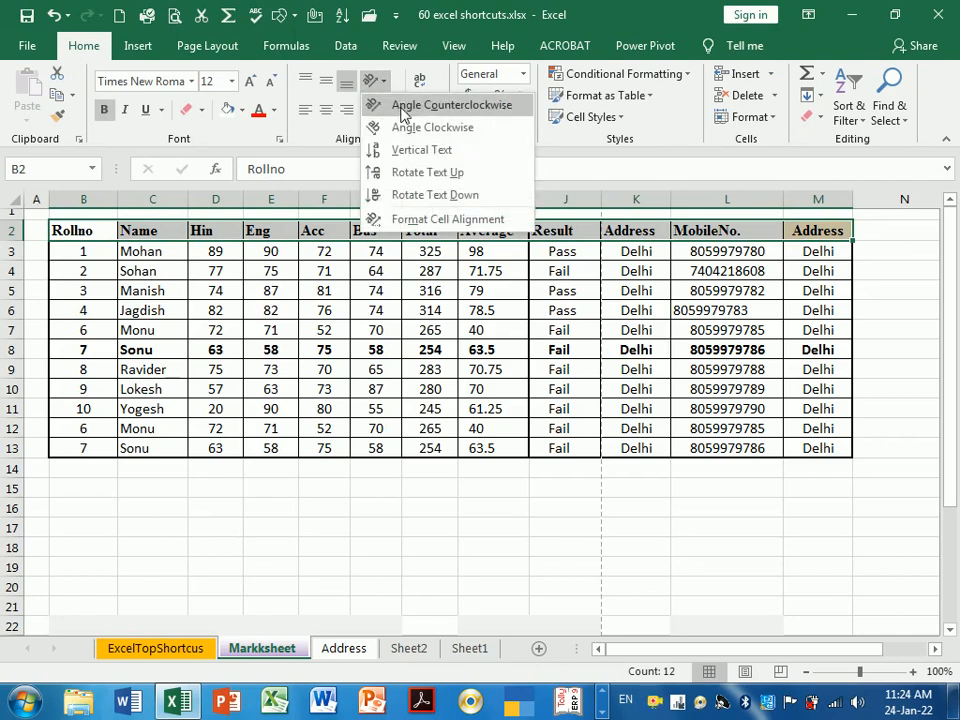
{"action": "left_click", "coordinate": [402, 106]}
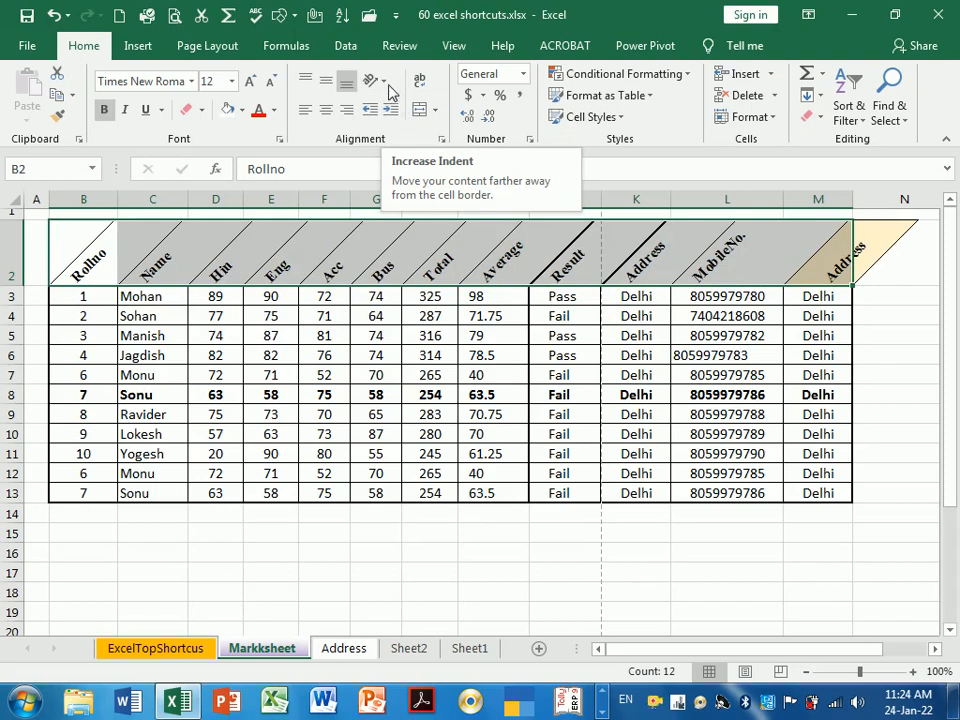
{"action": "left_click", "coordinate": [372, 80]}
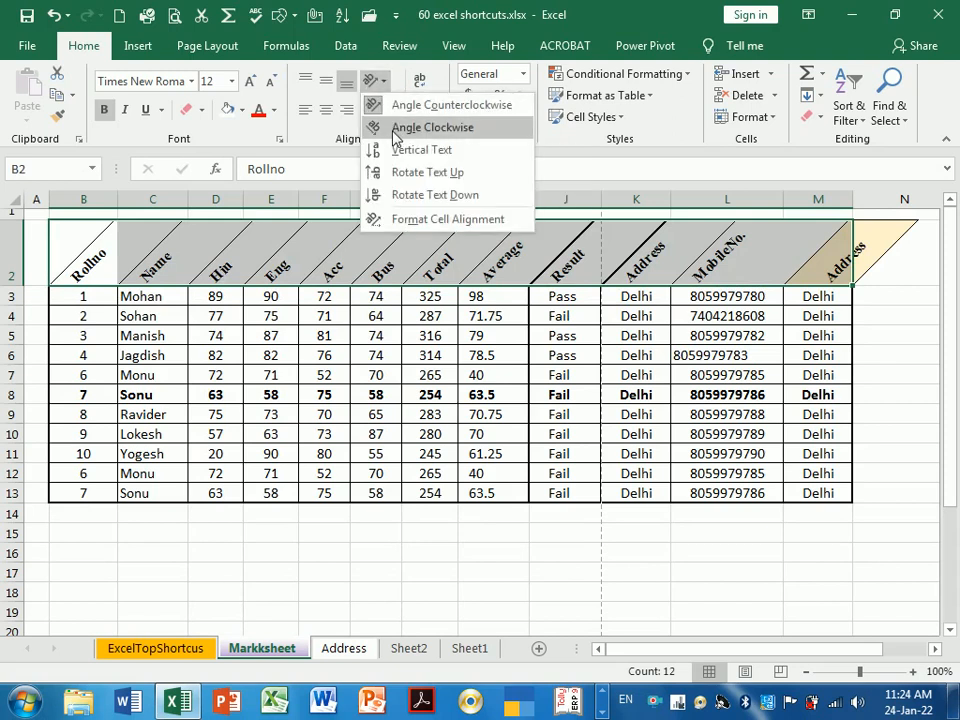
{"action": "left_click", "coordinate": [396, 130]}
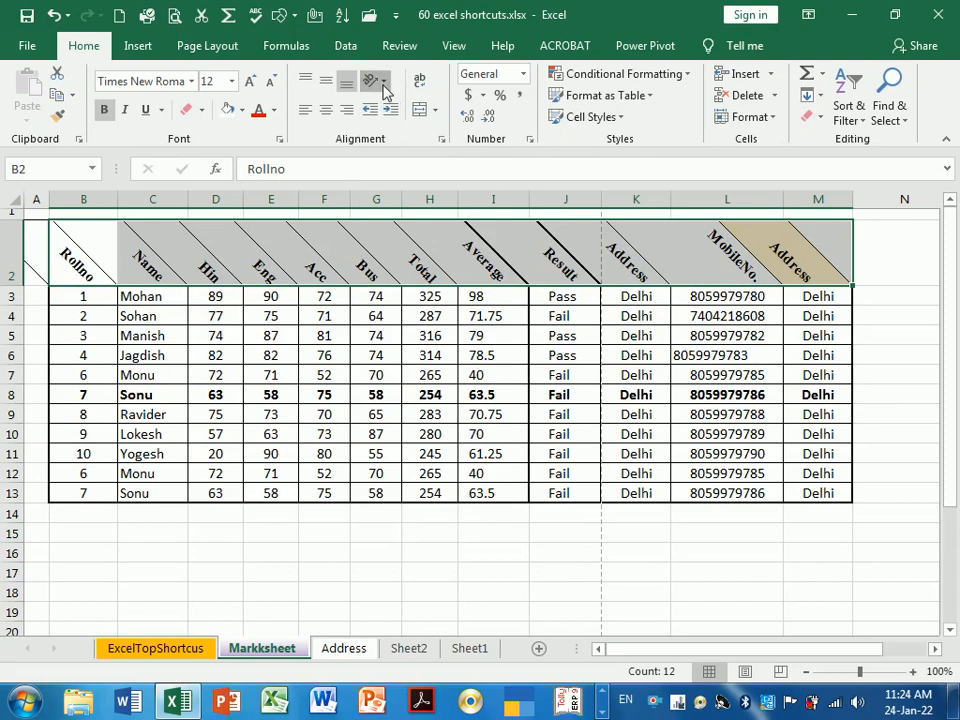
Try stacking the header text in B2:M2 vertically, and switch its orientation to rotated up
{"action": "left_click", "coordinate": [372, 80]}
{"action": "left_click", "coordinate": [404, 152]}
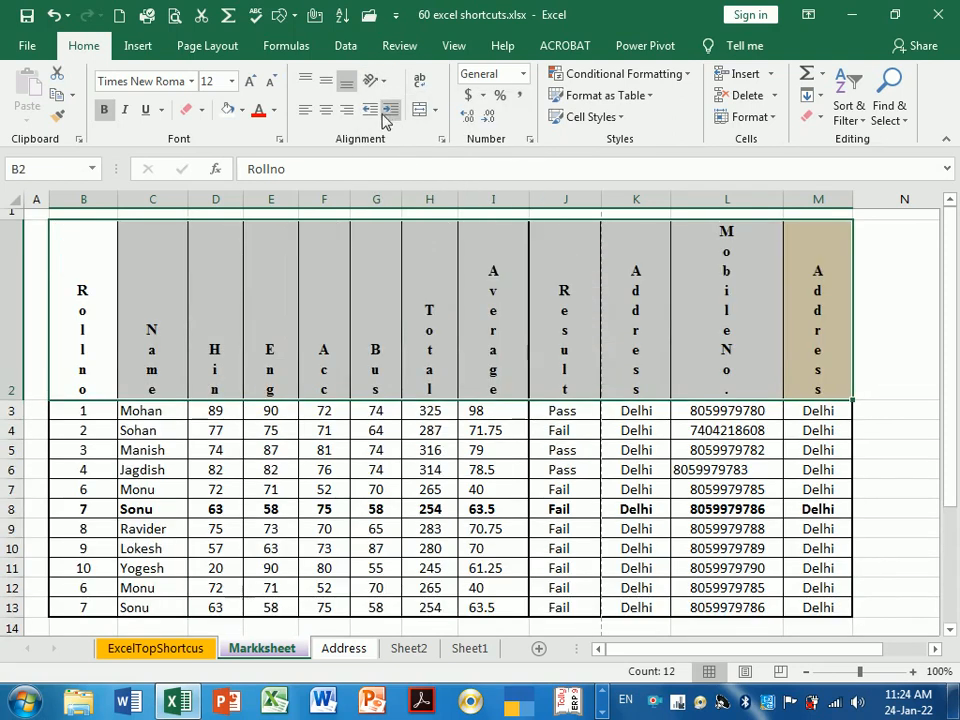
{"action": "left_click", "coordinate": [373, 80]}
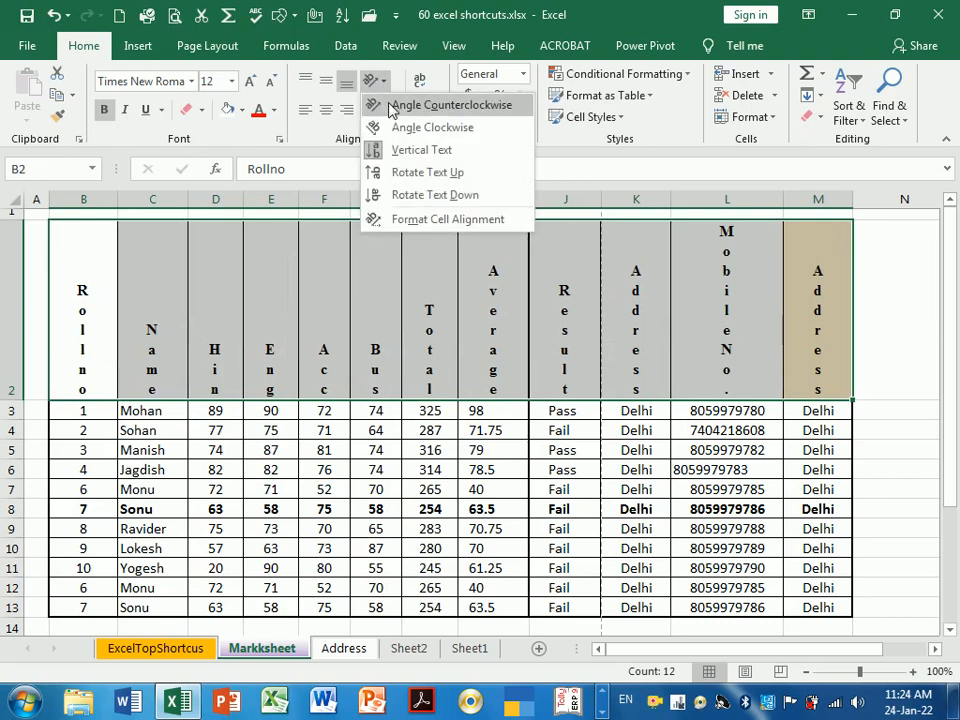
{"action": "left_click", "coordinate": [402, 172]}
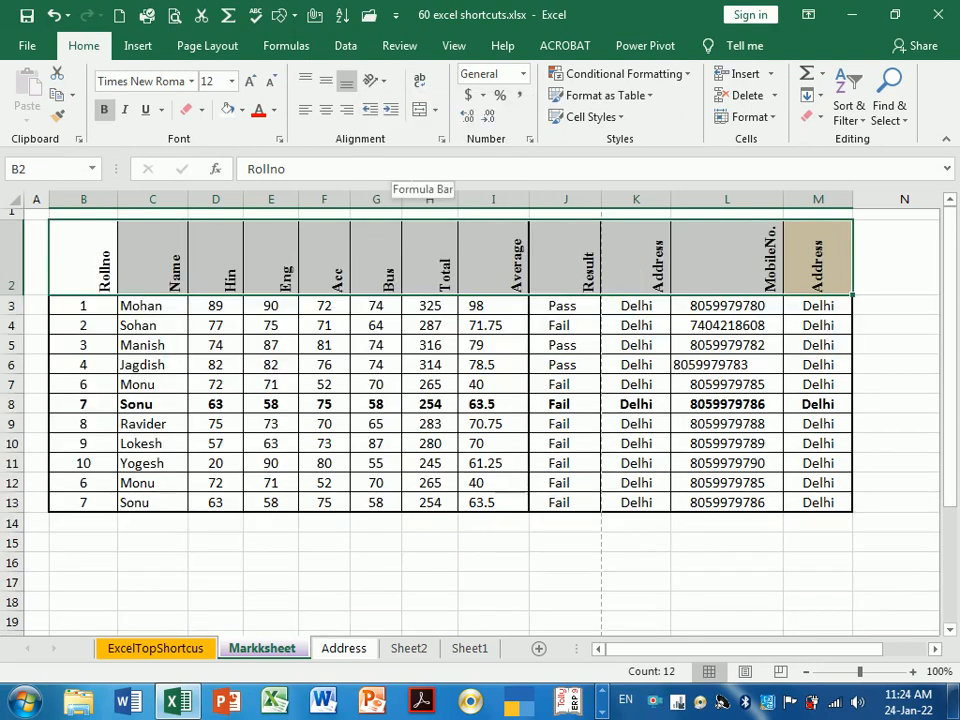
Try rotating the B2:M2 header text down, and set a custom orientation of 50 degrees
{"action": "left_click", "coordinate": [375, 80]}
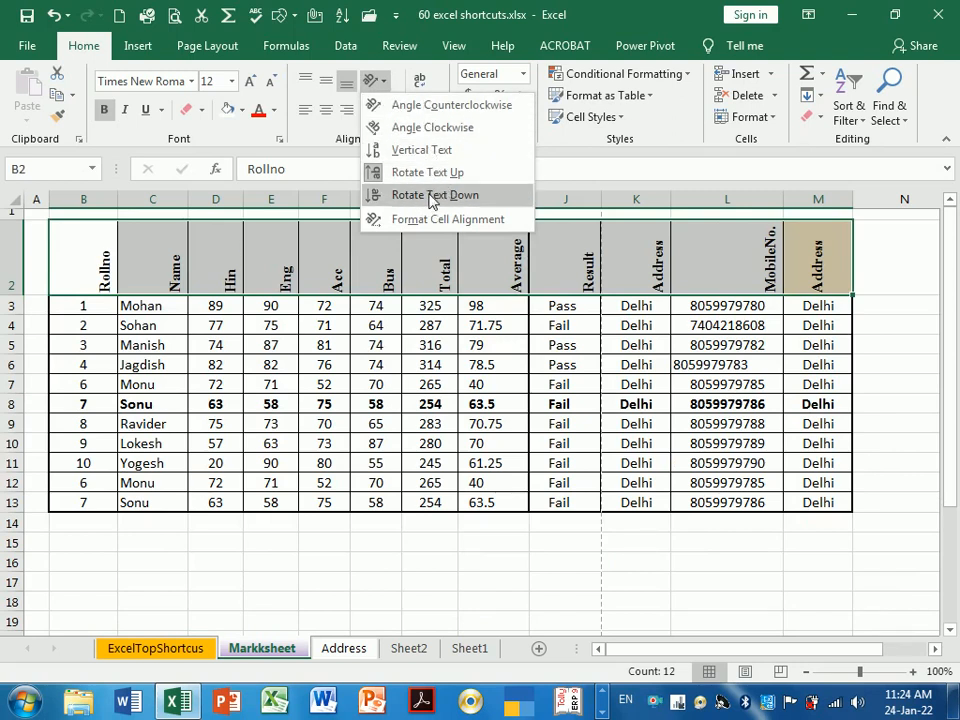
{"action": "left_click", "coordinate": [429, 195]}
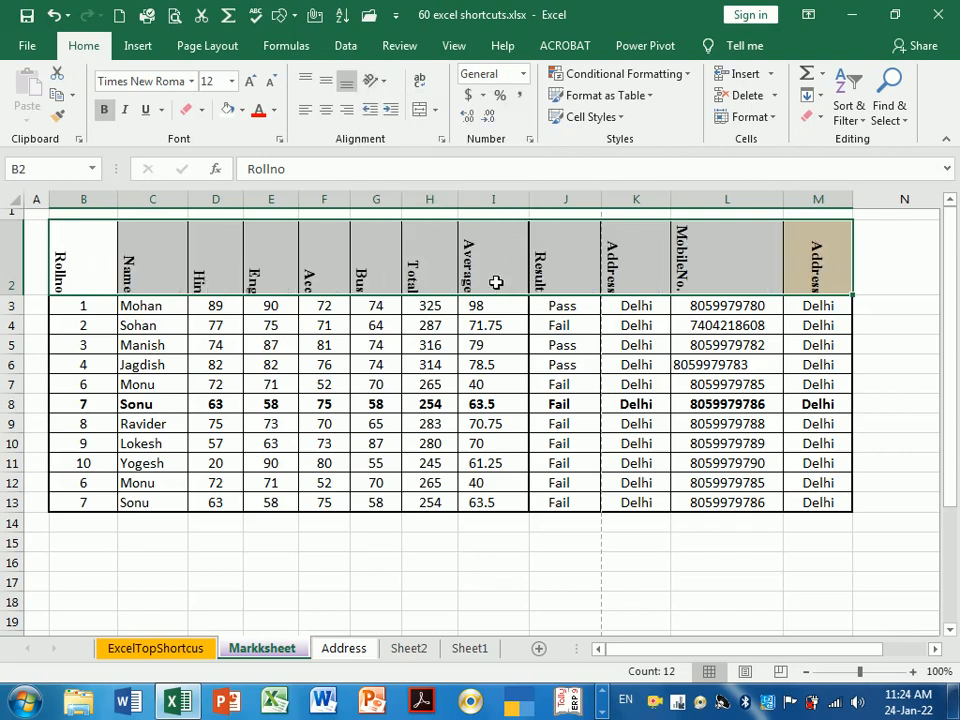
{"action": "left_click", "coordinate": [377, 80]}
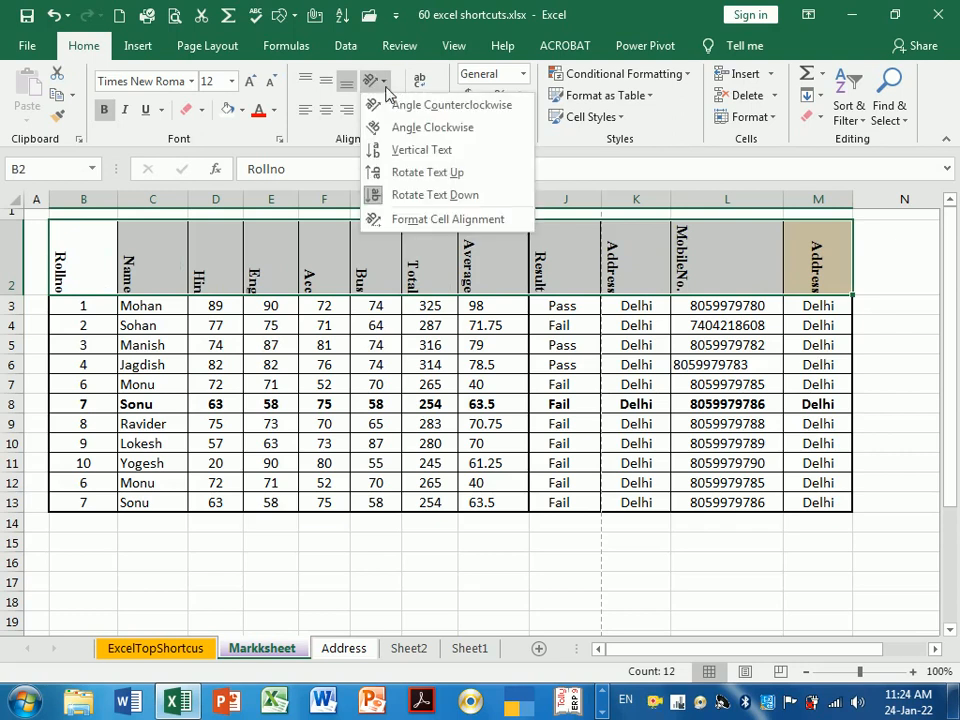
{"action": "left_click", "coordinate": [420, 220]}
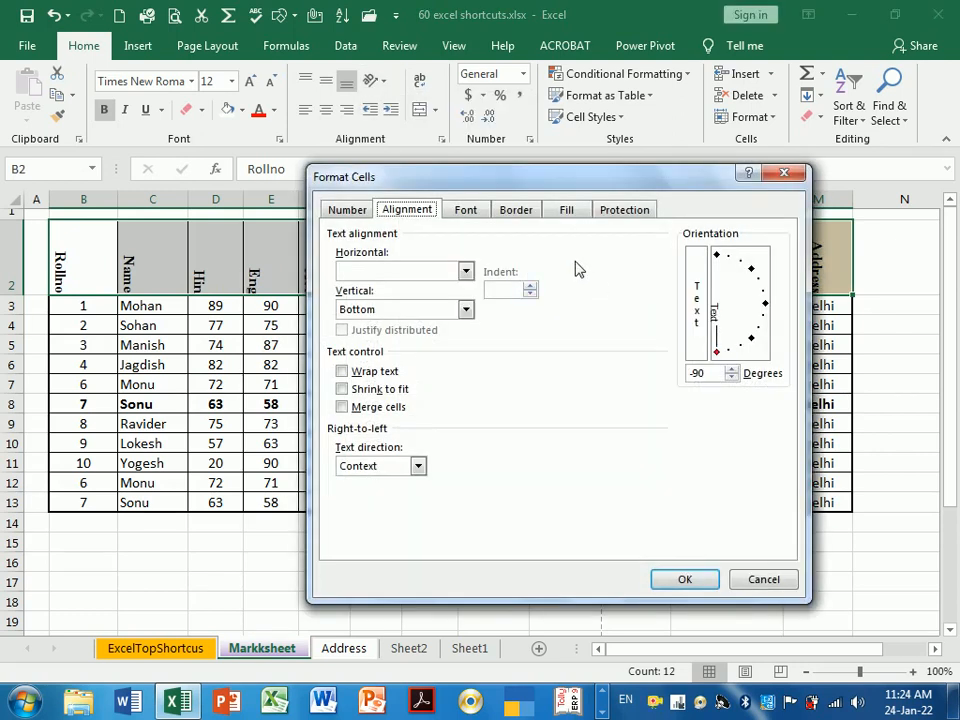
{"action": "left_click_drag", "start_coordinate": [719, 337], "coordinate": [745, 281]}
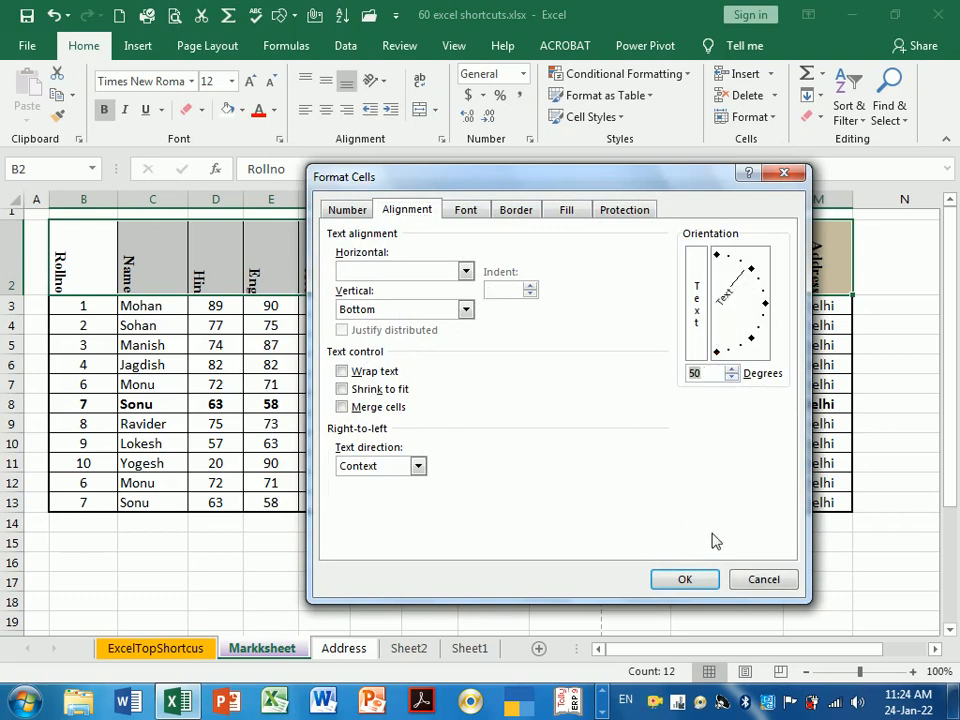
{"action": "left_click", "coordinate": [703, 581]}
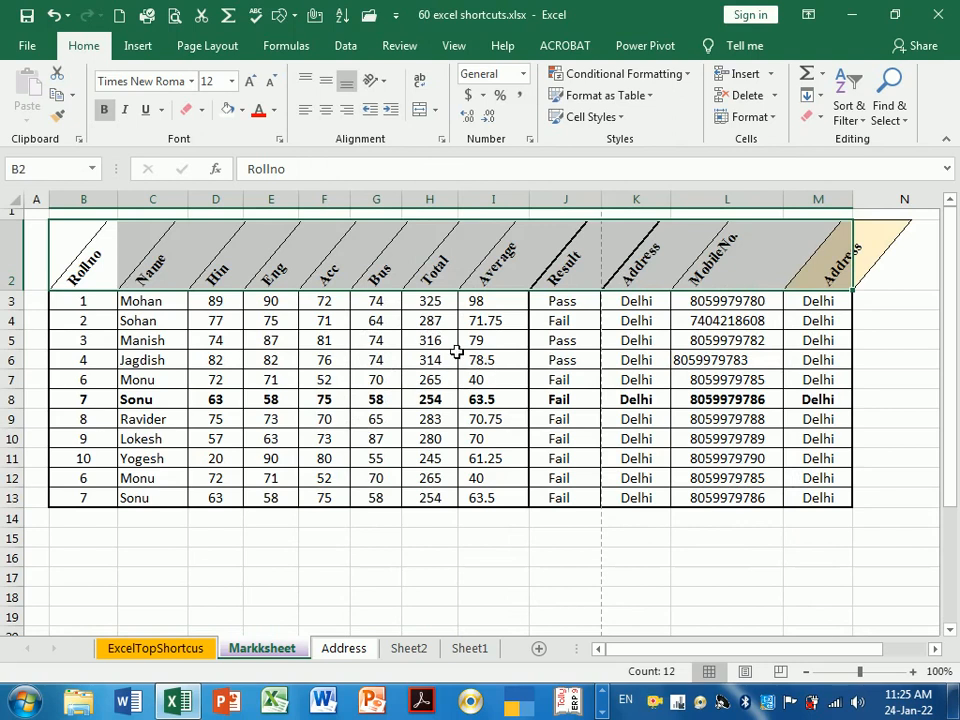
Change the orientation of the header text in B2:M2 to rotated up
{"action": "left_click", "coordinate": [382, 85]}
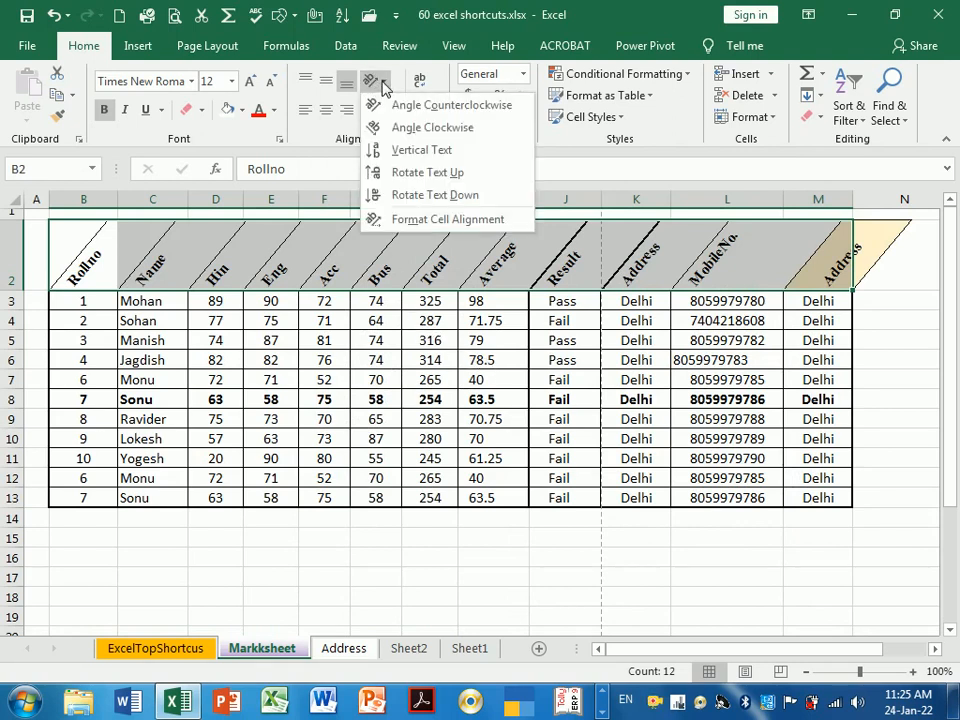
{"action": "left_click", "coordinate": [381, 173]}
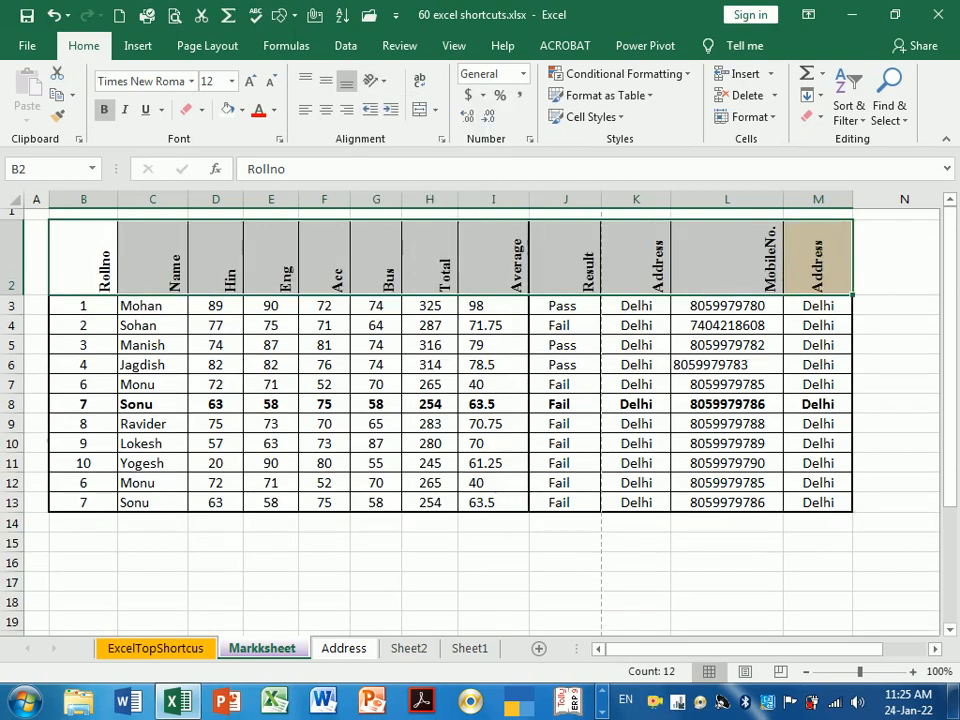
{"action": "left_click", "coordinate": [419, 345]}
Center the header cells B2:M2 horizontally and vertically, and make row 2 slightly taller
{"action": "left_click_drag", "start_coordinate": [79, 254], "coordinate": [798, 274]}
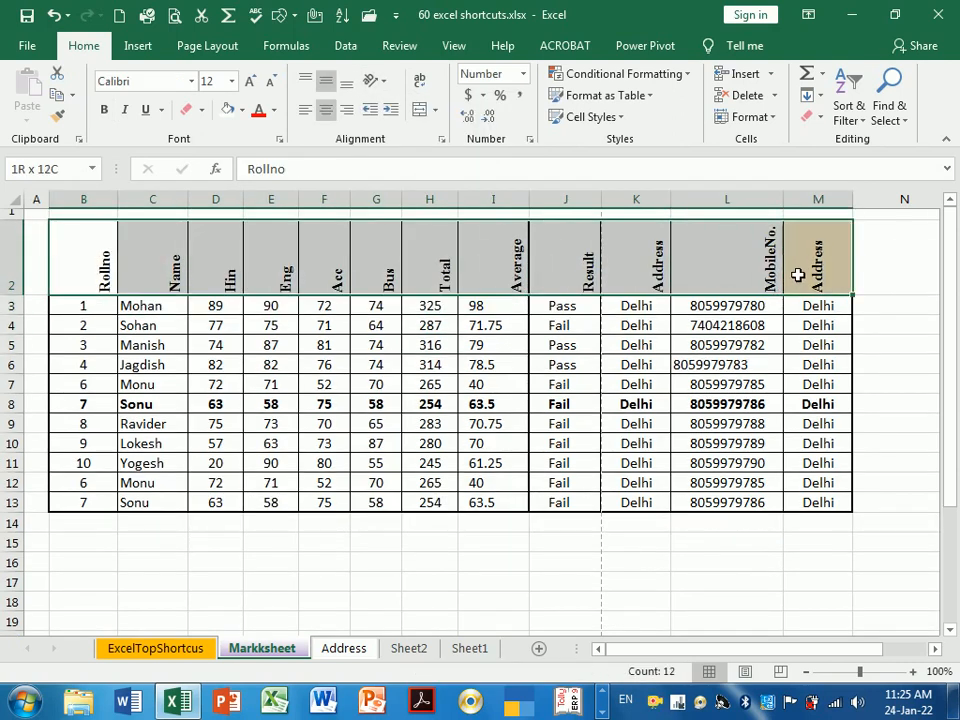
{"action": "left_click", "coordinate": [326, 110]}
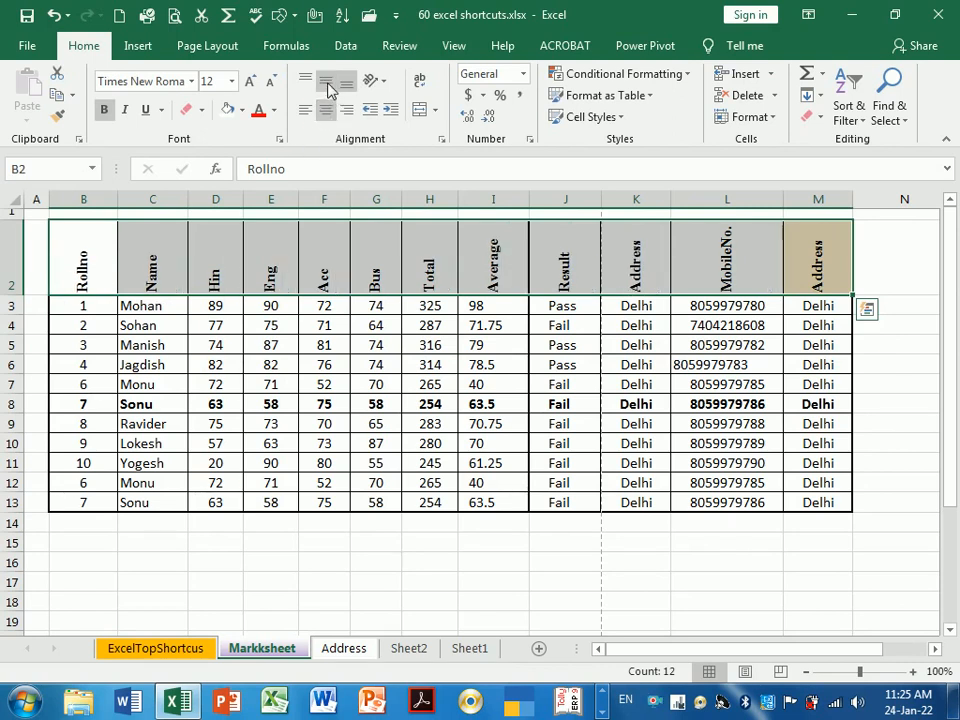
{"action": "left_click", "coordinate": [326, 80]}
{"action": "left_click", "coordinate": [416, 388]}
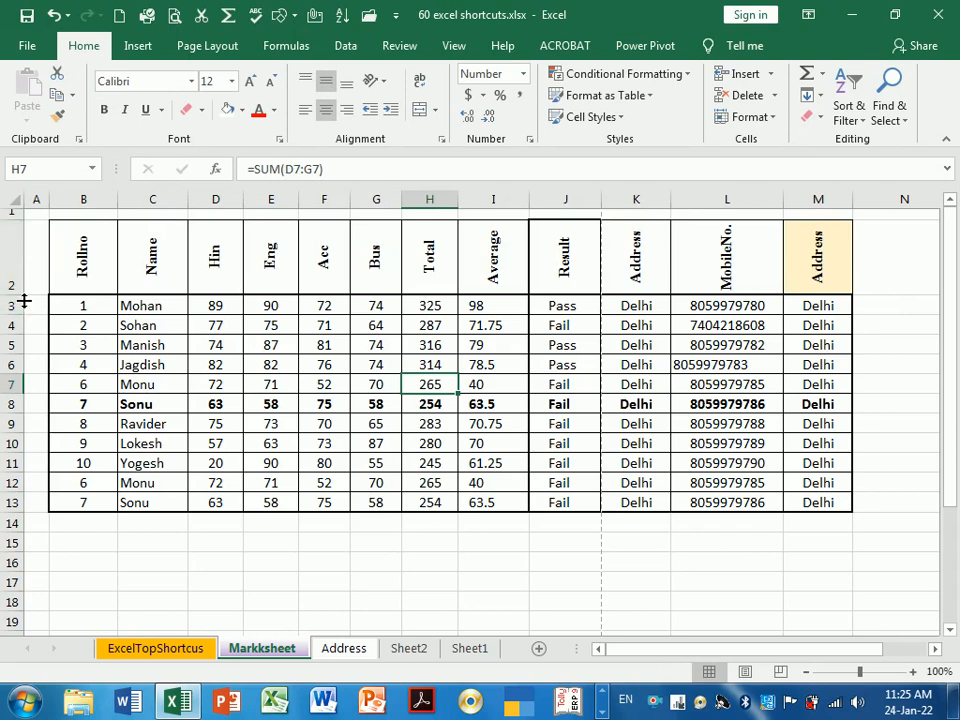
{"action": "mouse_move", "coordinate": [24, 300]}
{"action": "left_mouse_down"}
{"action": "mouse_move", "coordinate": [36, 294]}
{"action": "mouse_move", "coordinate": [28, 274]}
{"action": "mouse_move", "coordinate": [30, 300]}
{"action": "left_mouse_up"}
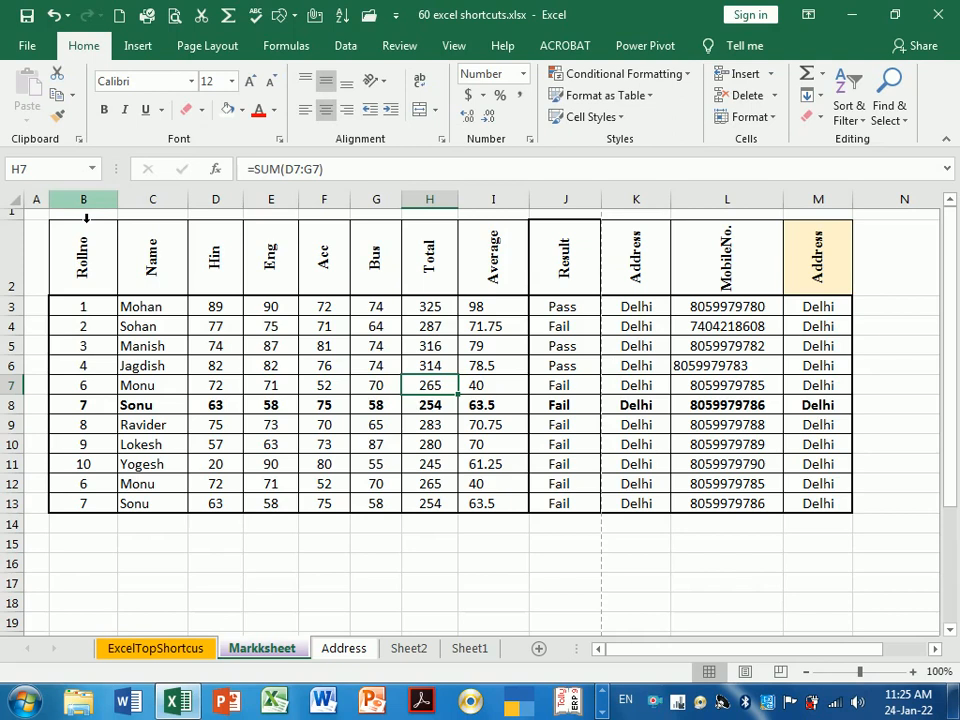
Try AutoFit column width on columns B to M, and undo it
{"action": "left_click_drag", "start_coordinate": [85, 217], "coordinate": [791, 212]}
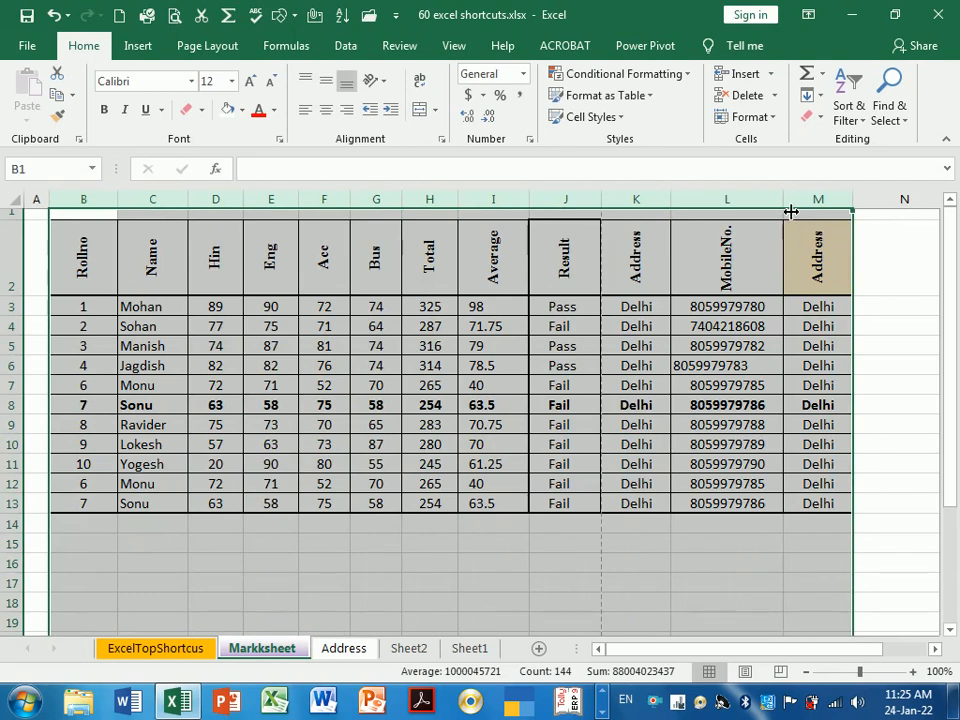
{"action": "key", "text": "alt+h"}
{"action": "key", "text": "o"}
{"action": "key", "text": "i"}
{"action": "left_click", "coordinate": [581, 306]}
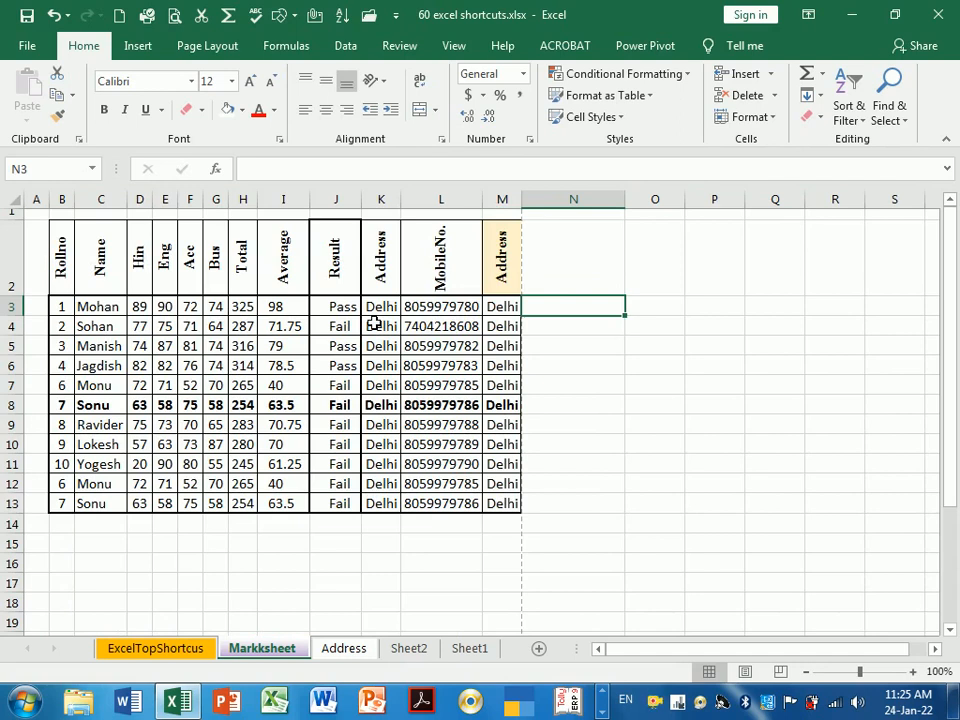
{"action": "key", "text": "ctrl+z"}
{"action": "left_click_drag", "start_coordinate": [405, 345], "coordinate": [408, 363]}
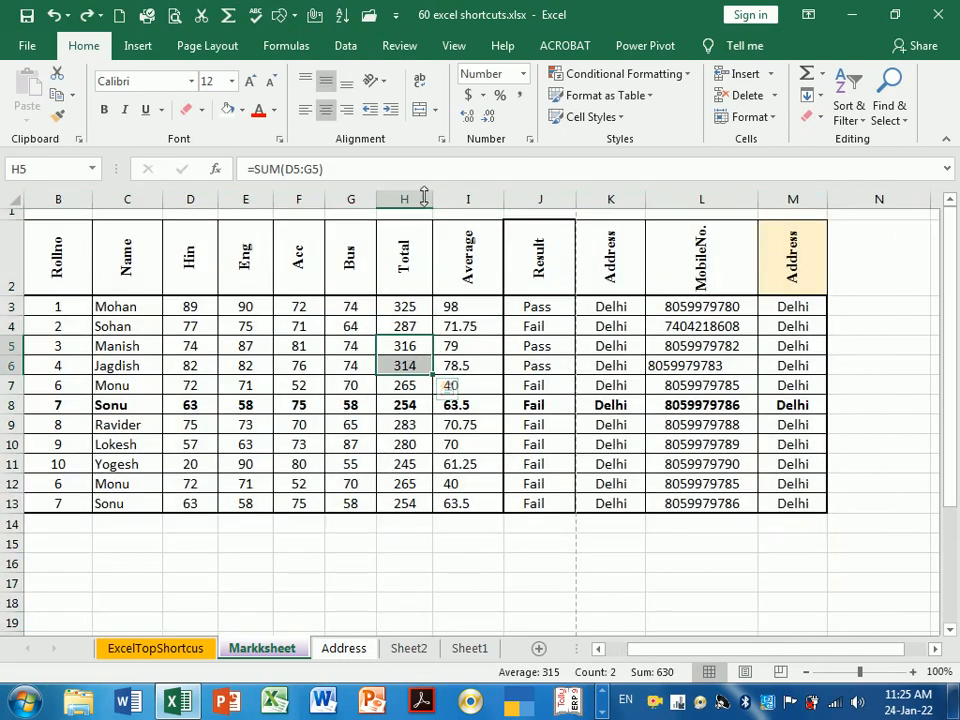
{"action": "left_click", "coordinate": [436, 112]}
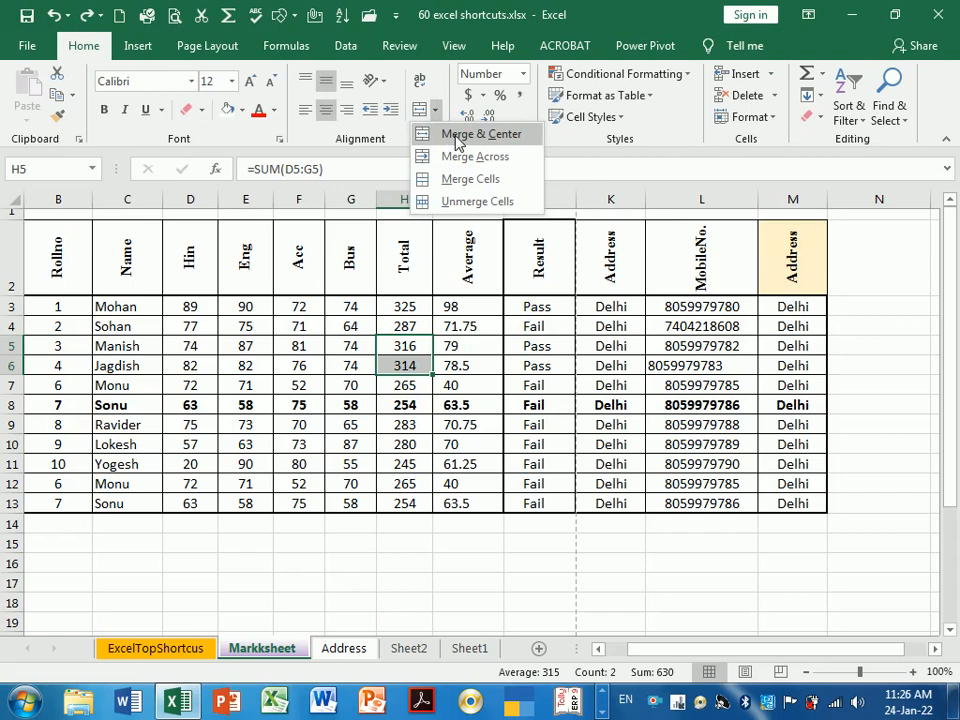
{"action": "left_click", "coordinate": [281, 407]}
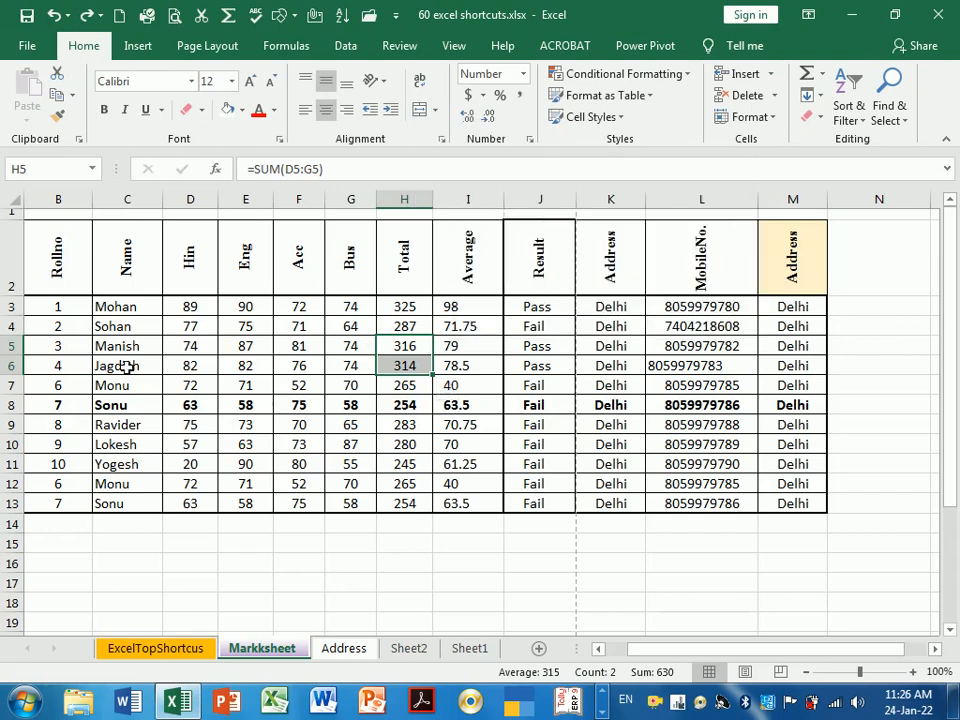
Try to merge the data cells B3:M13 across each row, and cancel the merge
{"action": "left_click_drag", "start_coordinate": [60, 317], "coordinate": [800, 505]}
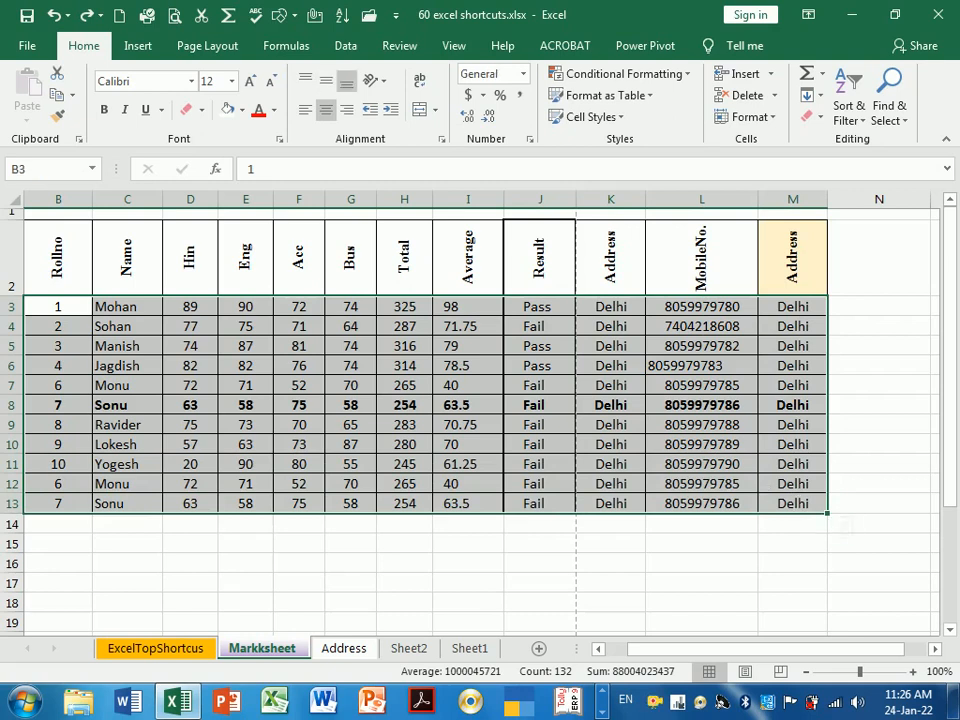
{"action": "left_click", "coordinate": [436, 112]}
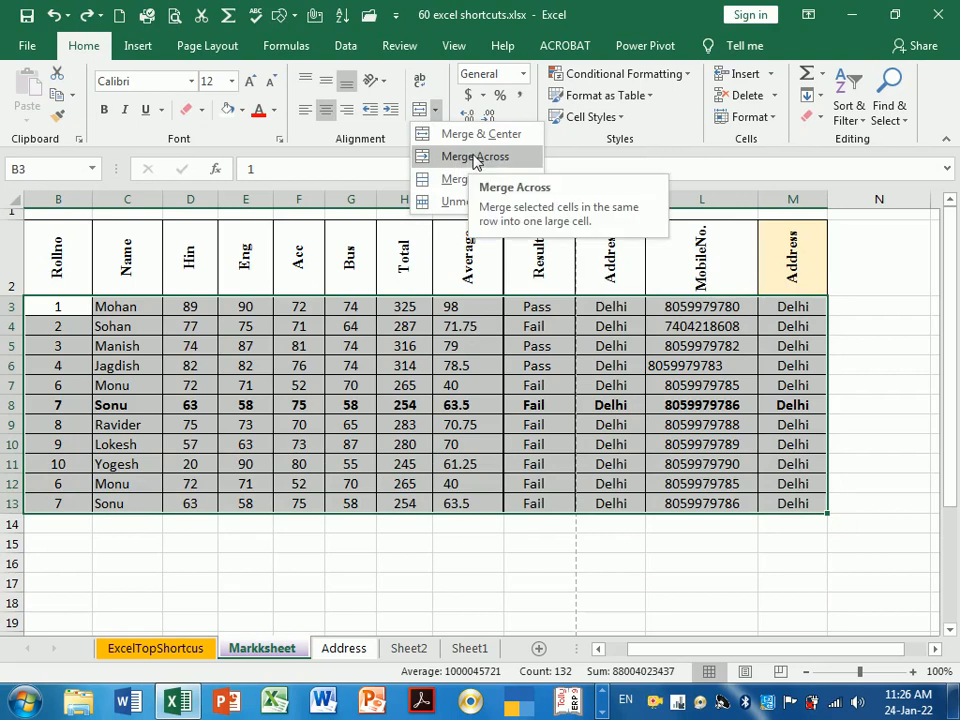
{"action": "left_click", "coordinate": [474, 157]}
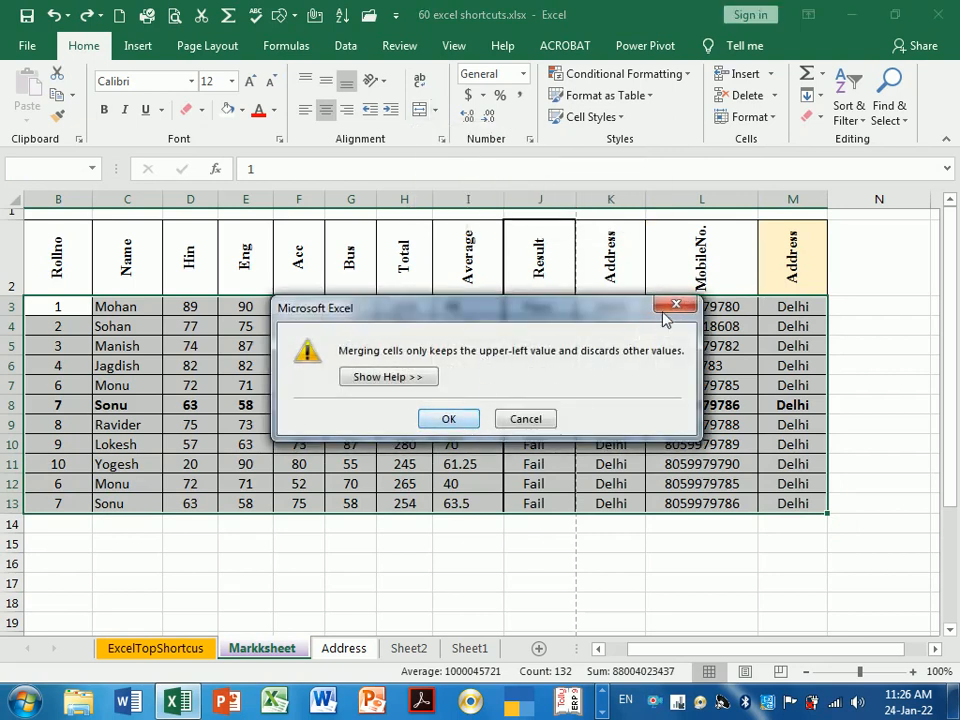
{"action": "left_click", "coordinate": [676, 305]}
Merge and center the empty cells E15:I18 below the table
{"action": "scroll", "coordinate": [509, 387], "scroll_direction": "down", "scroll_amount": 2}
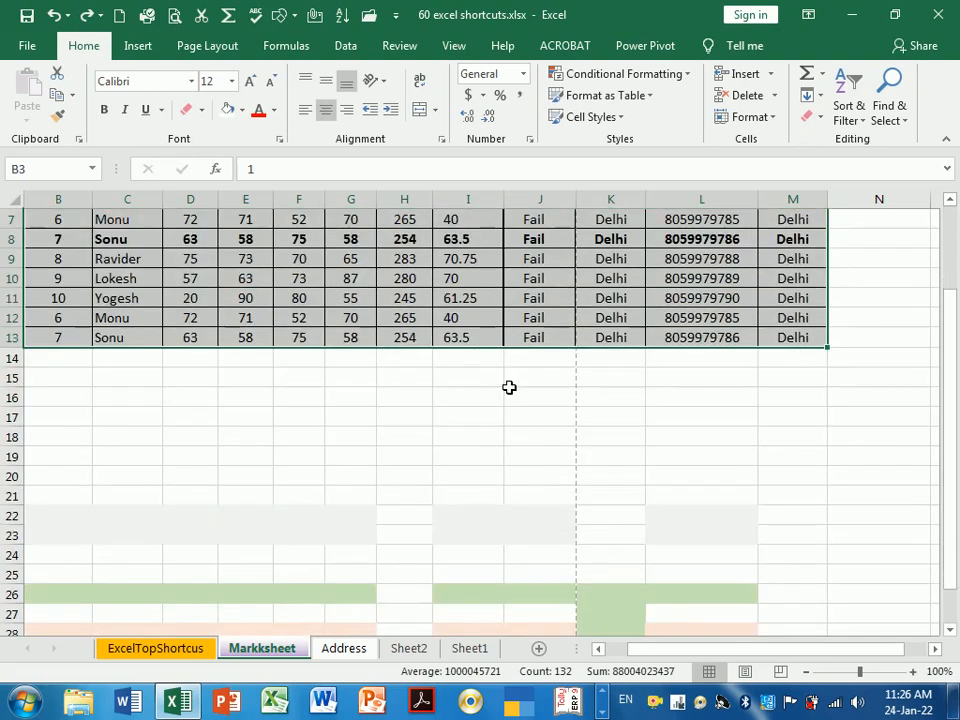
{"action": "left_click", "coordinate": [336, 420]}
{"action": "left_click", "coordinate": [246, 380]}
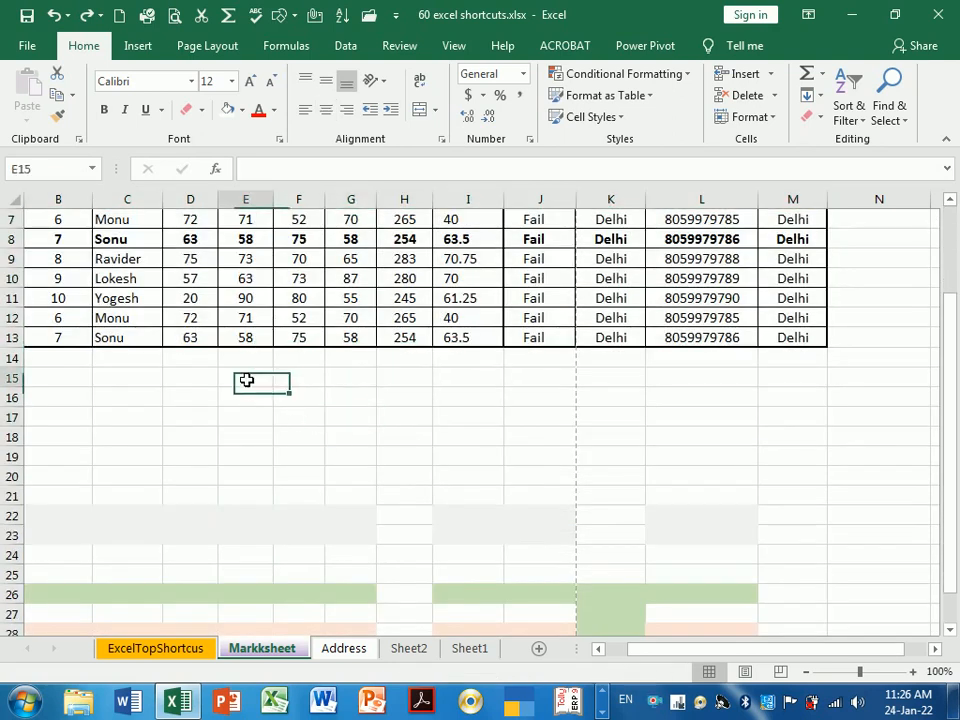
{"action": "left_click_drag", "start_coordinate": [246, 380], "coordinate": [506, 437]}
{"action": "left_click", "coordinate": [435, 109]}
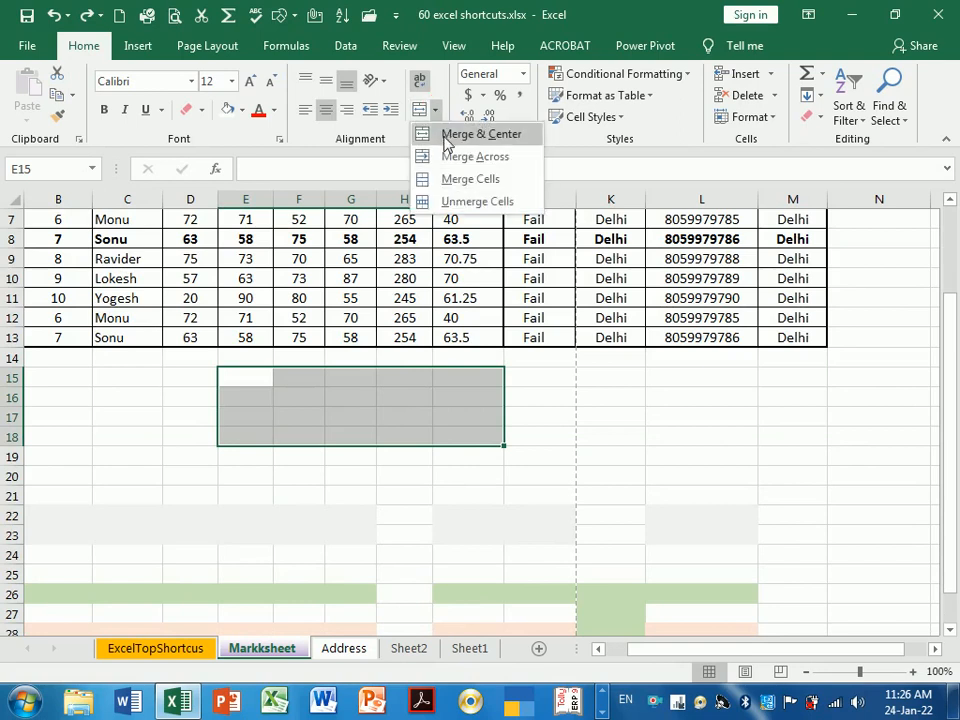
{"action": "left_click", "coordinate": [454, 139]}
{"action": "left_click", "coordinate": [444, 469]}
{"action": "left_click", "coordinate": [418, 418]}
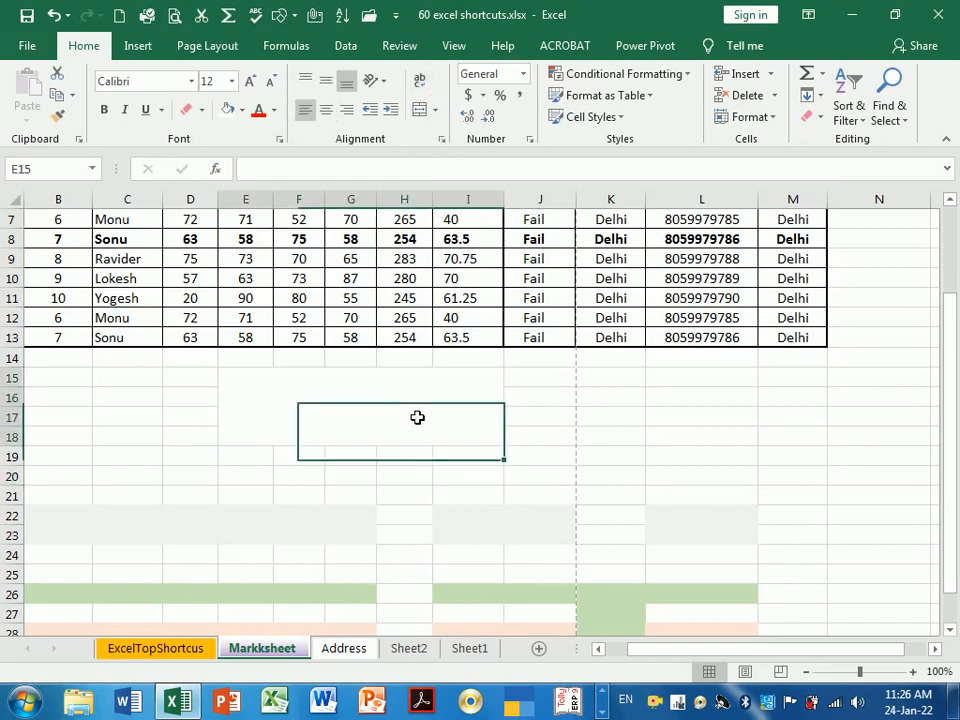
Enter "the" and "computer" on two separate lines inside the merged cell E15:I18
{"action": "scroll", "coordinate": [416, 416], "scroll_direction": "up", "scroll_amount": 2}
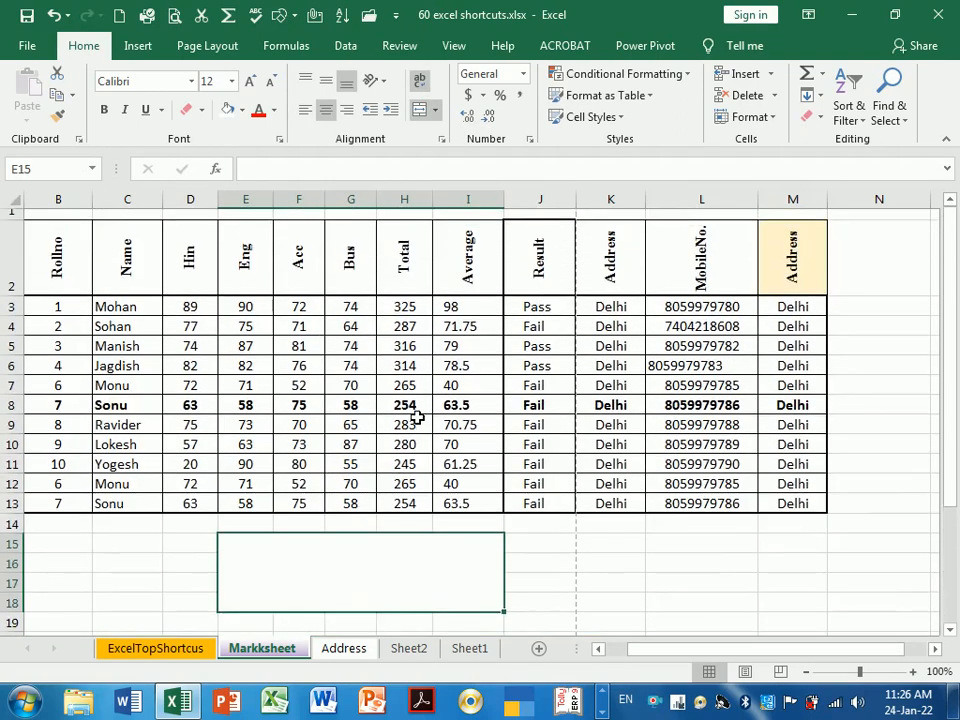
{"action": "scroll", "coordinate": [405, 368], "scroll_direction": "down", "scroll_amount": 1}
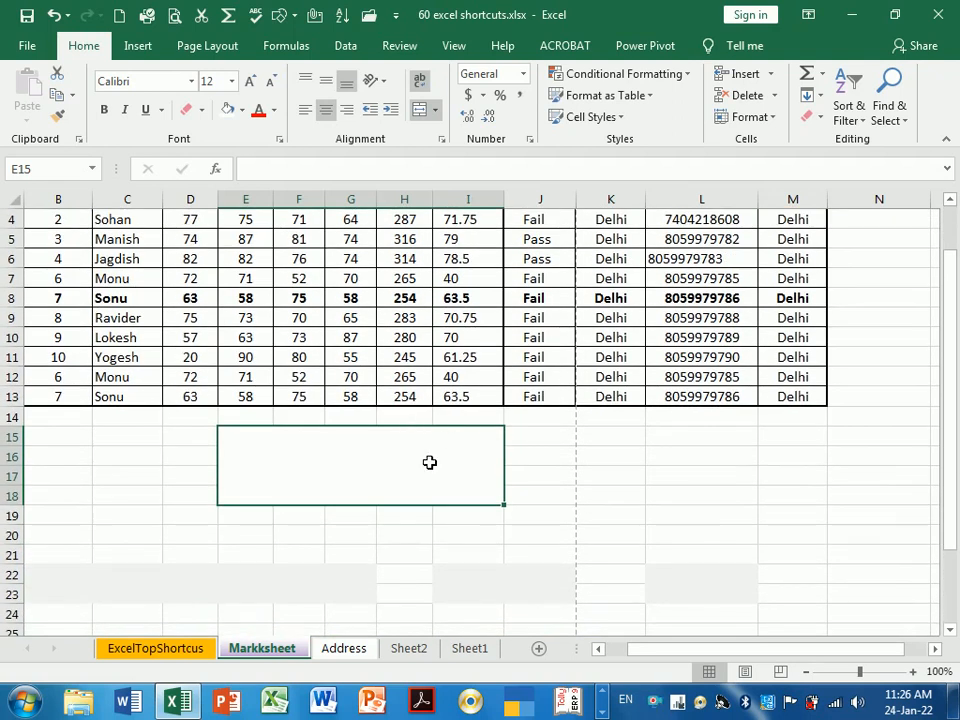
{"action": "type", "text": "th"}
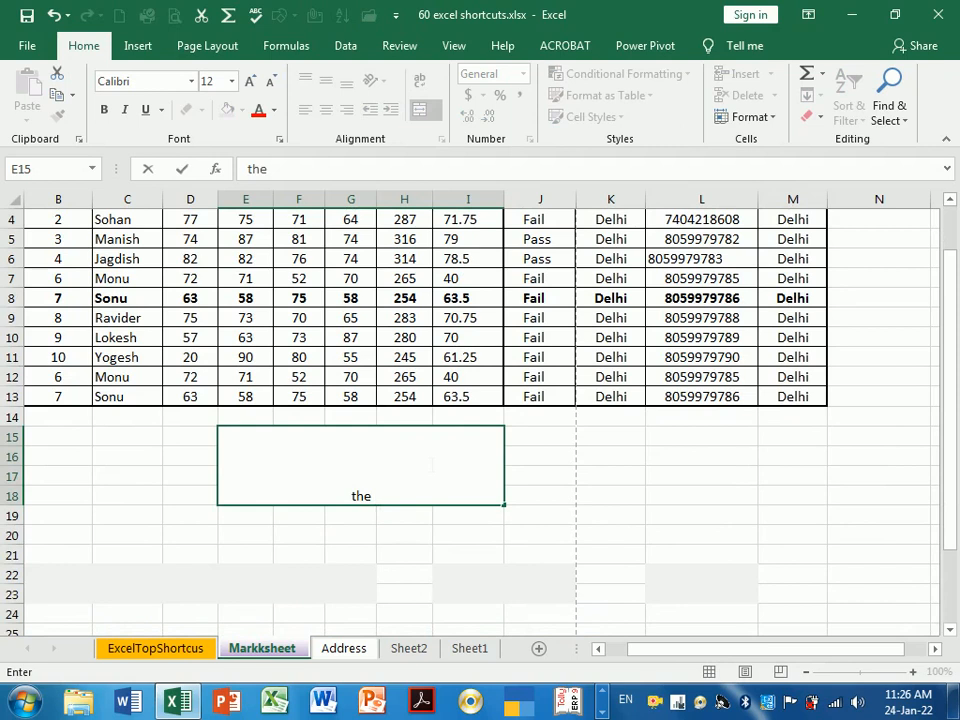
{"action": "type", "text": "e"}
{"action": "key", "text": "alt+Return"}
{"action": "type", "text": "computer"}
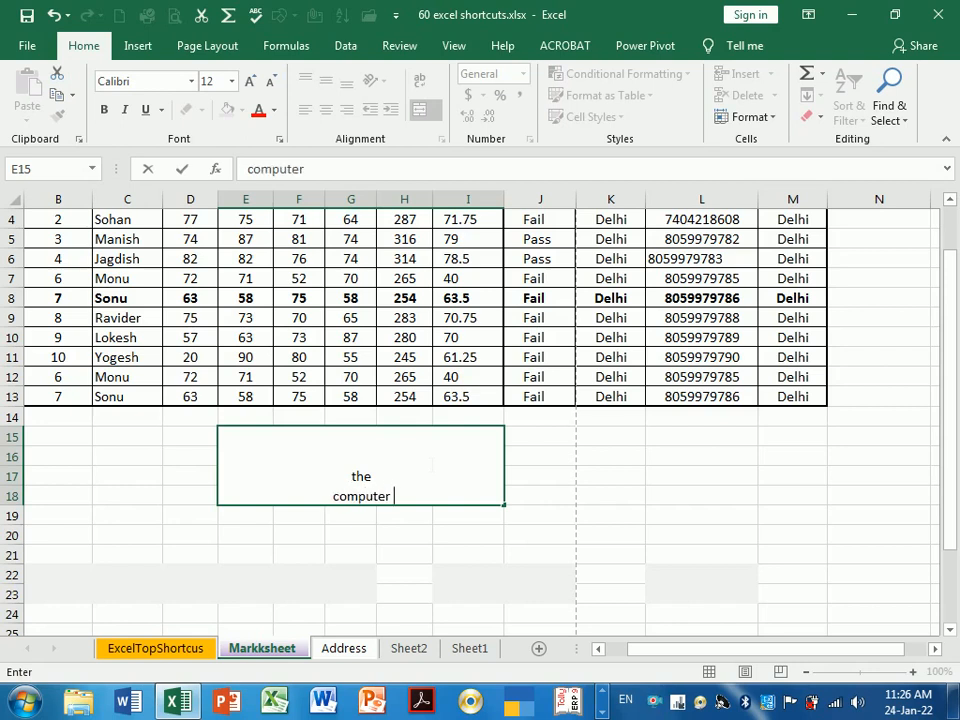
{"action": "key", "text": "Return"}
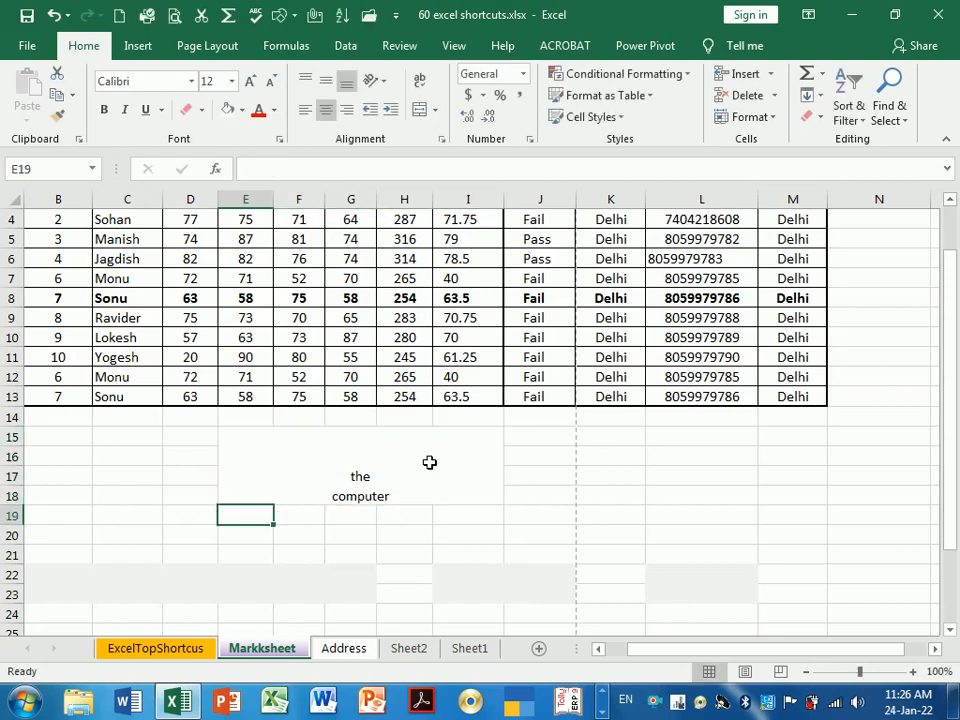
Apply Merge Across to the merged block E15:I18 so each row becomes its own merged cell
{"action": "left_click", "coordinate": [429, 462]}
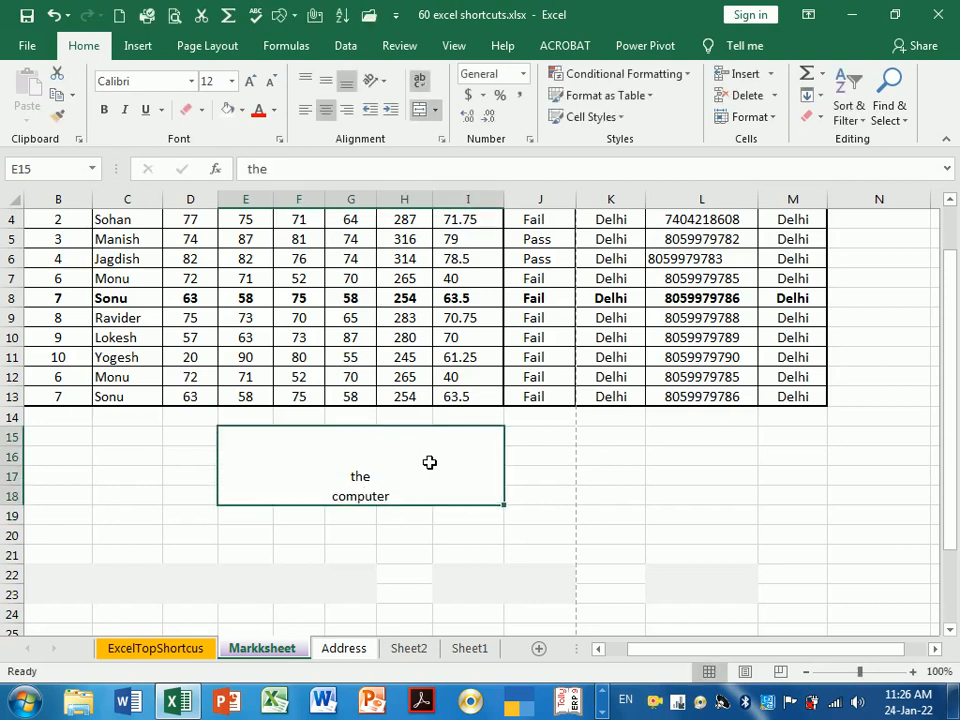
{"action": "left_click", "coordinate": [435, 109]}
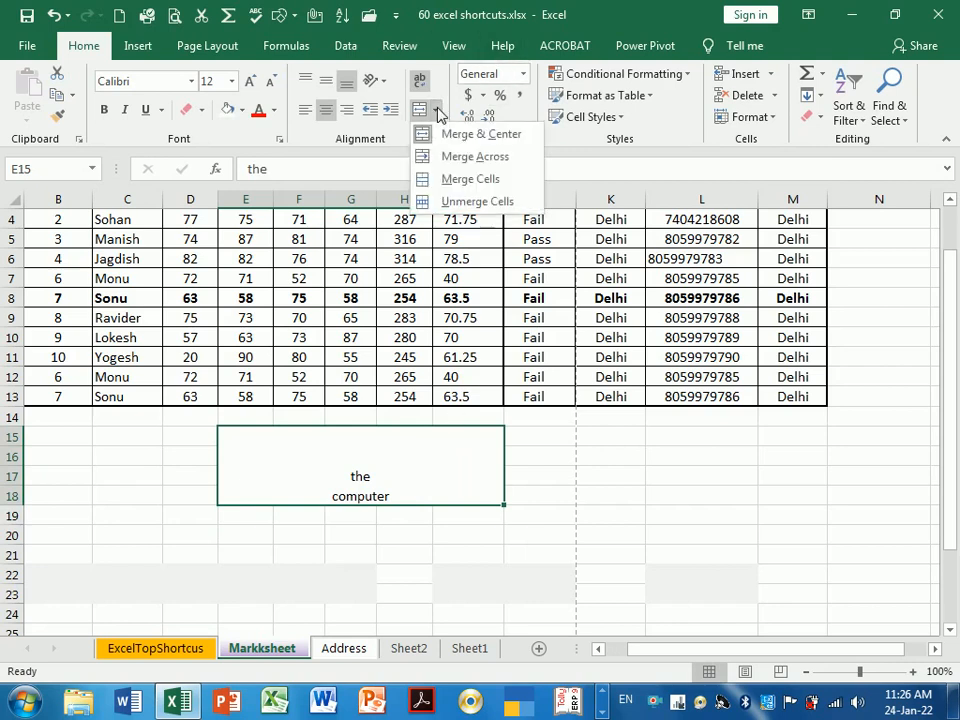
{"action": "left_click", "coordinate": [470, 156]}
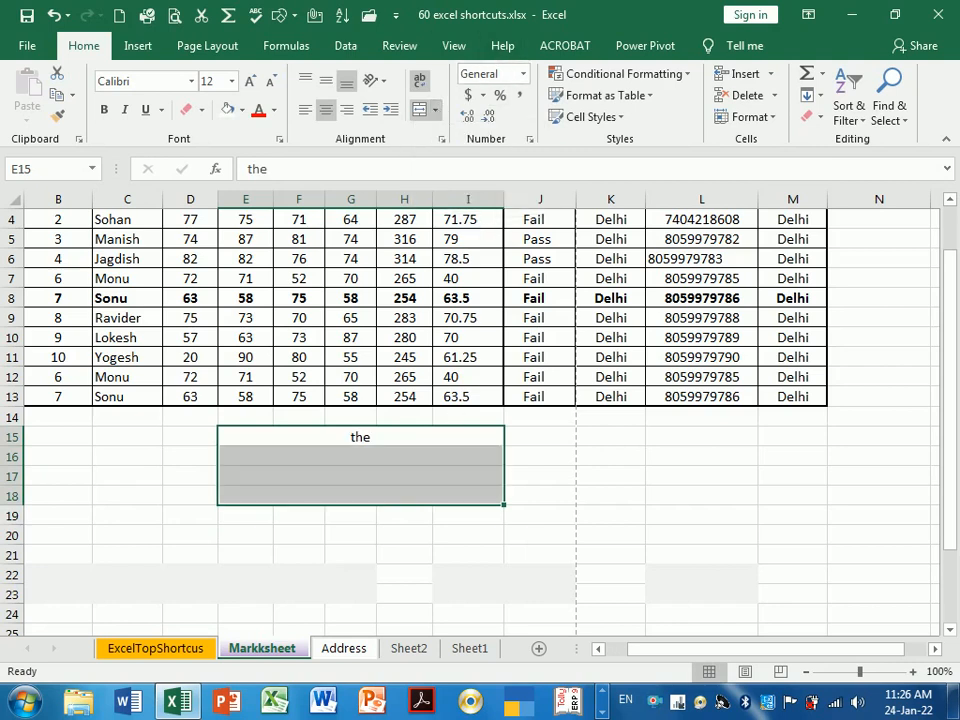
Check rows 15 to 18 of E15:I18 one by one to see how each row is merged
{"action": "left_click", "coordinate": [429, 519]}
{"action": "left_click", "coordinate": [386, 459]}
{"action": "left_click", "coordinate": [379, 441]}
{"action": "left_click", "coordinate": [384, 482]}
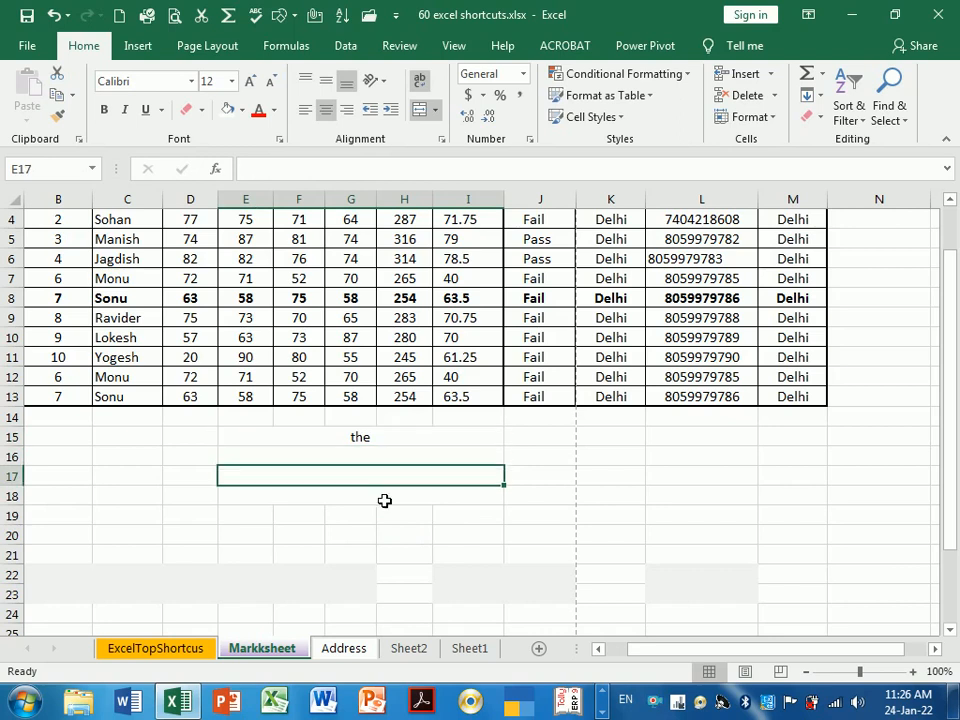
{"action": "left_click", "coordinate": [384, 500]}
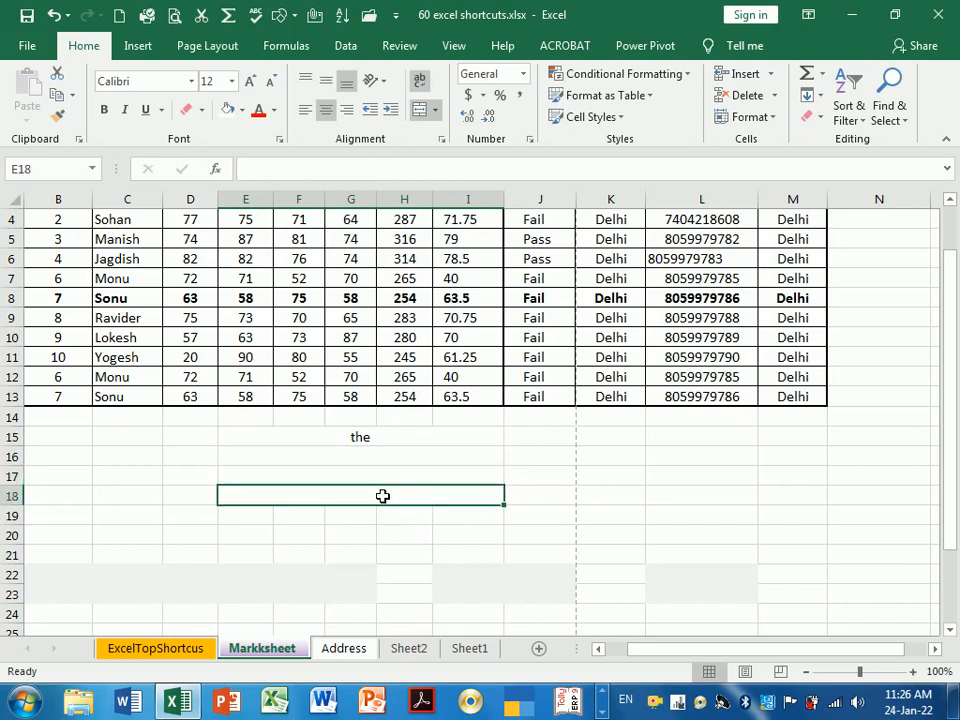
{"action": "left_click", "coordinate": [379, 478]}
{"action": "left_click", "coordinate": [378, 458]}
{"action": "left_click", "coordinate": [372, 440]}
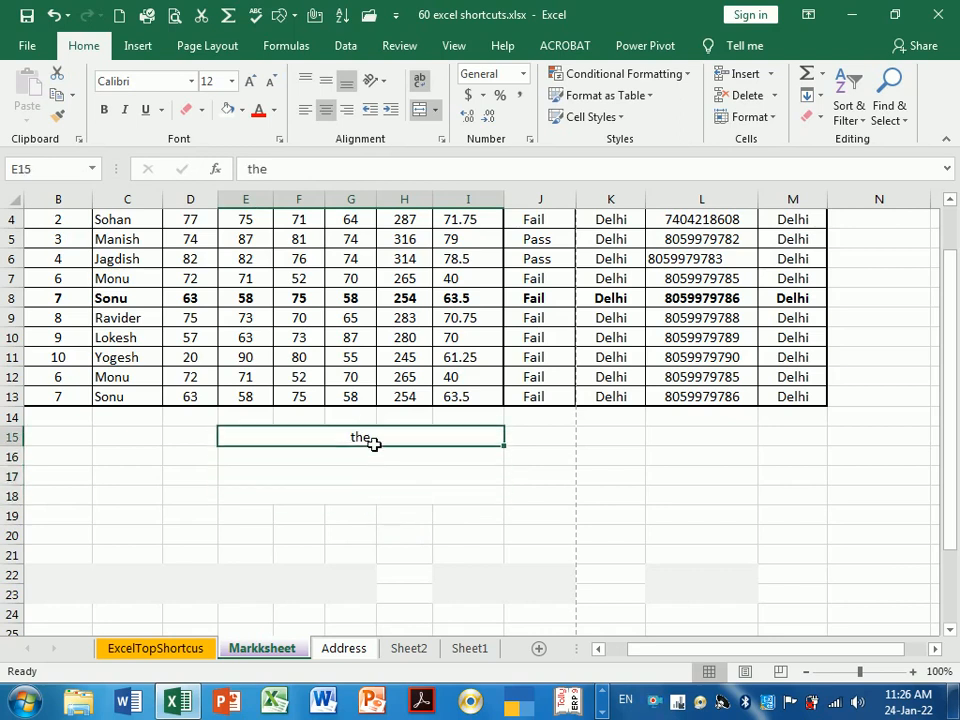
Clear the text from merged row 15, and turn the separately merged rows E15:I18 into one merged and centered block
{"action": "key", "text": "Delete"}
{"action": "left_click_drag", "start_coordinate": [373, 444], "coordinate": [369, 495]}
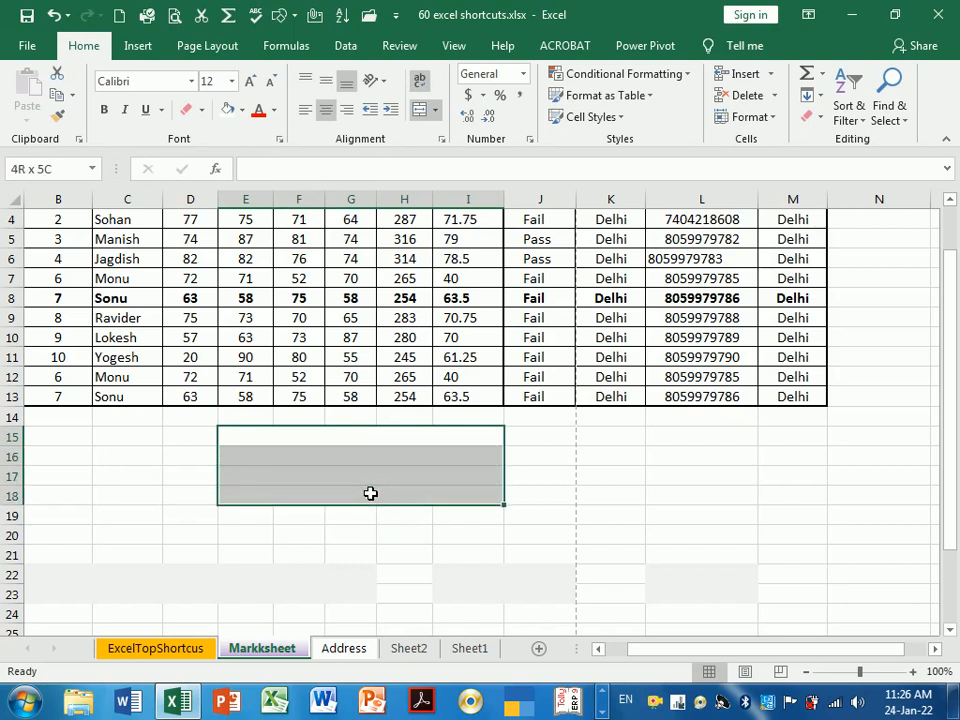
{"action": "left_click", "coordinate": [424, 106]}
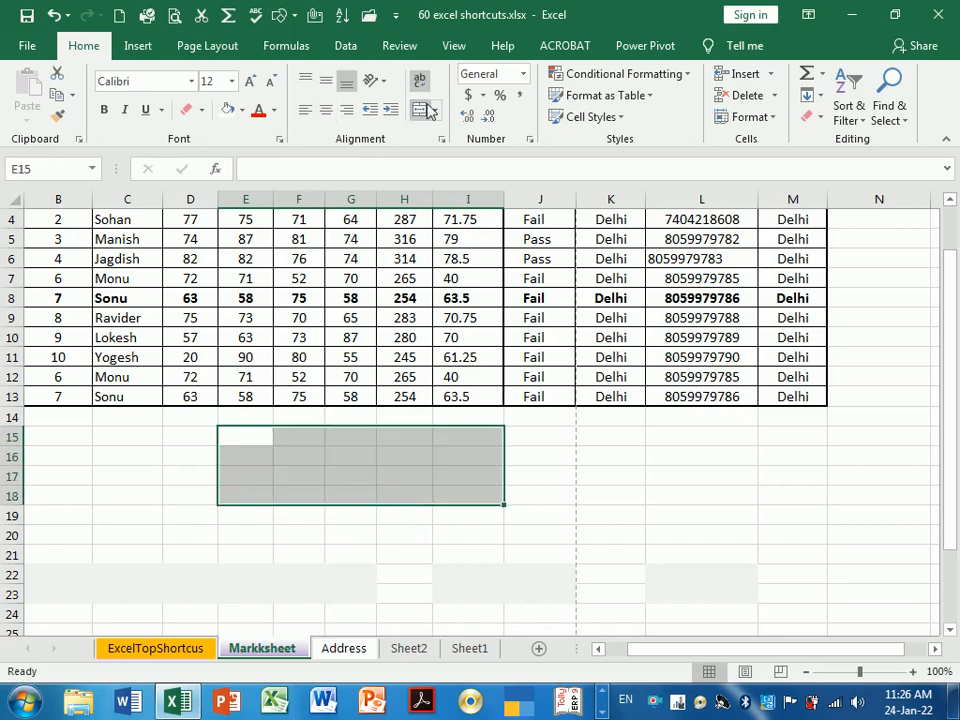
{"action": "left_click", "coordinate": [424, 107]}
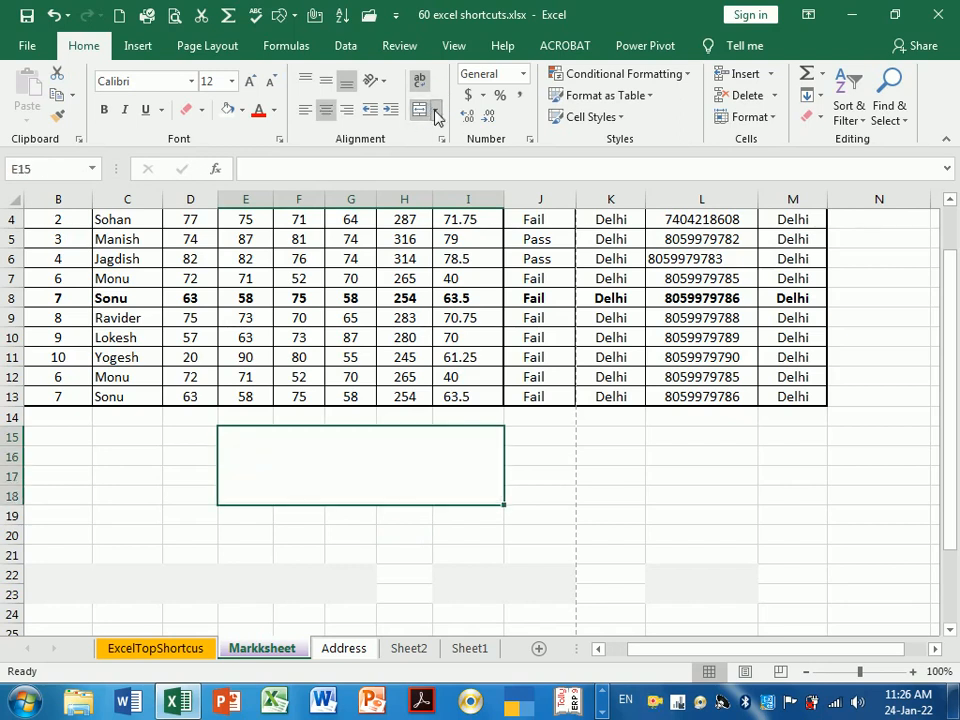
Unmerge the block E15:I18, and combine it again with the Merge Cells option
{"action": "left_click", "coordinate": [435, 112]}
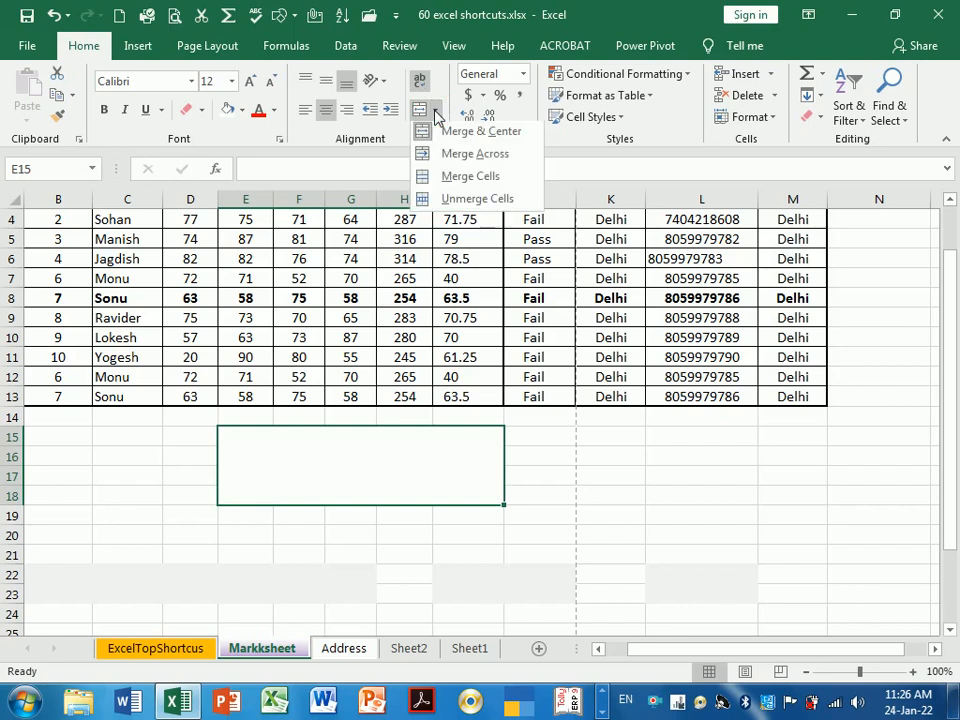
{"action": "left_click", "coordinate": [472, 203]}
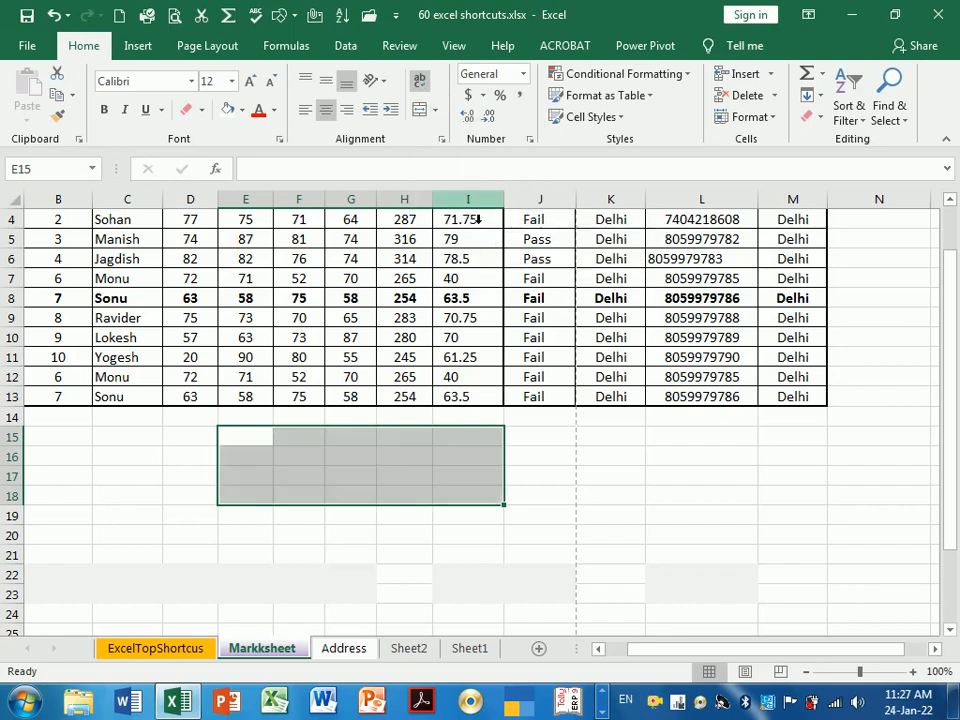
{"action": "left_click", "coordinate": [437, 111]}
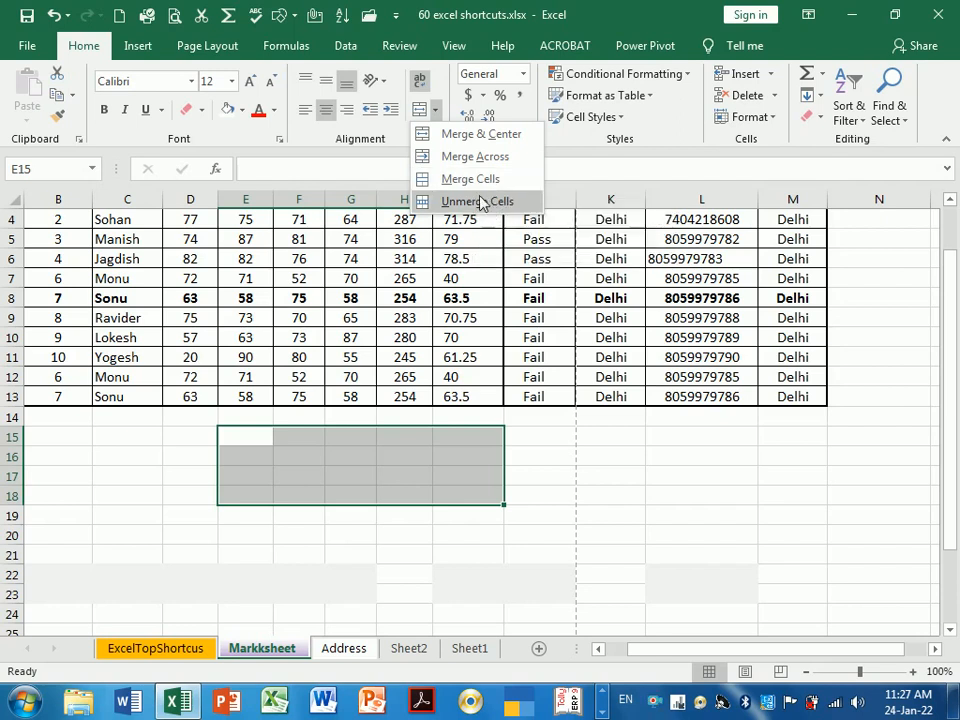
{"action": "left_click", "coordinate": [476, 188]}
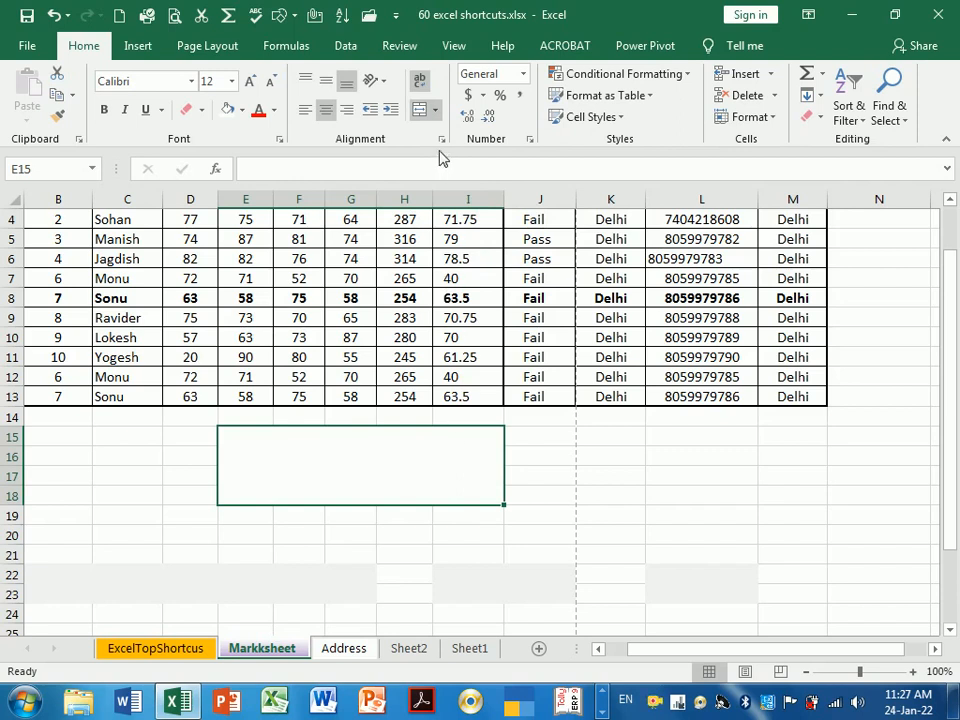
{"action": "left_click", "coordinate": [538, 477]}
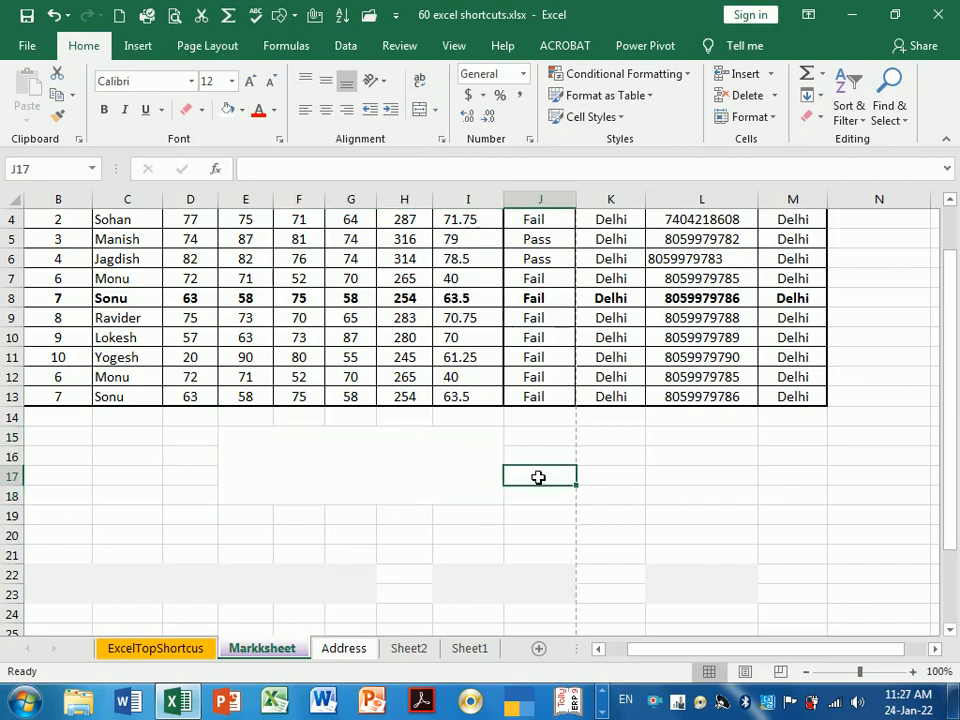
{"action": "left_click", "coordinate": [458, 463]}
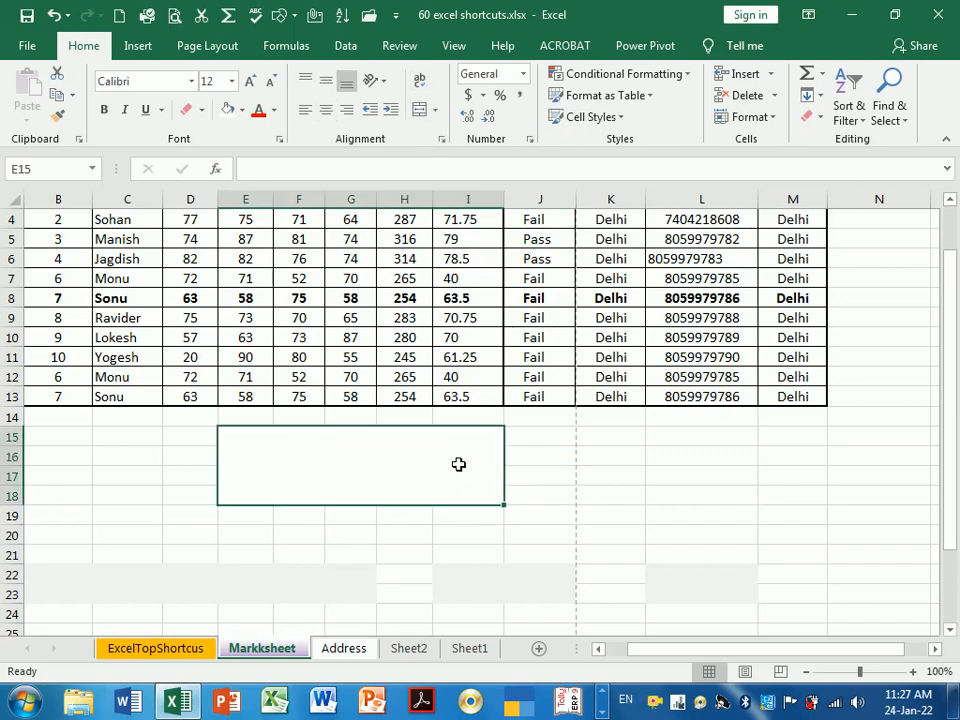
{"action": "left_click", "coordinate": [523, 76]}
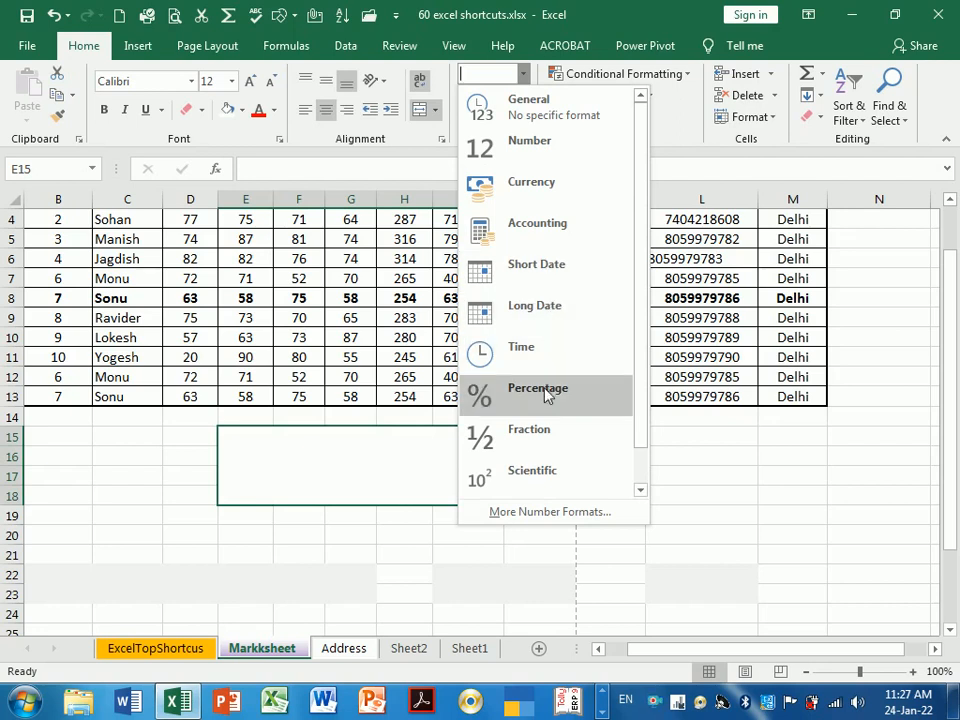
{"action": "left_click_drag", "start_coordinate": [642, 252], "coordinate": [636, 179]}
{"action": "left_click", "coordinate": [727, 511]}
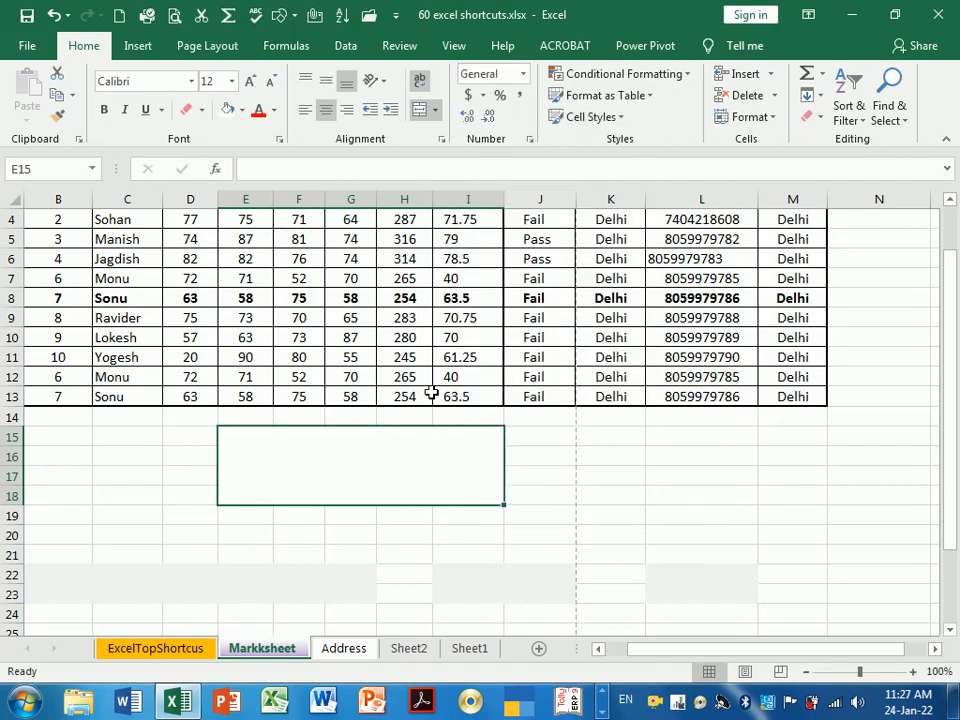
Delete columns K to M, holding the two Address columns and MobileNo., from the sheet
{"action": "scroll", "coordinate": [229, 290], "scroll_direction": "up", "scroll_amount": 1}
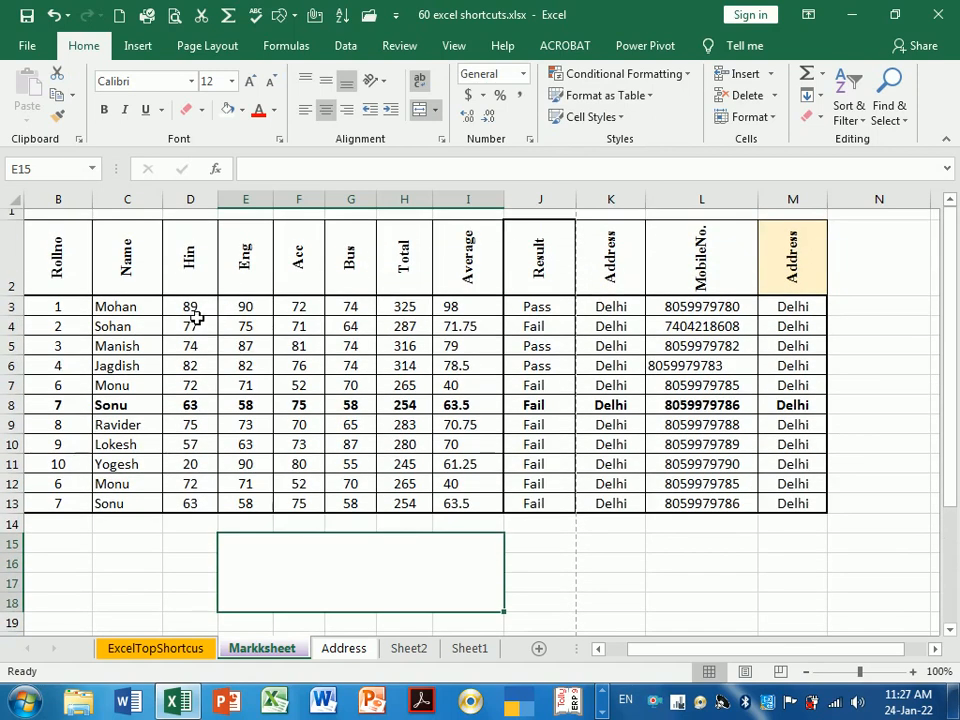
{"action": "left_click_drag", "start_coordinate": [197, 316], "coordinate": [507, 516]}
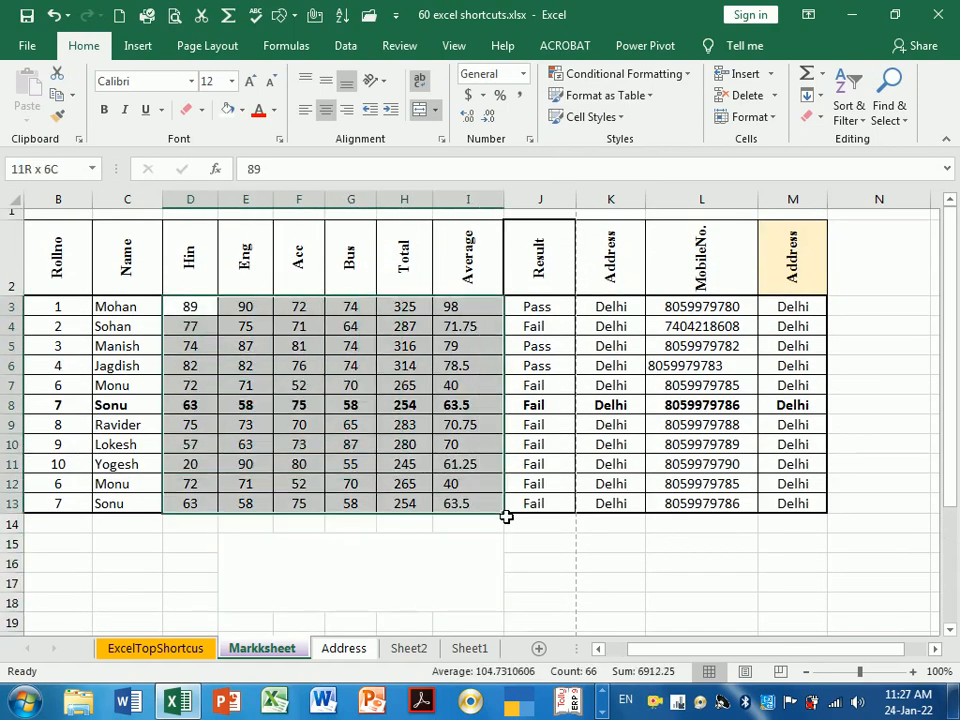
{"action": "left_click", "coordinate": [540, 199]}
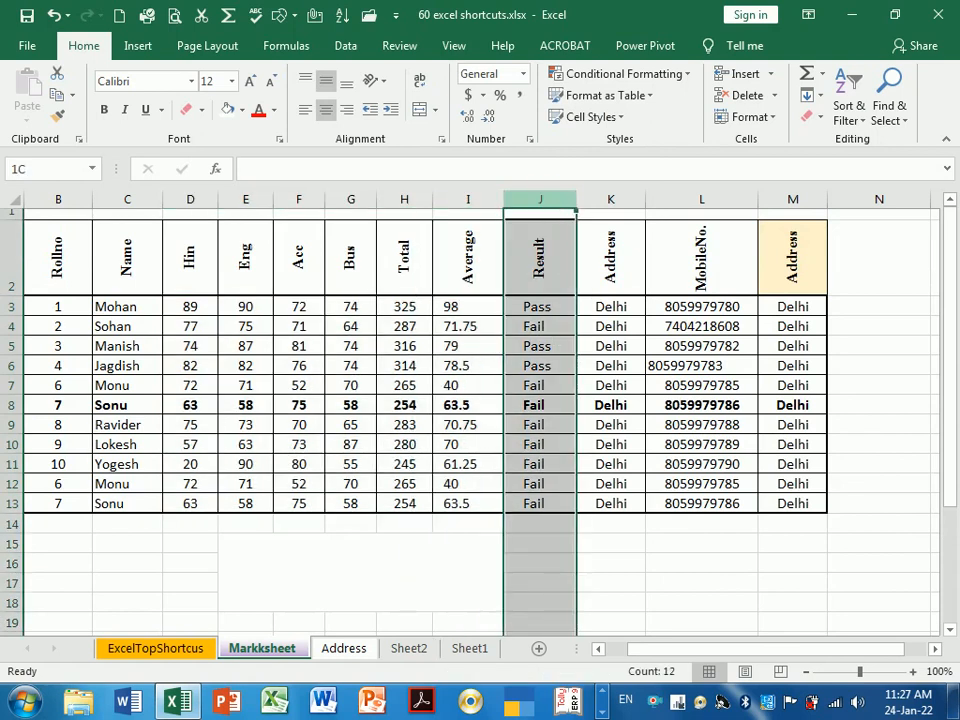
{"action": "left_click_drag", "start_coordinate": [620, 210], "coordinate": [831, 214]}
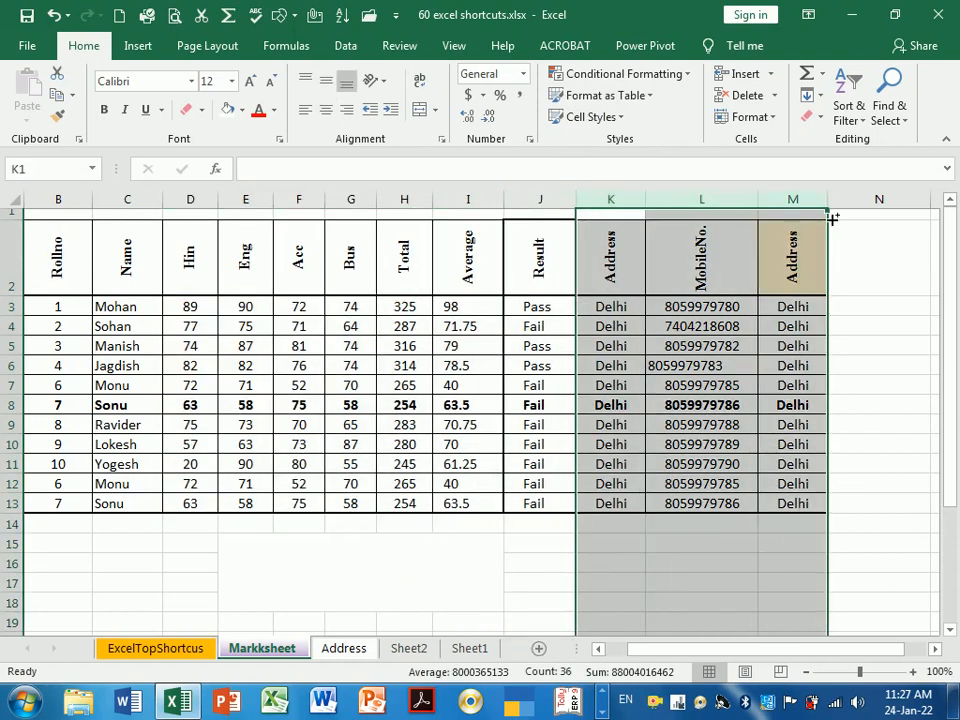
{"action": "key", "text": "Delete"}
{"action": "left_click", "coordinate": [429, 528]}
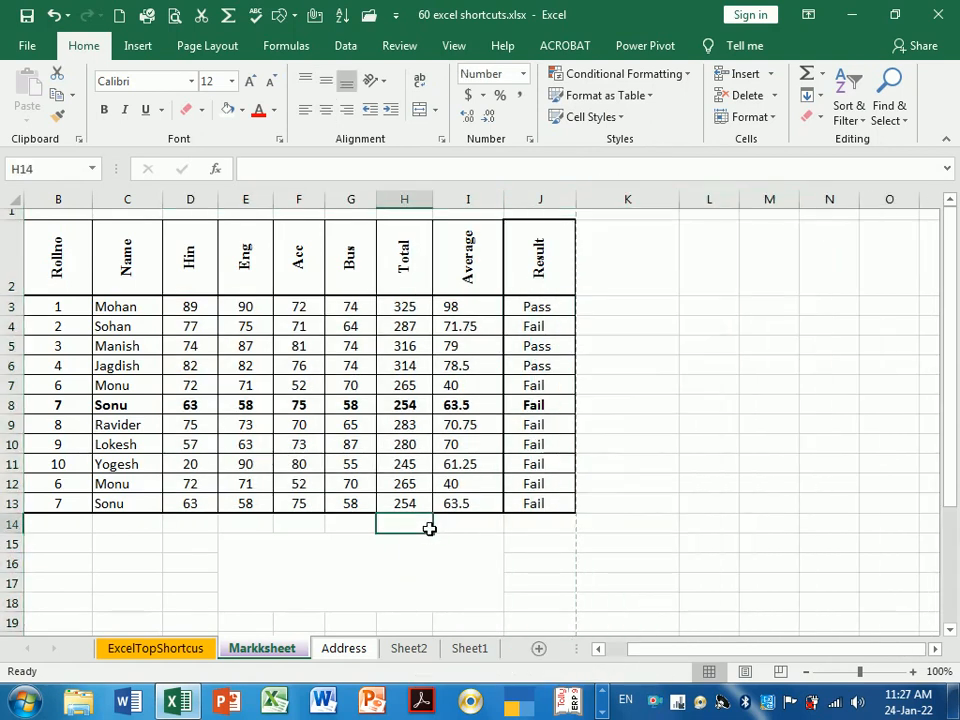
Open the number format choices for the Average values in I3:I13
{"action": "scroll", "coordinate": [429, 528], "scroll_direction": "up", "scroll_amount": 1}
{"action": "scroll", "coordinate": [455, 516], "scroll_direction": "up", "scroll_amount": 1}
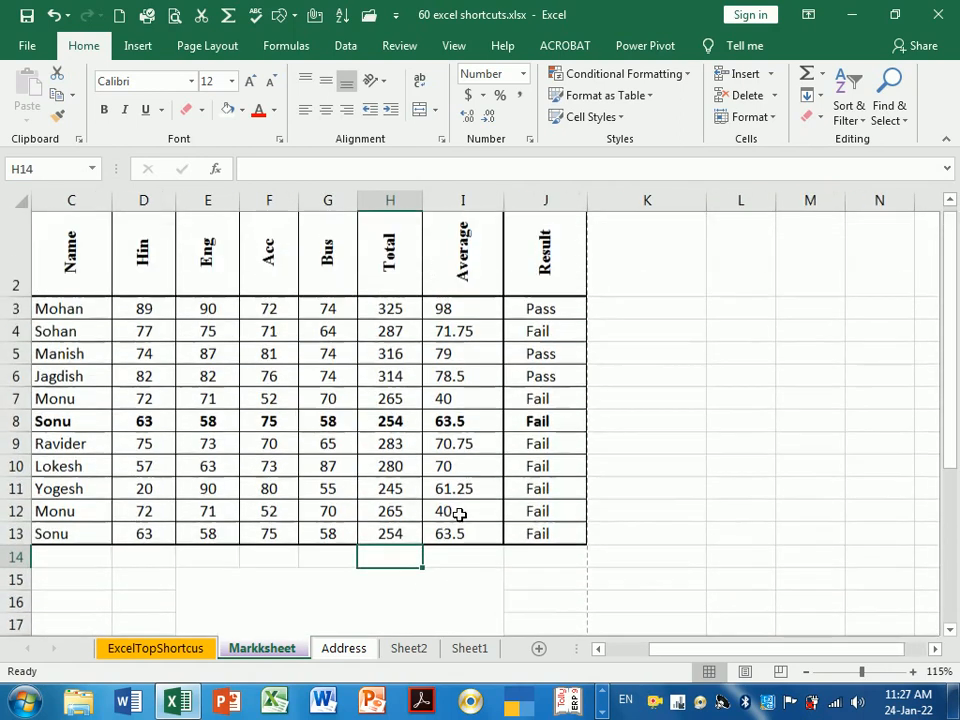
{"action": "left_click_drag", "start_coordinate": [686, 662], "coordinate": [639, 668]}
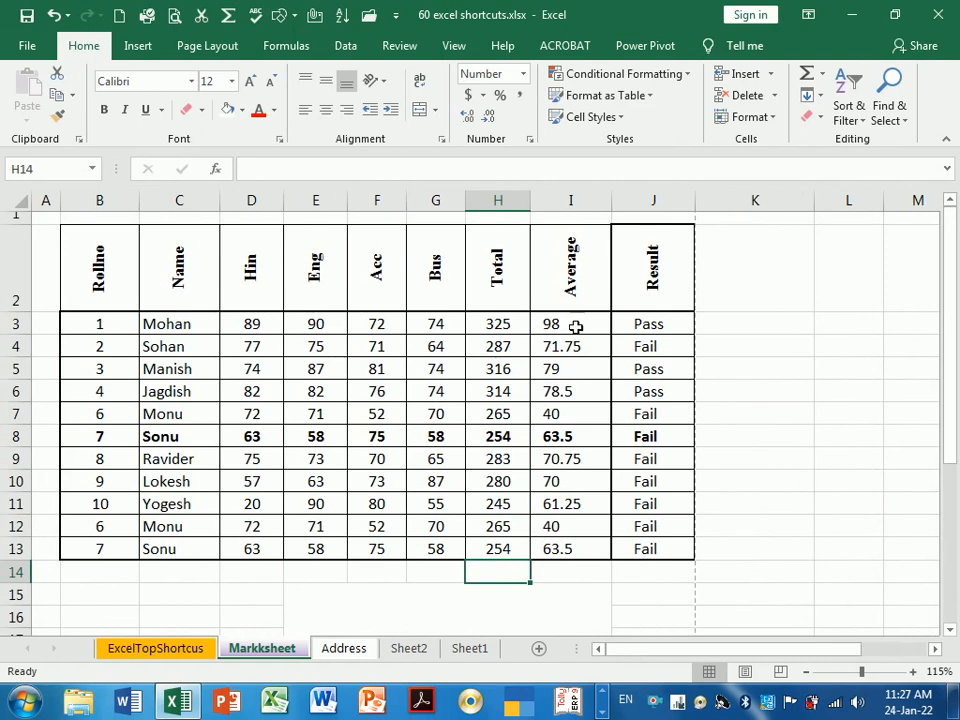
{"action": "left_click_drag", "start_coordinate": [576, 327], "coordinate": [580, 556]}
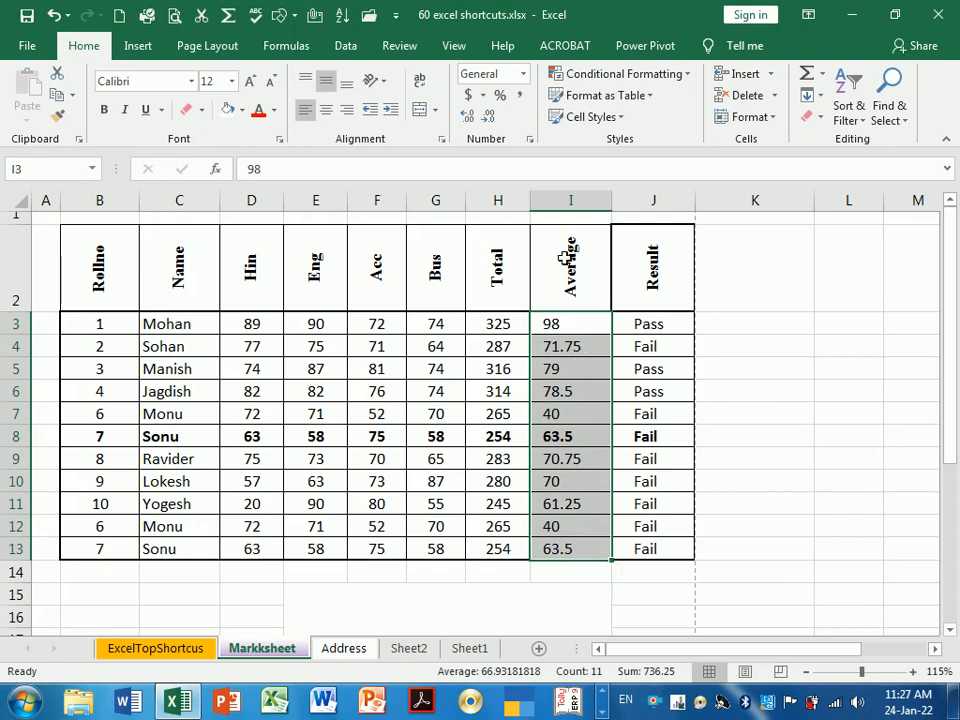
{"action": "left_click", "coordinate": [522, 74]}
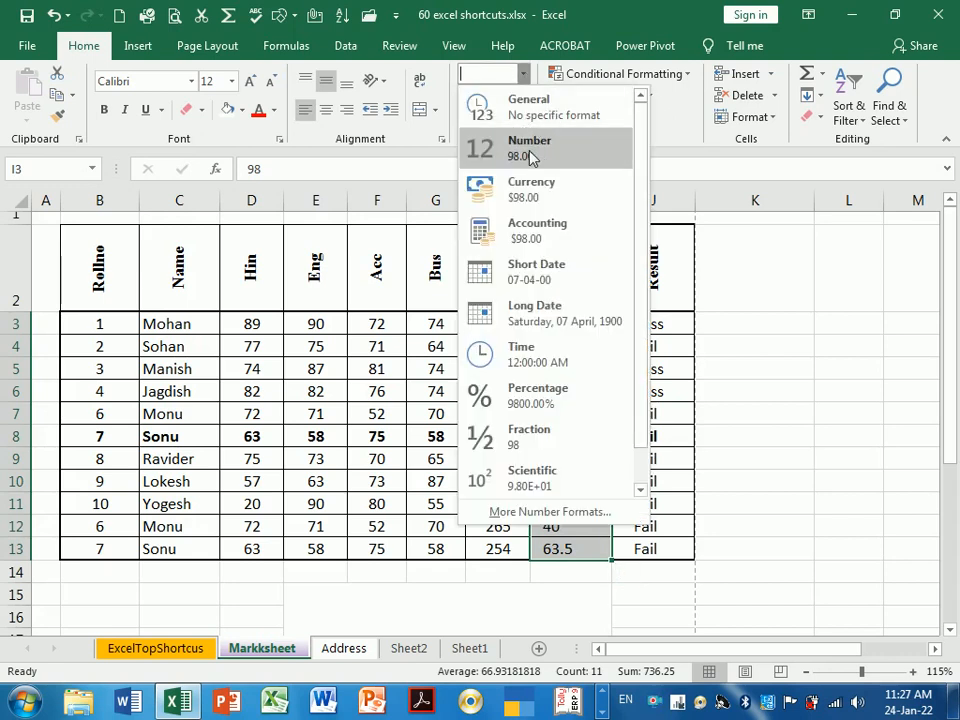
Apply the Number format to the Average values in I3:I13, reduce them to zero decimals and restore two decimals
{"action": "left_click", "coordinate": [531, 156]}
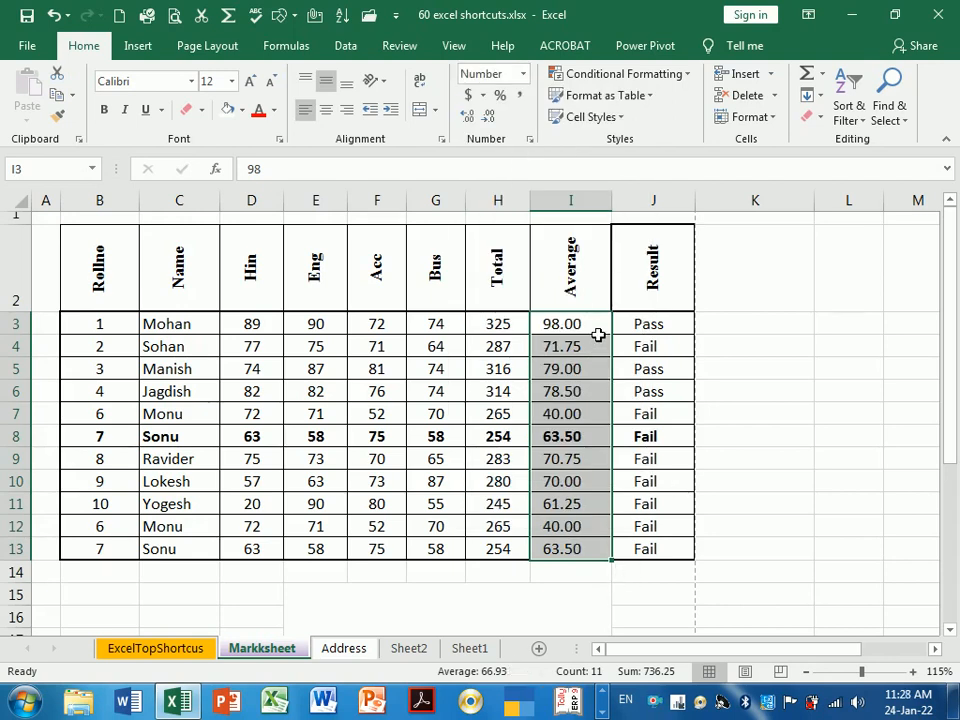
{"action": "left_click", "coordinate": [489, 118]}
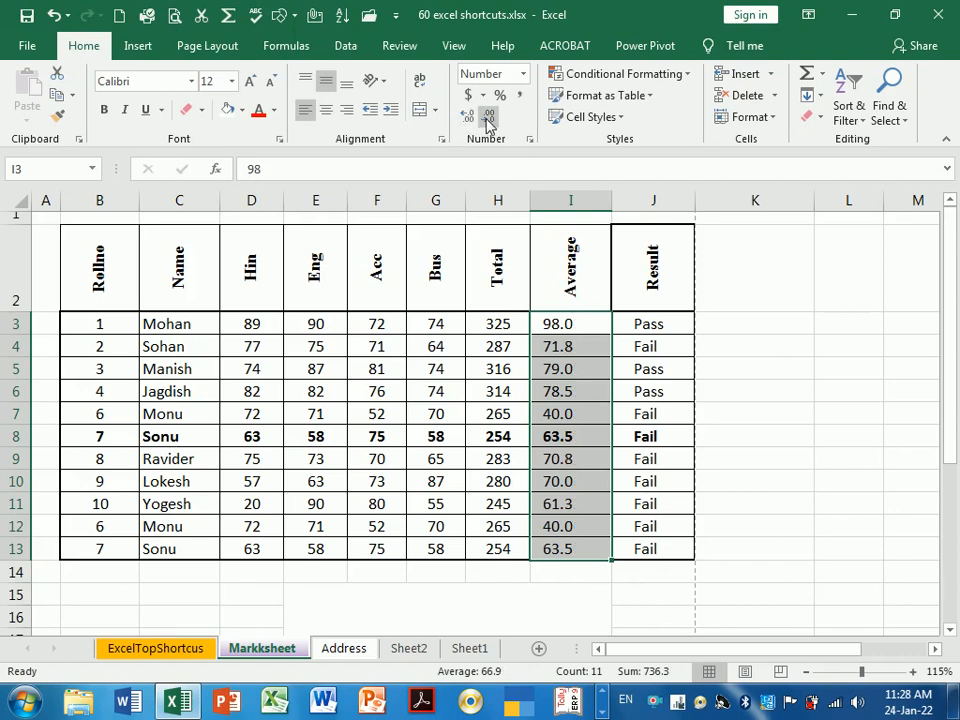
{"action": "left_click", "coordinate": [489, 118]}
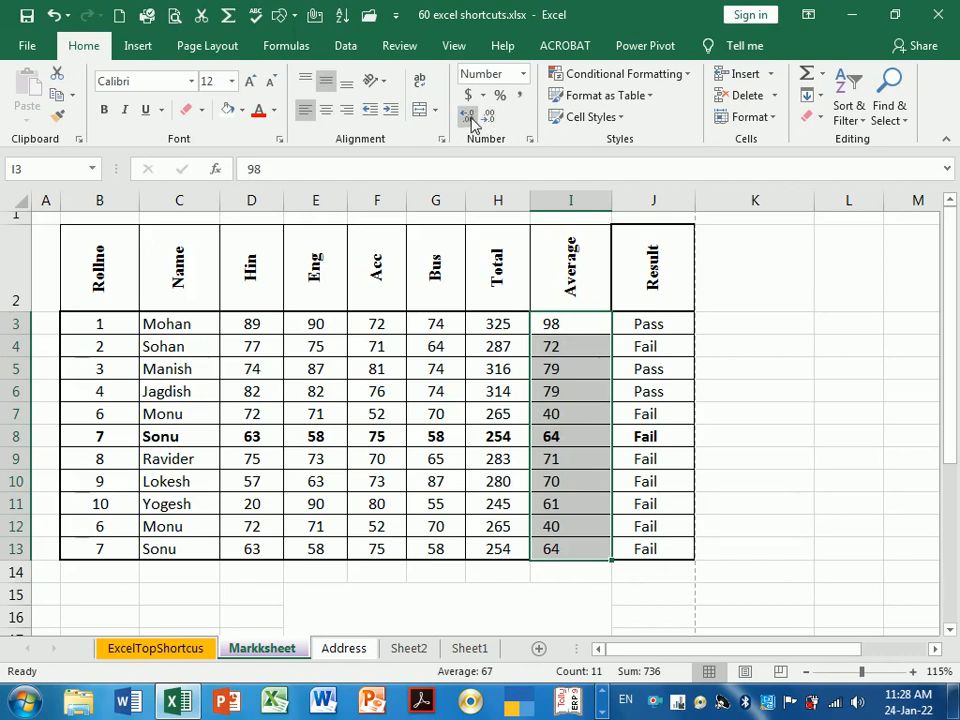
{"action": "left_click", "coordinate": [468, 118]}
{"action": "left_click", "coordinate": [468, 118]}
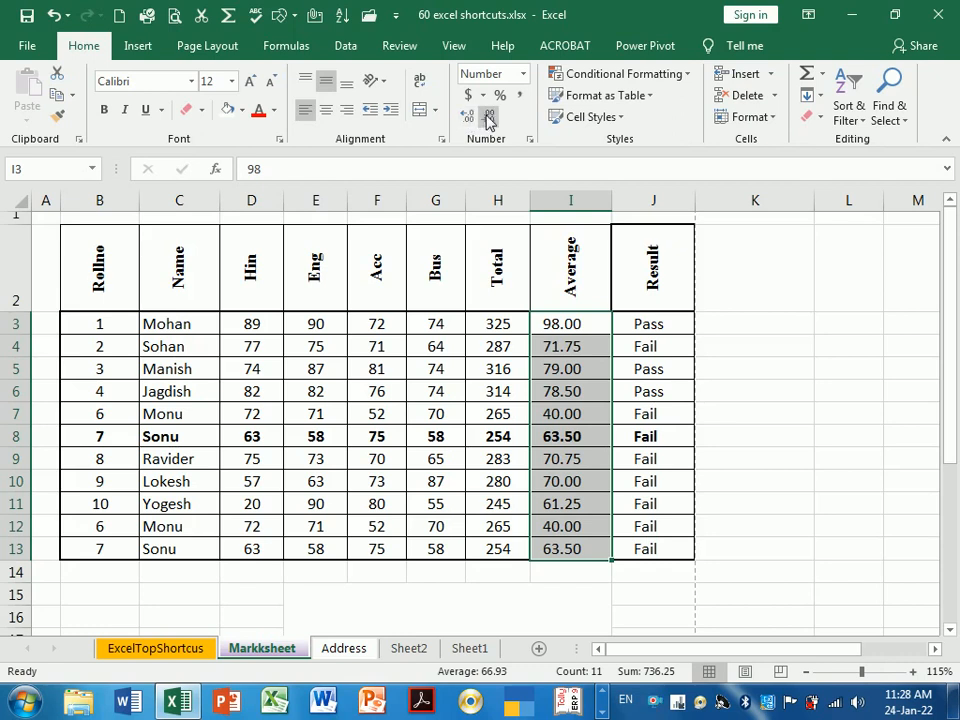
Show the Average values in I3:I13 with one decimal place
{"action": "left_click", "coordinate": [488, 118]}
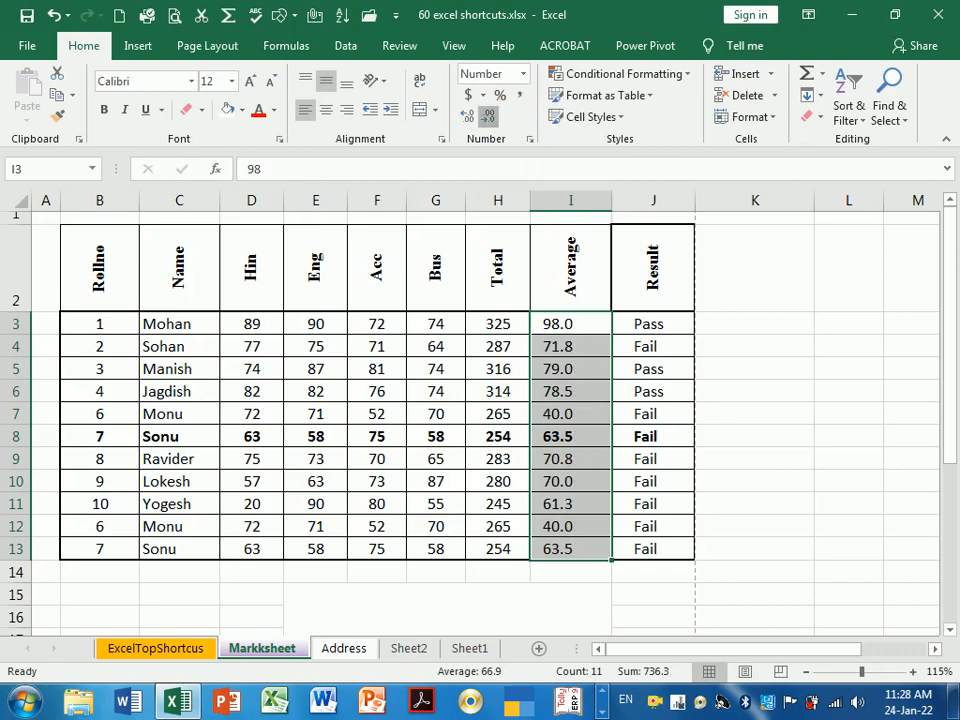
{"action": "left_click", "coordinate": [488, 118]}
{"action": "left_click", "coordinate": [469, 118]}
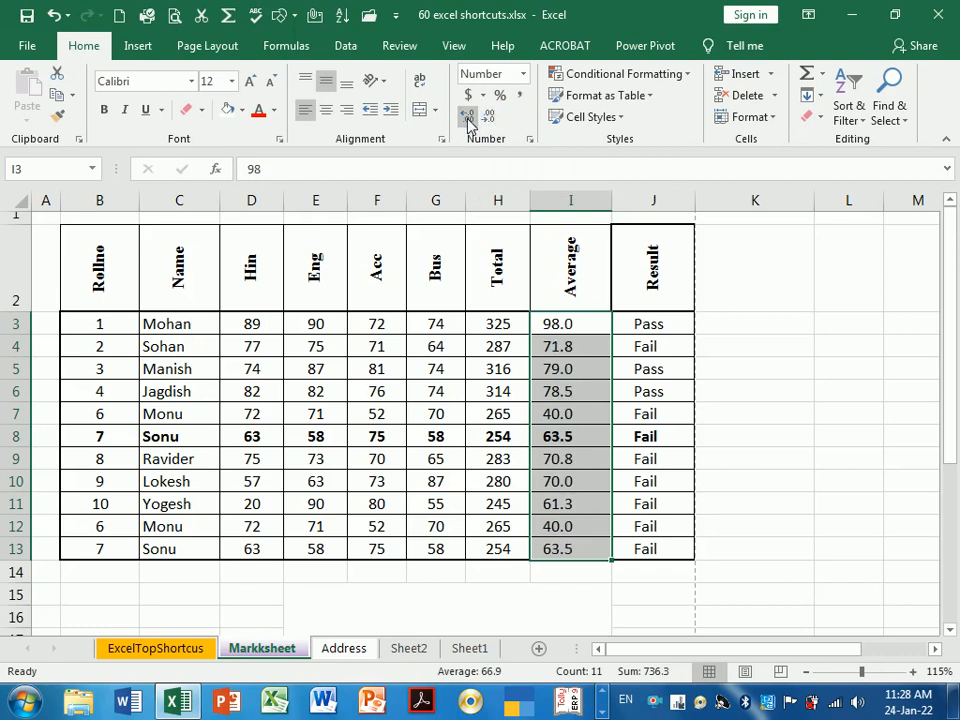
{"action": "left_click", "coordinate": [488, 118]}
{"action": "left_click", "coordinate": [469, 118]}
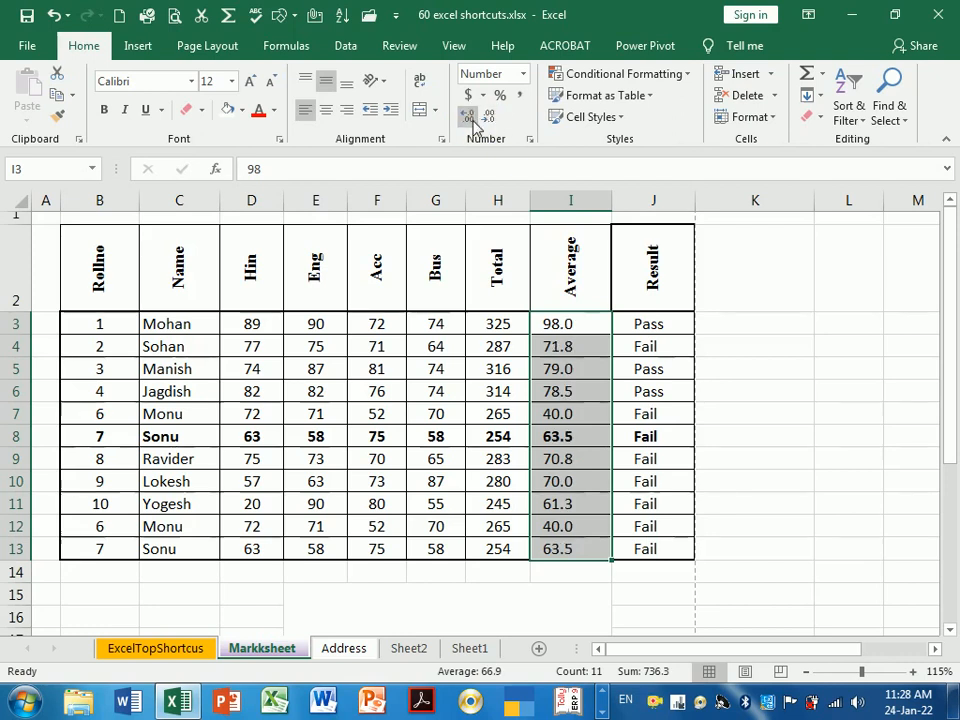
{"action": "left_click", "coordinate": [522, 74]}
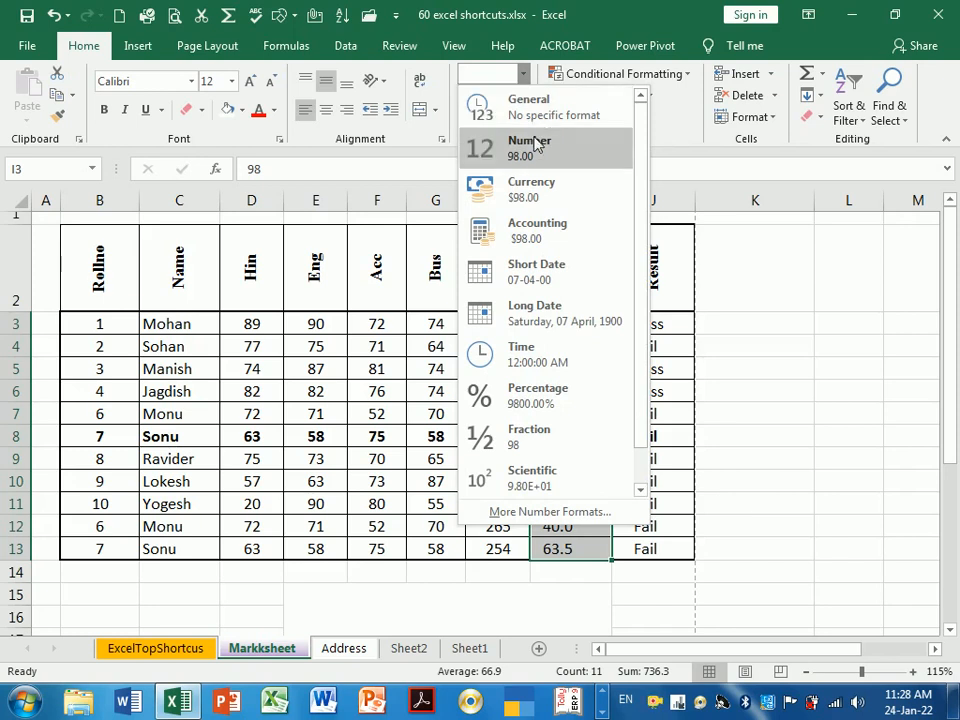
{"action": "left_click", "coordinate": [737, 306]}
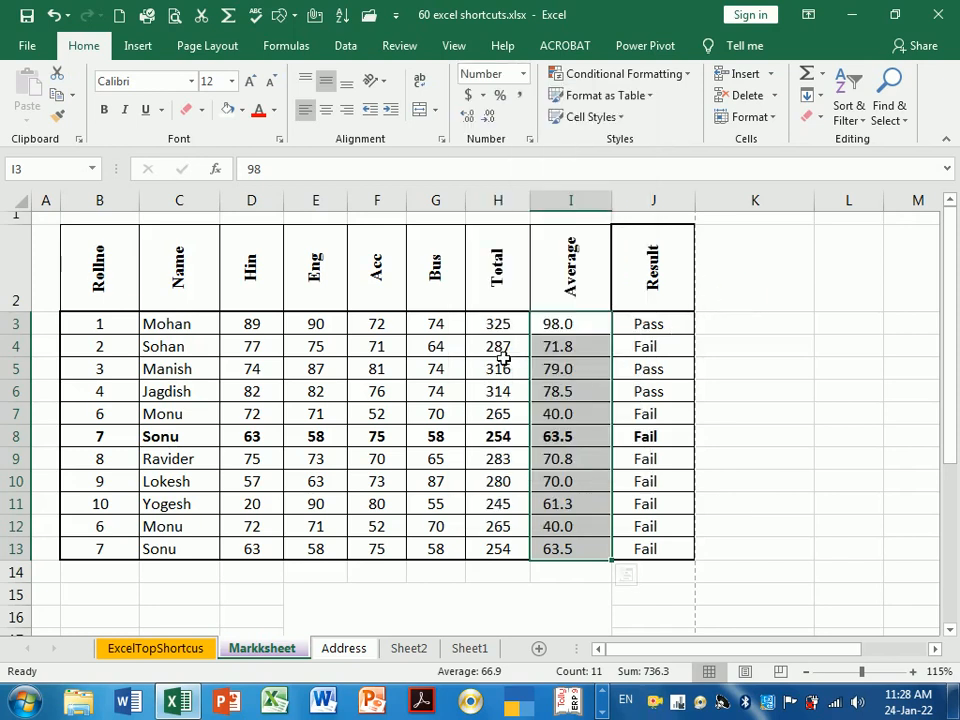
{"action": "left_click", "coordinate": [578, 368]}
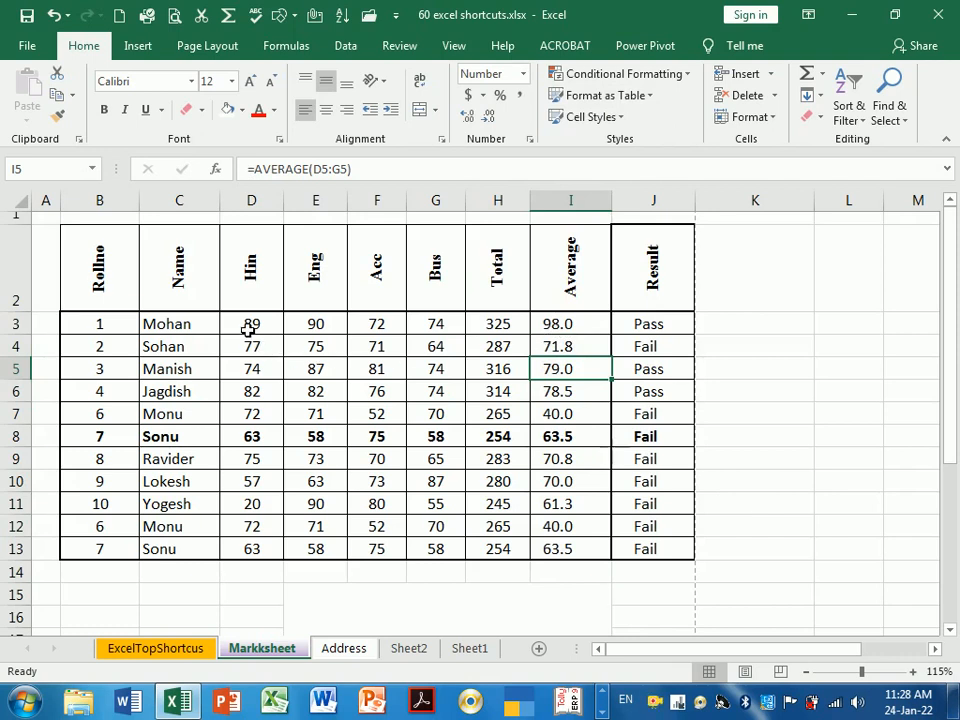
Apply the Currency format to the marks, totals and averages in D3:I13
{"action": "left_click_drag", "start_coordinate": [251, 330], "coordinate": [570, 548]}
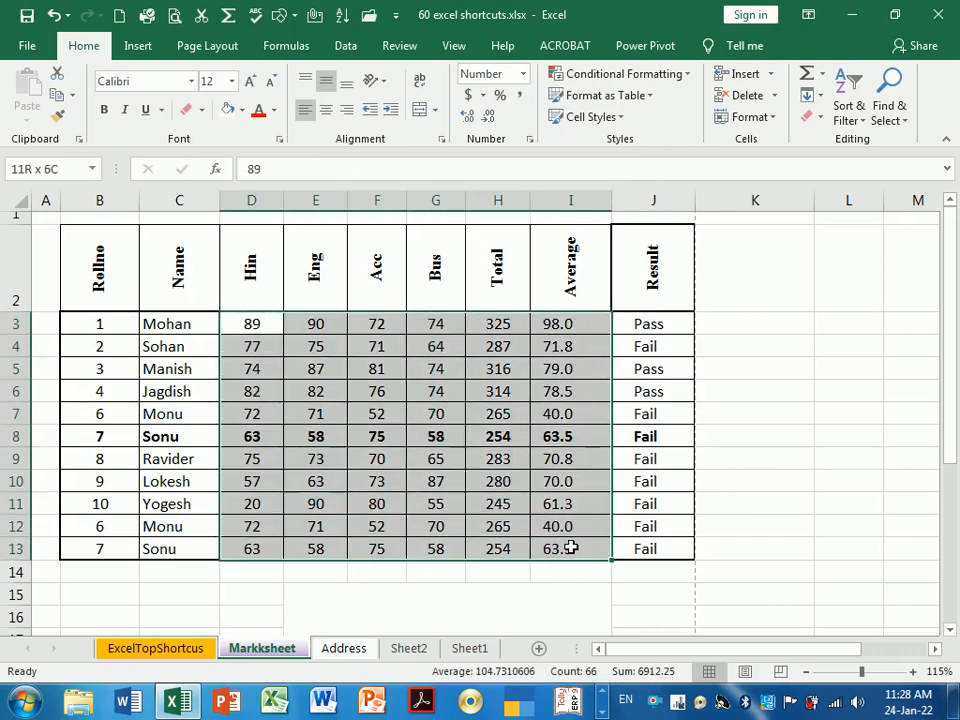
{"action": "left_click", "coordinate": [529, 77]}
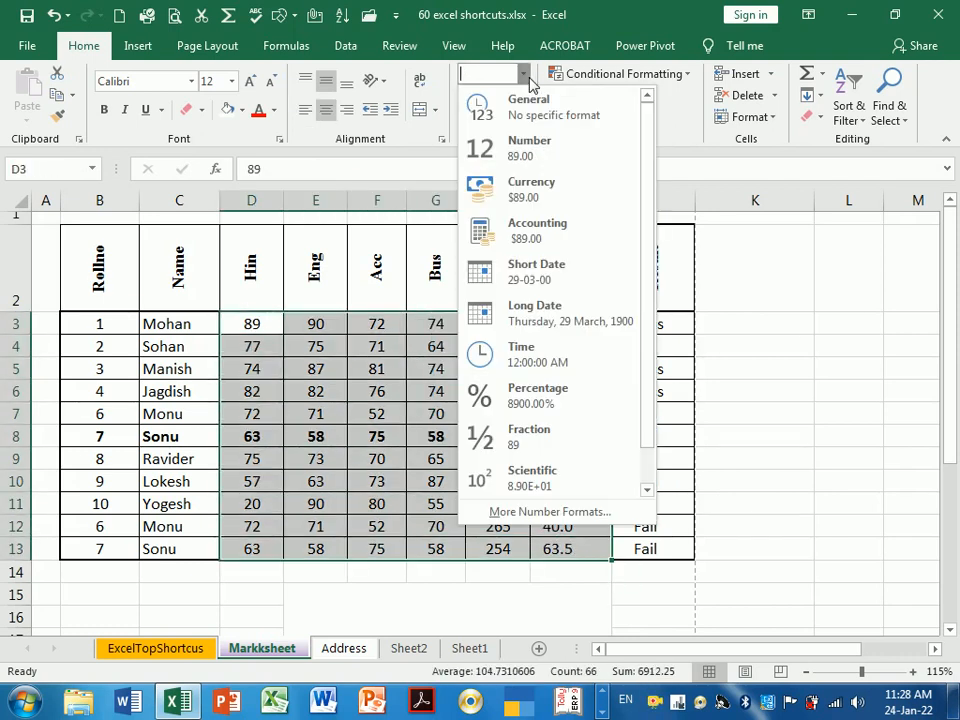
{"action": "left_click", "coordinate": [548, 190]}
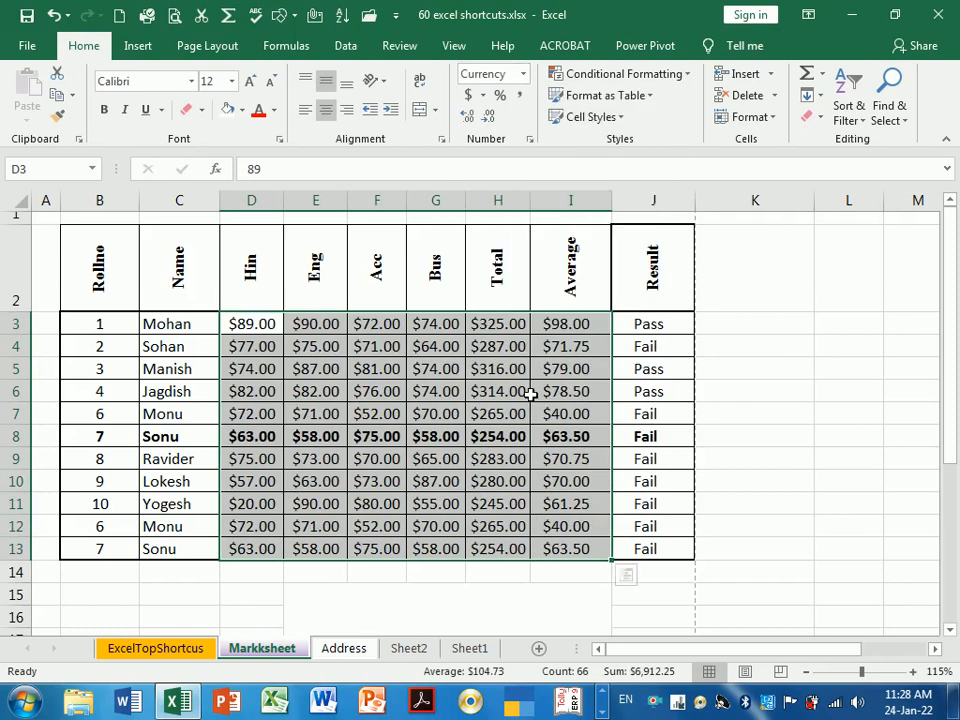
{"action": "left_click", "coordinate": [527, 392]}
Reset the number format of D3:I13 to General
{"action": "left_click_drag", "start_coordinate": [253, 326], "coordinate": [585, 561]}
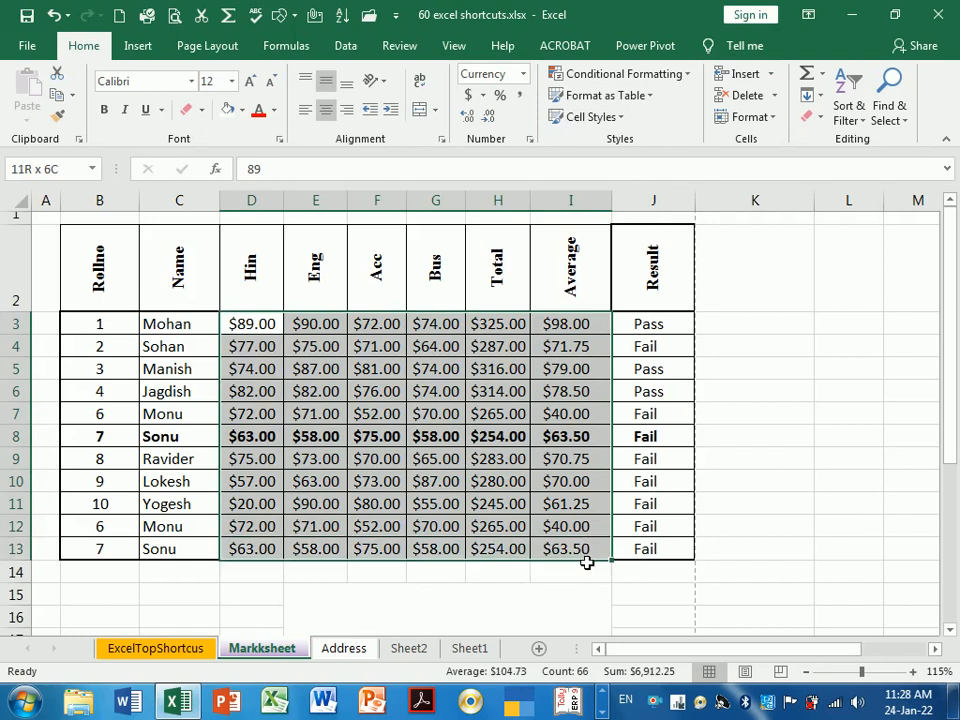
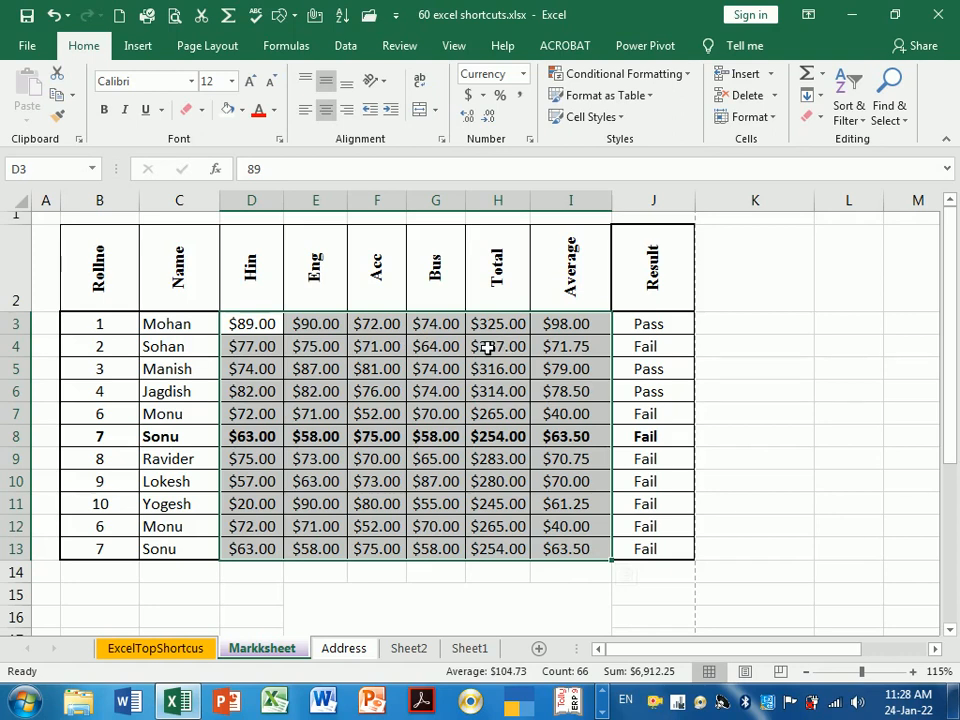
{"action": "left_click", "coordinate": [522, 74]}
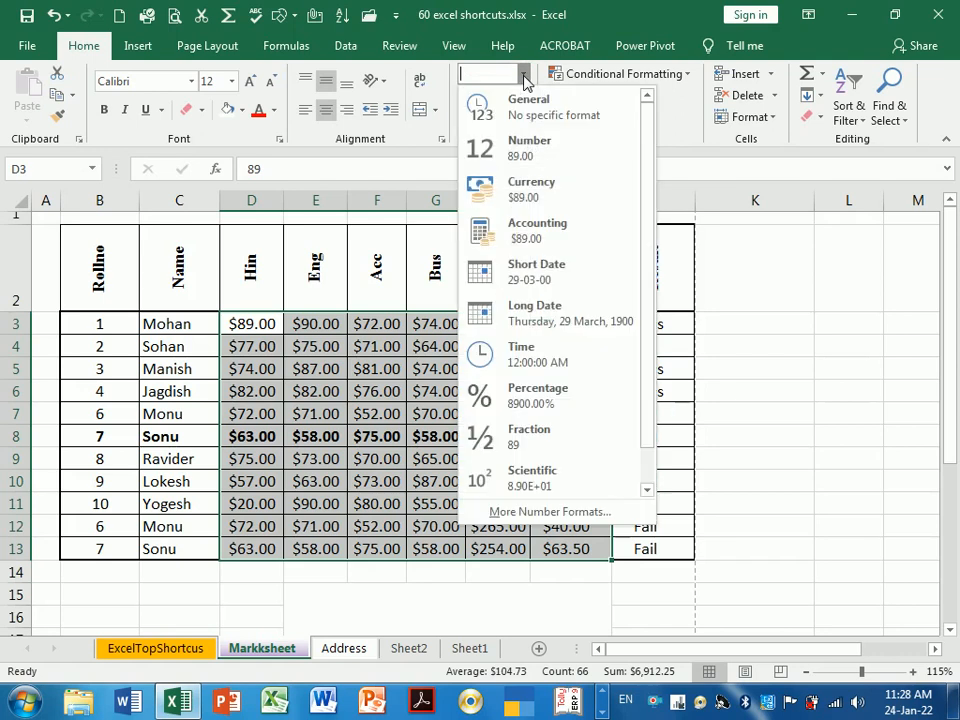
{"action": "left_click", "coordinate": [531, 106]}
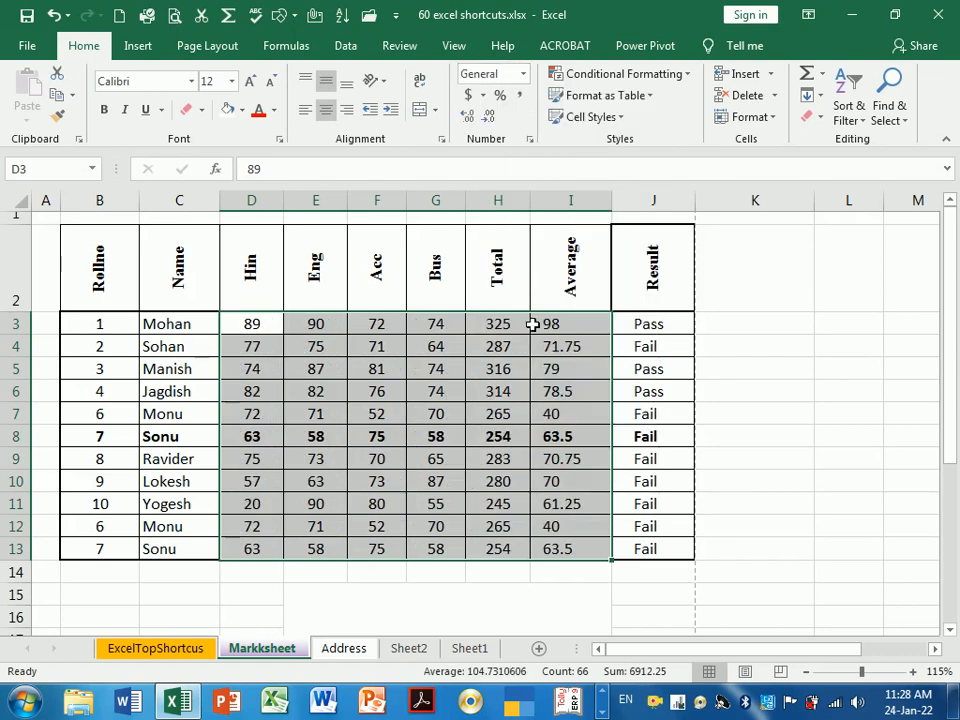
Round the displayed Average values in I3:I12 to zero decimal places
{"action": "left_click_drag", "start_coordinate": [557, 330], "coordinate": [570, 524]}
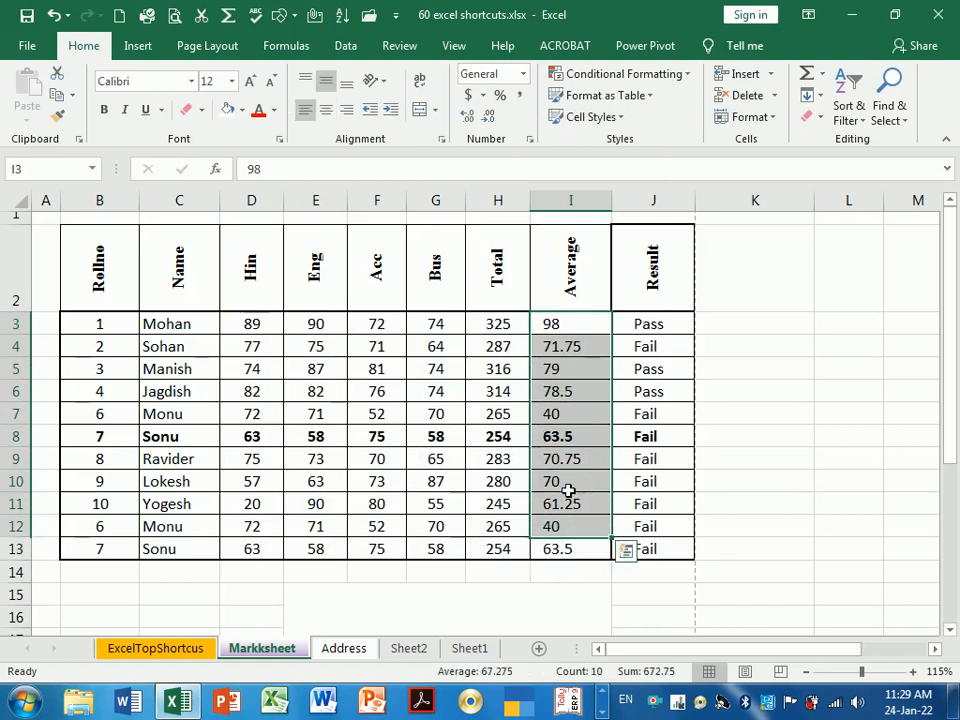
{"action": "left_click", "coordinate": [467, 117]}
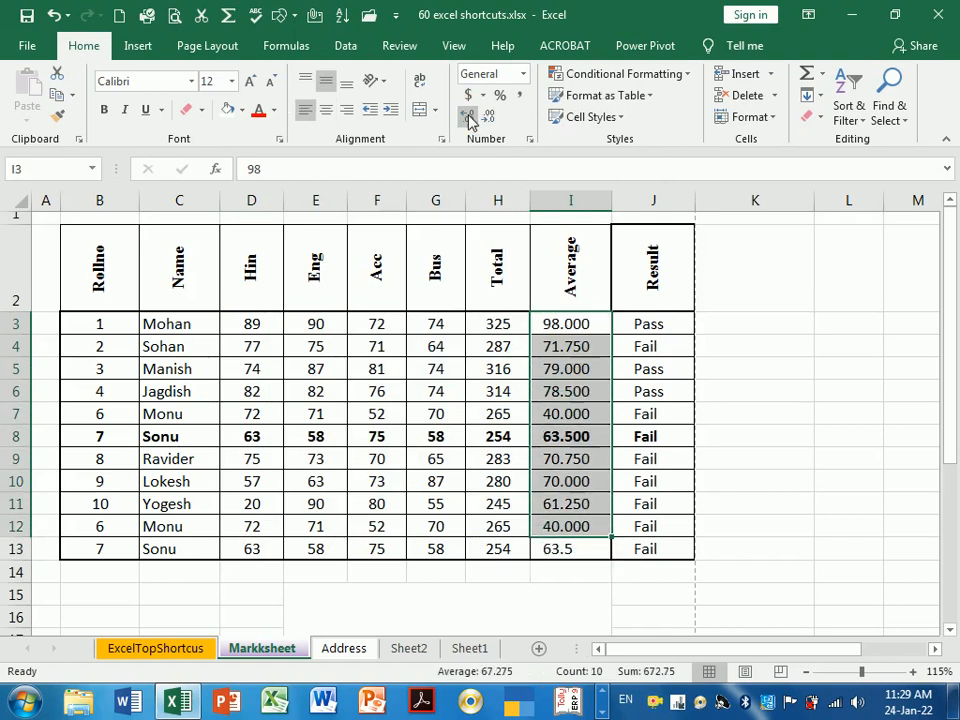
{"action": "left_click", "coordinate": [487, 118]}
{"action": "left_click", "coordinate": [488, 119]}
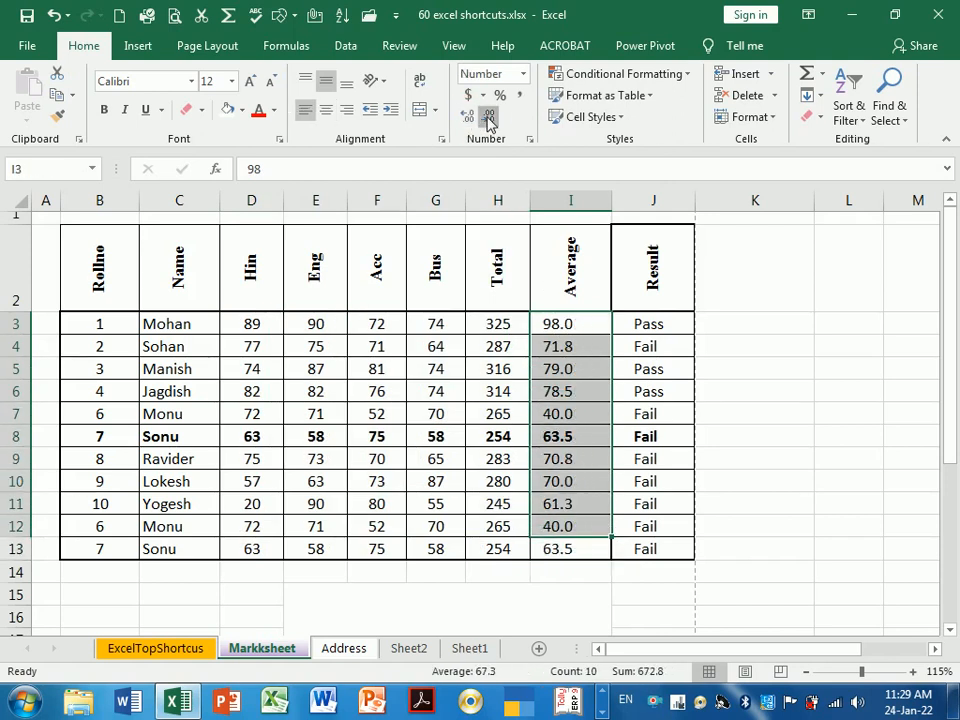
{"action": "left_click", "coordinate": [488, 119]}
{"action": "left_click", "coordinate": [500, 347]}
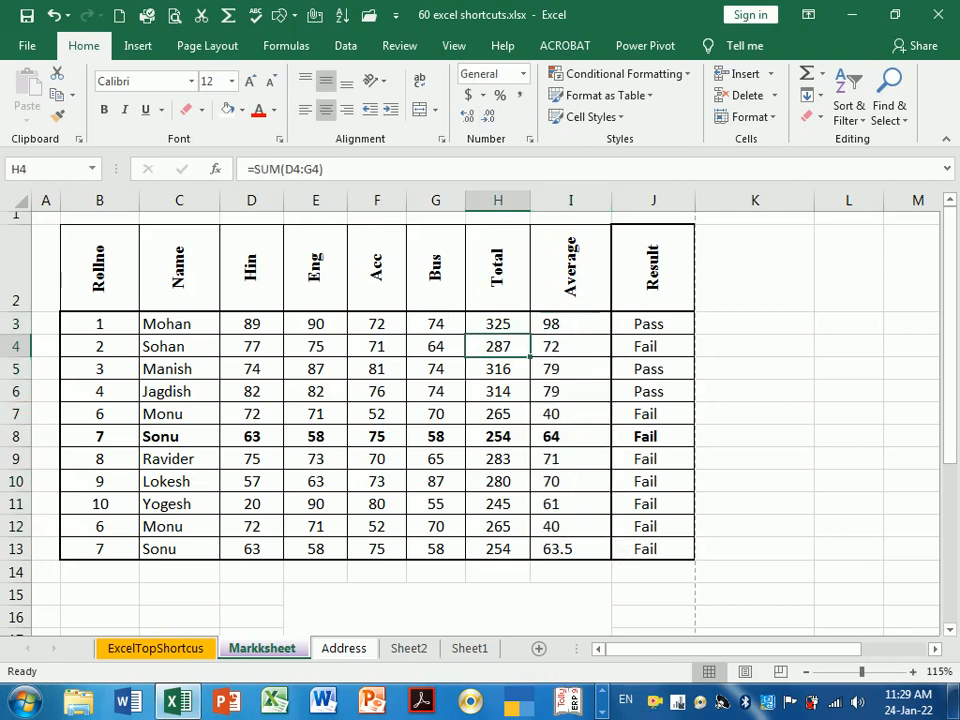
Apply the Accounting format to the Bus marks in G3:G13 and widen column G to fit the amounts
{"action": "left_click", "coordinate": [522, 74]}
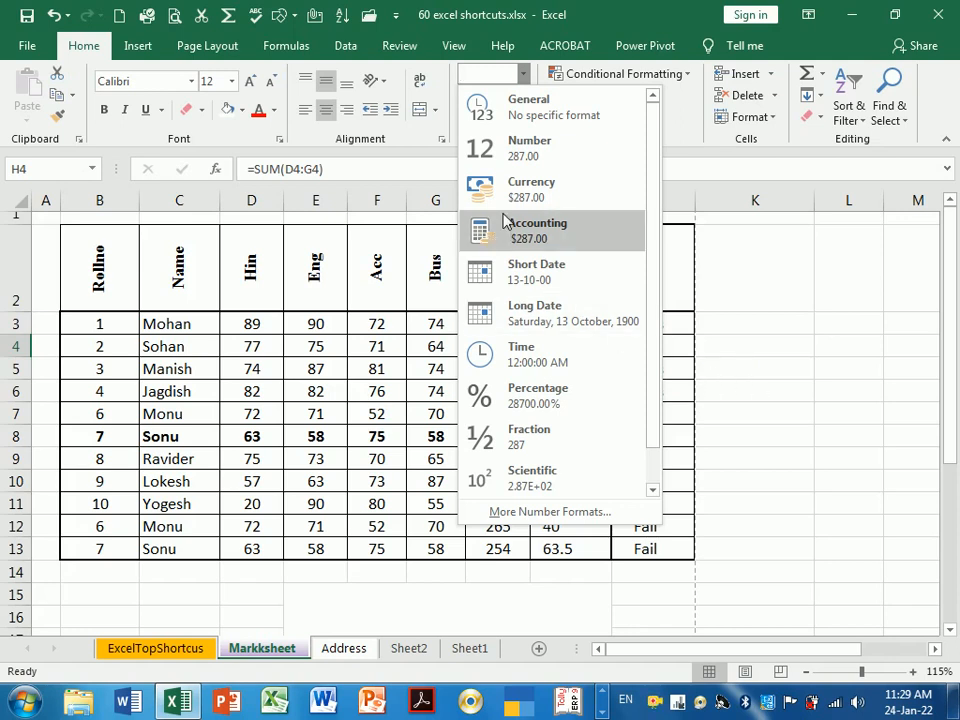
{"action": "key", "text": "Escape"}
{"action": "left_click_drag", "start_coordinate": [450, 328], "coordinate": [463, 553]}
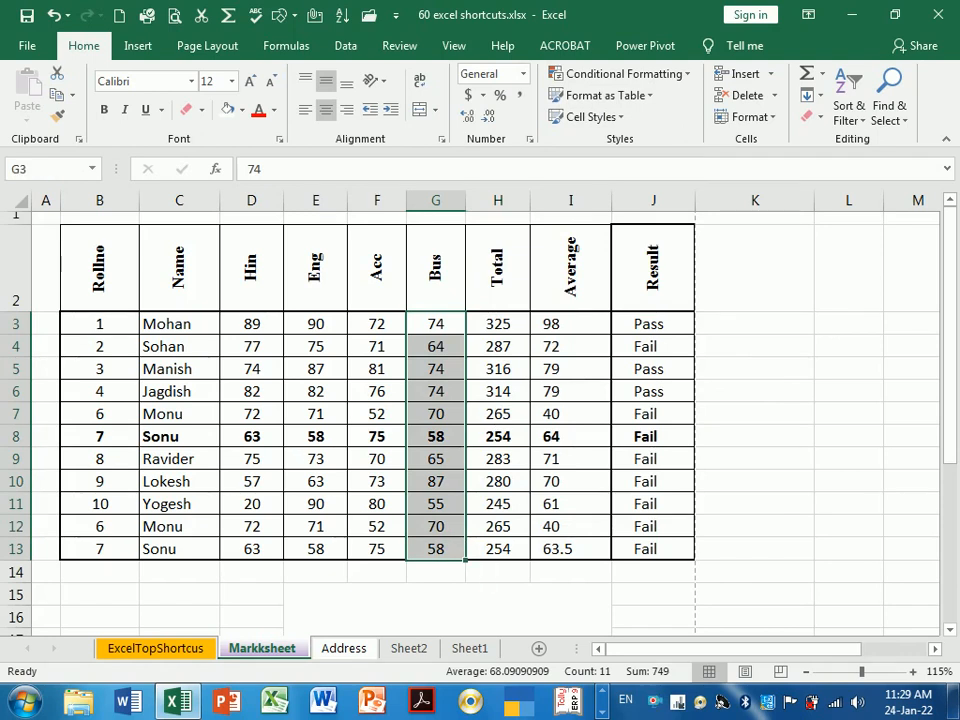
{"action": "left_click", "coordinate": [523, 74]}
{"action": "left_click", "coordinate": [500, 225]}
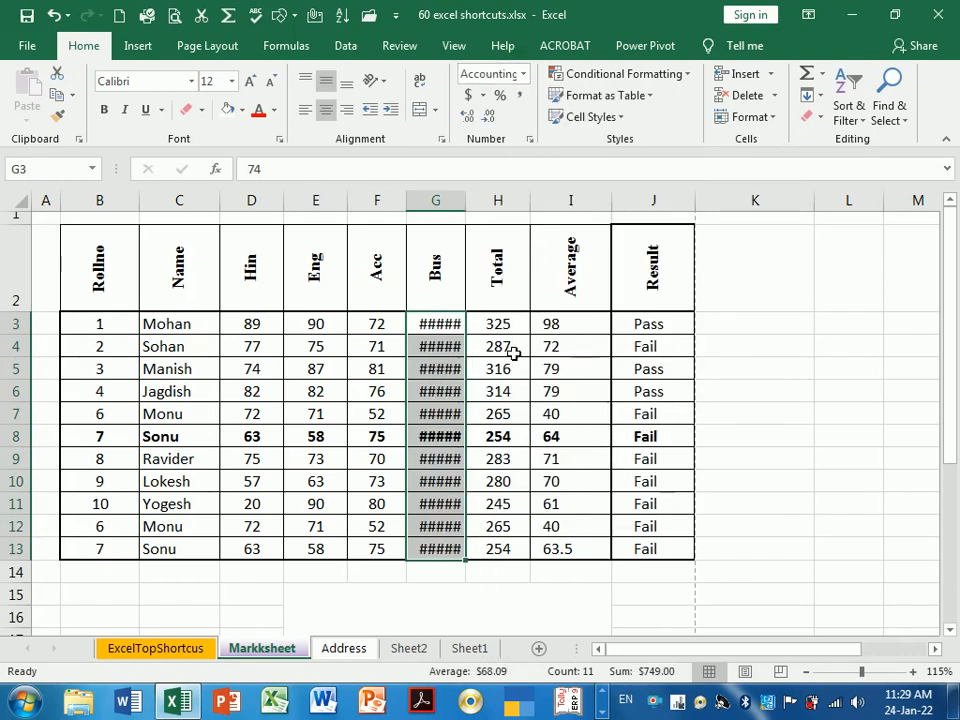
{"action": "left_click_drag", "start_coordinate": [466, 205], "coordinate": [467, 549]}
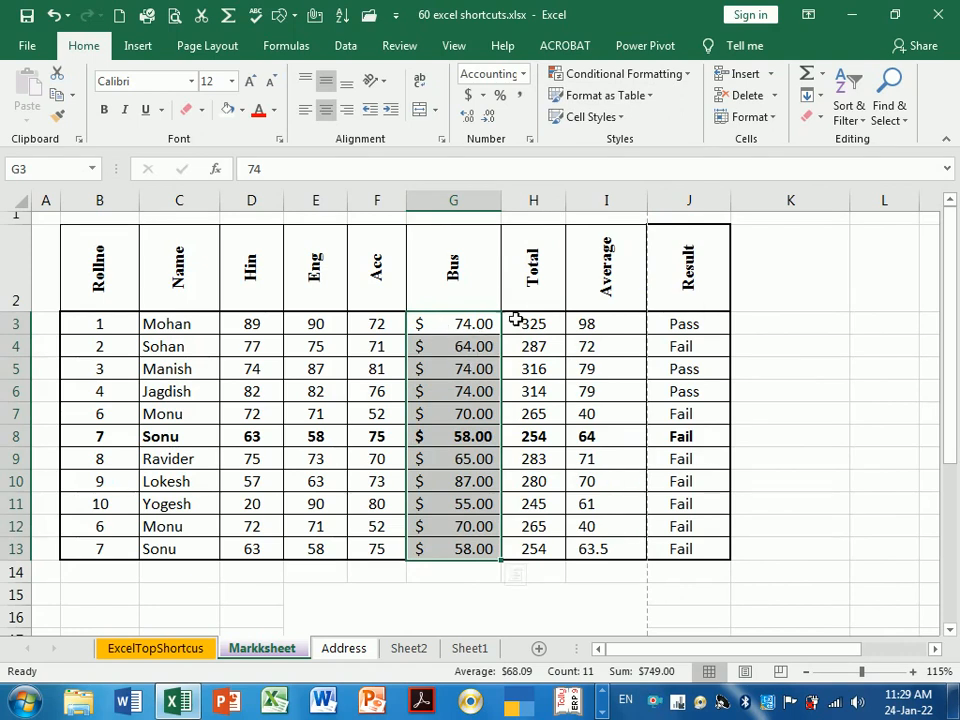
Remove the decimal places from the Bus amounts in G3:G13
{"action": "left_click", "coordinate": [467, 117]}
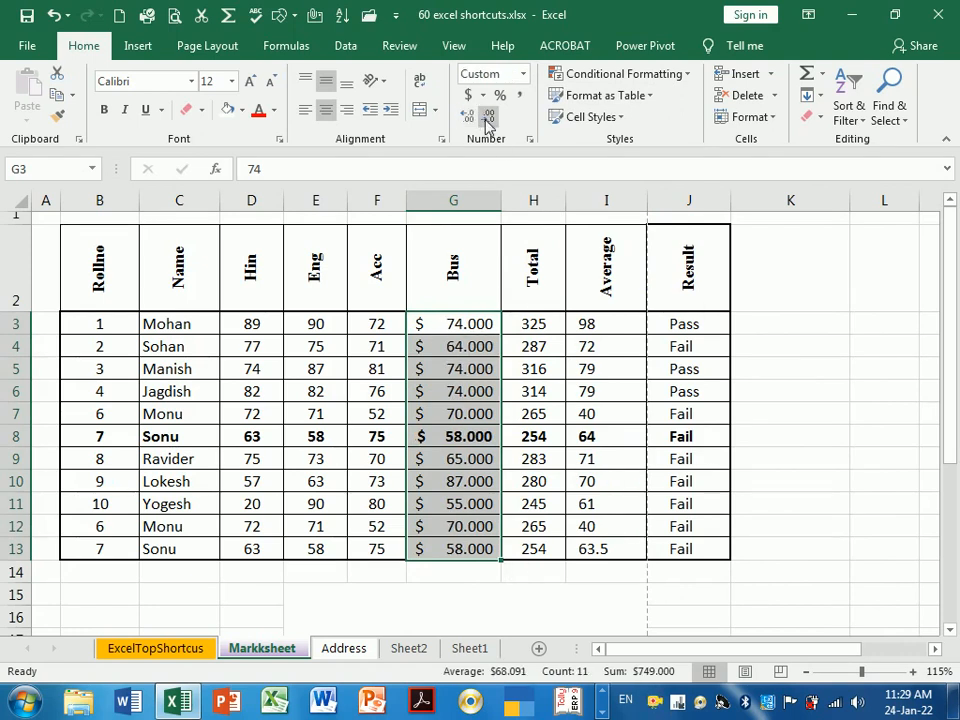
{"action": "left_click", "coordinate": [488, 118]}
{"action": "left_click", "coordinate": [487, 119]}
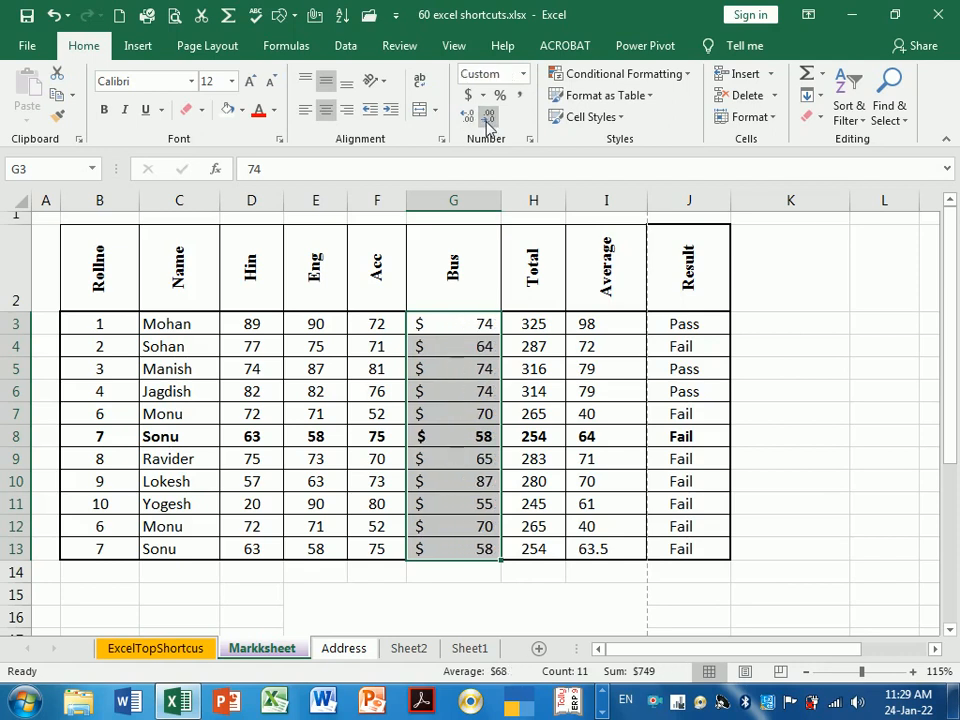
{"action": "left_click", "coordinate": [522, 74]}
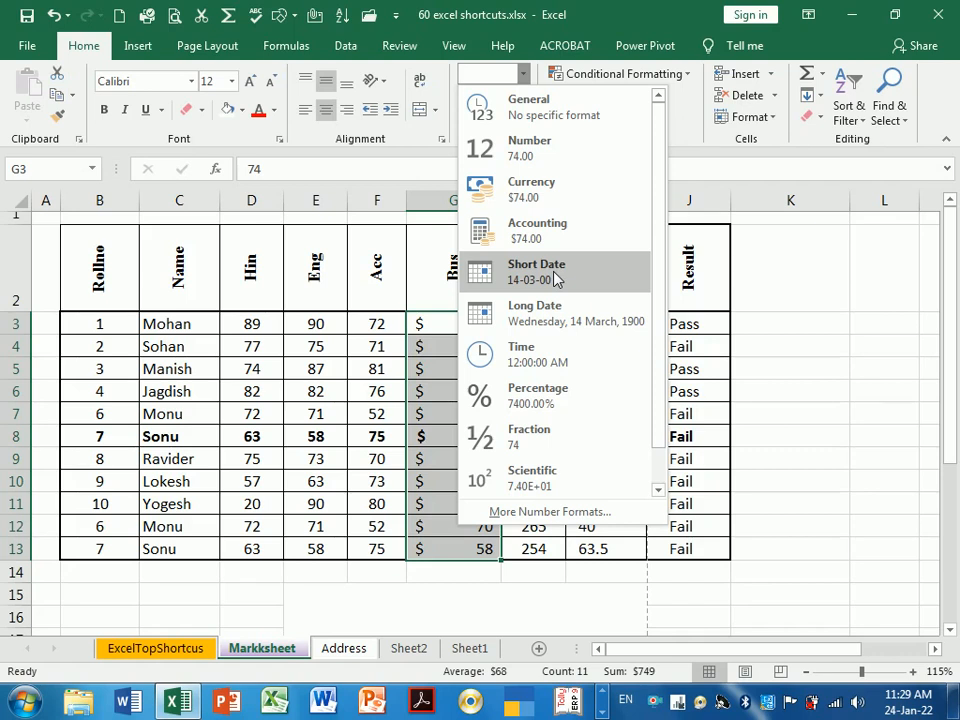
{"action": "left_click", "coordinate": [783, 422]}
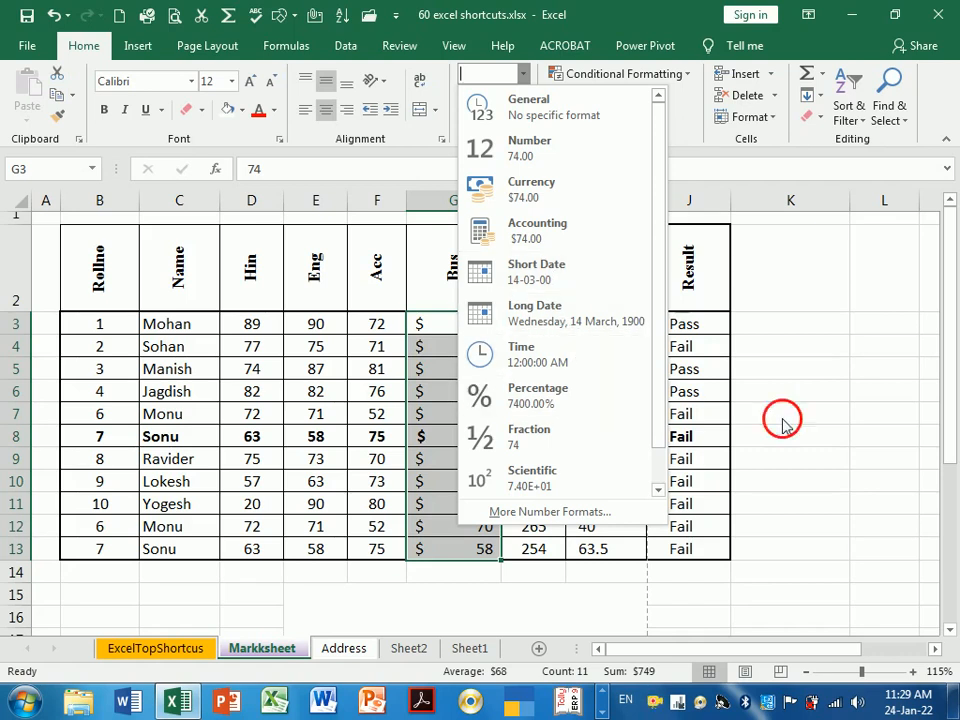
{"action": "left_click", "coordinate": [789, 398]}
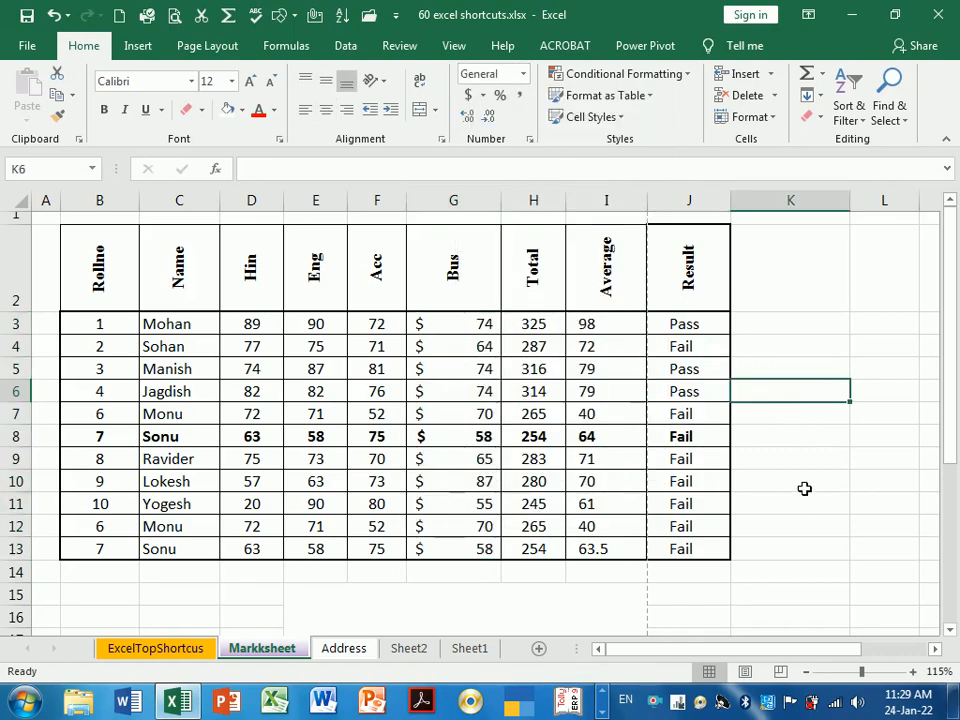
Insert the current date, 24-01-2022, in cell K4
{"action": "scroll", "coordinate": [590, 592], "scroll_direction": "down", "scroll_amount": 1}
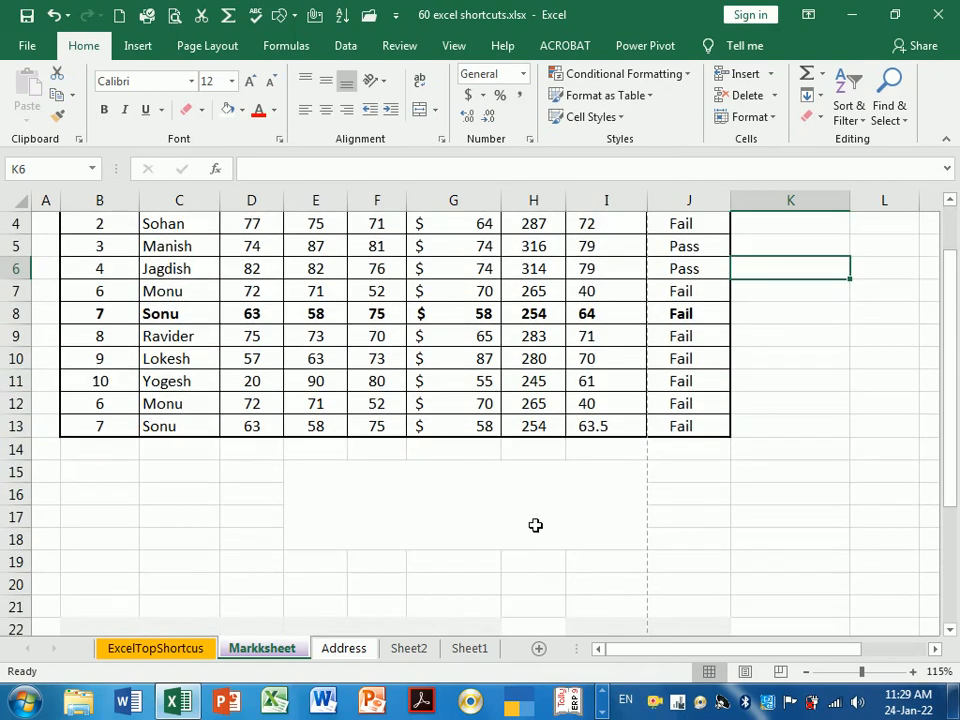
{"action": "scroll", "coordinate": [728, 503], "scroll_direction": "up", "scroll_amount": 1}
{"action": "left_click", "coordinate": [813, 348]}
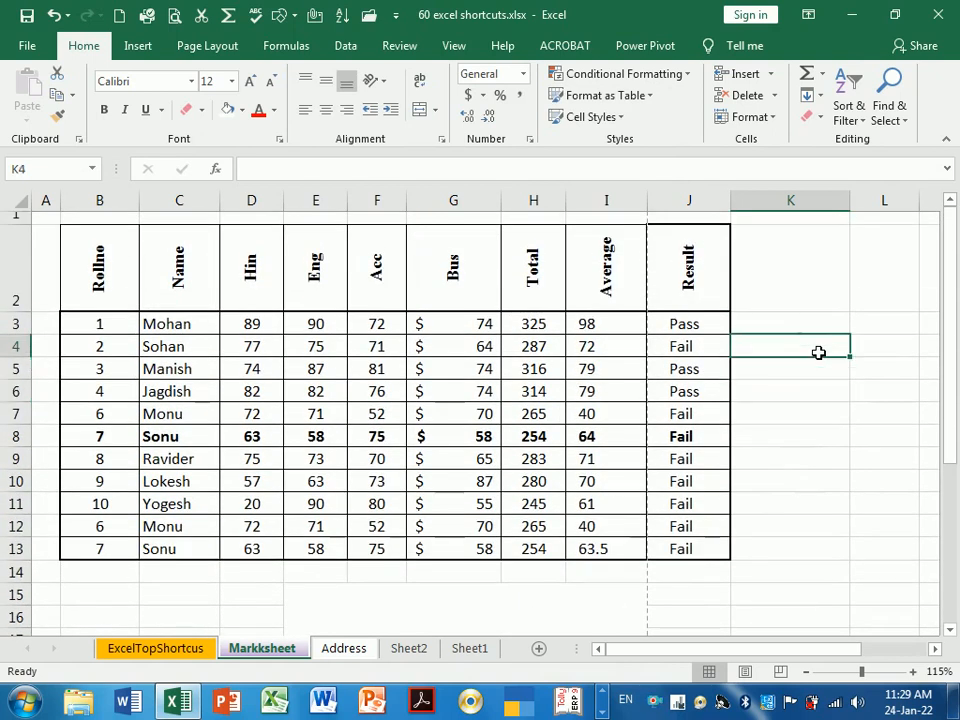
{"action": "key", "text": "ctrl+semicolon"}
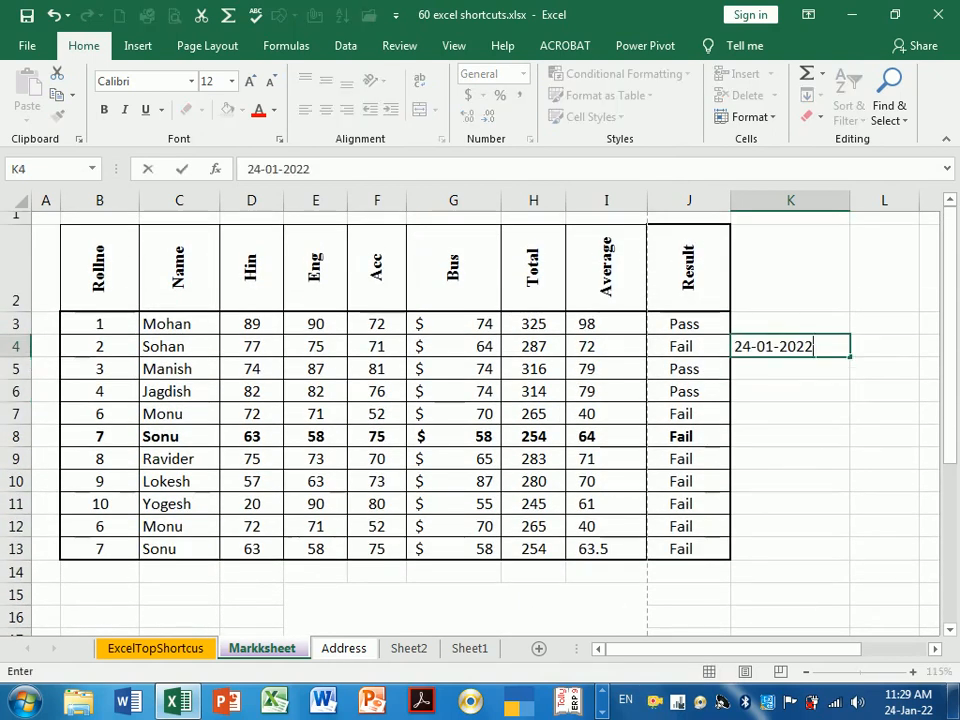
{"action": "key", "text": "Return"}
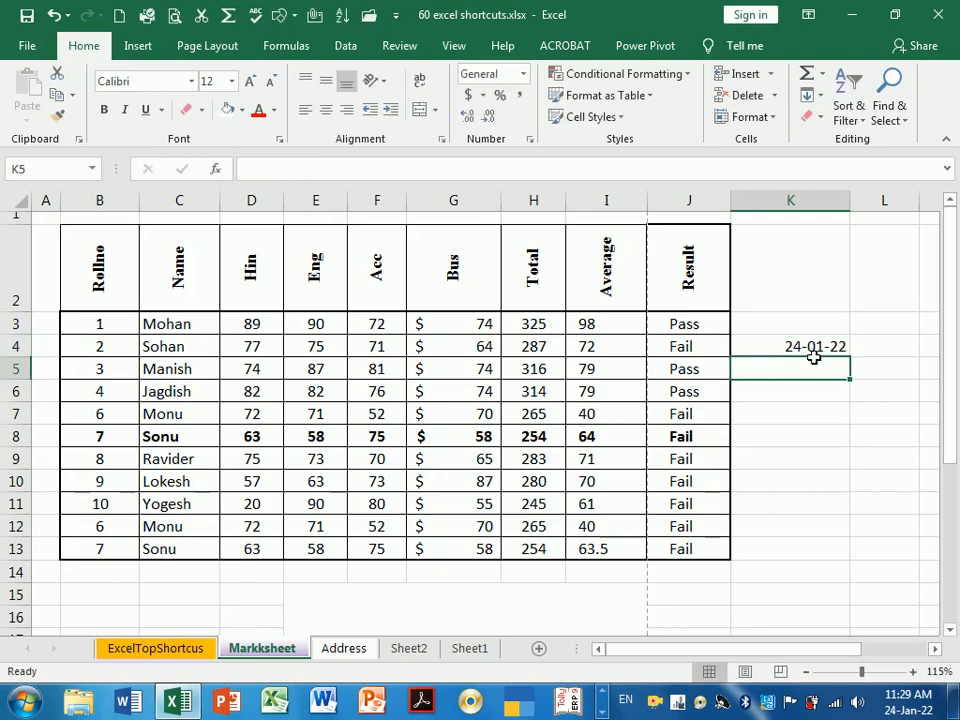
Apply the Long Date format to the date in K4 and widen column K to fit it
{"action": "left_click", "coordinate": [814, 353]}
{"action": "left_click", "coordinate": [525, 78]}
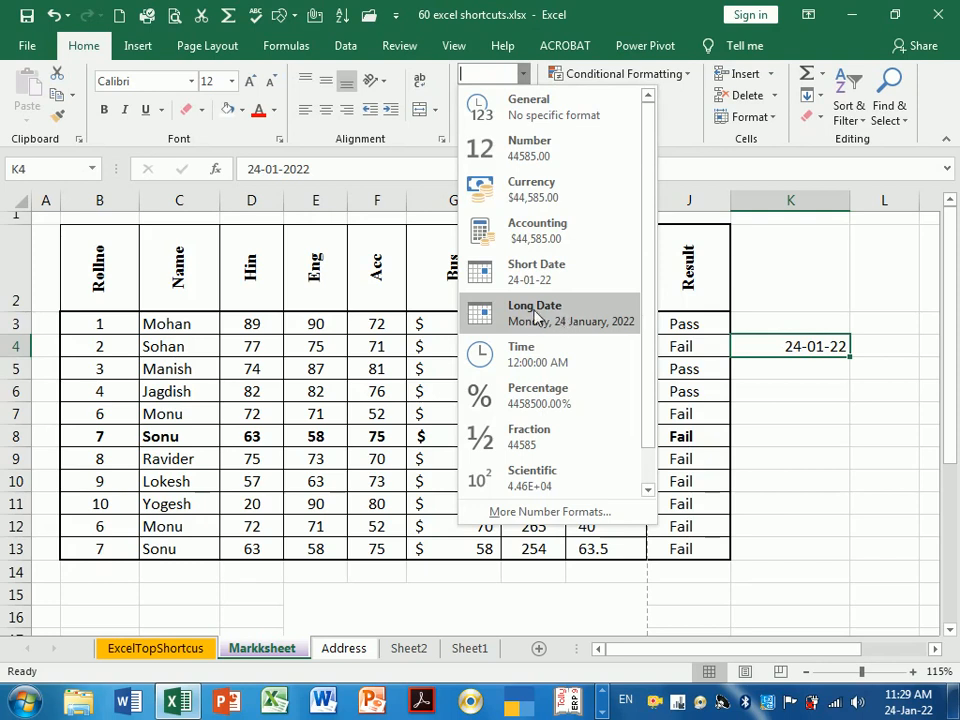
{"action": "left_click", "coordinate": [537, 318]}
{"action": "left_click_drag", "start_coordinate": [851, 207], "coordinate": [936, 214]}
{"action": "left_click", "coordinate": [806, 380]}
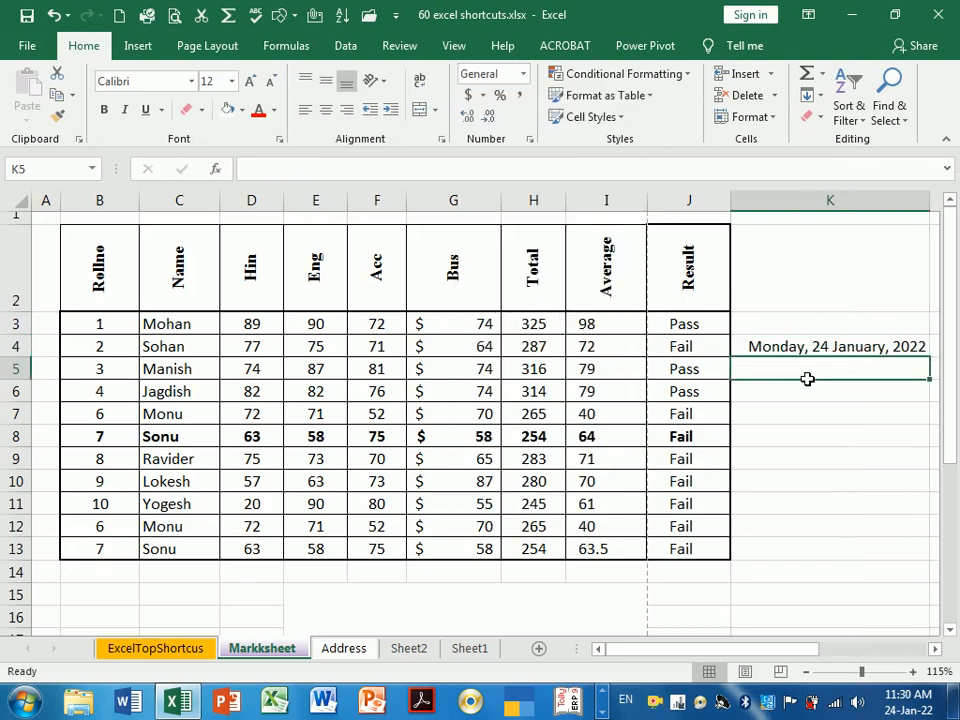
Apply the Short Date format to the date in K4
{"action": "left_click", "coordinate": [840, 352]}
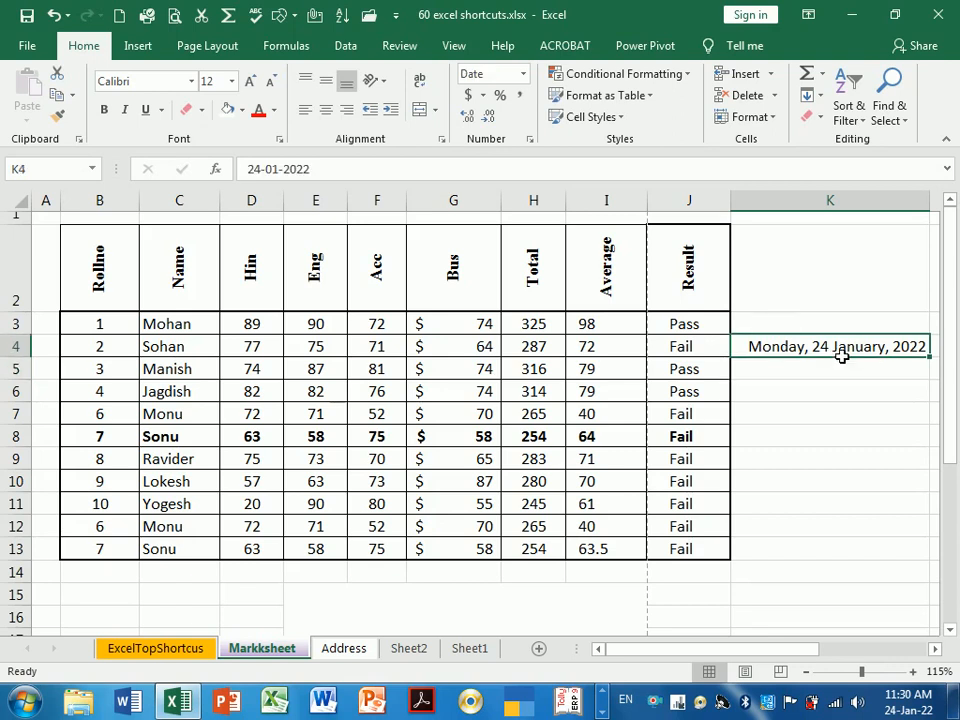
{"action": "left_click", "coordinate": [840, 369]}
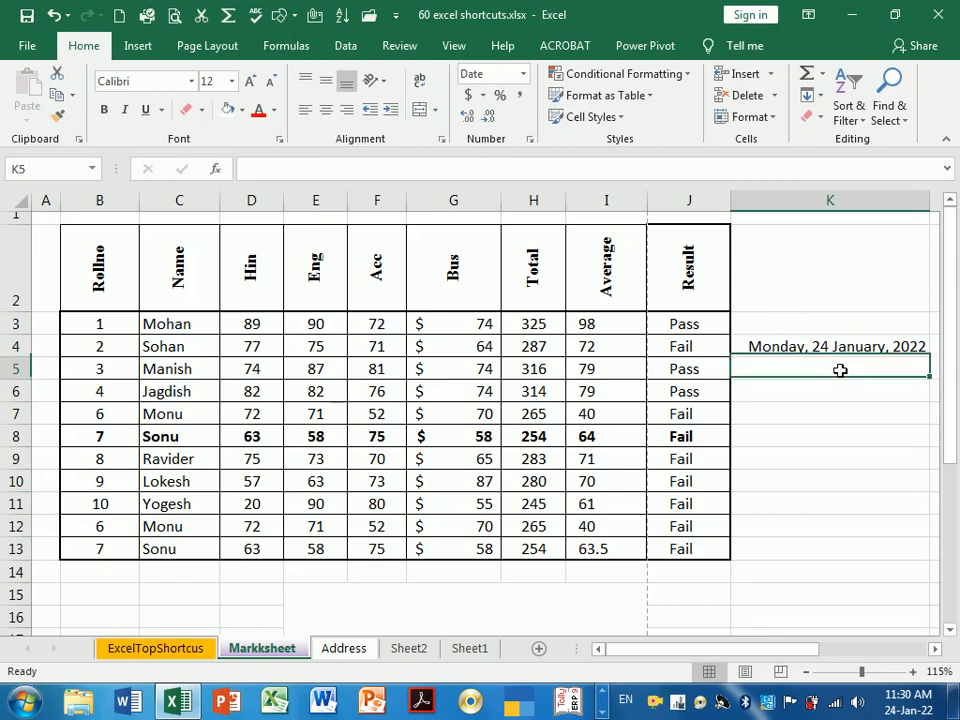
{"action": "left_click", "coordinate": [840, 347]}
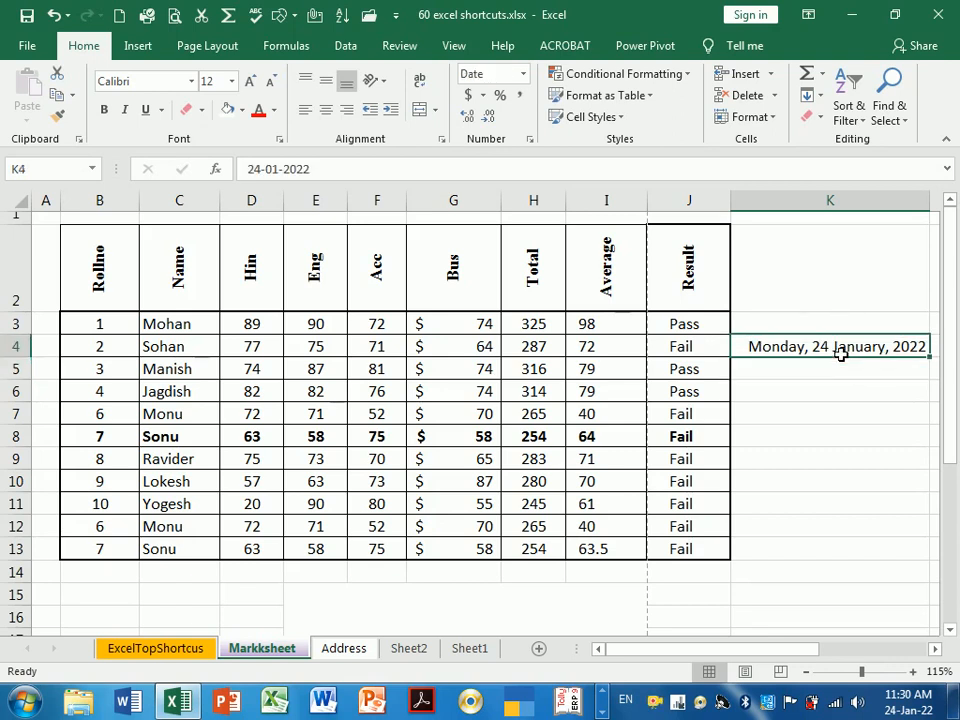
{"action": "left_click", "coordinate": [522, 74]}
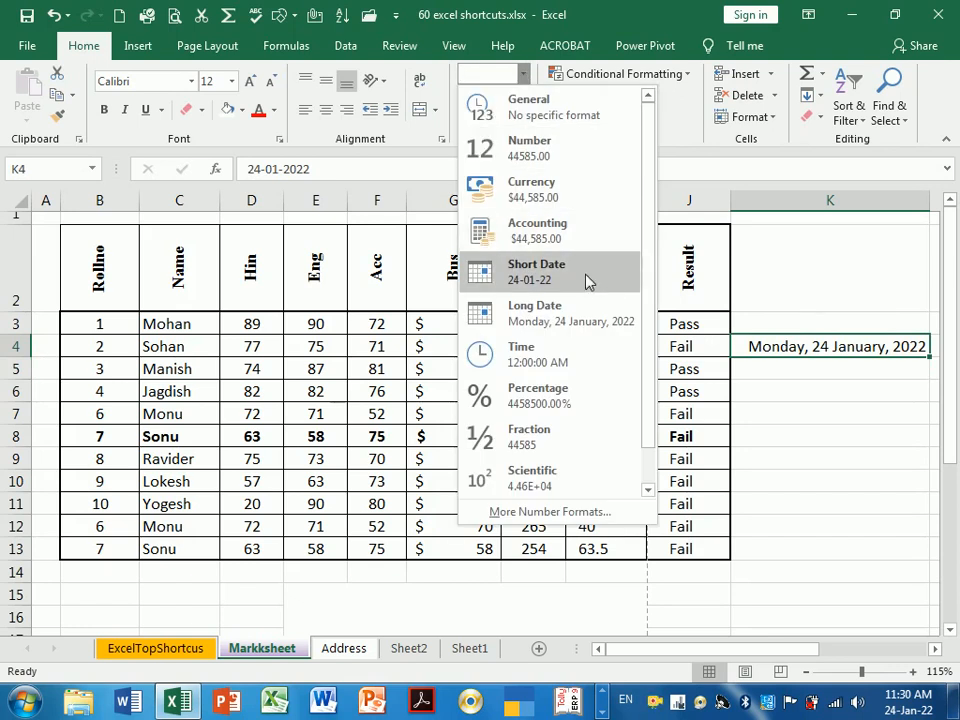
{"action": "left_click", "coordinate": [571, 272]}
{"action": "left_click", "coordinate": [890, 388]}
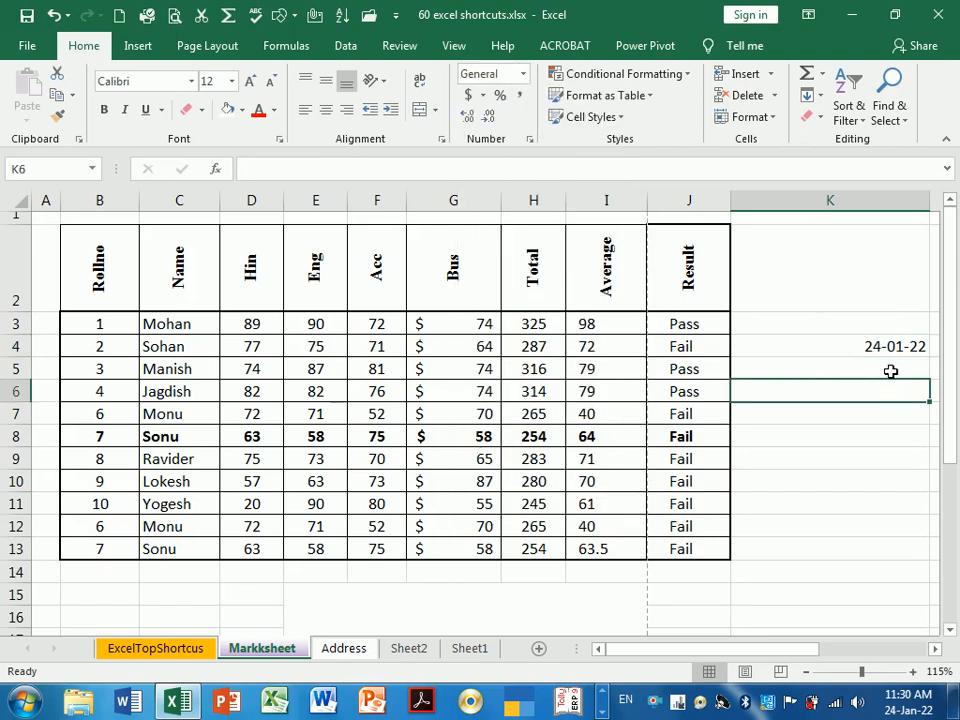
Format the date in K4 with the 14-Mar-12 date type in the Format Cells dialog
{"action": "left_click", "coordinate": [888, 352]}
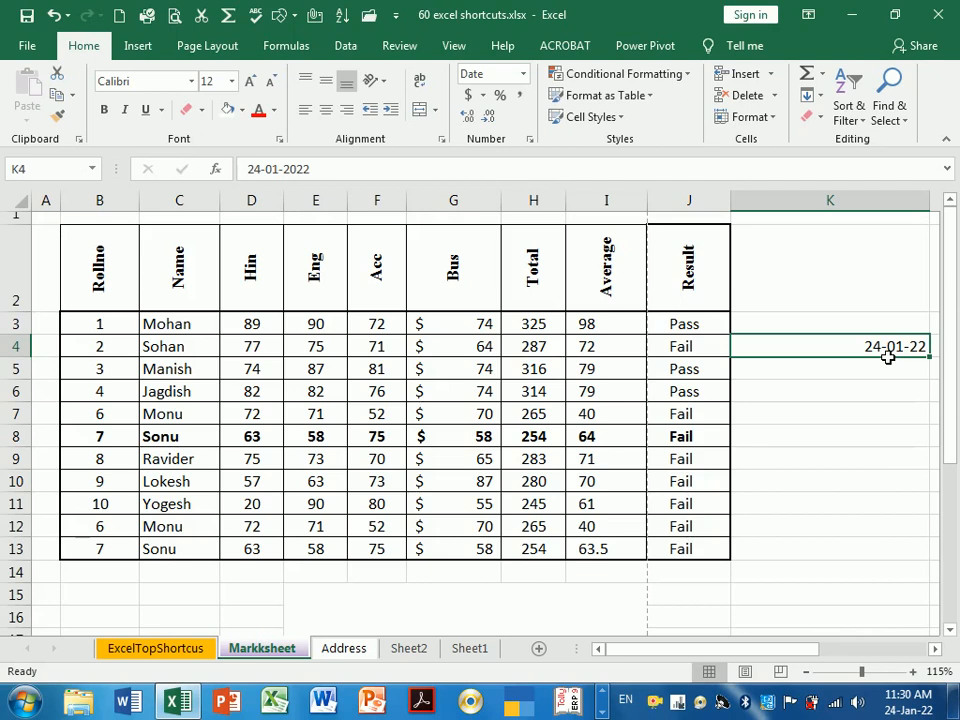
{"action": "left_click", "coordinate": [532, 141]}
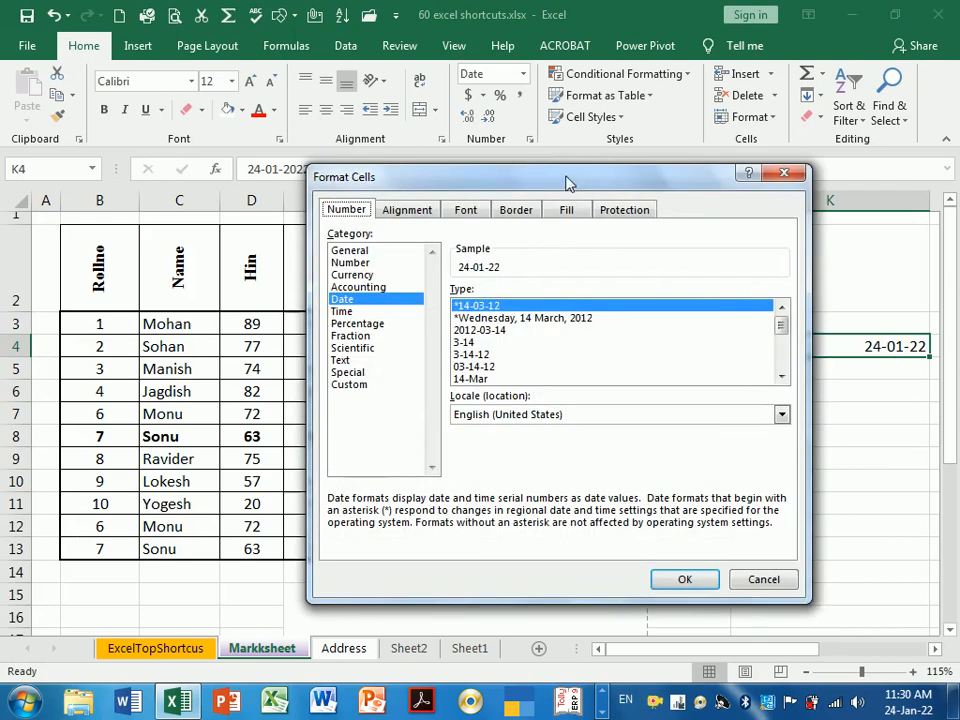
{"action": "left_click_drag", "start_coordinate": [583, 186], "coordinate": [450, 93]}
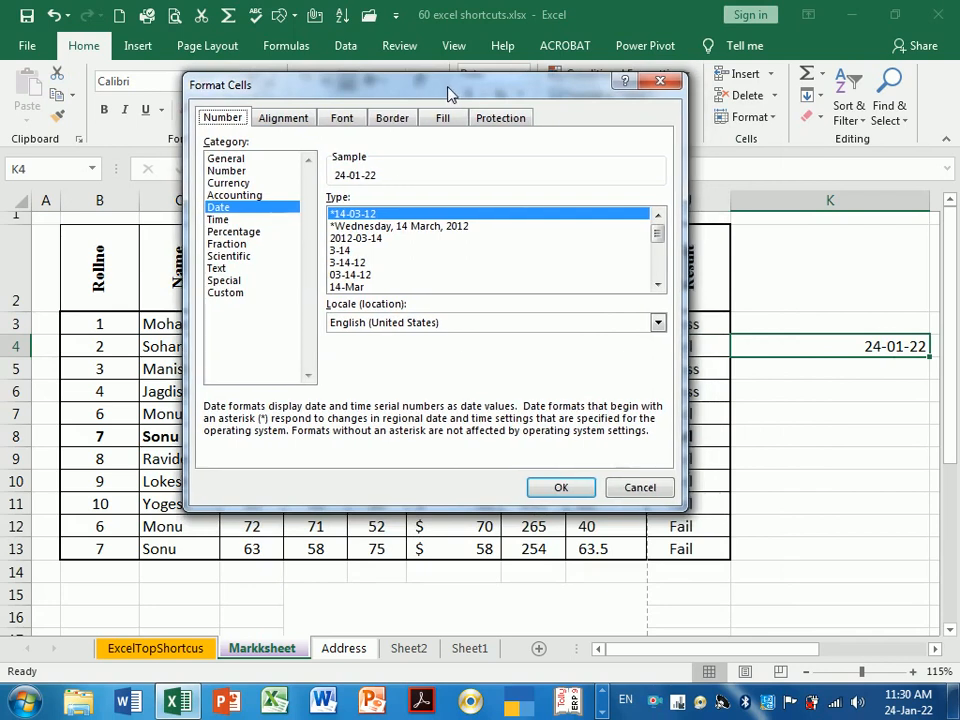
{"action": "left_click", "coordinate": [658, 285]}
{"action": "left_click", "coordinate": [658, 285]}
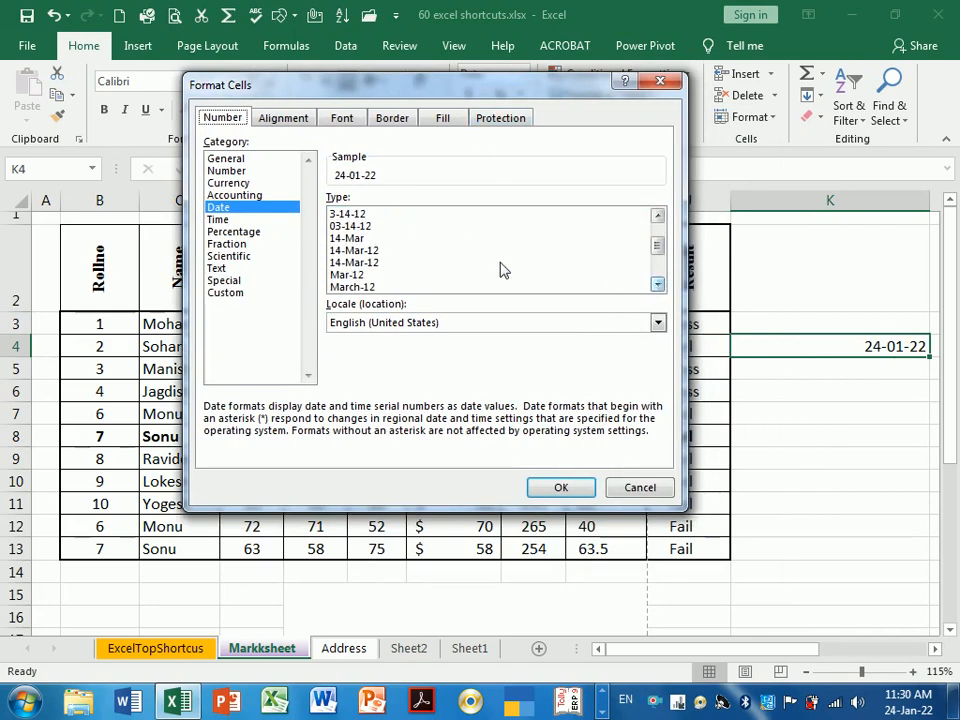
{"action": "left_click", "coordinate": [360, 250]}
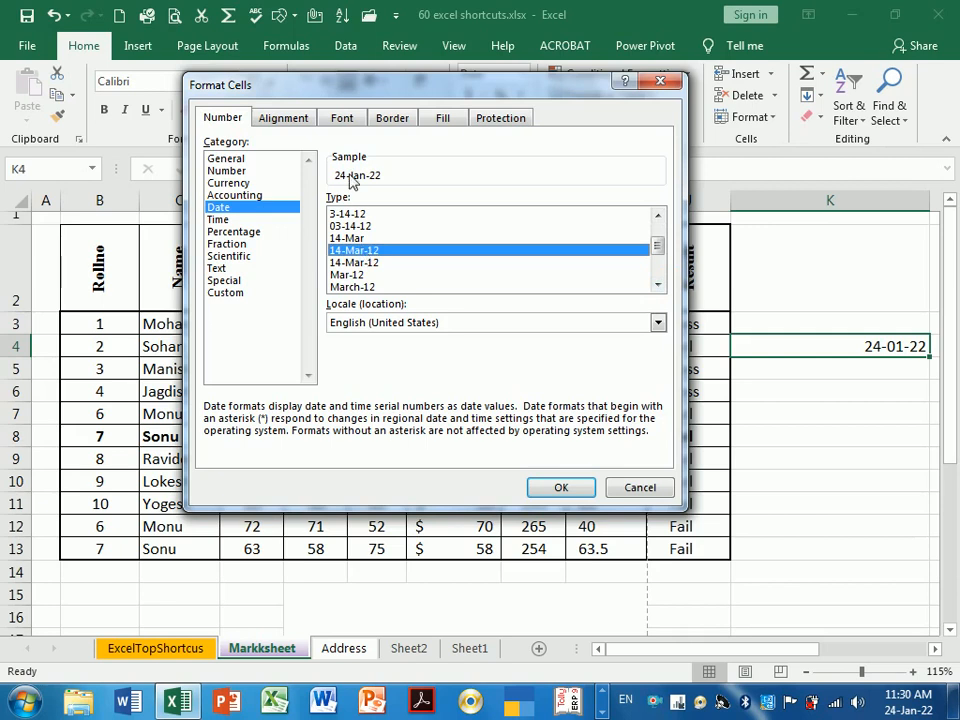
{"action": "left_click", "coordinate": [561, 487]}
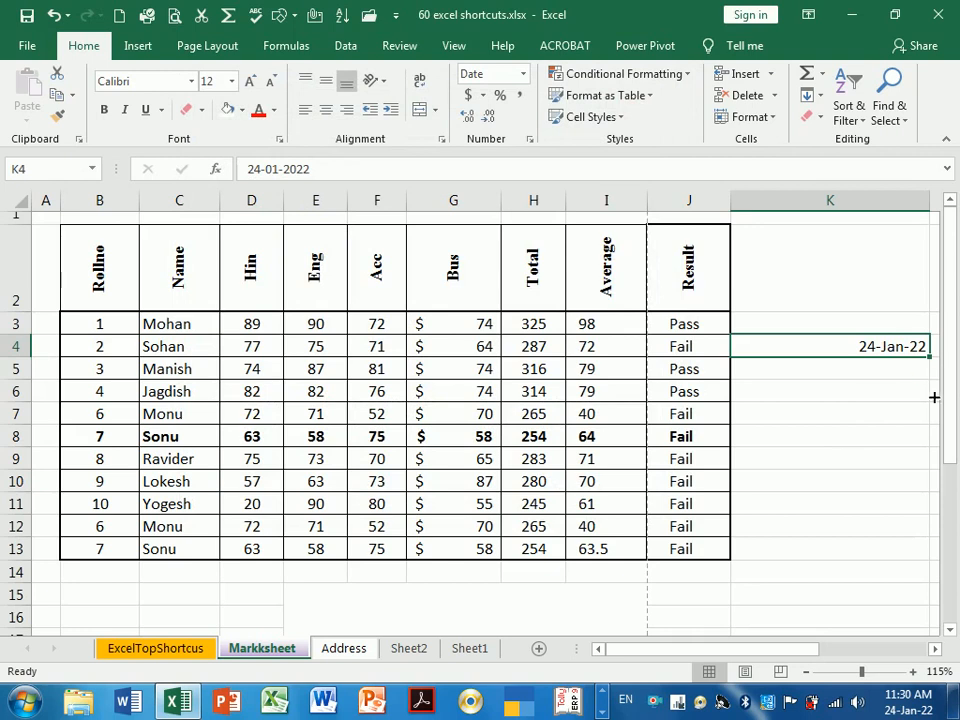
Fill the date series from K4 down to K11 and narrow column K to fit the dates
{"action": "left_click_drag", "start_coordinate": [934, 397], "coordinate": [879, 525]}
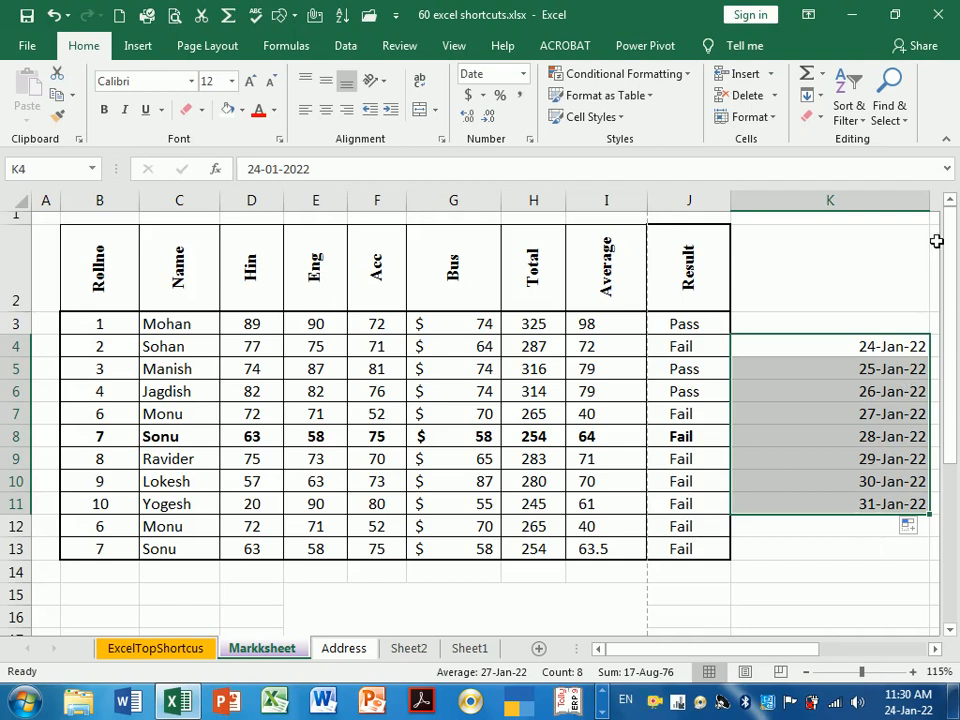
{"action": "left_click_drag", "start_coordinate": [930, 202], "coordinate": [859, 204]}
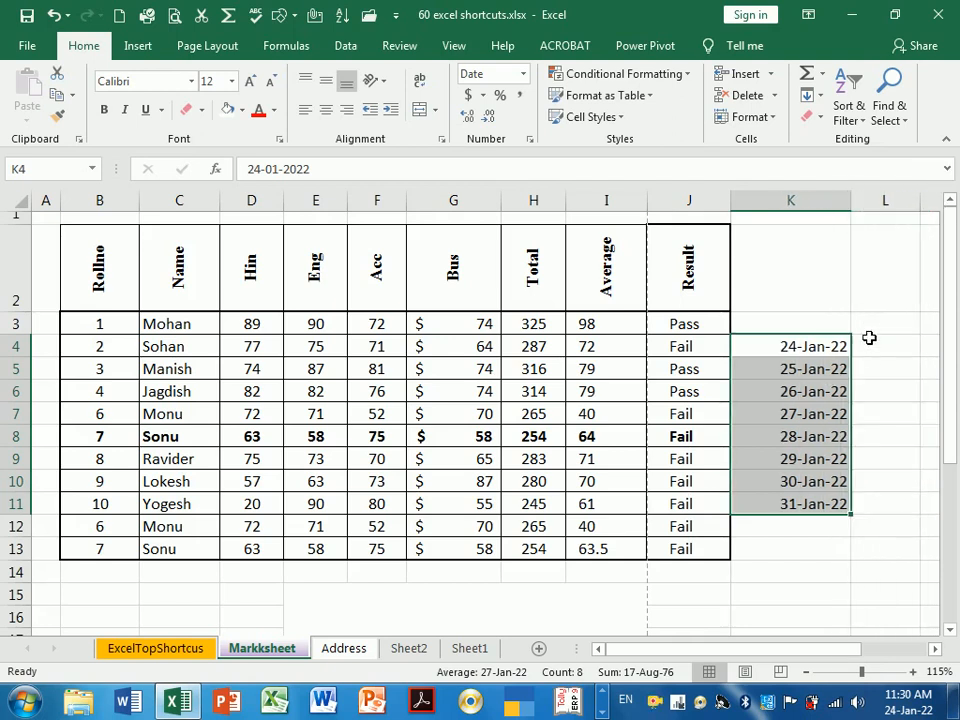
Try the Time format on cells K4:K13 and undo it
{"action": "left_click_drag", "start_coordinate": [836, 358], "coordinate": [813, 549]}
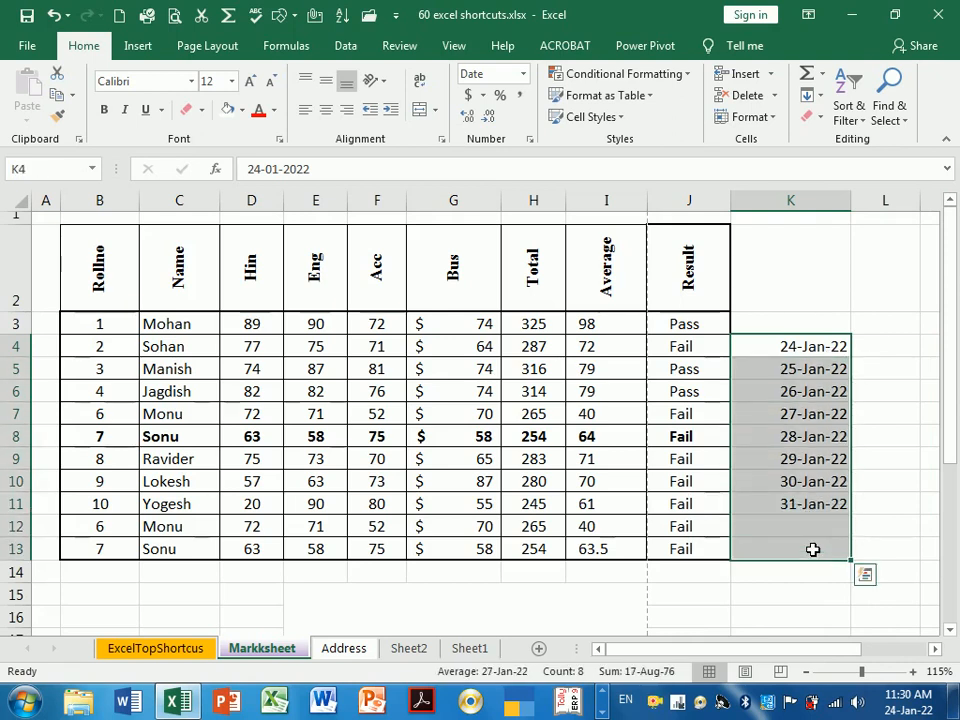
{"action": "left_click", "coordinate": [522, 74]}
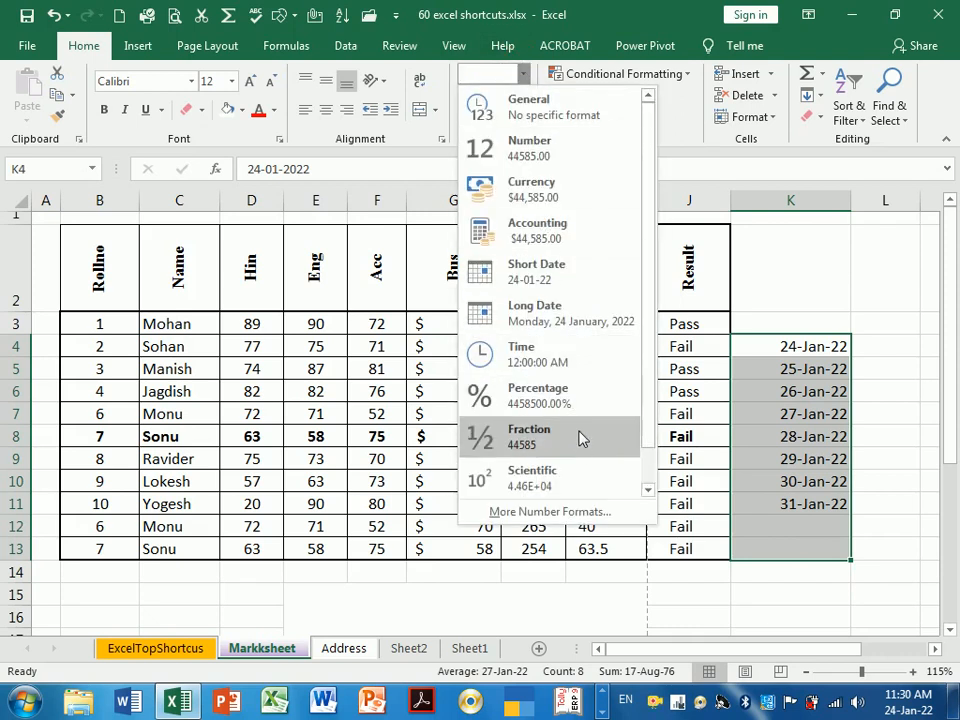
{"action": "left_click", "coordinate": [577, 360]}
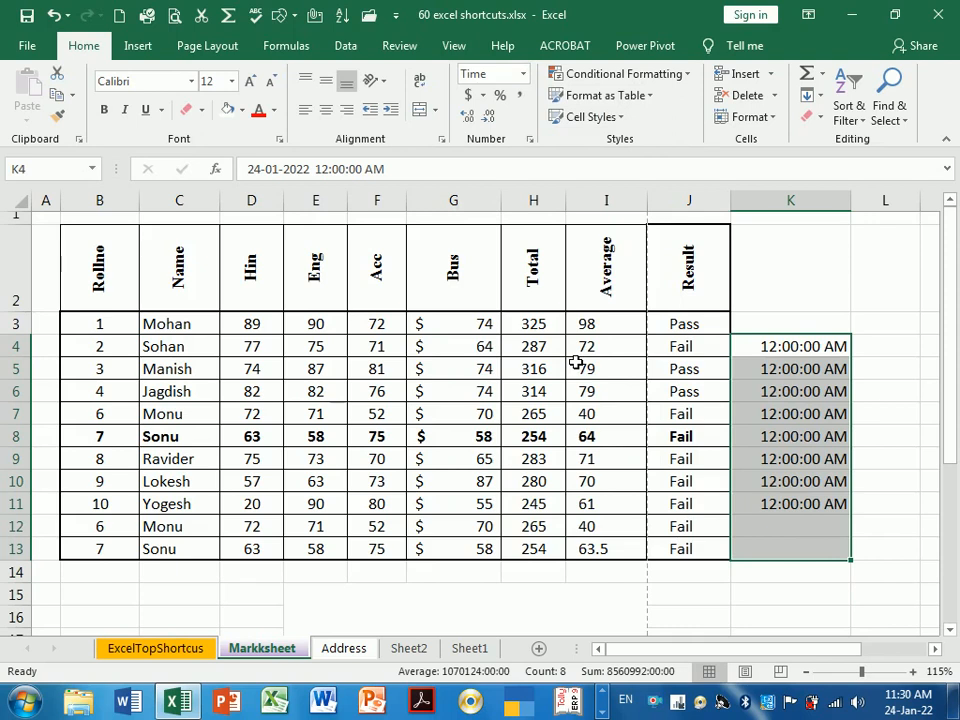
{"action": "key", "text": "ctrl+shift+3"}
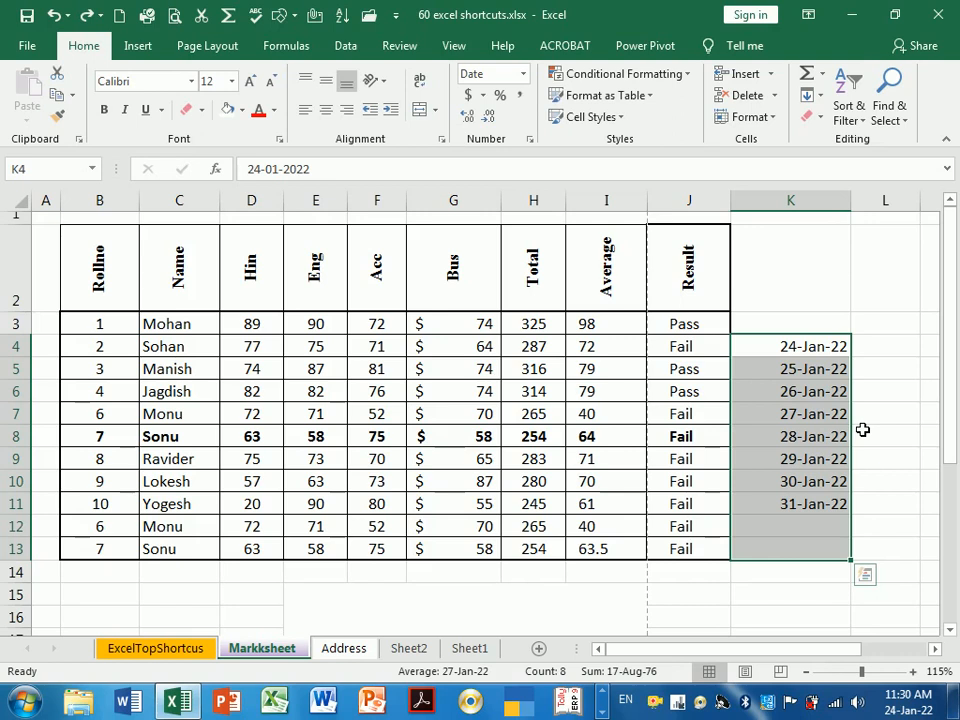
{"action": "left_click", "coordinate": [522, 74]}
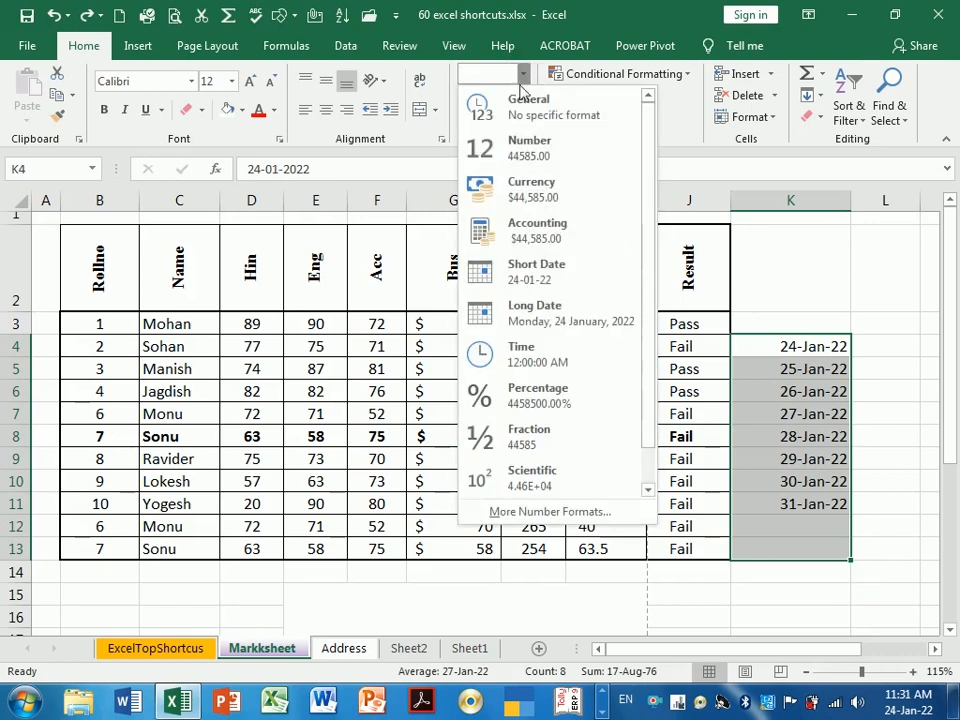
{"action": "left_click", "coordinate": [884, 360]}
{"action": "left_click", "coordinate": [877, 403]}
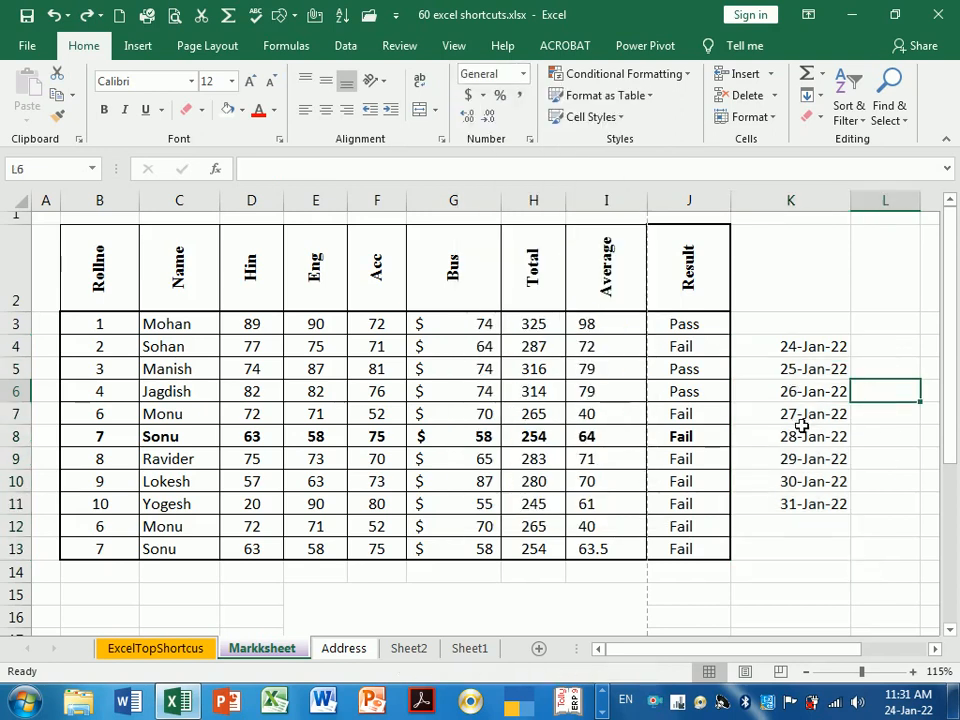
Enter 2 in K14 and apply the Percentage format to that cell
{"action": "left_click", "coordinate": [767, 572]}
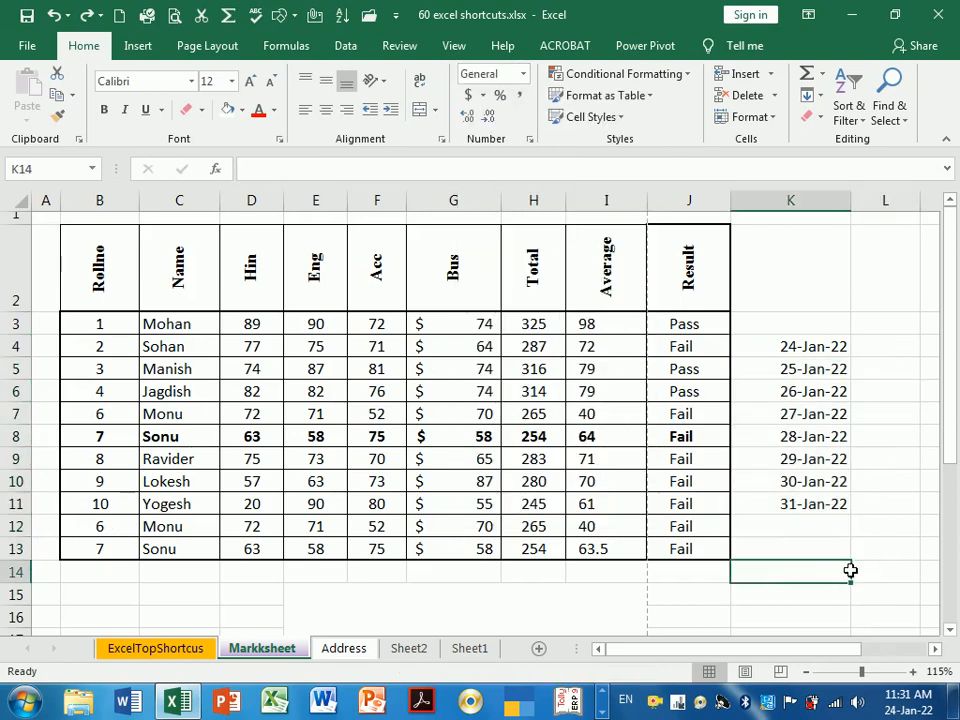
{"action": "type", "text": "2"}
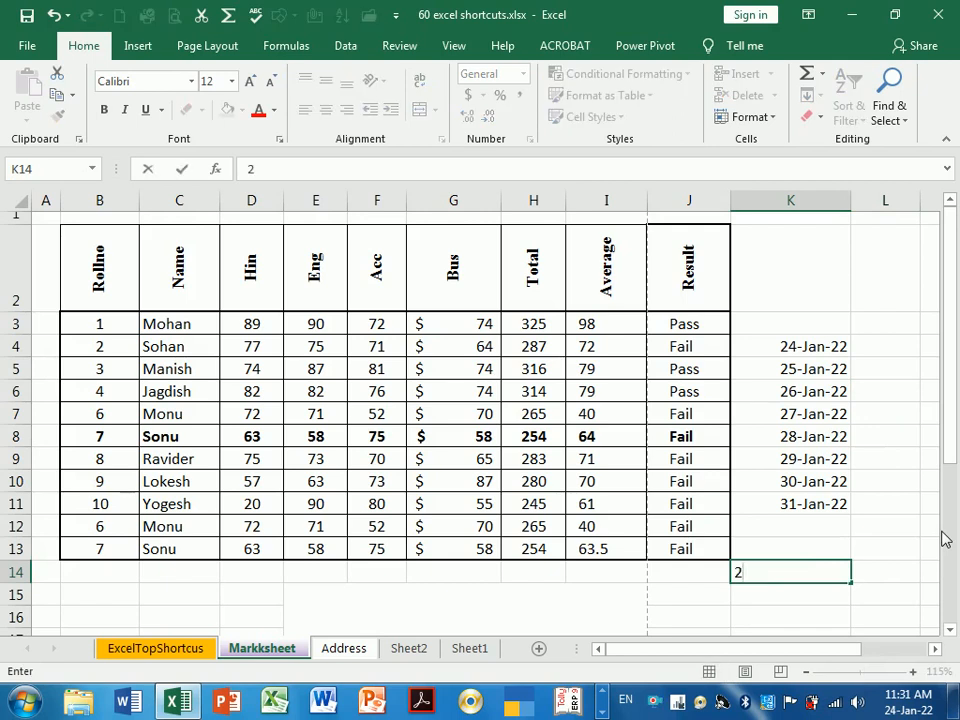
{"action": "key", "text": "Return"}
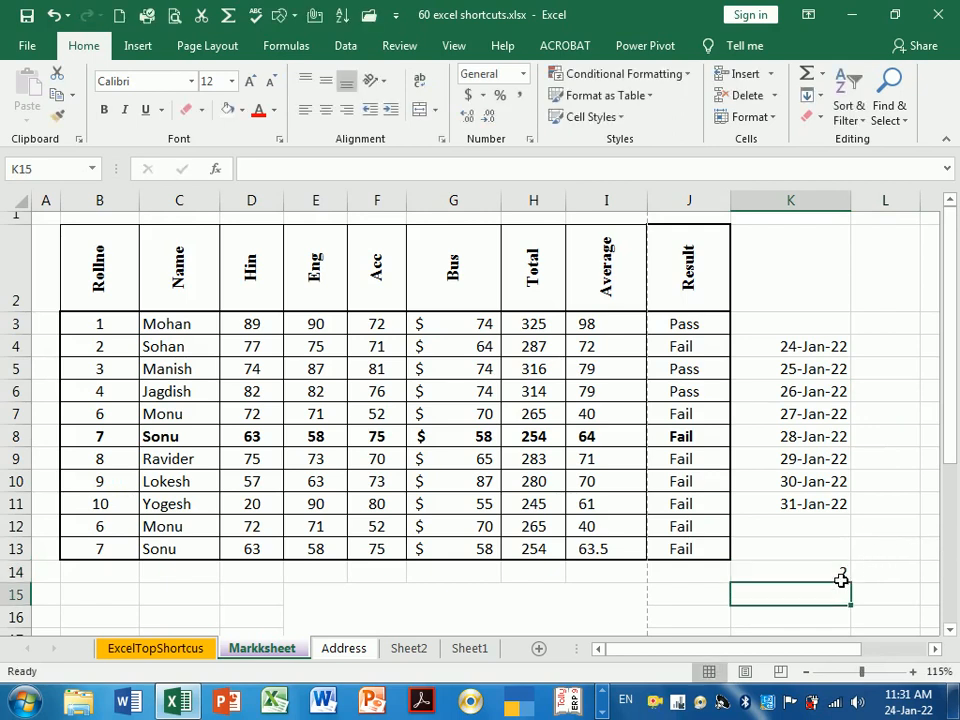
{"action": "left_click", "coordinate": [842, 579]}
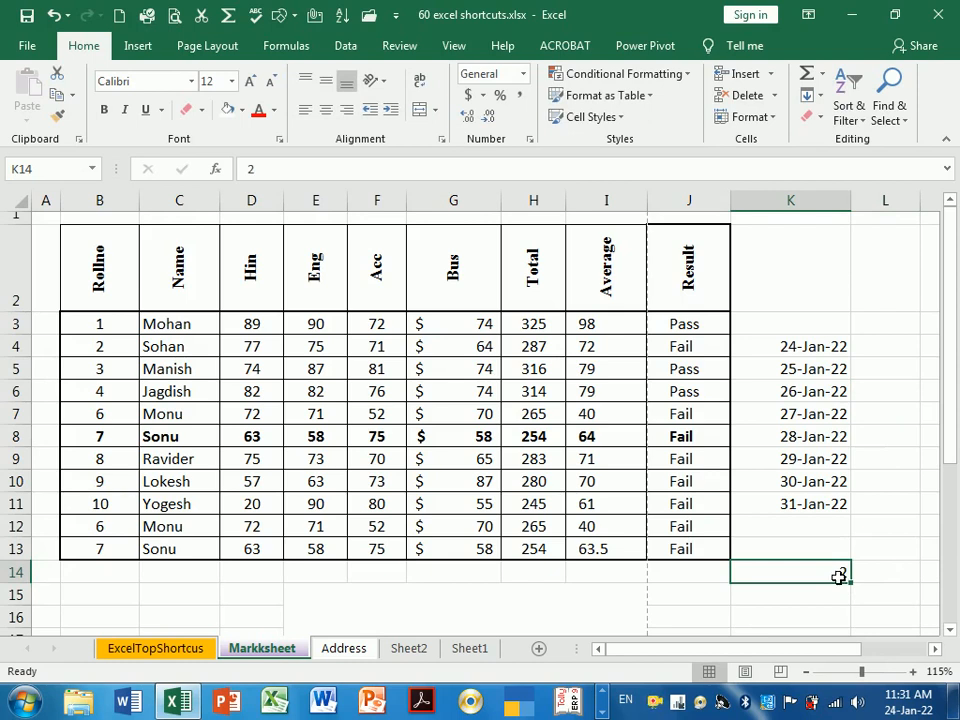
{"action": "left_click", "coordinate": [500, 95]}
{"action": "left_click", "coordinate": [846, 594]}
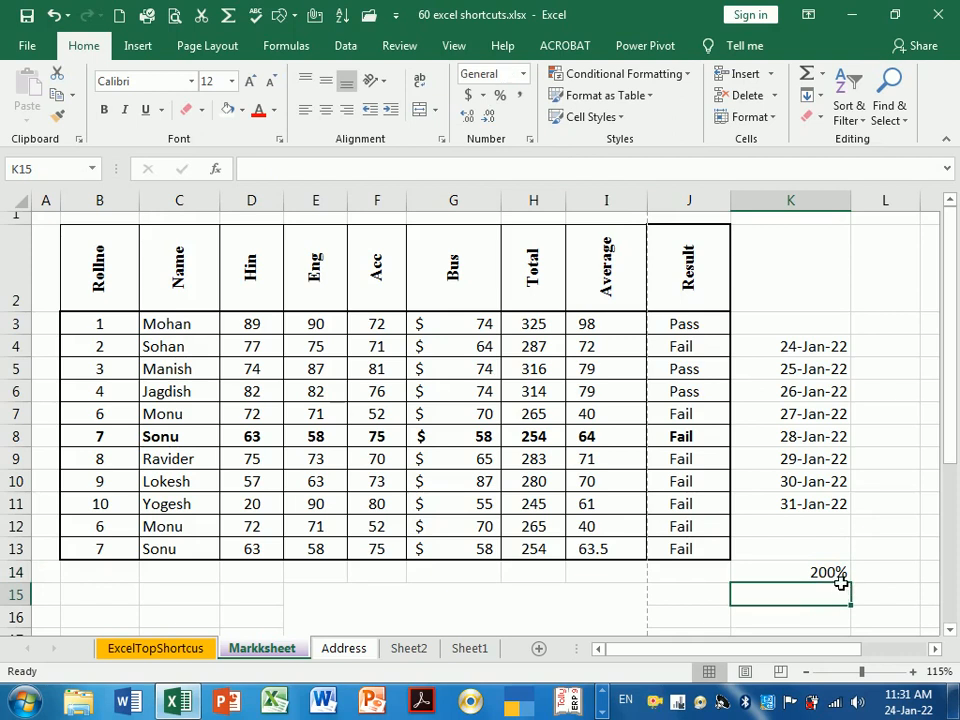
Clear the percentage value from cell K14
{"action": "left_click", "coordinate": [841, 582]}
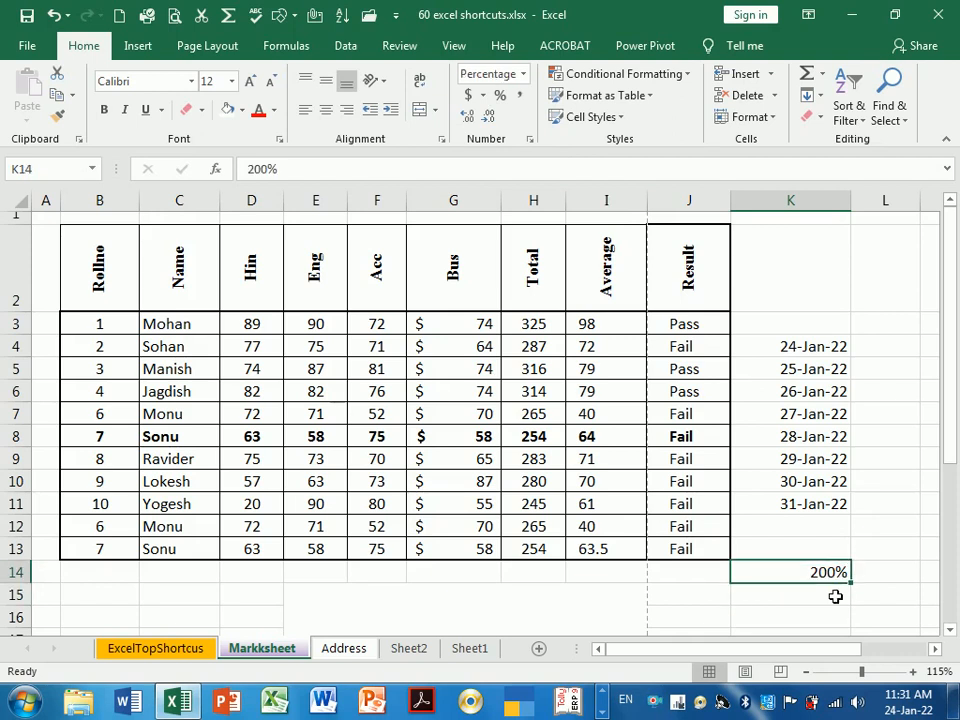
{"action": "left_click", "coordinate": [836, 593]}
{"action": "left_click", "coordinate": [835, 581]}
{"action": "key", "text": "Delete"}
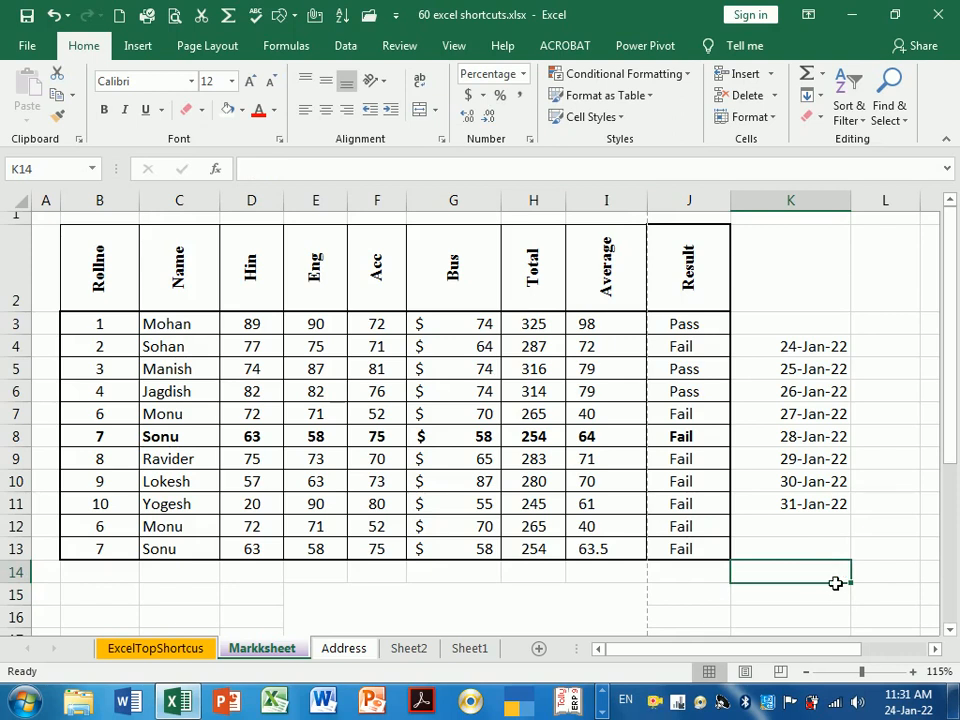
Apply the Percentage format to the Average values in I3:I13, increase them to two decimal places, and reduce them to zero
{"action": "left_click_drag", "start_coordinate": [604, 326], "coordinate": [583, 553]}
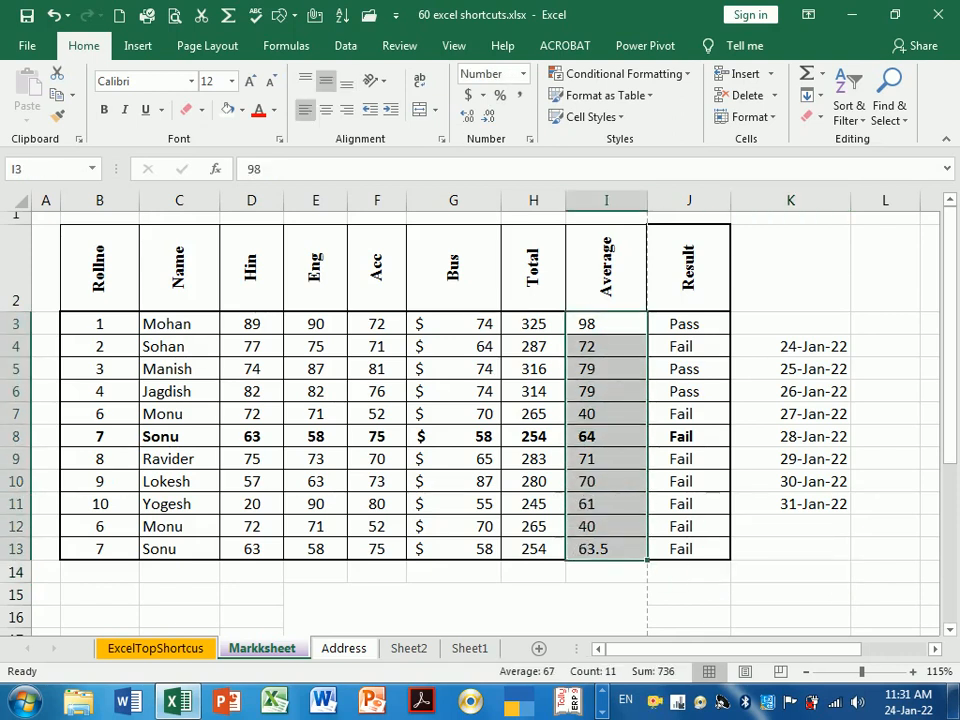
{"action": "left_click", "coordinate": [500, 95]}
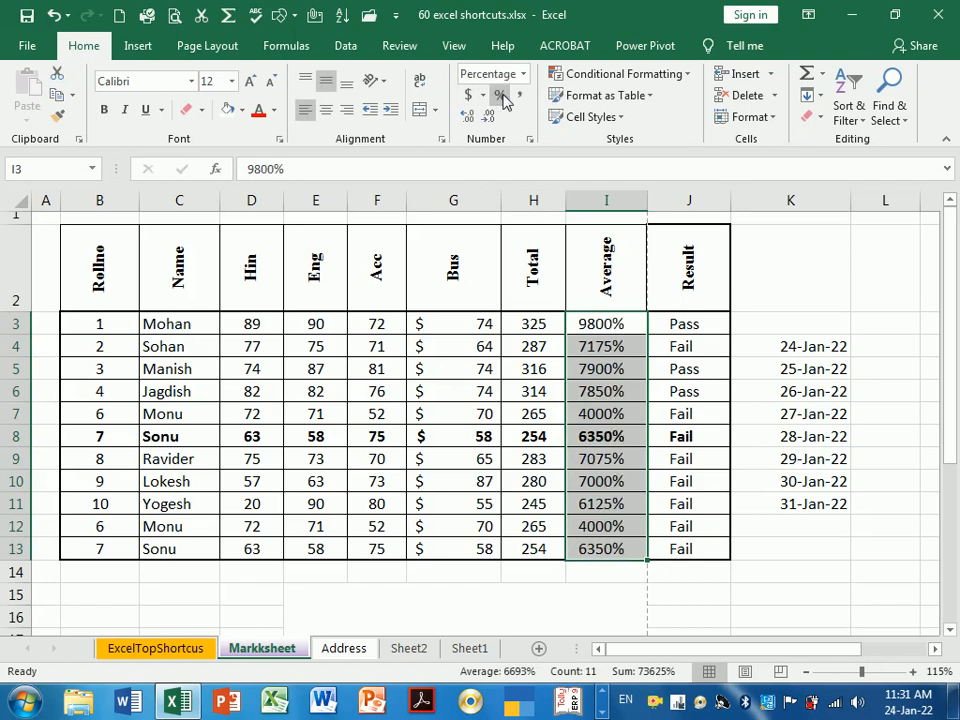
{"action": "left_click", "coordinate": [469, 117]}
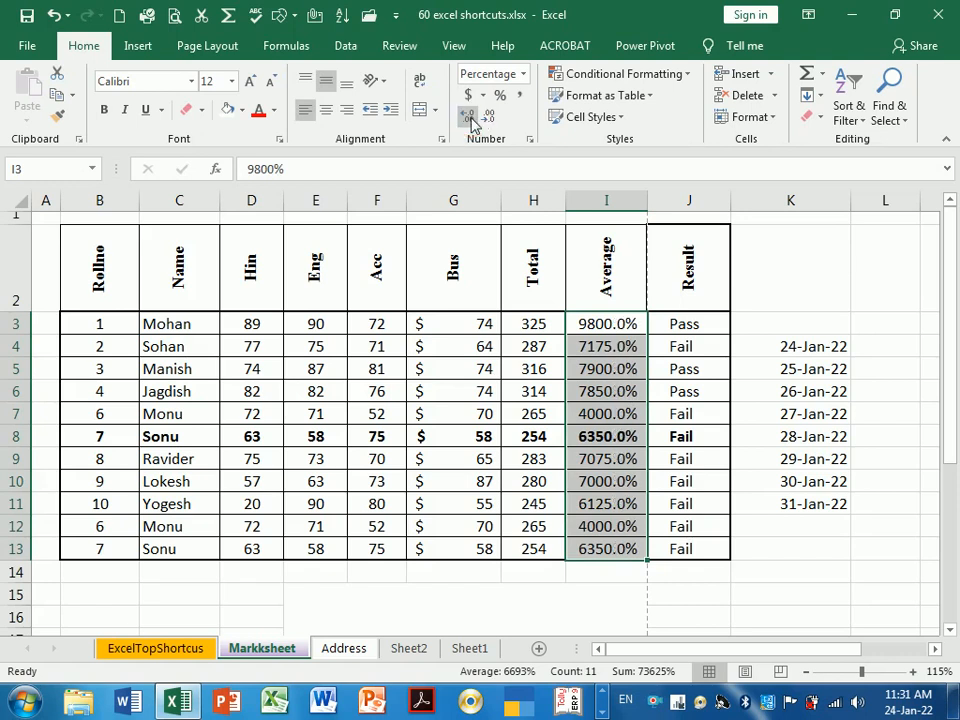
{"action": "left_click", "coordinate": [469, 117]}
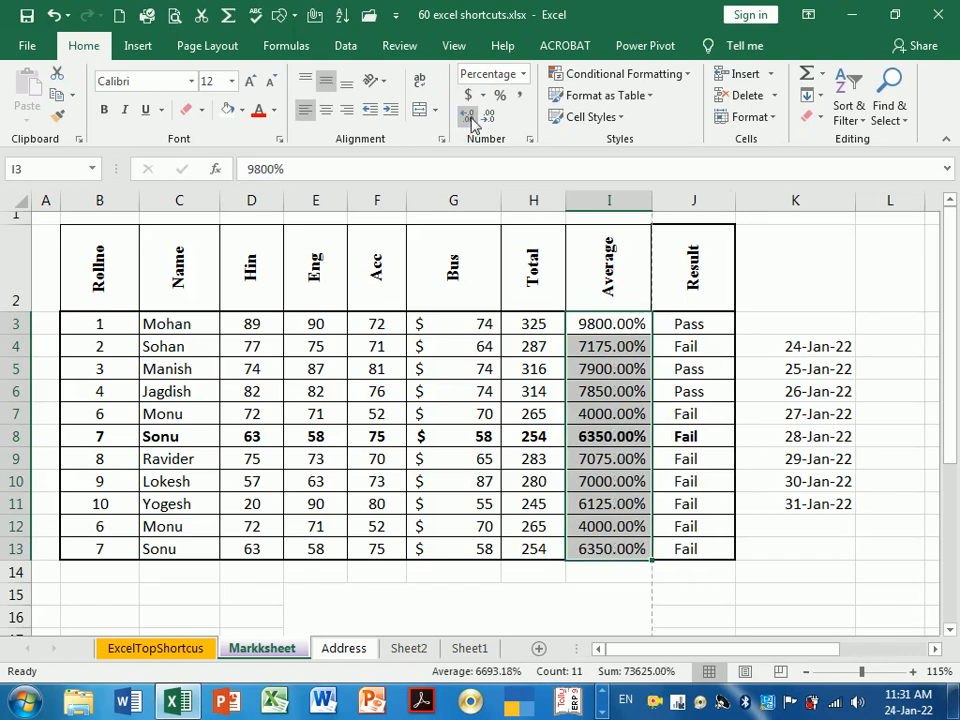
{"action": "left_click", "coordinate": [489, 118]}
{"action": "left_click", "coordinate": [489, 118]}
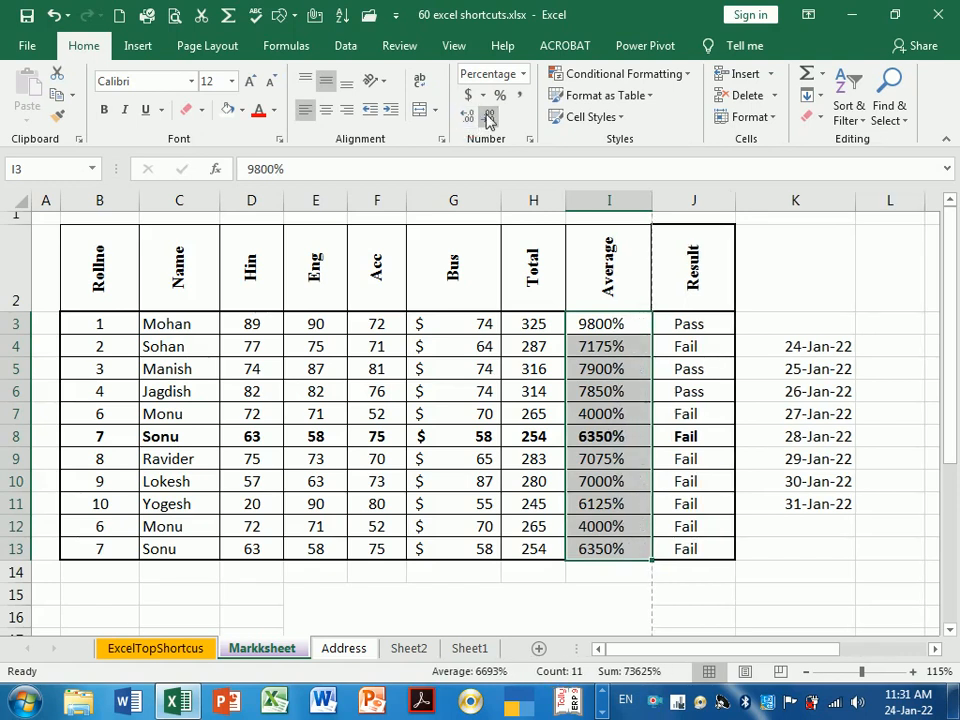
Set the Average values in I3:I13 to the General format
{"action": "left_click", "coordinate": [522, 73]}
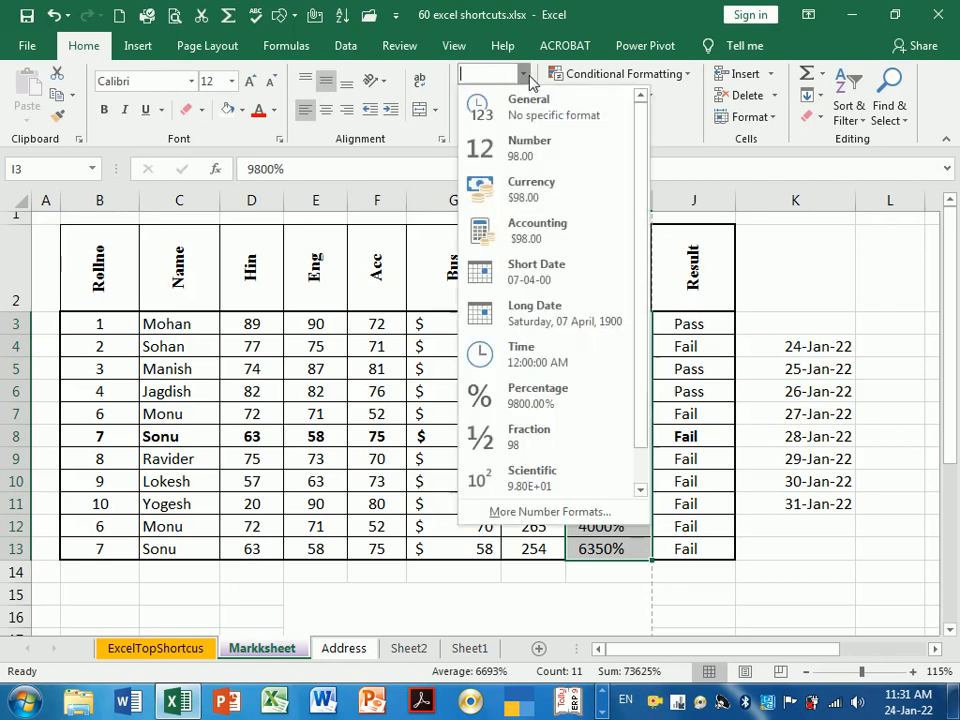
{"action": "left_click", "coordinate": [524, 108]}
{"action": "left_click", "coordinate": [846, 590]}
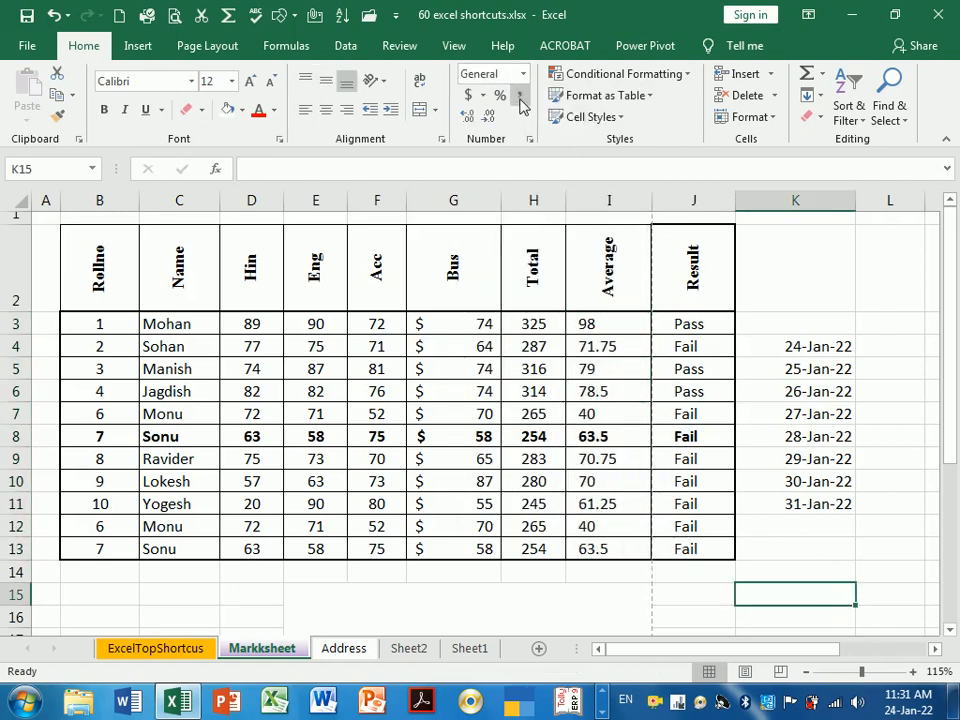
Clear the Pass/Fail values from the Result column in J3:J13
{"action": "scroll", "coordinate": [678, 507], "scroll_direction": "down", "scroll_amount": 2}
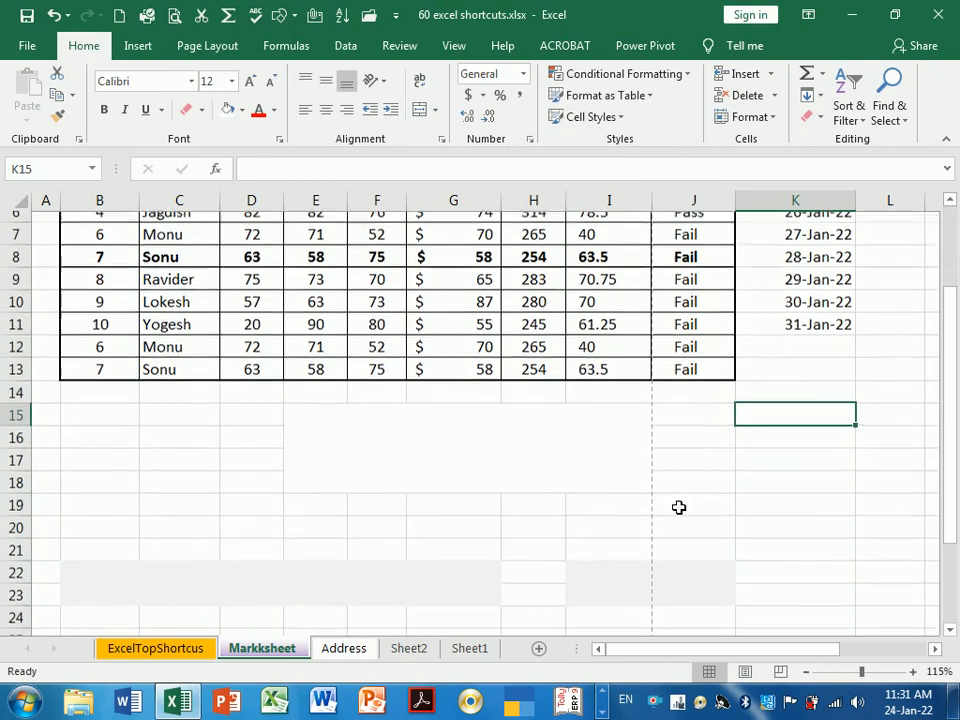
{"action": "scroll", "coordinate": [678, 507], "scroll_direction": "down", "scroll_amount": 1}
{"action": "scroll", "coordinate": [690, 450], "scroll_direction": "down", "scroll_amount": 1}
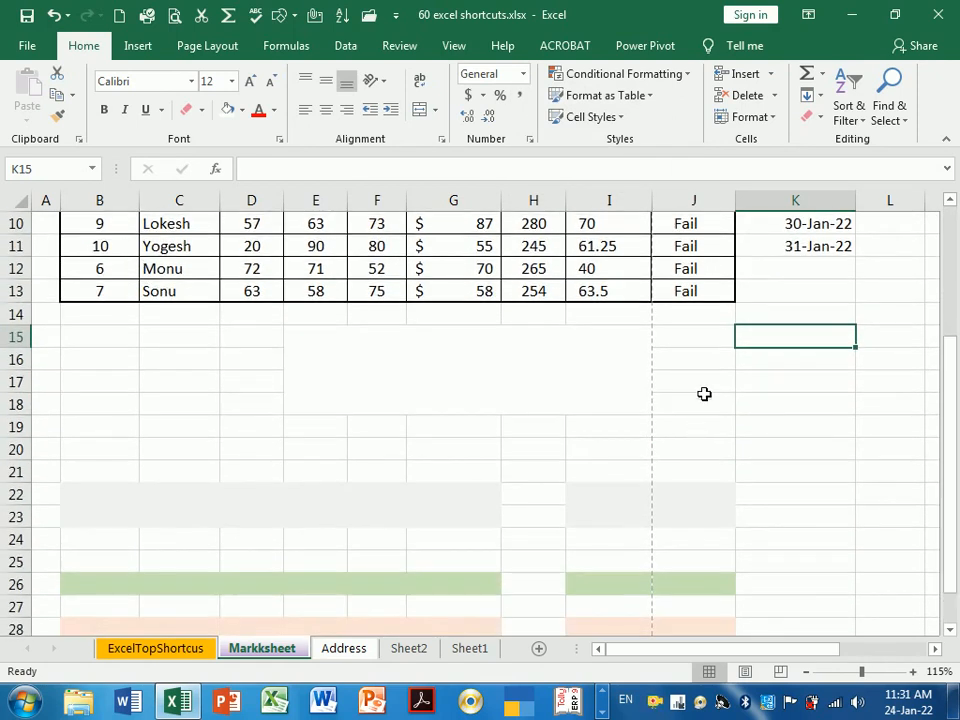
{"action": "scroll", "coordinate": [704, 387], "scroll_direction": "up", "scroll_amount": 3}
{"action": "left_click_drag", "start_coordinate": [705, 324], "coordinate": [718, 546]}
{"action": "key", "text": "Delete"}
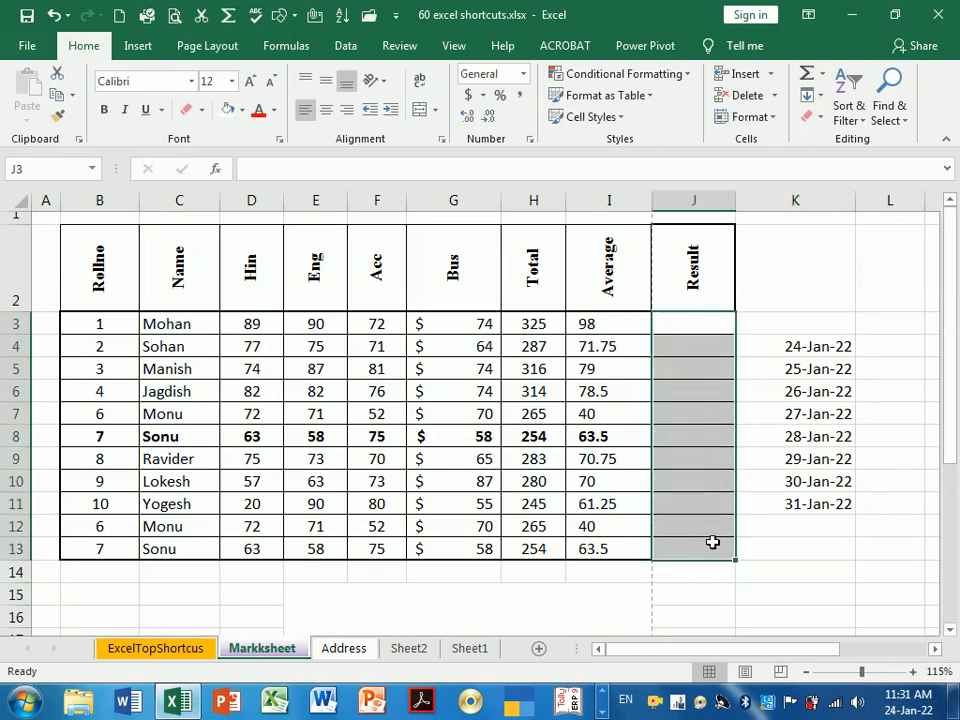
Enter 2000, 3000 and 5000 in the Result cells J3, J4 and J5
{"action": "left_click", "coordinate": [708, 321]}
{"action": "type", "text": "2000"}
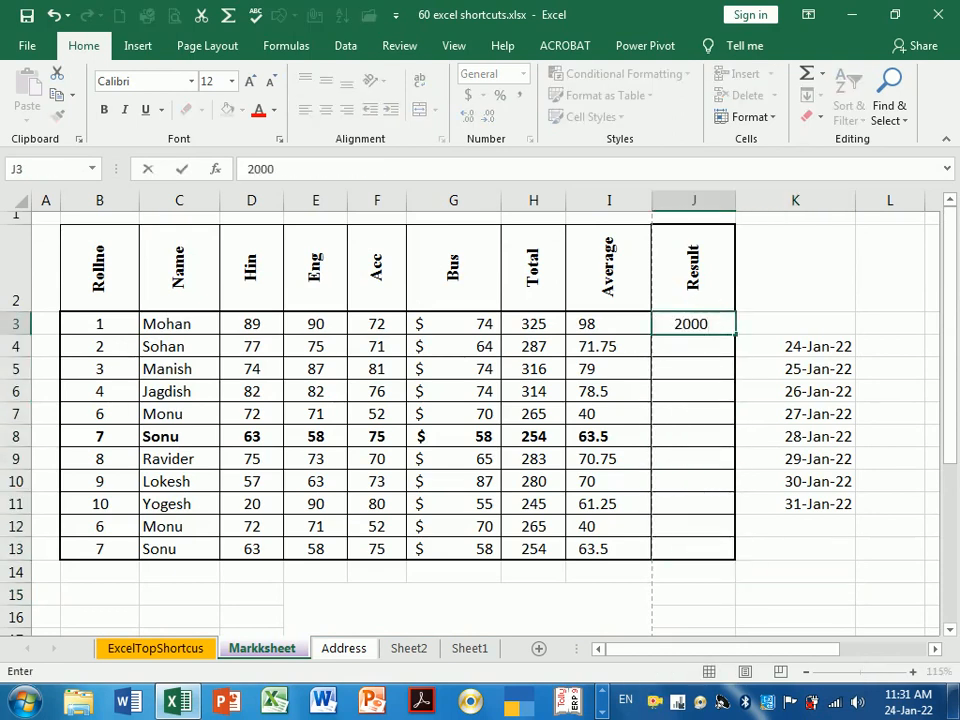
{"action": "key", "text": "Return"}
{"action": "type", "text": "3000"}
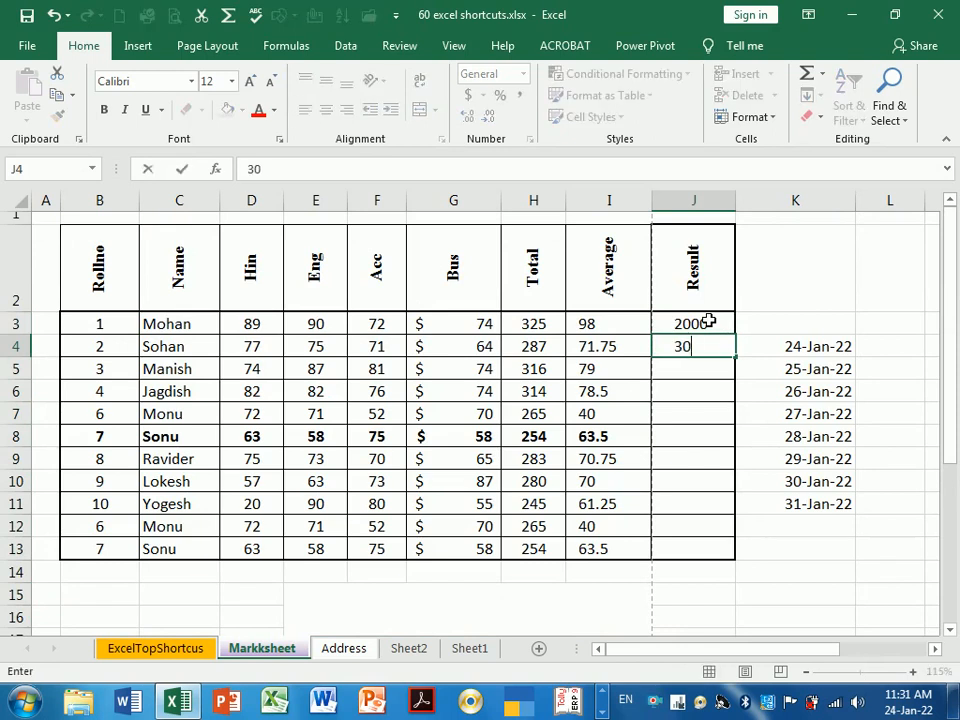
{"action": "key", "text": "Return"}
{"action": "type", "text": "5000"}
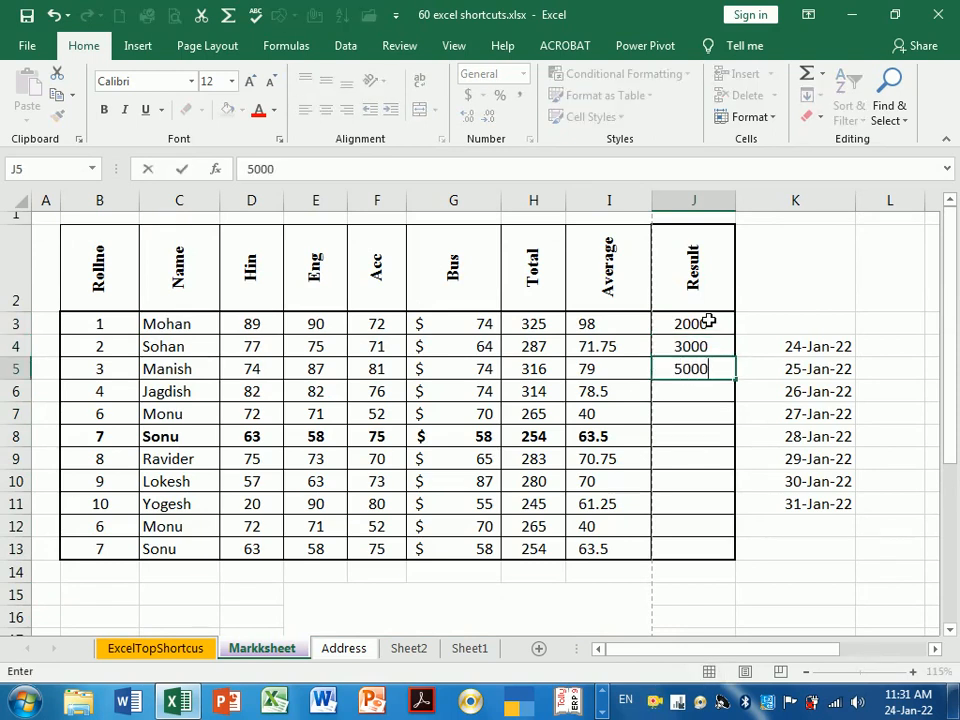
{"action": "key", "text": "Return"}
Extend the number series from J4:J5 down through J13
{"action": "left_click_drag", "start_coordinate": [720, 318], "coordinate": [709, 392]}
{"action": "left_click", "coordinate": [708, 348]}
{"action": "left_click_drag", "start_coordinate": [708, 348], "coordinate": [727, 562]}
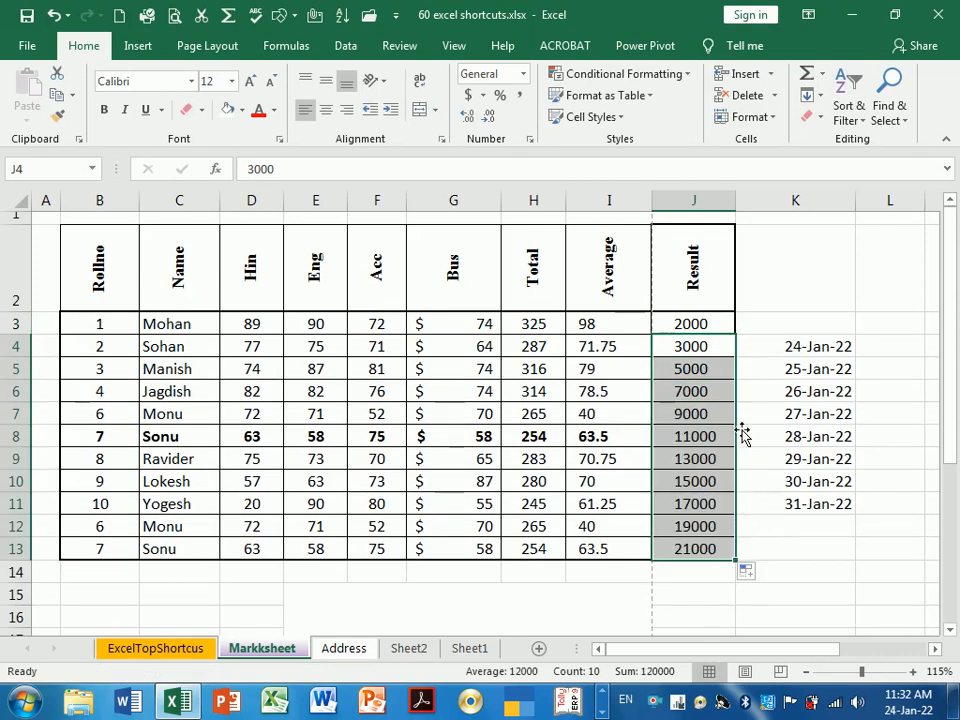
Apply the Comma Style to the Result values in J3:J13 and widen column J to fit them
{"action": "left_click_drag", "start_coordinate": [676, 324], "coordinate": [720, 546]}
{"action": "left_click", "coordinate": [521, 95]}
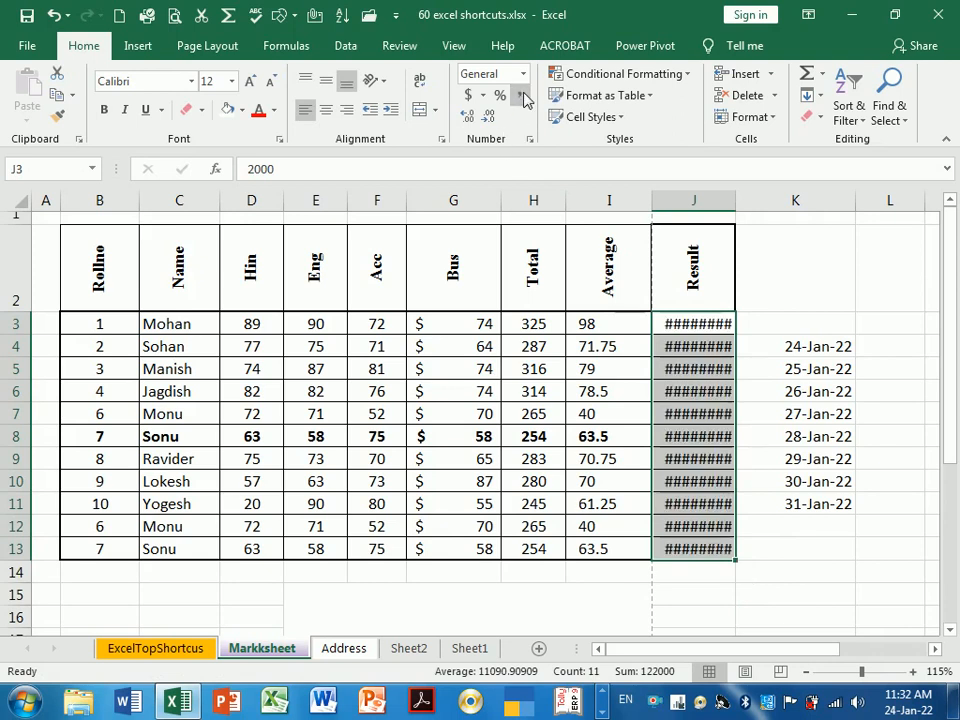
{"action": "left_click_drag", "start_coordinate": [735, 205], "coordinate": [763, 208]}
{"action": "left_click", "coordinate": [797, 449]}
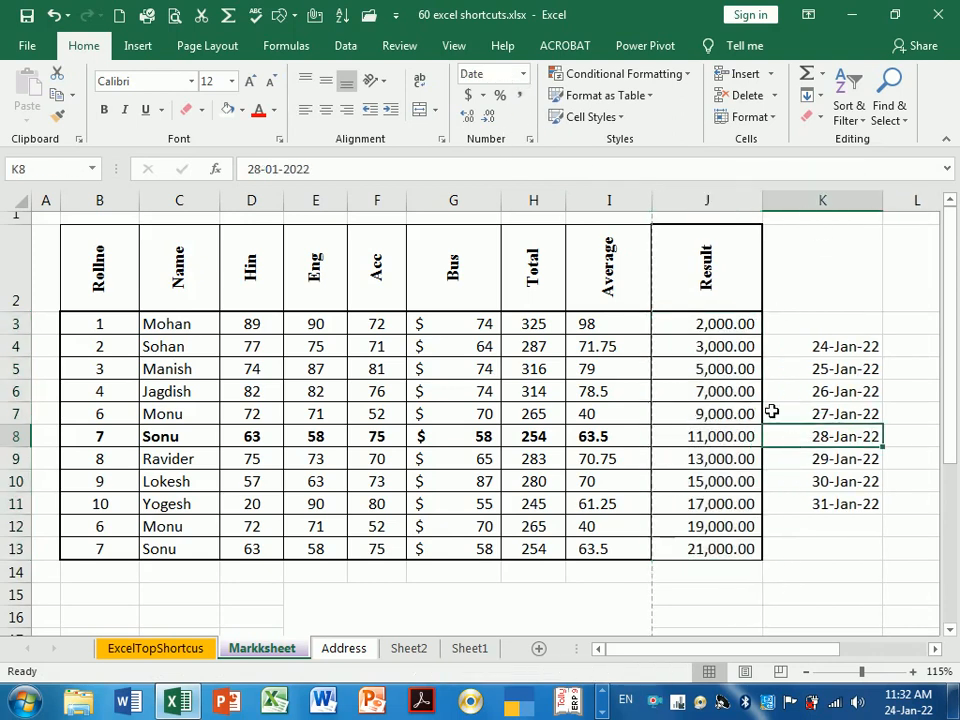
Reduce the Result values in J3:J13 to zero decimal places
{"action": "left_click_drag", "start_coordinate": [740, 326], "coordinate": [724, 551]}
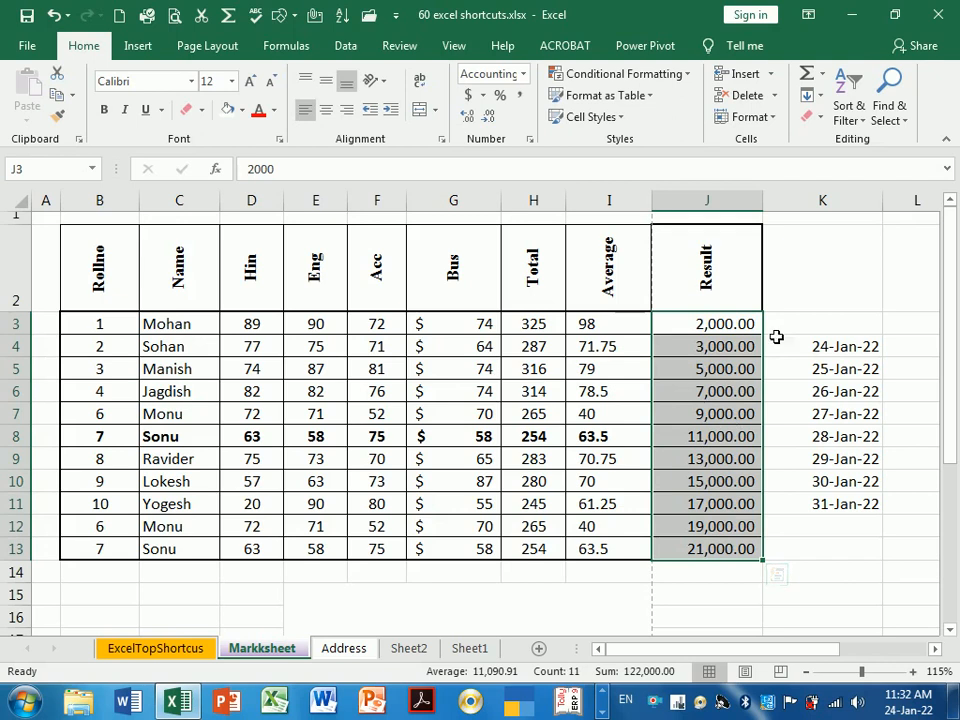
{"action": "left_click", "coordinate": [487, 117]}
{"action": "left_click", "coordinate": [487, 117]}
{"action": "left_click", "coordinate": [699, 345]}
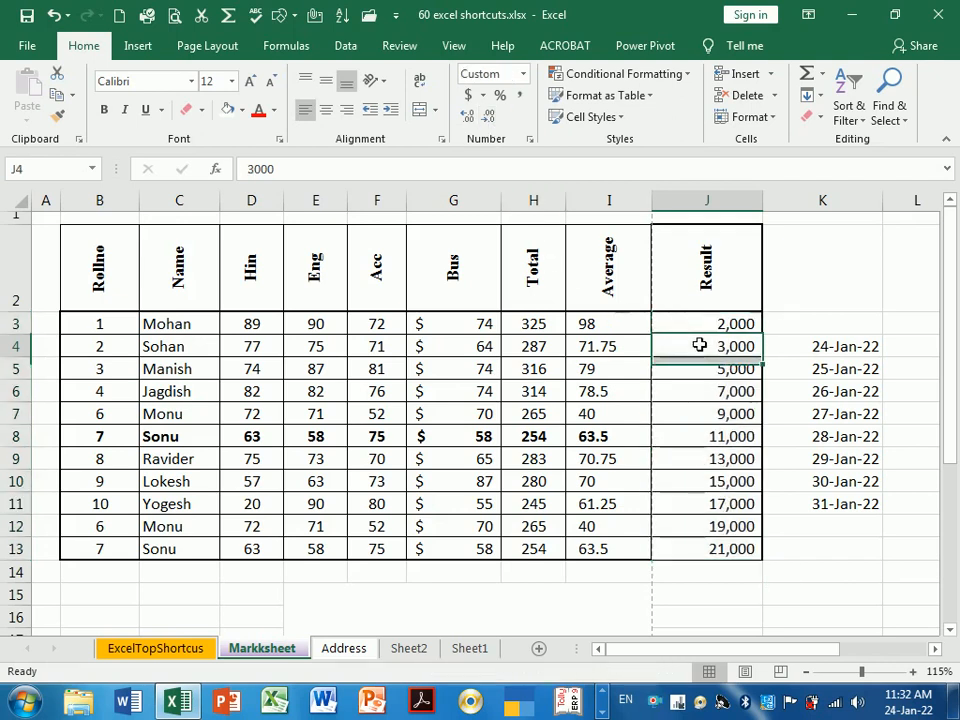
Try center, middle, top and left alignment on the Result values in J3:J13
{"action": "left_click_drag", "start_coordinate": [699, 321], "coordinate": [719, 553]}
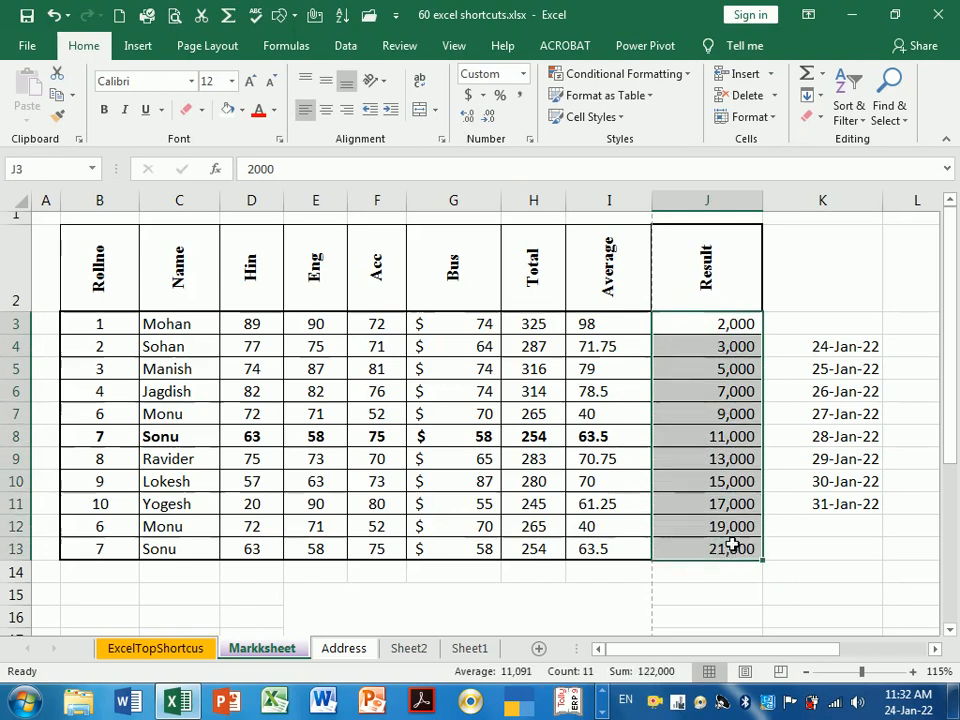
{"action": "left_click", "coordinate": [322, 112]}
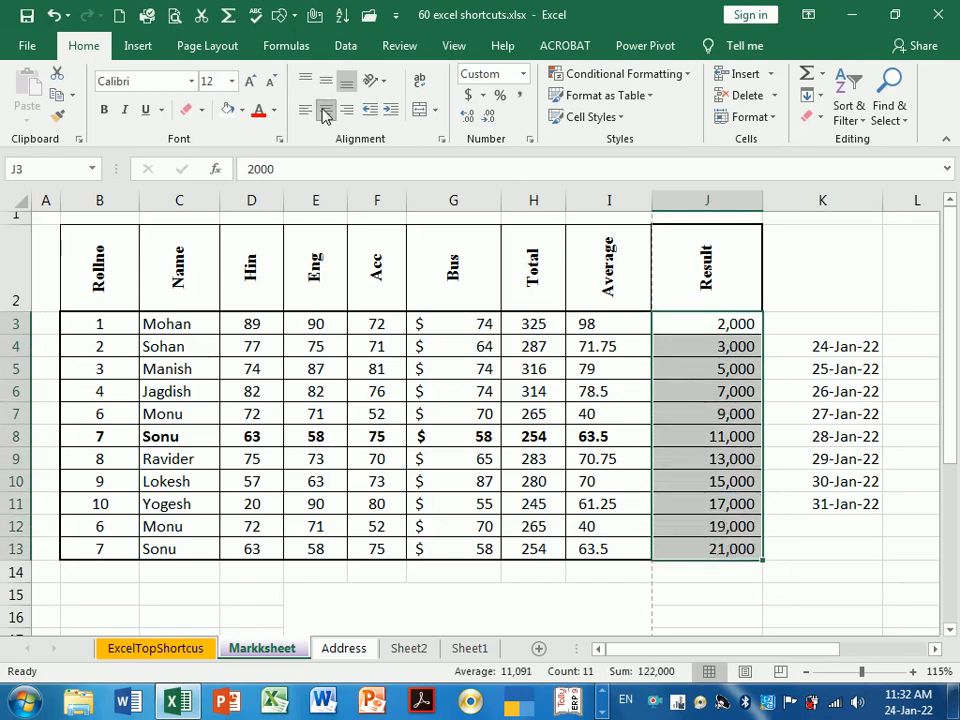
{"action": "left_click", "coordinate": [326, 80]}
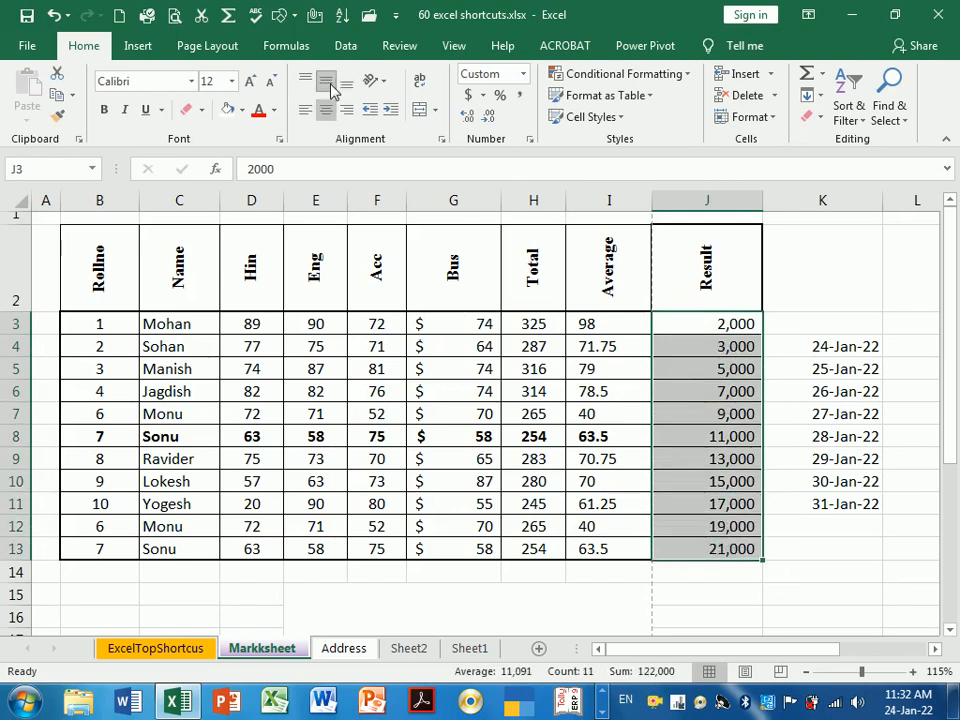
{"action": "left_click", "coordinate": [305, 80]}
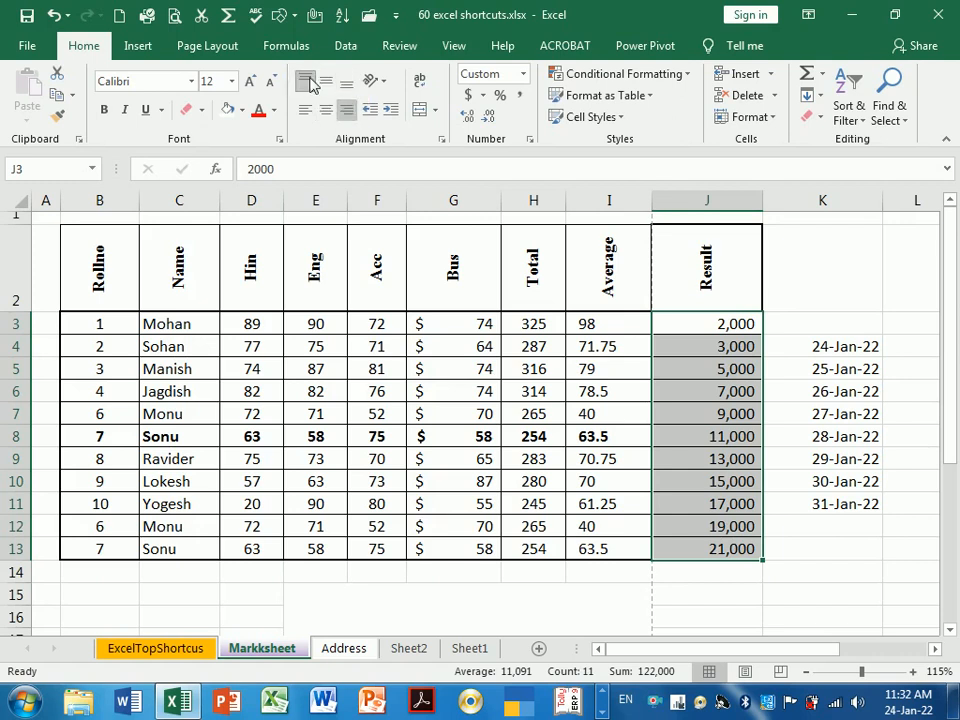
{"action": "left_click", "coordinate": [305, 109]}
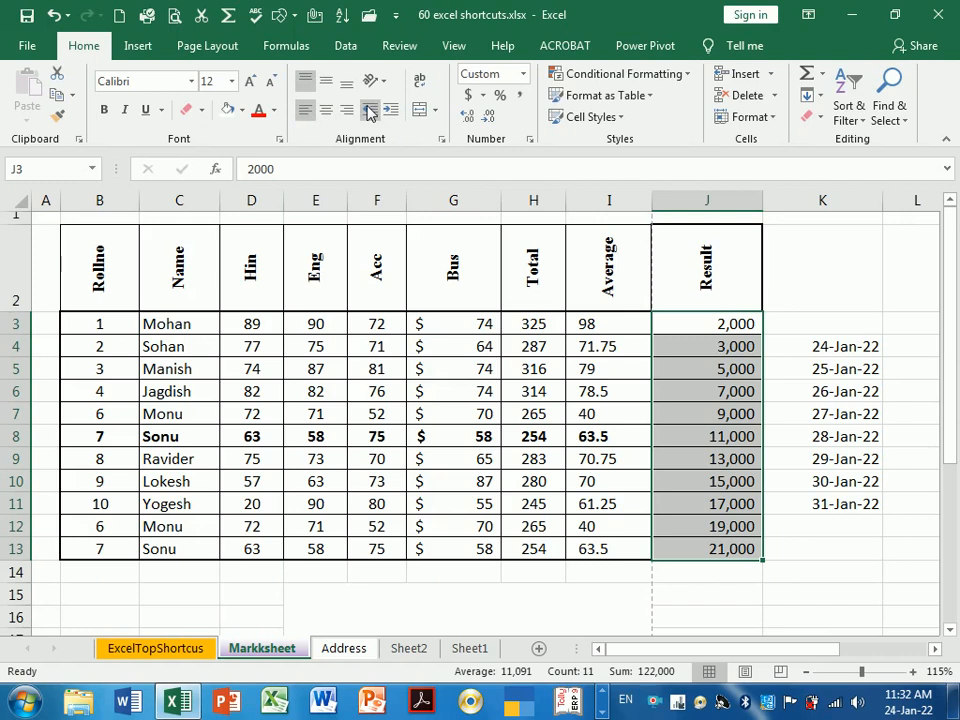
Try decreasing and increasing the indent of the Result values in J3:J13
{"action": "left_click", "coordinate": [845, 436]}
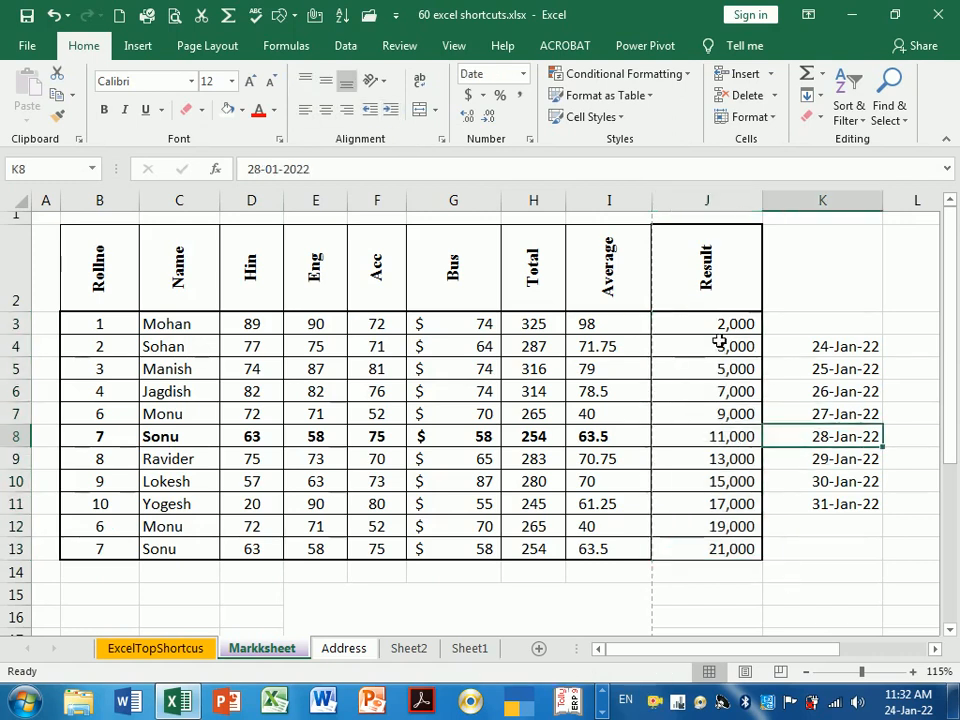
{"action": "left_click_drag", "start_coordinate": [720, 324], "coordinate": [729, 549]}
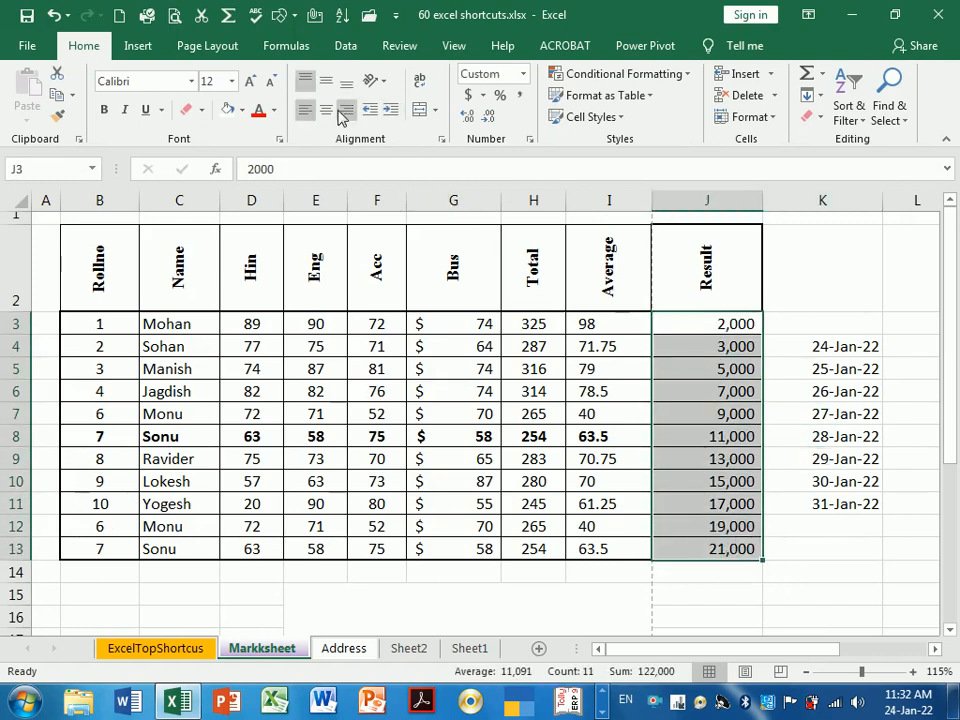
{"action": "left_click", "coordinate": [368, 112]}
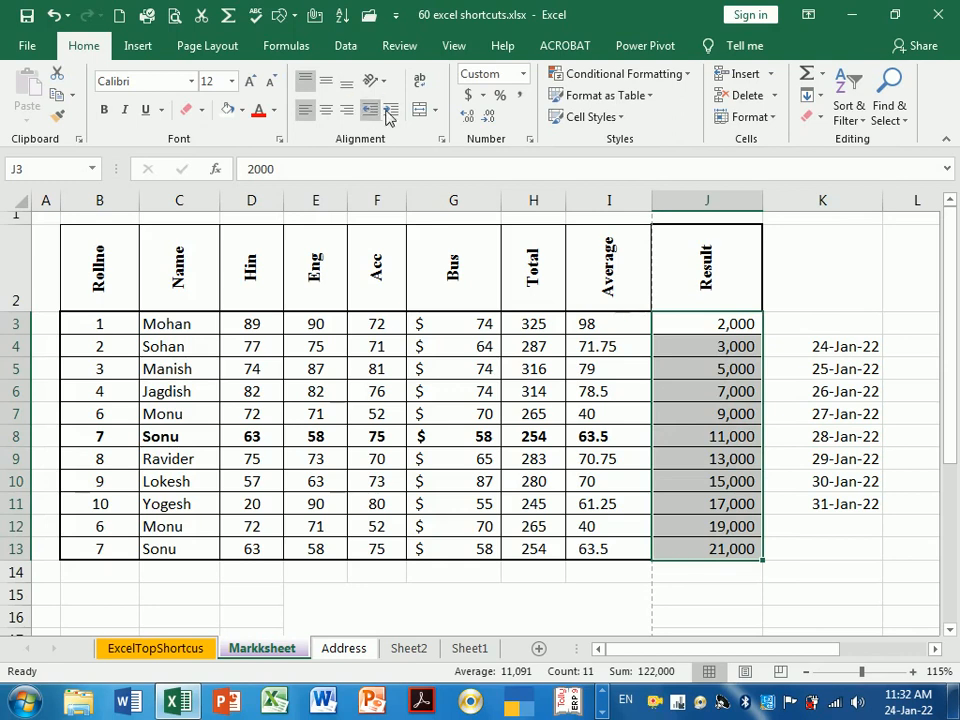
{"action": "left_click", "coordinate": [390, 112]}
Align the Result values in J3:J13 to the center horizontally and the middle vertically
{"action": "left_click", "coordinate": [699, 340]}
{"action": "left_click_drag", "start_coordinate": [696, 321], "coordinate": [730, 543]}
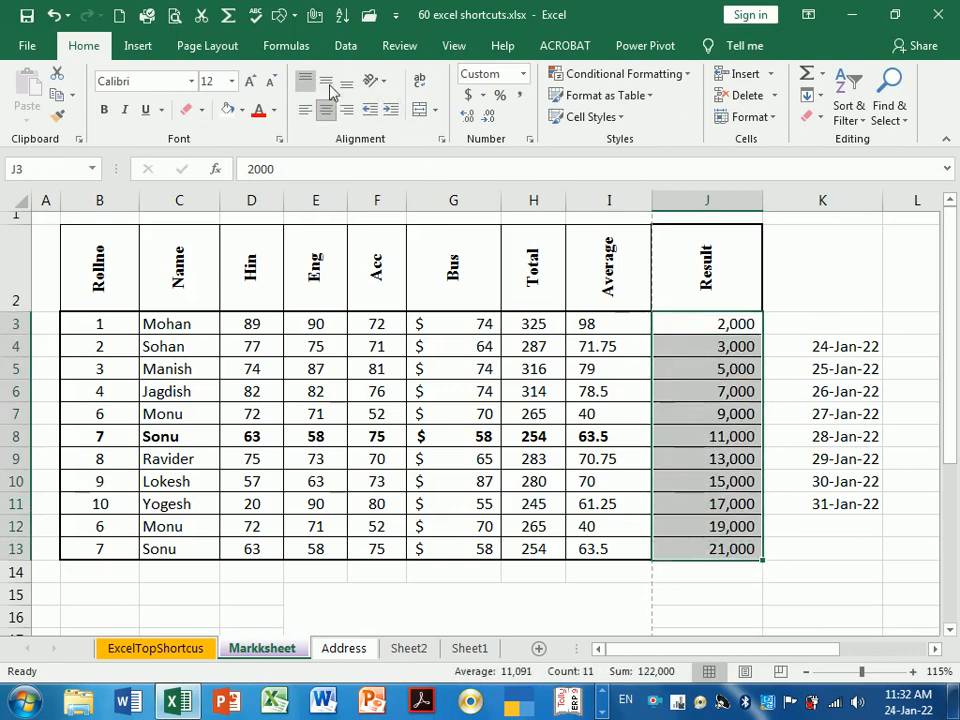
{"action": "left_click_drag", "start_coordinate": [724, 328], "coordinate": [746, 549]}
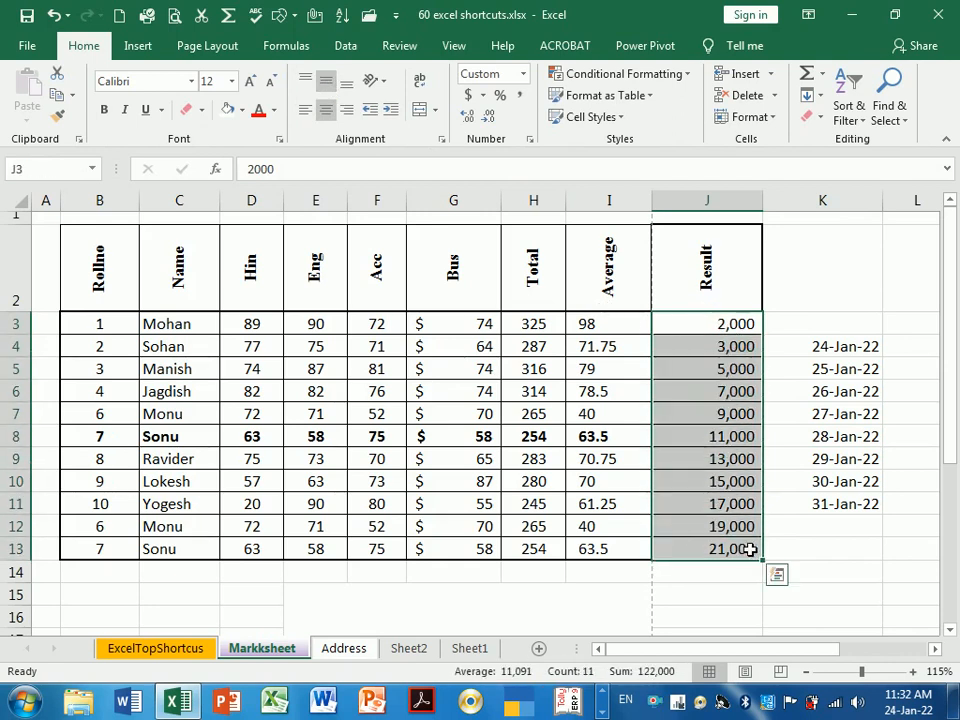
Examine the Number, Alignment, Font, Fill and Protection settings in the Format Cells dialog for J3:J13, and close it without changes
{"action": "left_click_drag", "start_coordinate": [711, 326], "coordinate": [724, 550]}
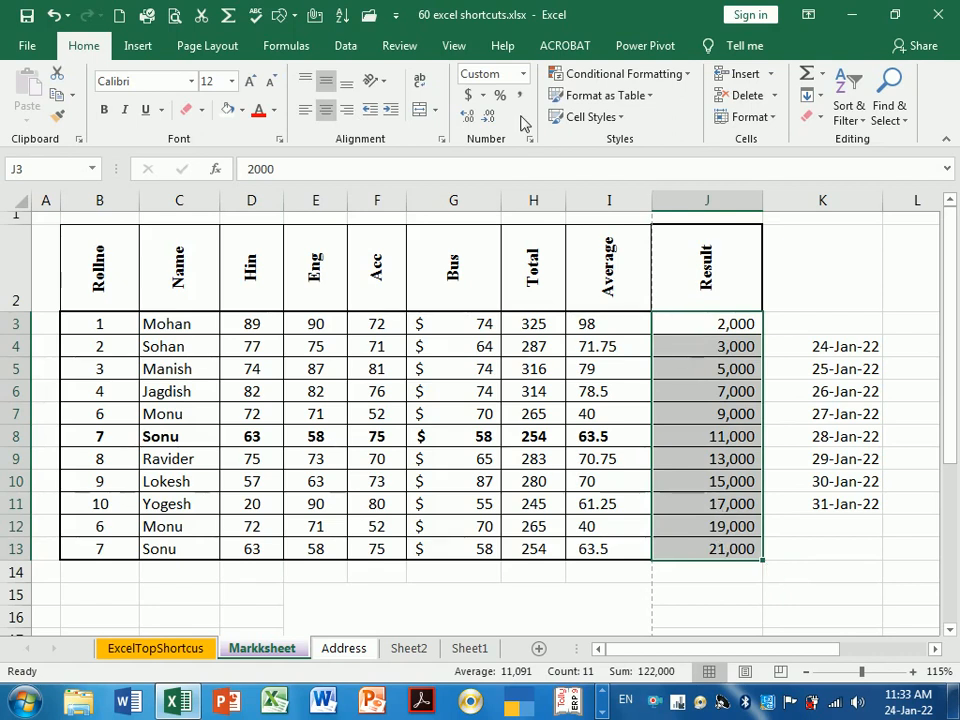
{"action": "left_click", "coordinate": [737, 368]}
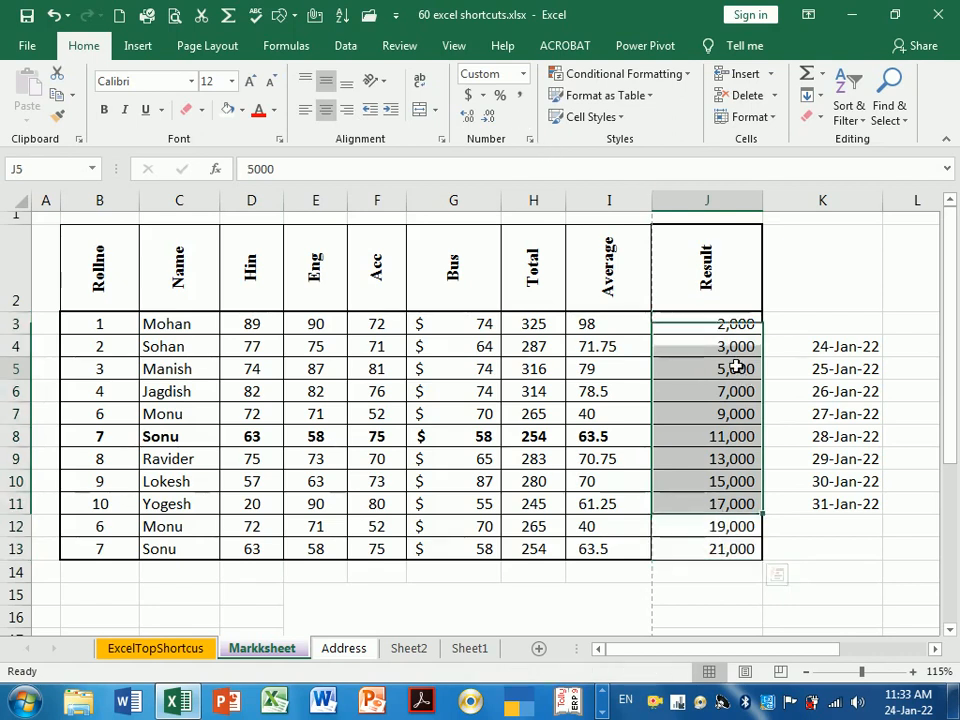
{"action": "left_click_drag", "start_coordinate": [731, 326], "coordinate": [740, 550]}
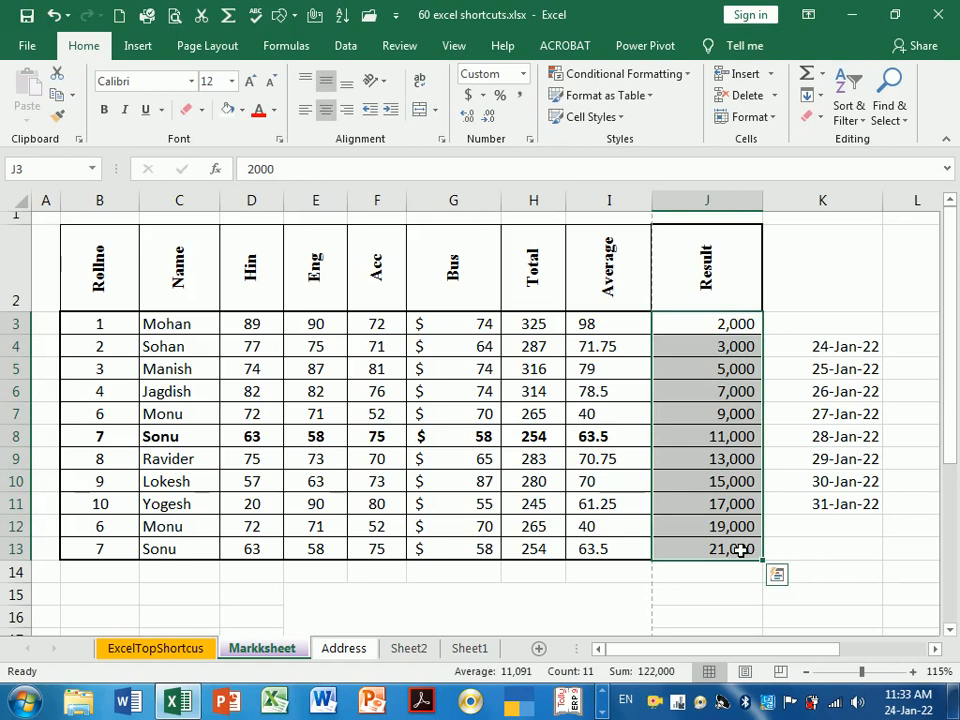
{"action": "left_click", "coordinate": [530, 142]}
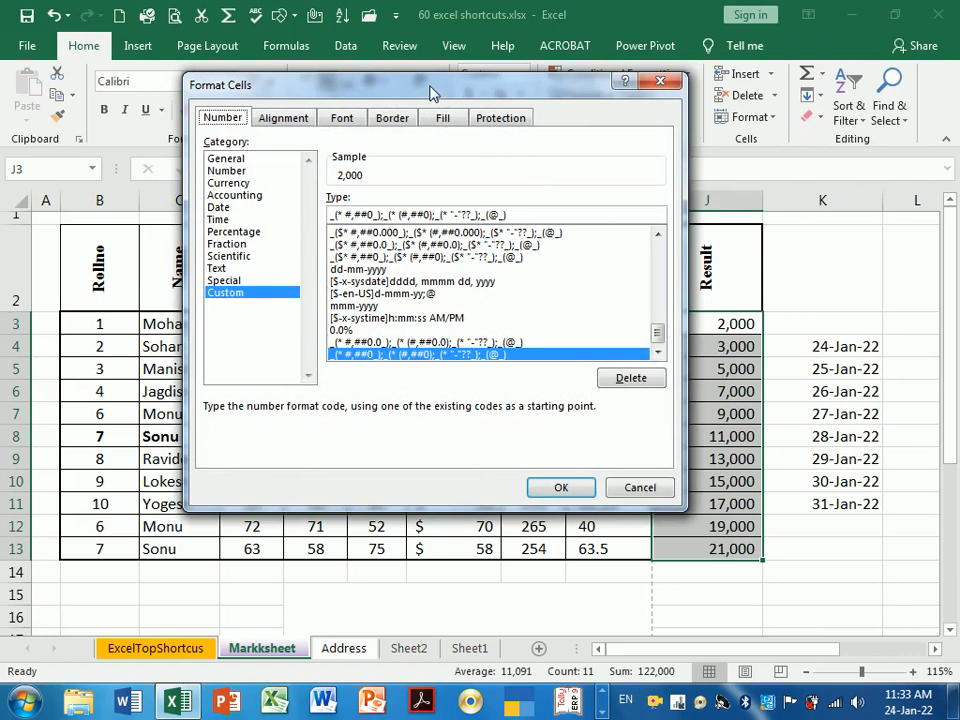
{"action": "left_click", "coordinate": [300, 118]}
{"action": "left_click", "coordinate": [342, 119]}
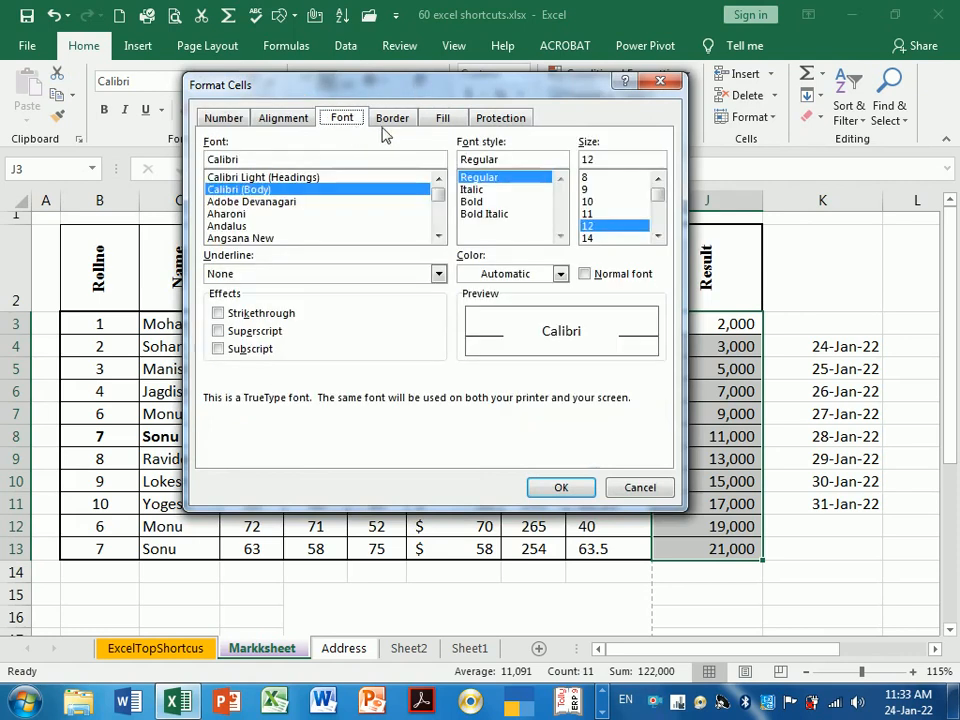
{"action": "left_click", "coordinate": [448, 122]}
{"action": "left_click", "coordinate": [505, 121]}
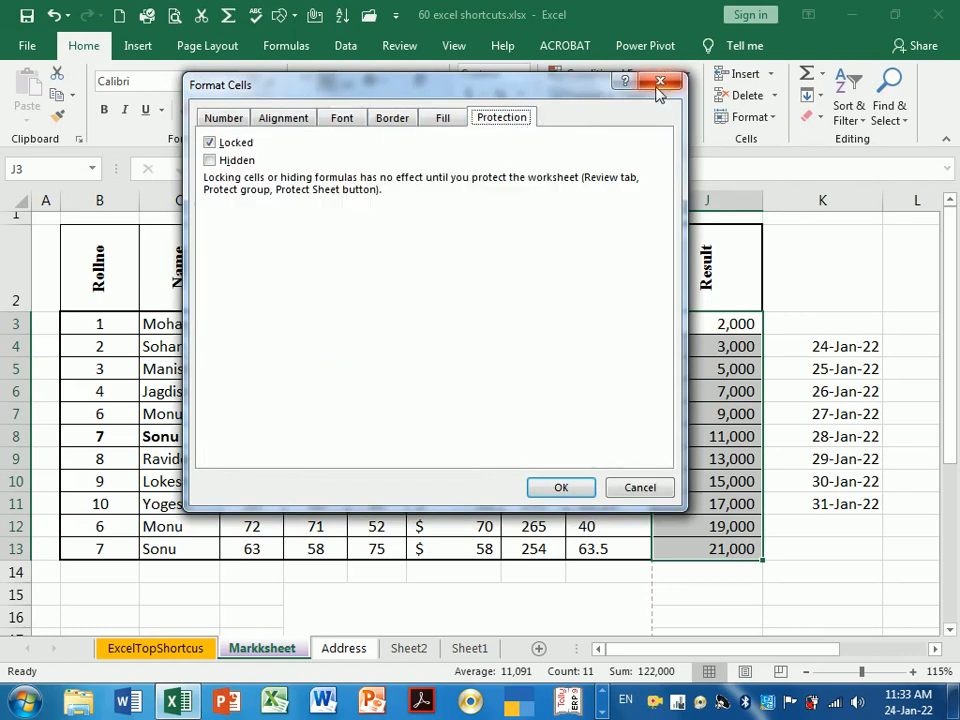
{"action": "left_click", "coordinate": [657, 86]}
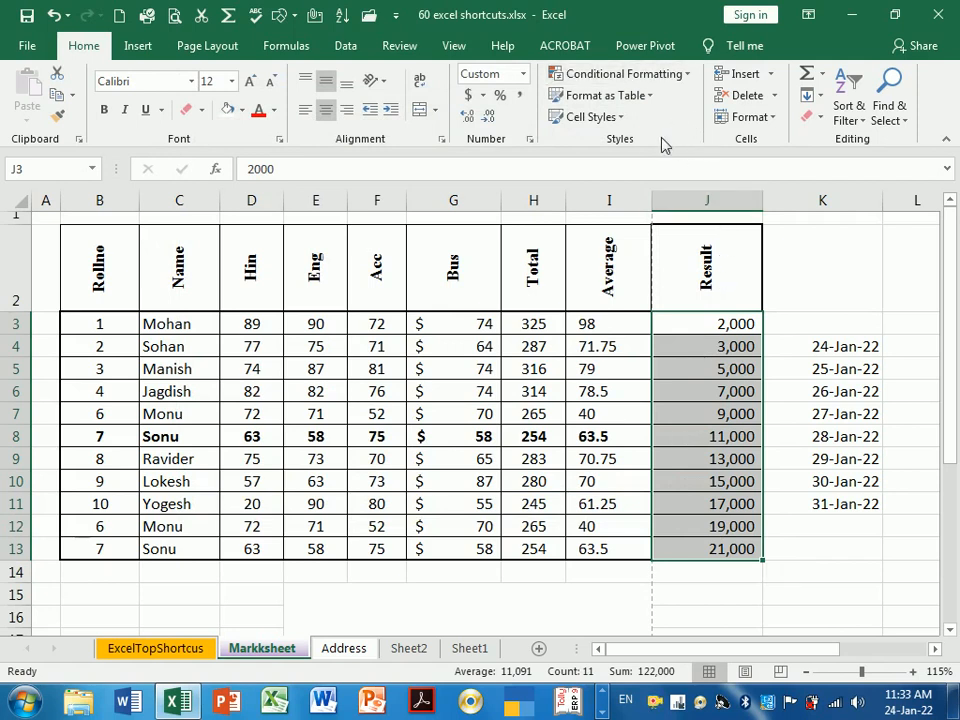
Insert an empty column between the Average and Result columns
{"action": "left_click", "coordinate": [723, 219]}
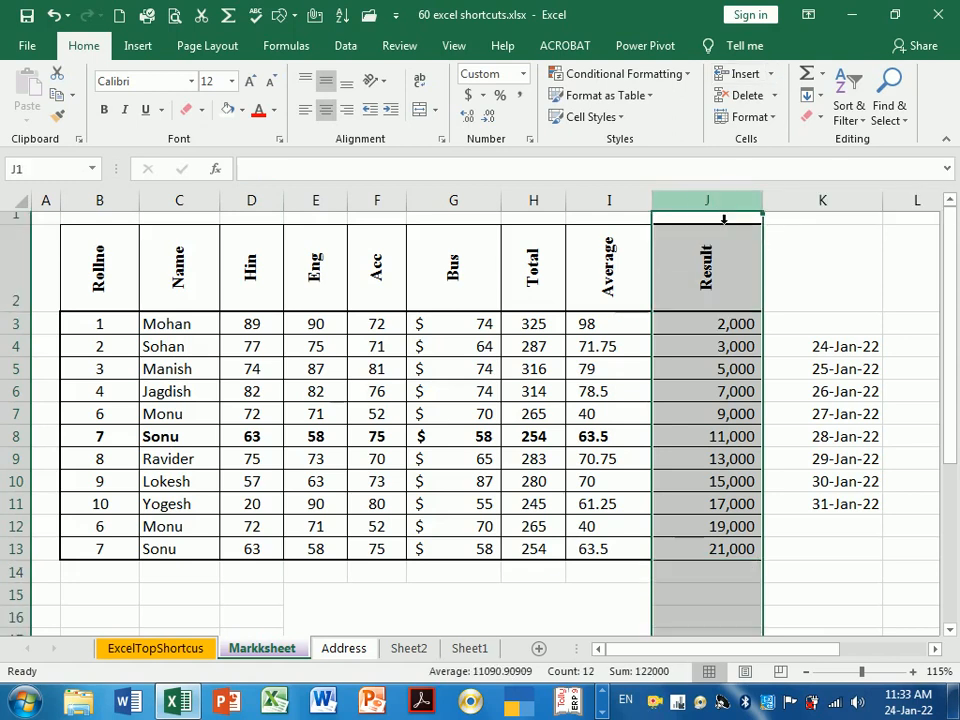
{"action": "left_click", "coordinate": [746, 75]}
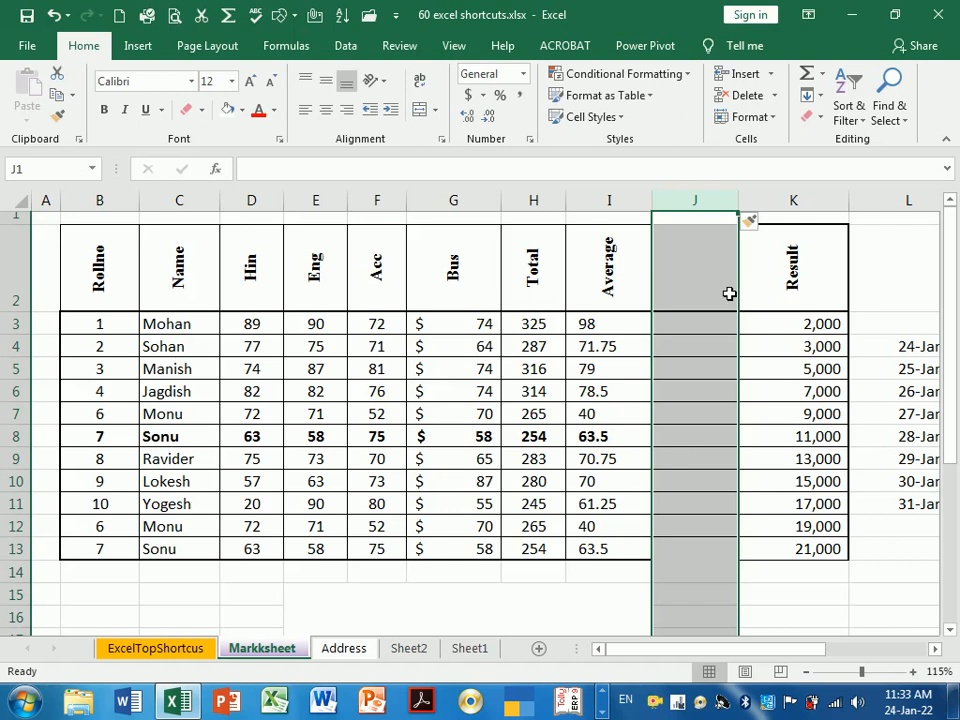
{"action": "left_click", "coordinate": [711, 331]}
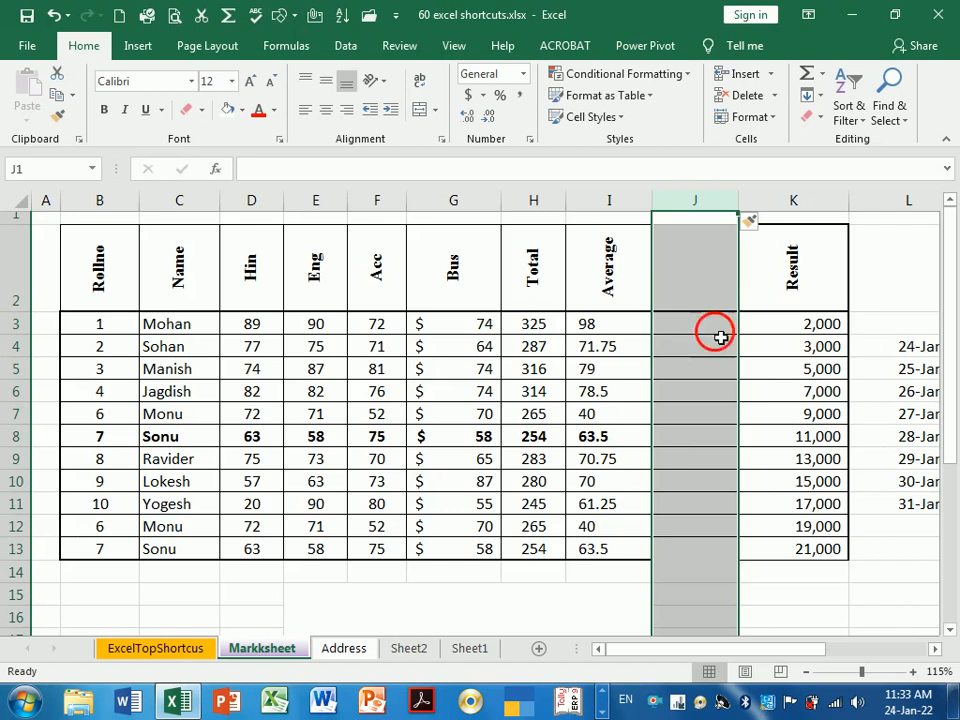
{"action": "left_click", "coordinate": [709, 307]}
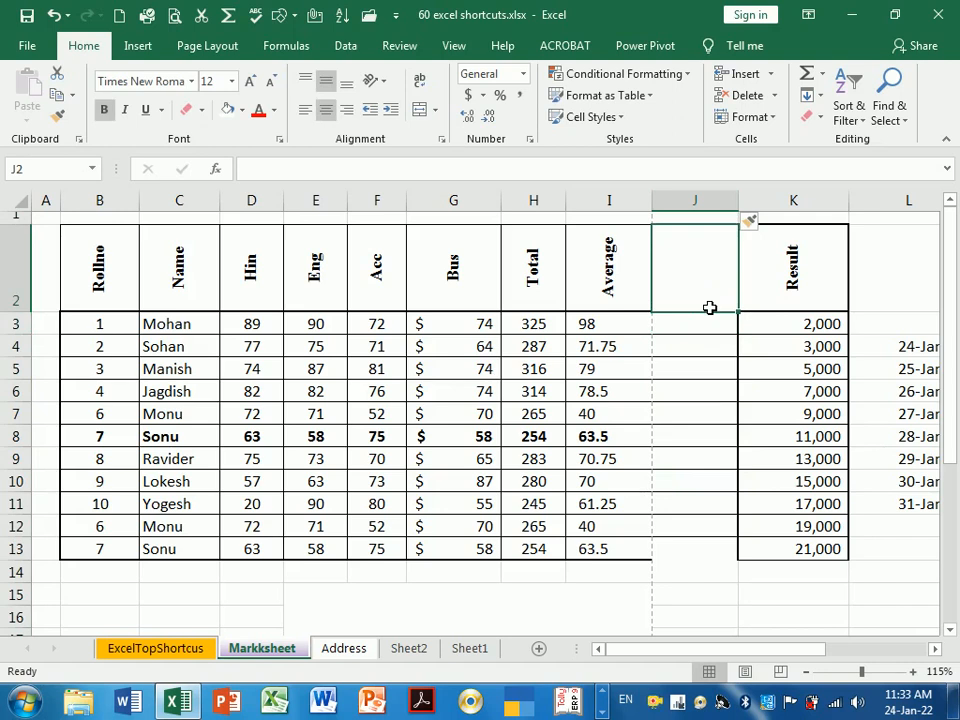
Delete the empty column J between Average and Result
{"action": "left_click", "coordinate": [695, 200]}
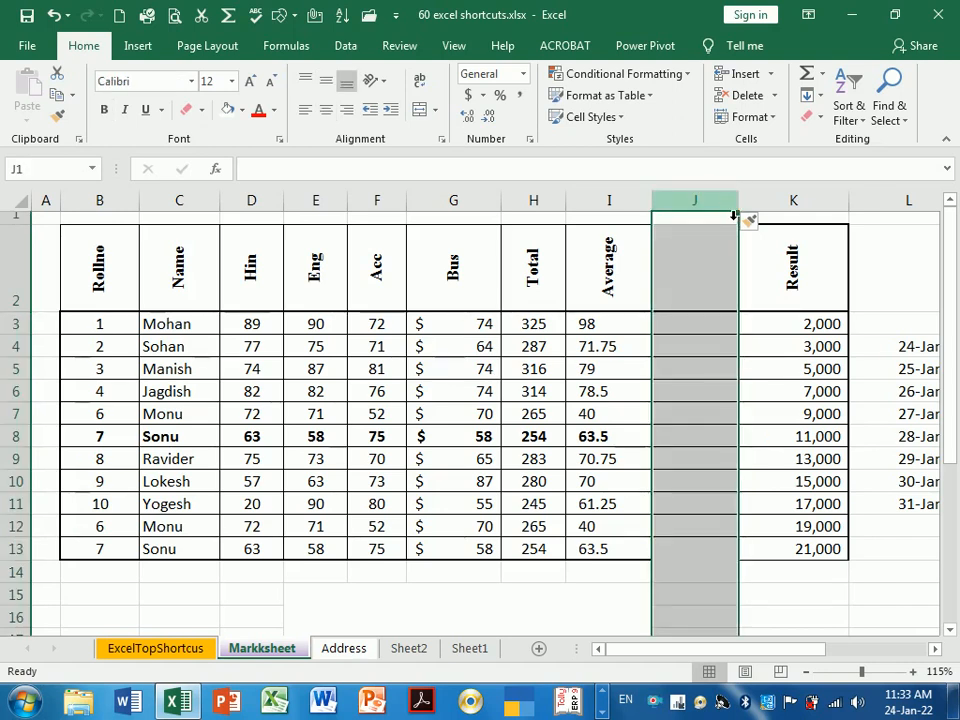
{"action": "left_click", "coordinate": [747, 96]}
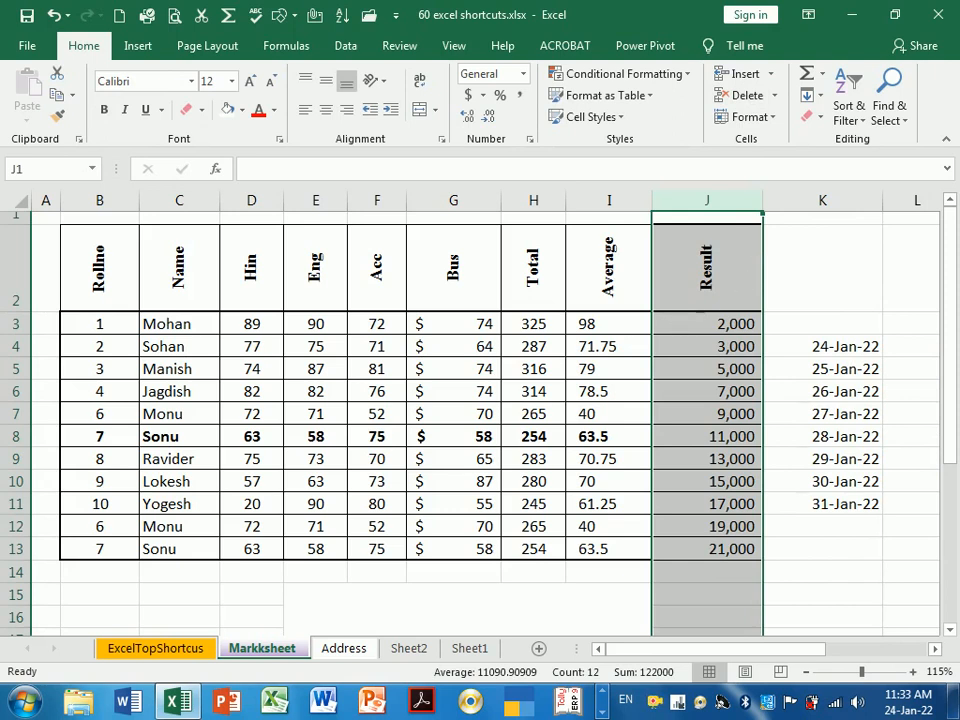
{"action": "left_click", "coordinate": [603, 355]}
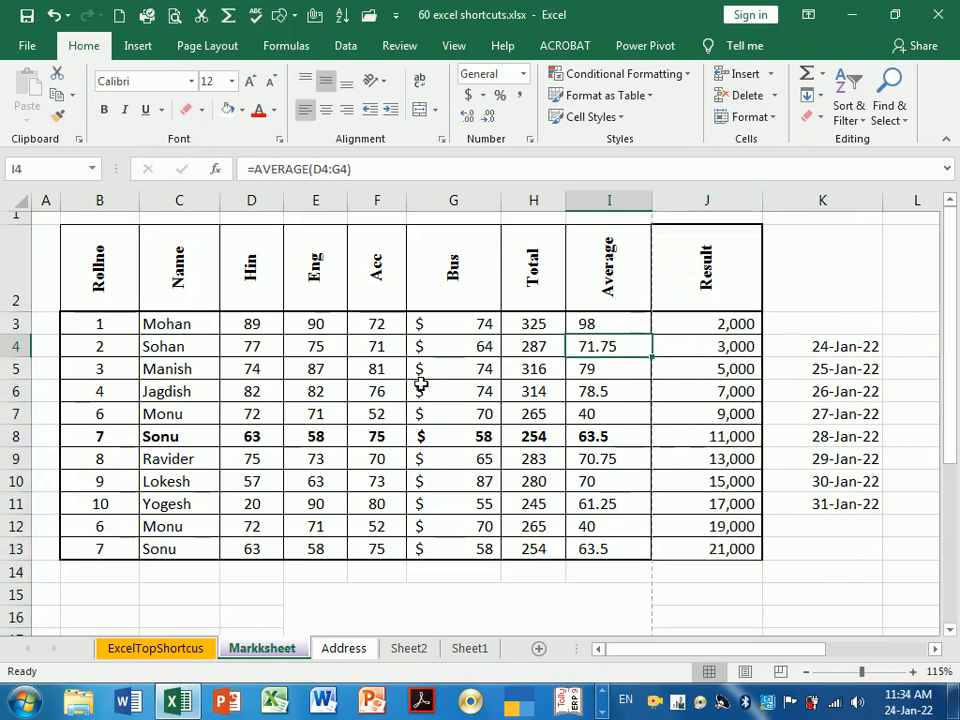
Insert five empty rows above the third student's row, between the records with Rollno 2 and 3
{"action": "left_click", "coordinate": [19, 386]}
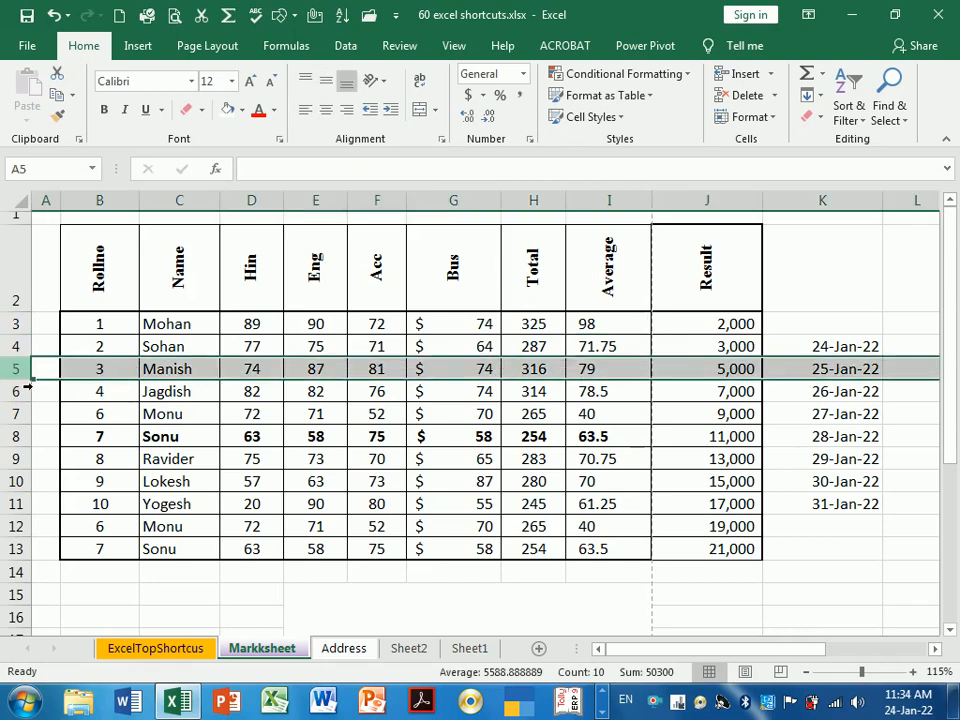
{"action": "left_click", "coordinate": [756, 78]}
{"action": "left_click", "coordinate": [756, 78]}
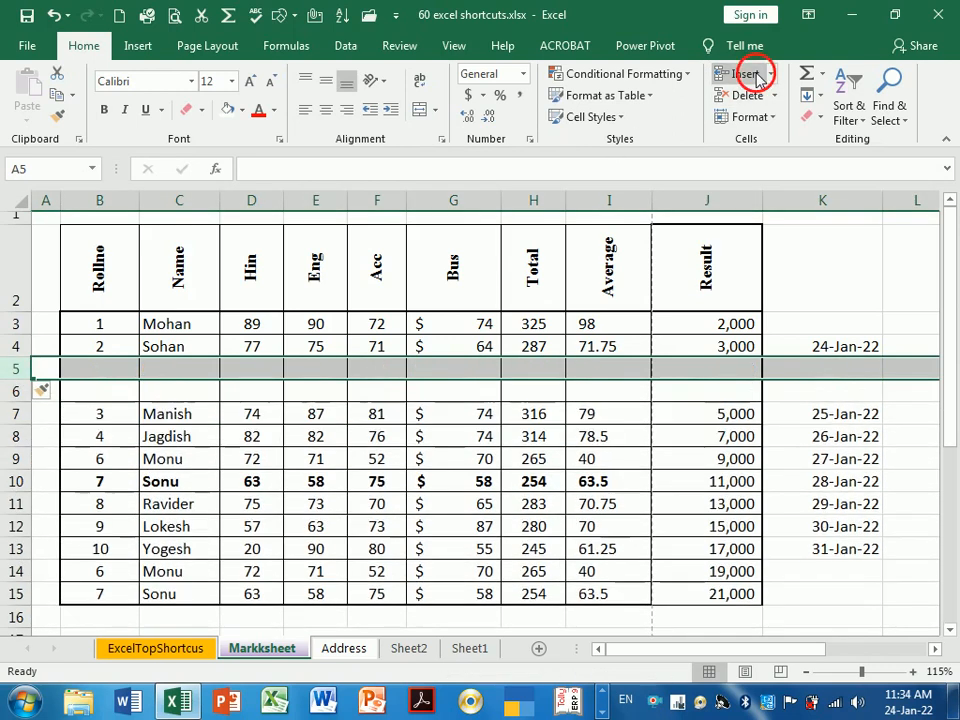
{"action": "left_click", "coordinate": [756, 78]}
{"action": "left_click", "coordinate": [756, 78]}
{"action": "left_click", "coordinate": [756, 78]}
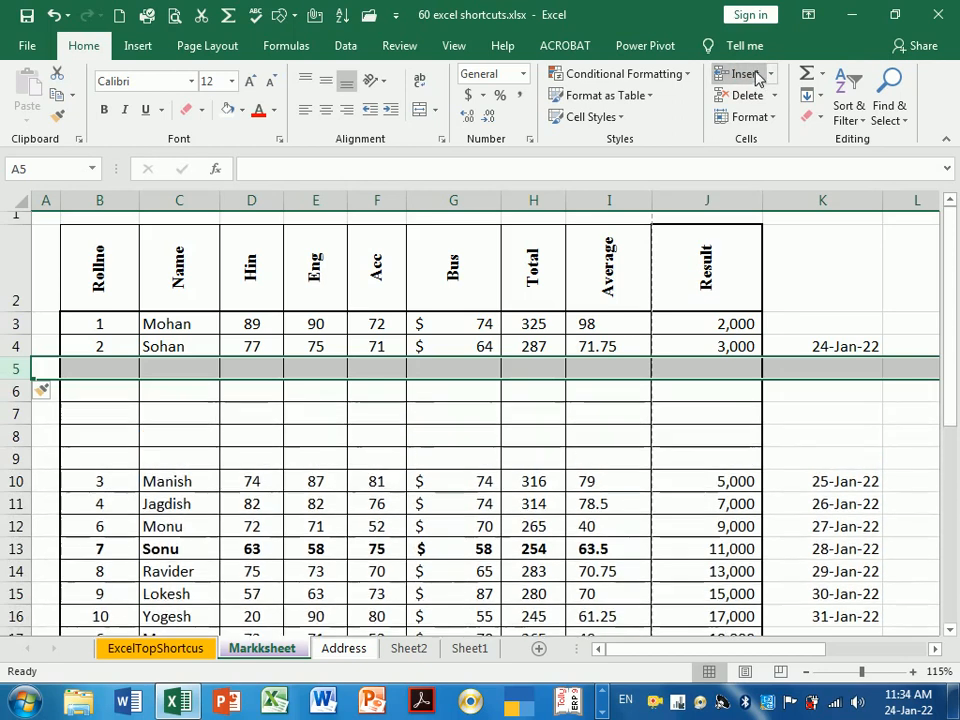
Delete the five empty rows between the records with Rollno 2 and 3
{"action": "left_click", "coordinate": [747, 96]}
{"action": "left_click", "coordinate": [747, 96]}
{"action": "left_click", "coordinate": [747, 96]}
{"action": "left_click", "coordinate": [747, 96]}
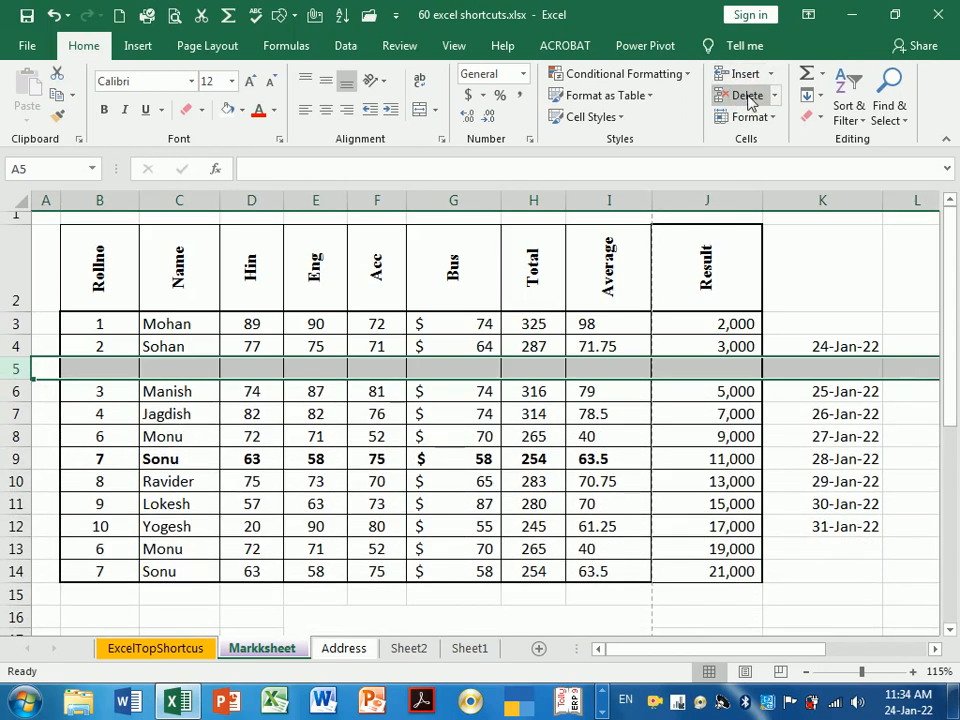
{"action": "left_click", "coordinate": [747, 96]}
{"action": "left_click", "coordinate": [805, 325]}
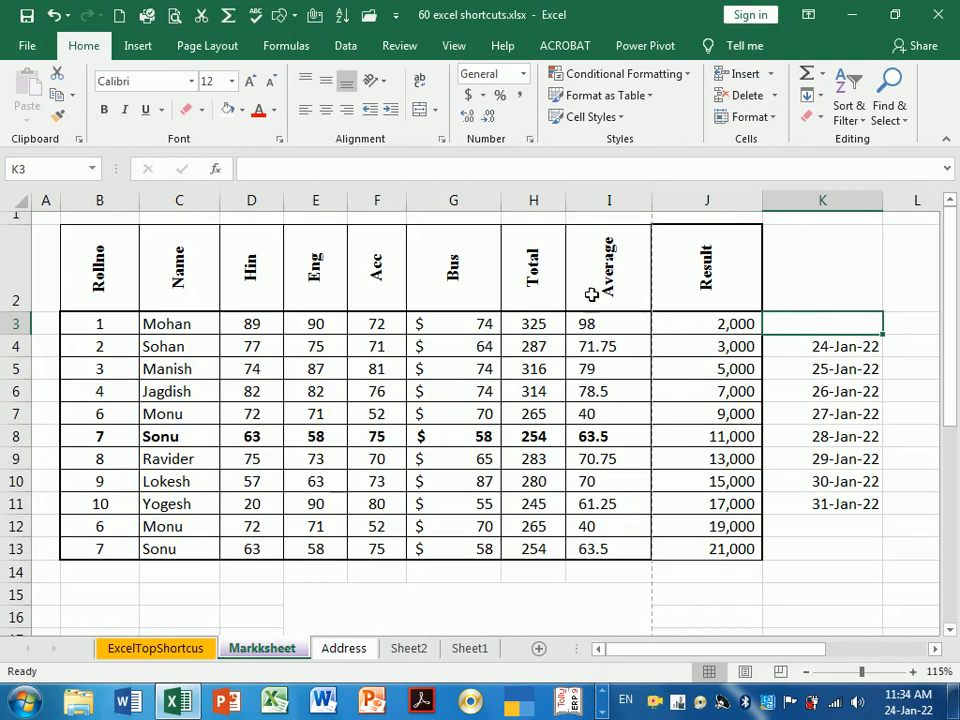
Delete columns G to J, from Bus through Result, and undo the deletion
{"action": "left_click_drag", "start_coordinate": [453, 200], "coordinate": [710, 210]}
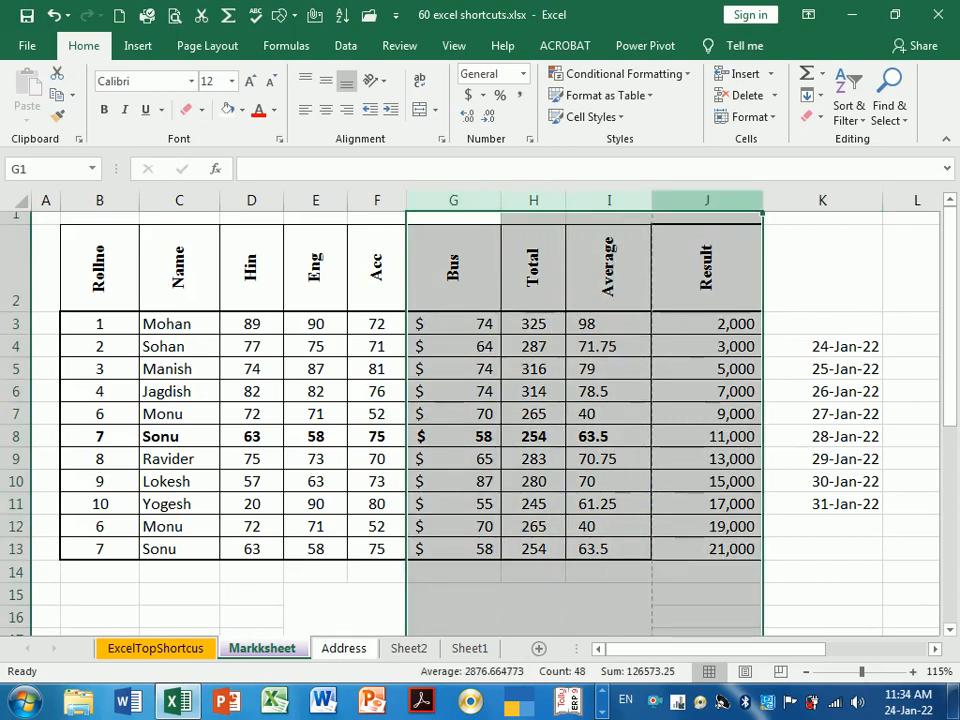
{"action": "left_click", "coordinate": [747, 96]}
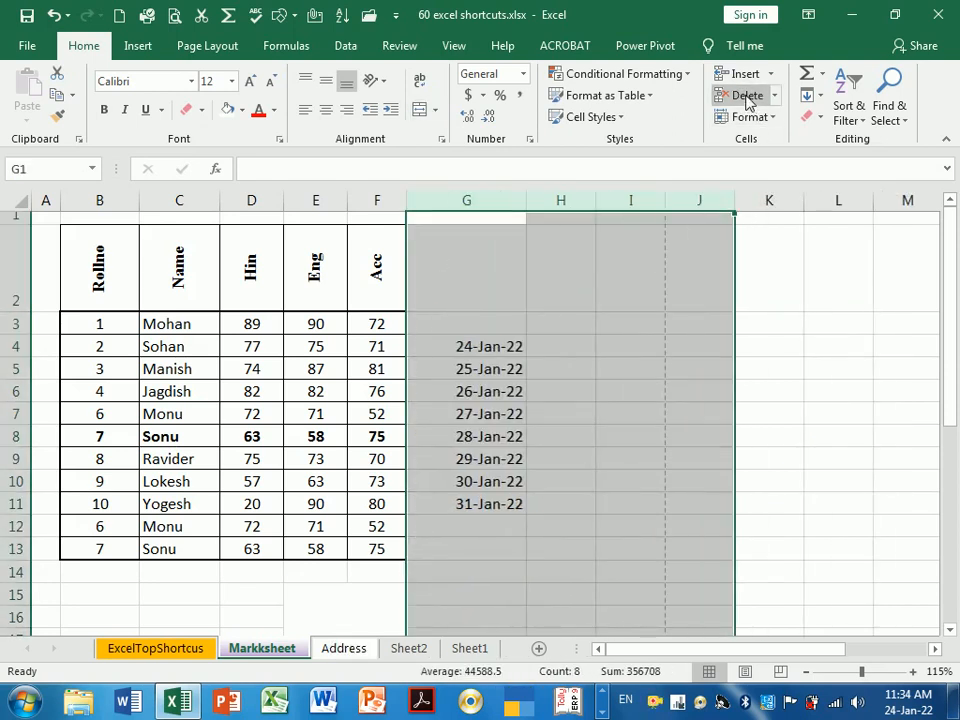
{"action": "key", "text": "ctrl+z"}
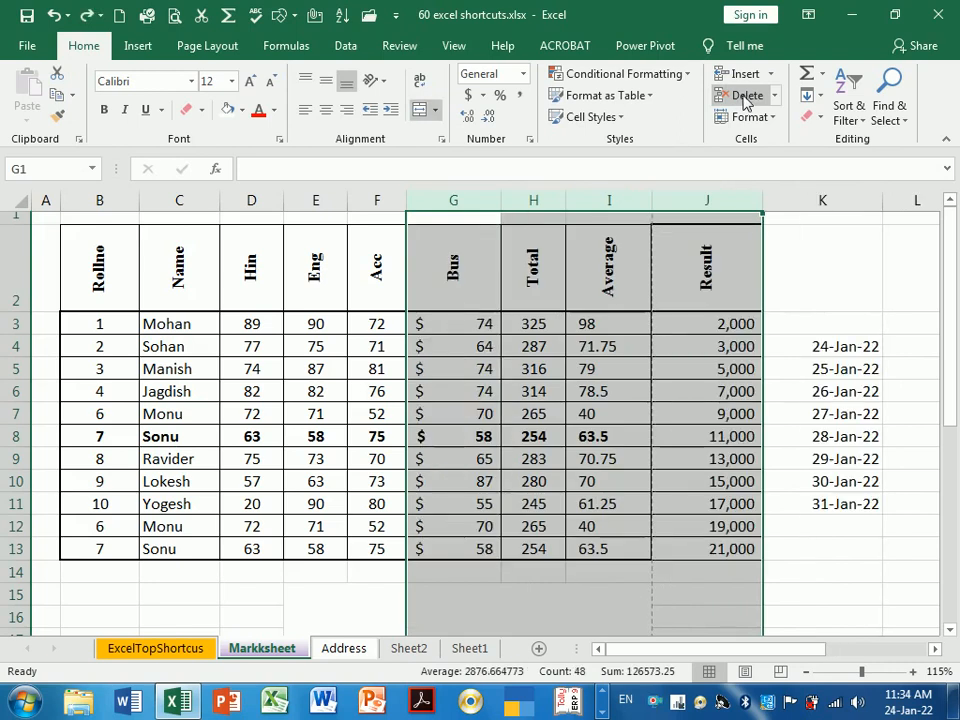
{"action": "left_click", "coordinate": [825, 328]}
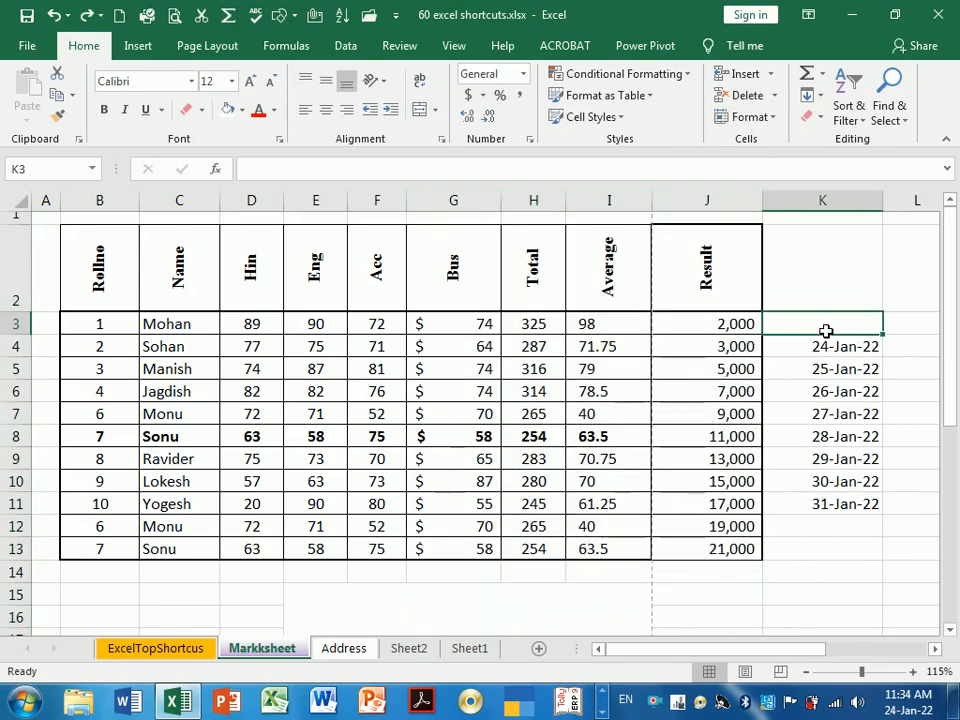
AutoFit the row height of rows 2 to 13 of the marks table
{"action": "left_click", "coordinate": [752, 117]}
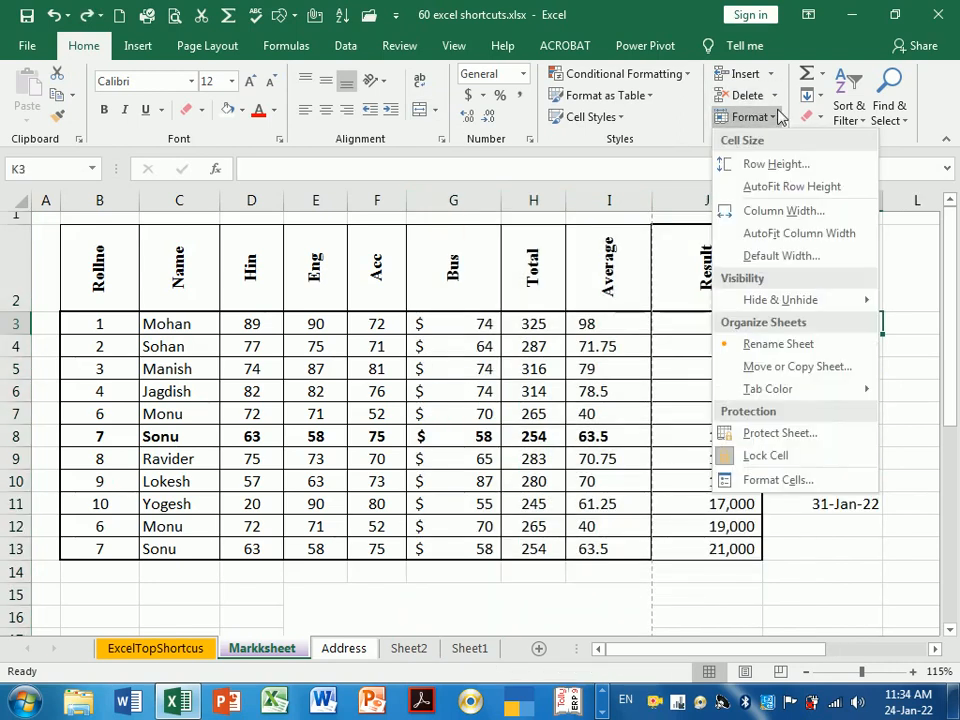
{"action": "left_click", "coordinate": [790, 190]}
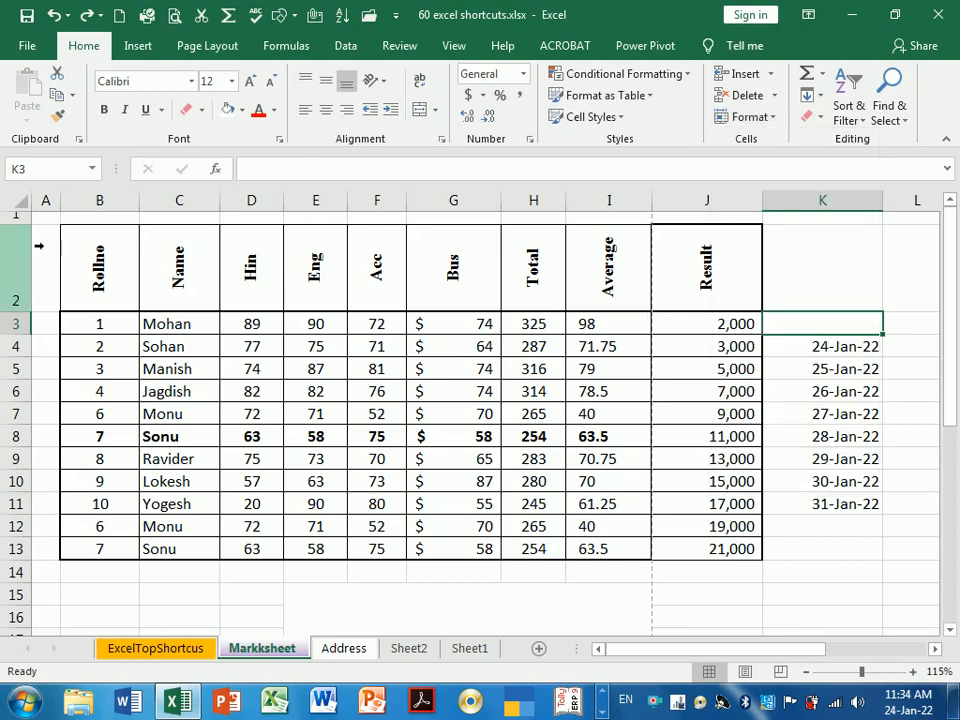
{"action": "left_click_drag", "start_coordinate": [34, 250], "coordinate": [231, 561]}
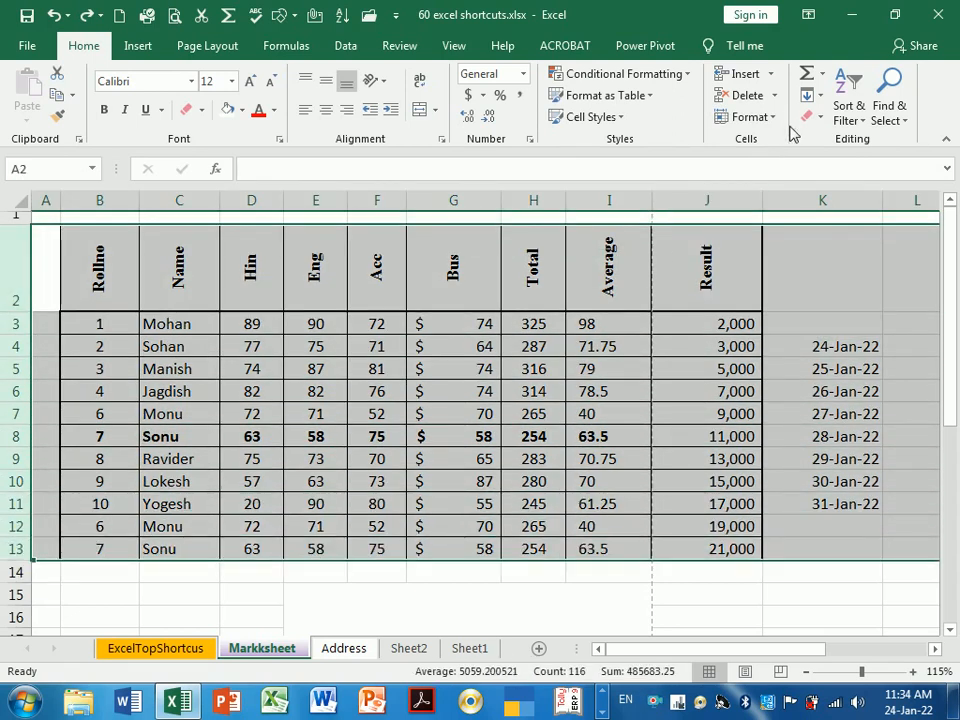
{"action": "left_click", "coordinate": [748, 117]}
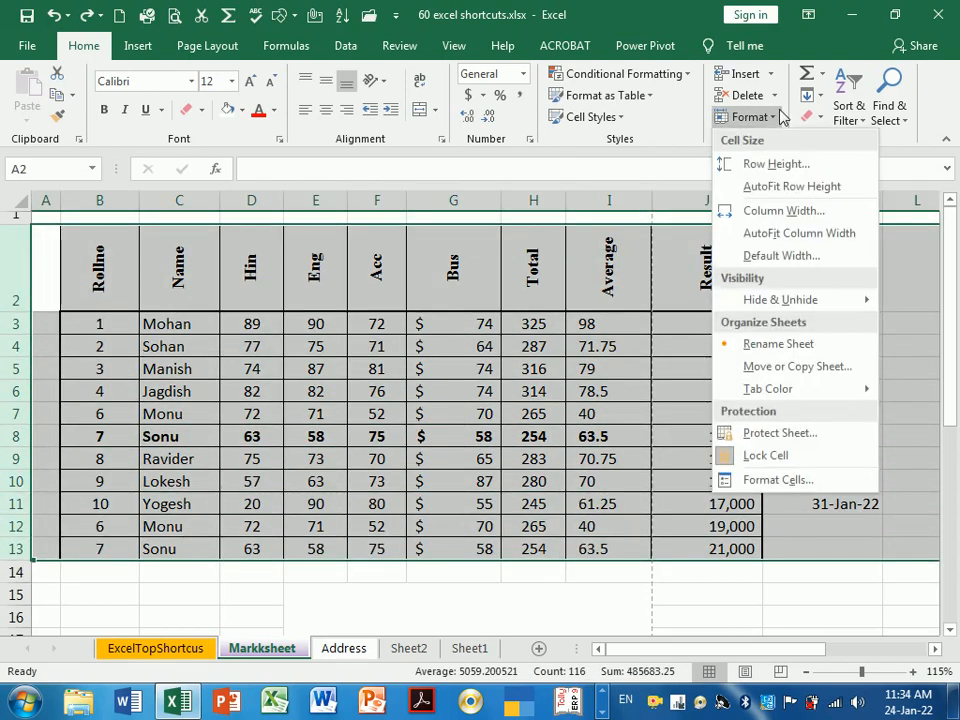
{"action": "left_click", "coordinate": [790, 187]}
{"action": "left_click", "coordinate": [615, 377]}
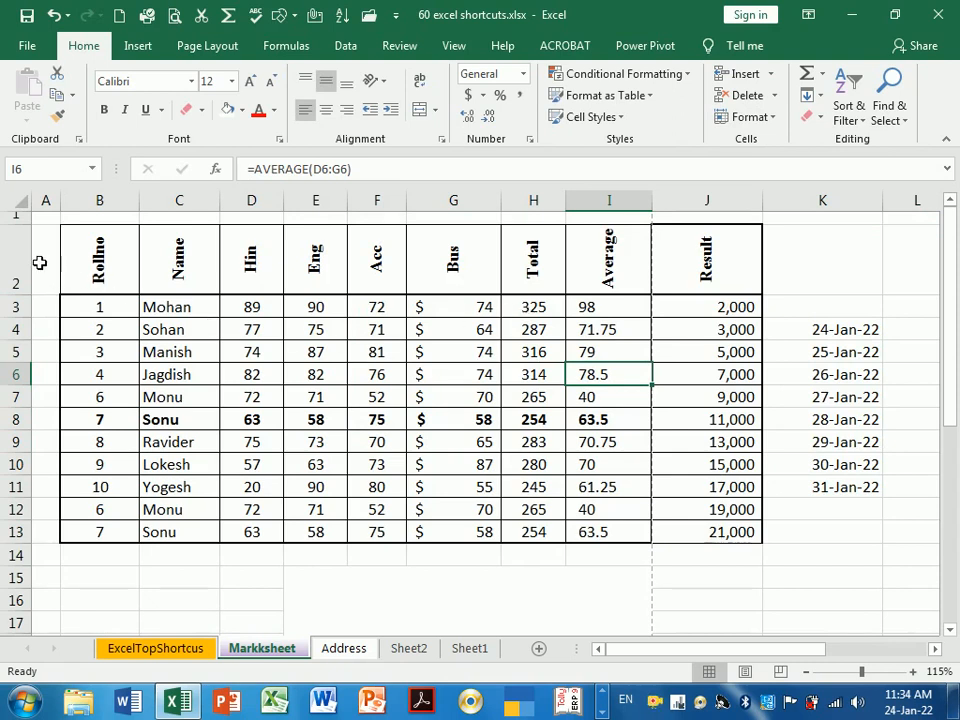
Set the height of rows 2 to 13, including the header row, to 18
{"action": "left_click_drag", "start_coordinate": [20, 262], "coordinate": [79, 544]}
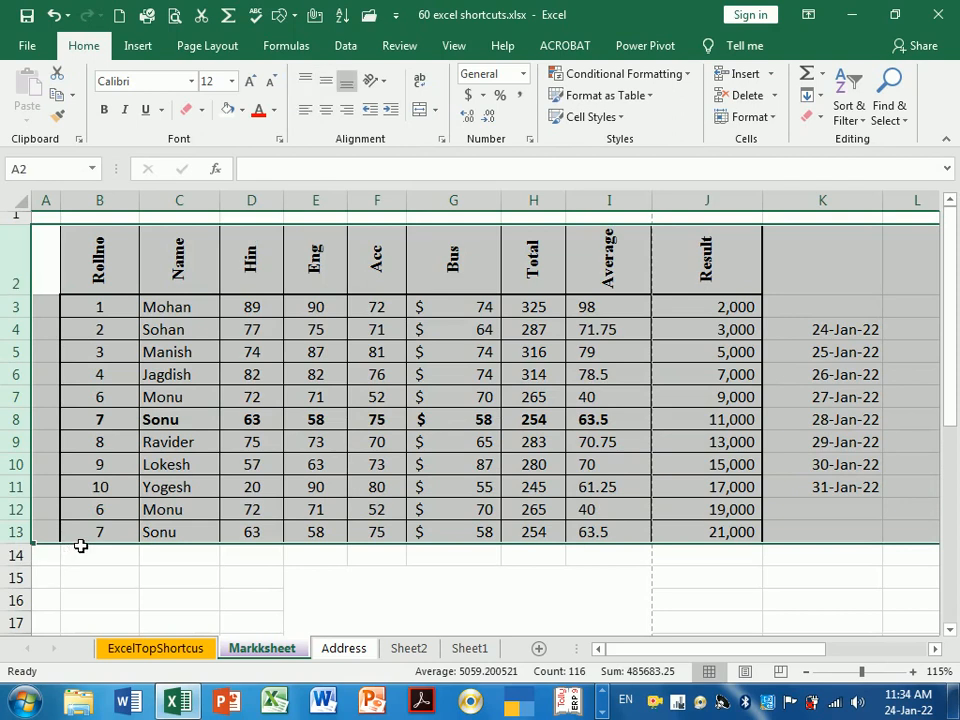
{"action": "left_click", "coordinate": [773, 116]}
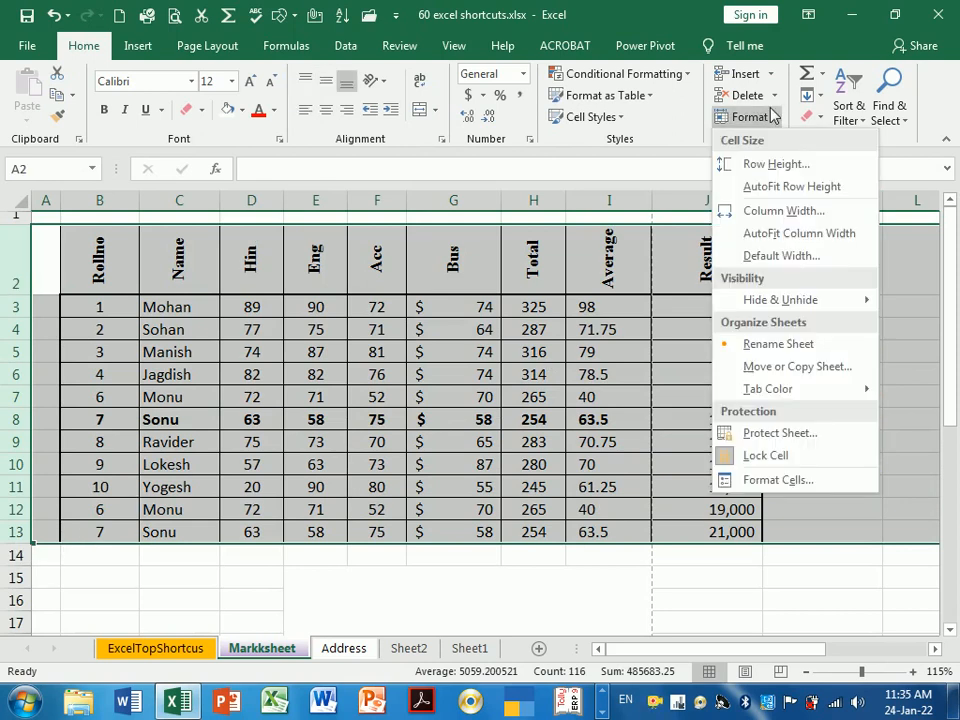
{"action": "left_click", "coordinate": [790, 163]}
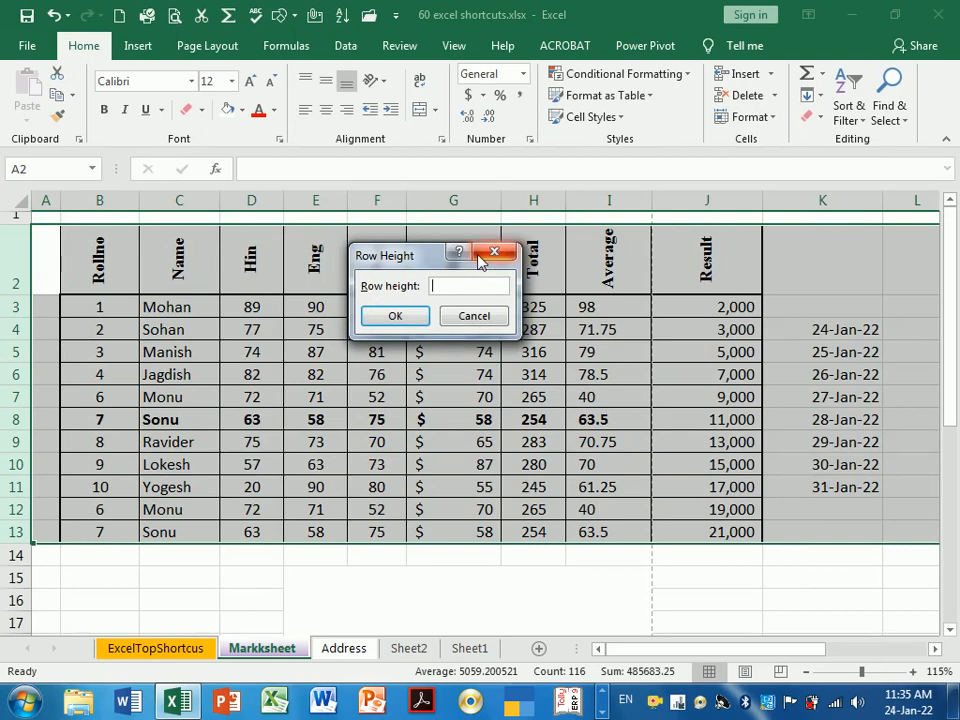
{"action": "type", "text": "18"}
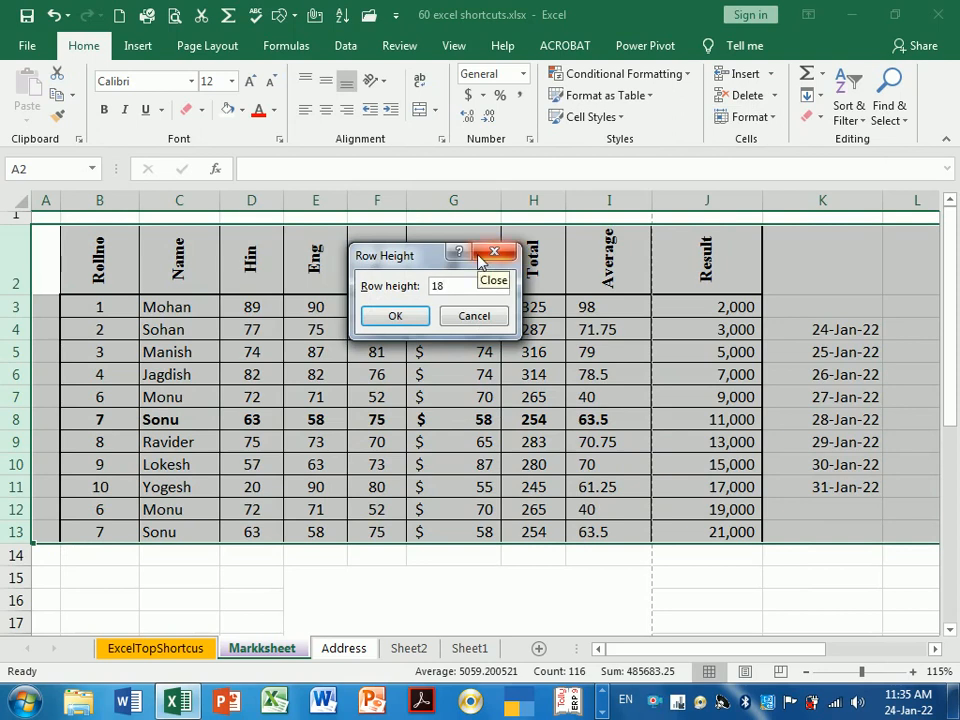
{"action": "key", "text": "Return"}
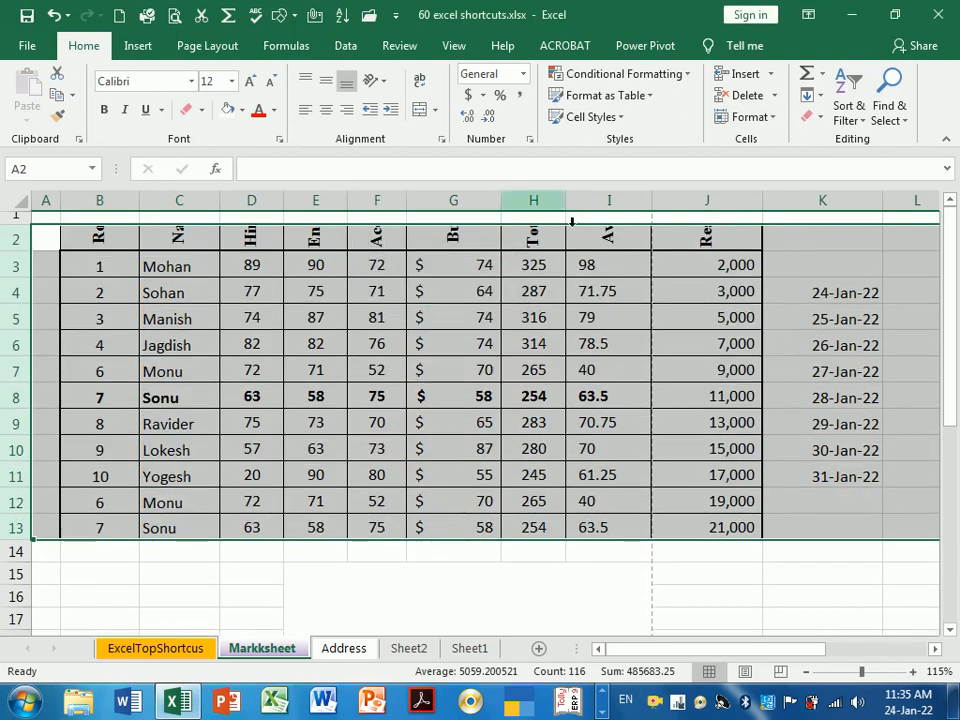
{"action": "left_click", "coordinate": [595, 318]}
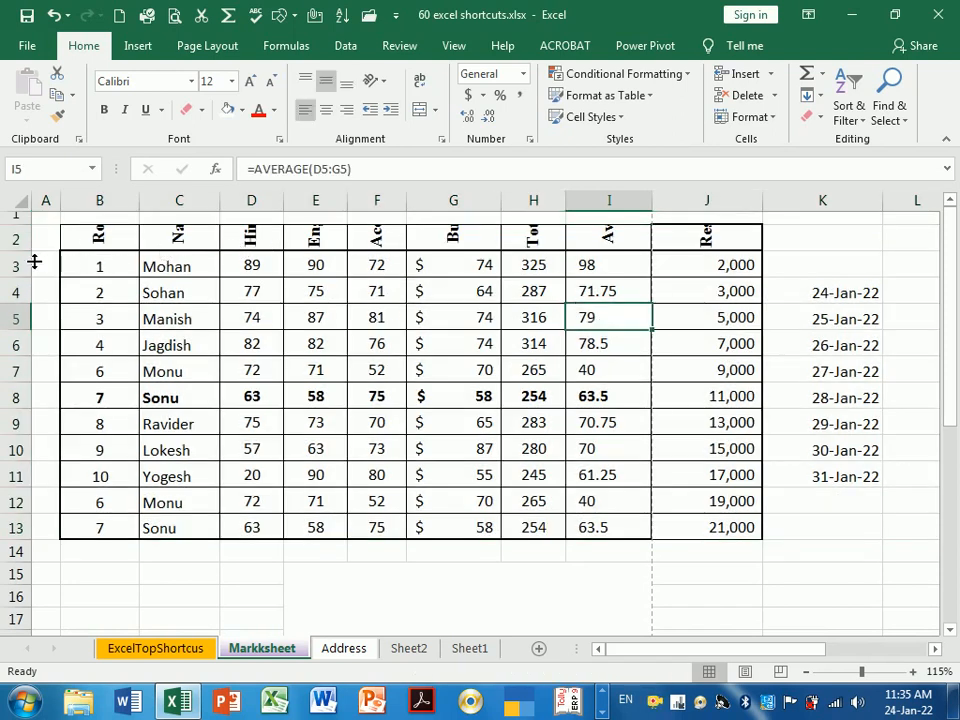
Enlarge header row 2 until its rotated headings fit, and set the height of rows 3 to 13 to 20
{"action": "left_click_drag", "start_coordinate": [33, 253], "coordinate": [730, 592]}
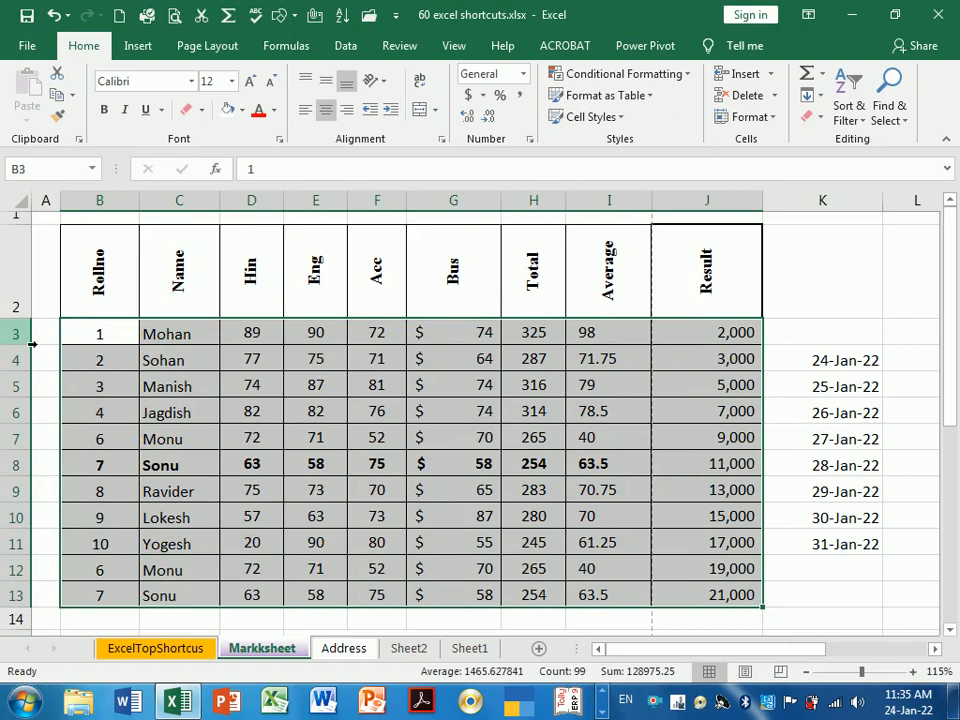
{"action": "left_click_drag", "start_coordinate": [32, 341], "coordinate": [64, 598]}
{"action": "left_click", "coordinate": [779, 119]}
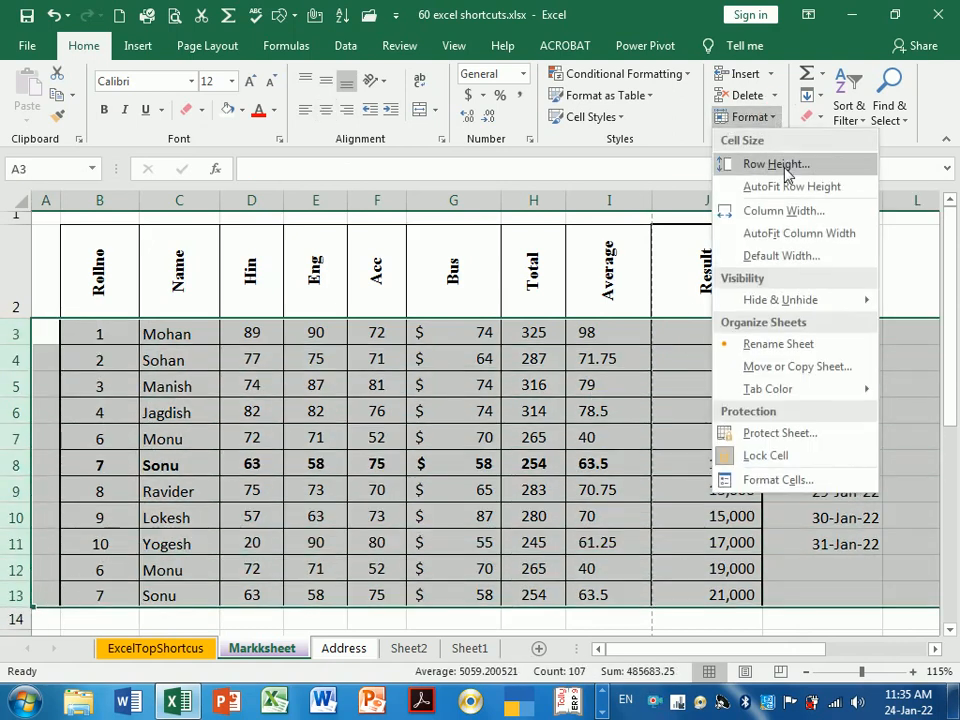
{"action": "left_click", "coordinate": [784, 164]}
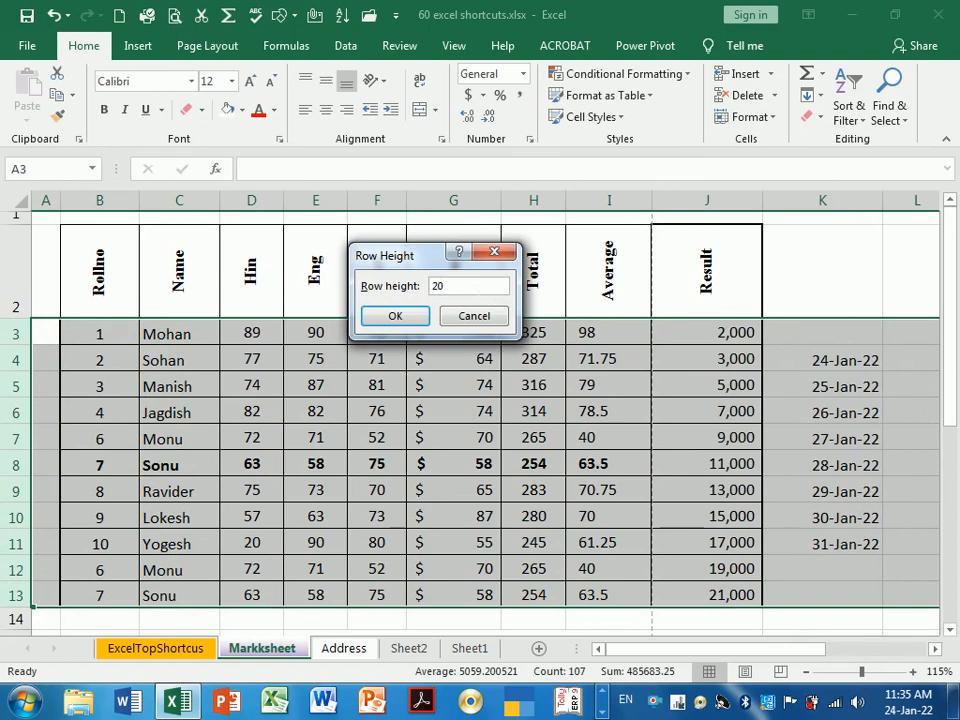
{"action": "type", "text": "20"}
{"action": "key", "text": "Return"}
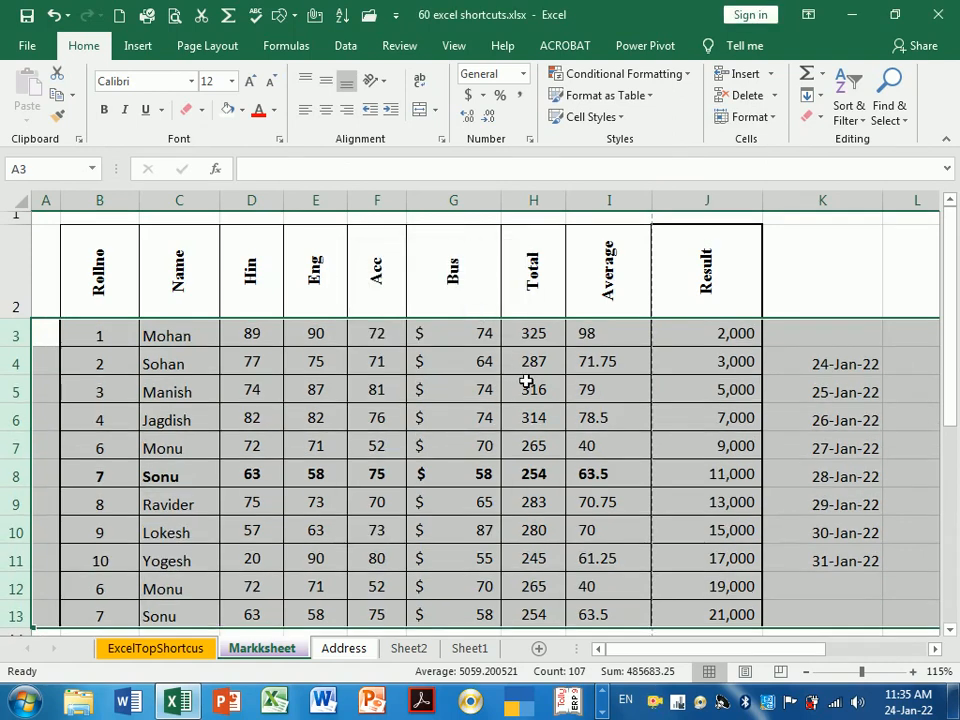
Widen all columns of the sheet to one uniform column width
{"action": "left_click", "coordinate": [764, 120]}
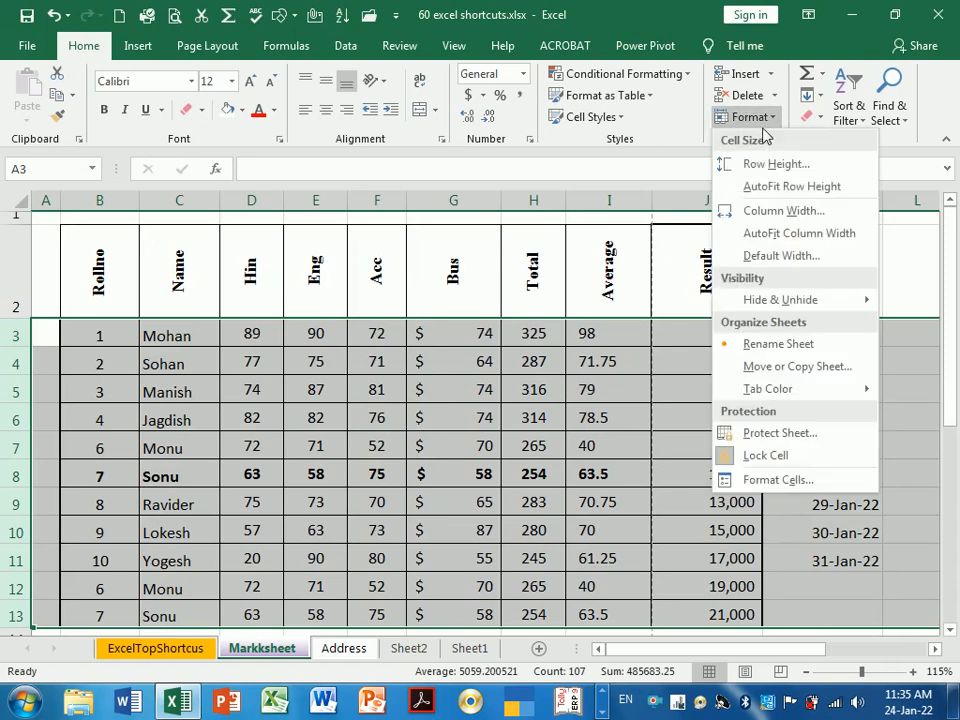
{"action": "left_click", "coordinate": [779, 211]}
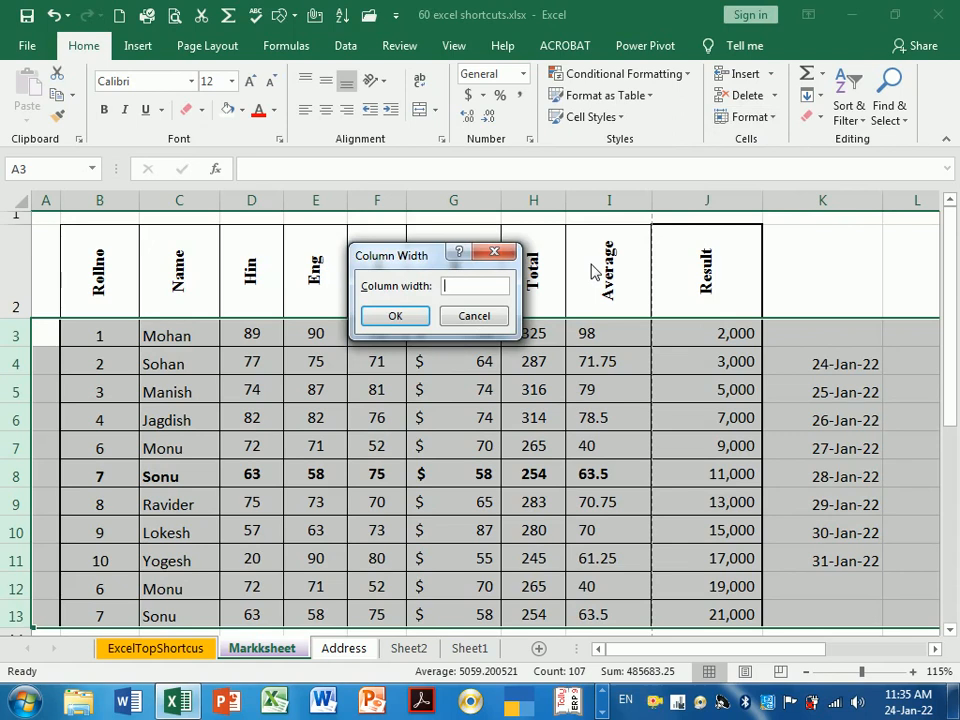
{"action": "key", "text": "Return"}
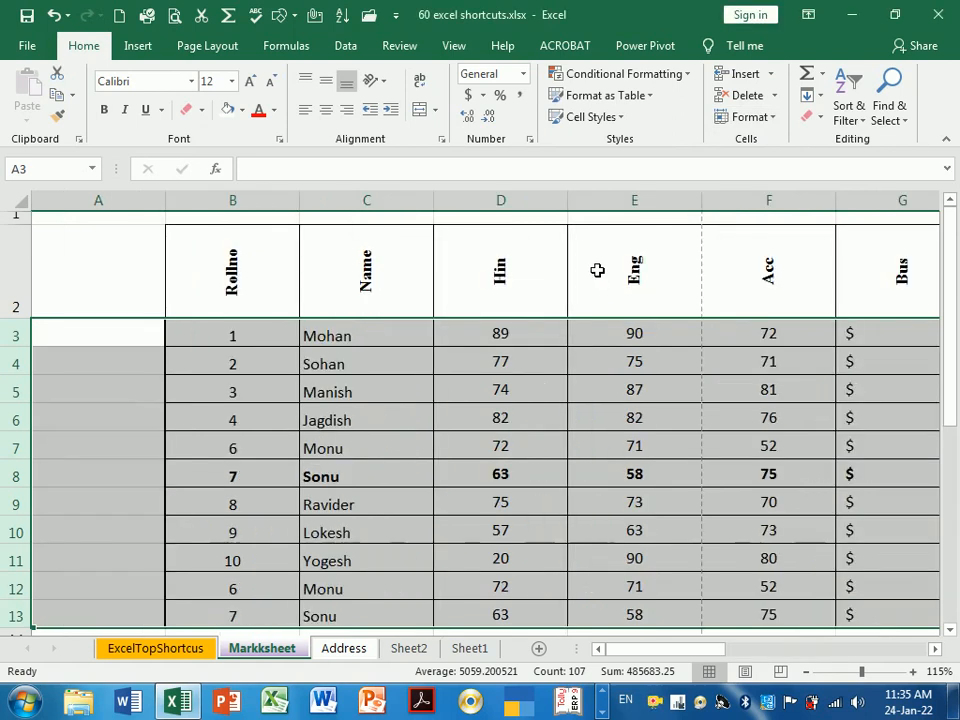
{"action": "mouse_move", "coordinate": [680, 650]}
{"action": "left_mouse_down"}
{"action": "mouse_move", "coordinate": [849, 651]}
{"action": "mouse_move", "coordinate": [662, 655]}
{"action": "left_mouse_up"}
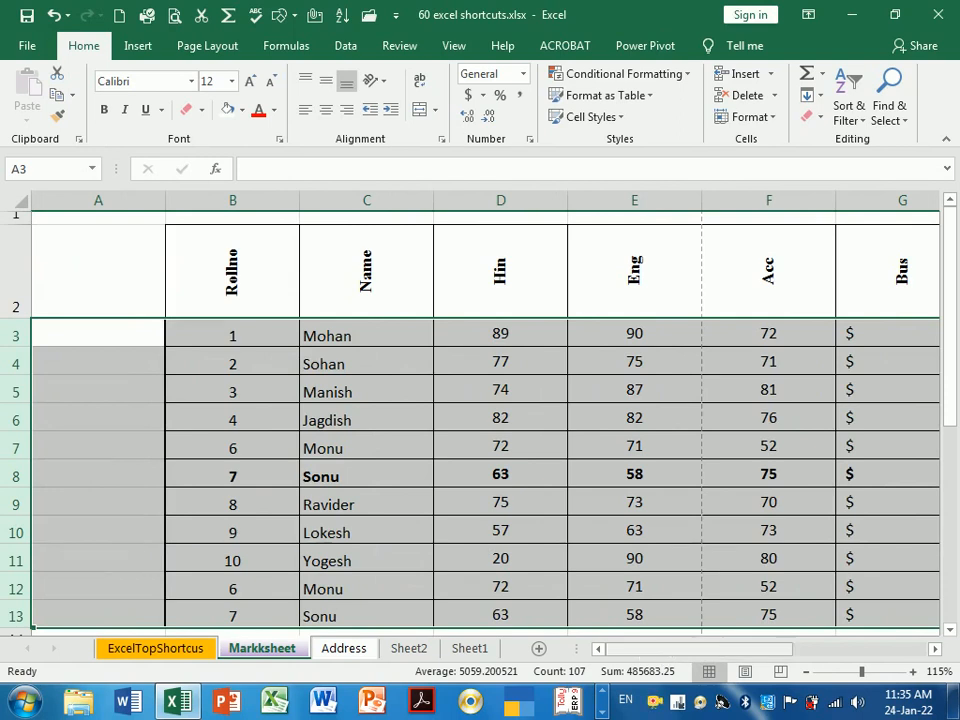
Undo the column width change and the preceding row height changes to the marks table
{"action": "key", "text": "ctrl+z"}
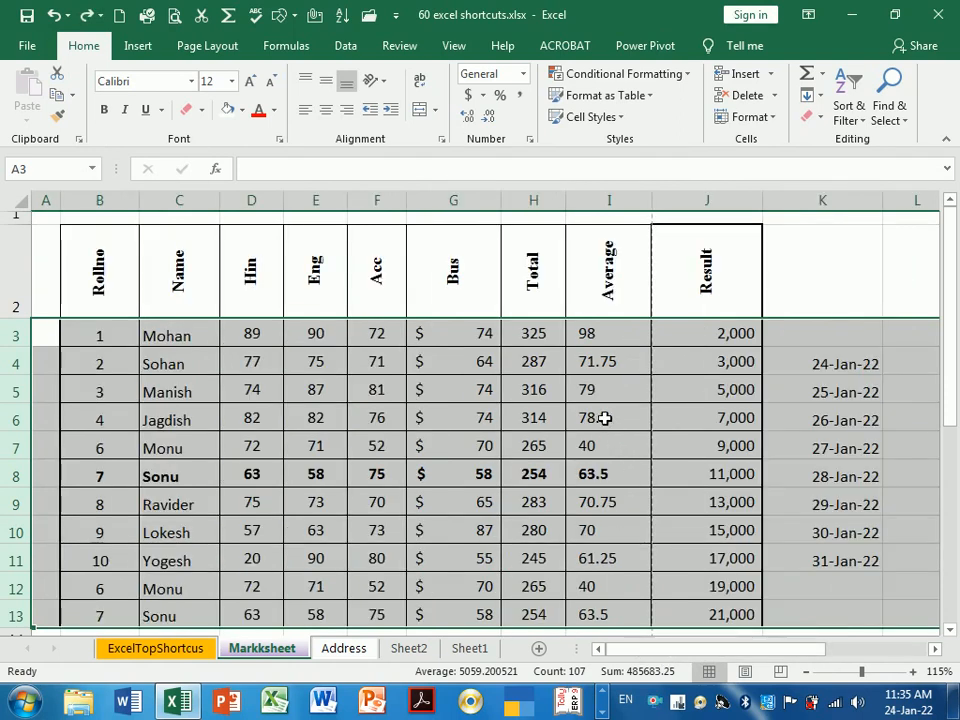
{"action": "key", "text": "ctrl+z"}
{"action": "key", "text": "ctrl+z"}
{"action": "key", "text": "ctrl+z"}
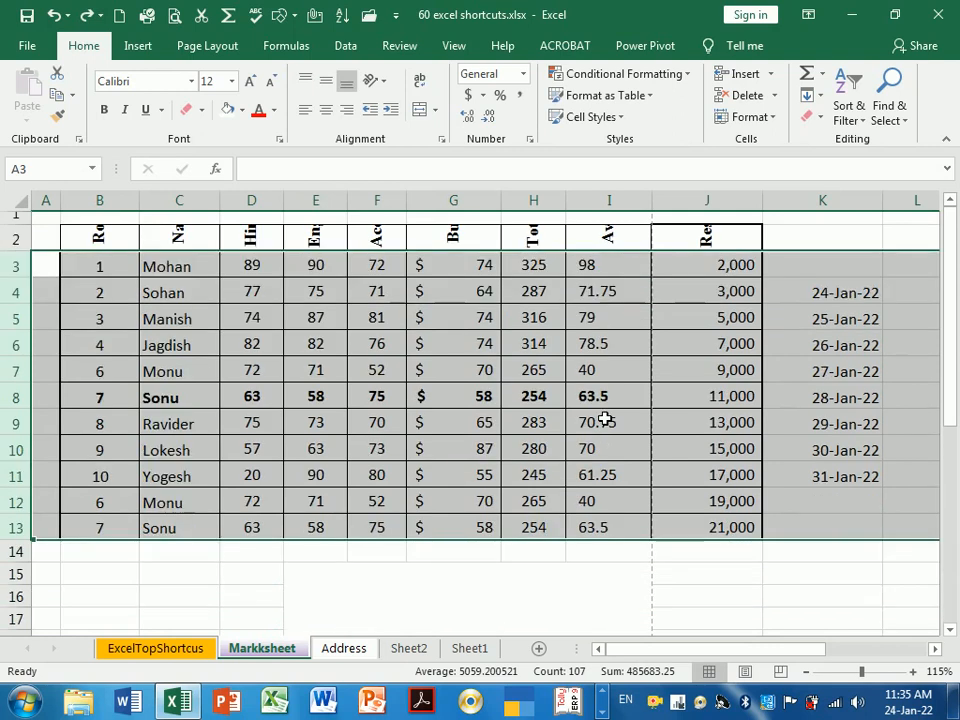
{"action": "left_click", "coordinate": [699, 421]}
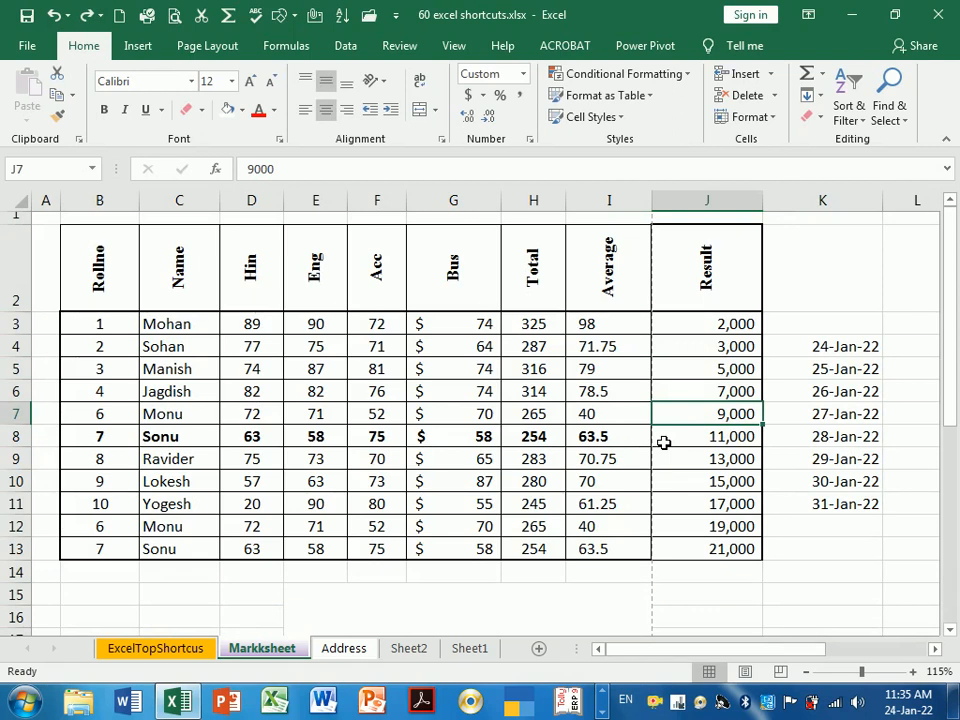
Resize columns B to J, from Rollno through Result, to one equal width by hand
{"action": "left_click_drag", "start_coordinate": [112, 202], "coordinate": [680, 216]}
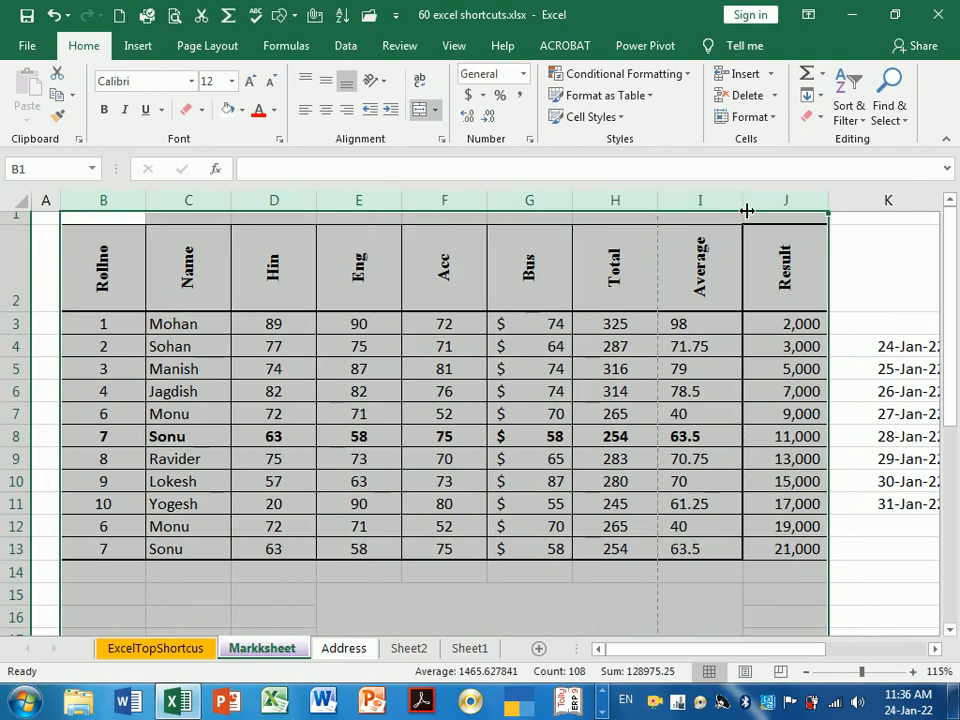
{"action": "left_click_drag", "start_coordinate": [746, 208], "coordinate": [723, 213]}
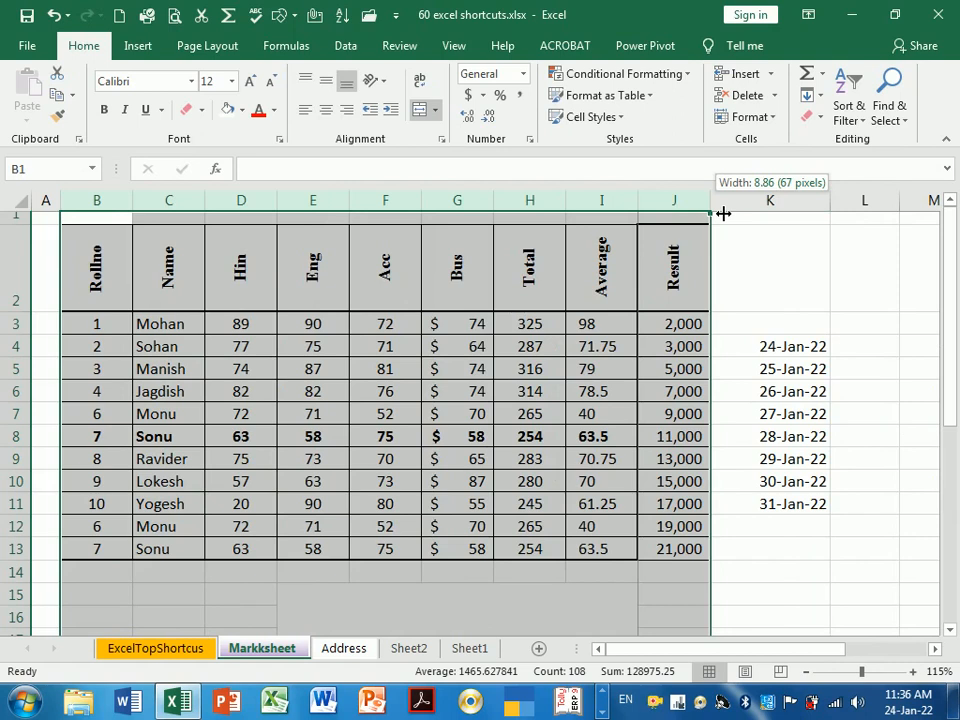
{"action": "left_click_drag", "start_coordinate": [723, 213], "coordinate": [733, 214]}
AutoFit the widths of columns B to J, Rollno through Result, to their contents
{"action": "left_click", "coordinate": [716, 334]}
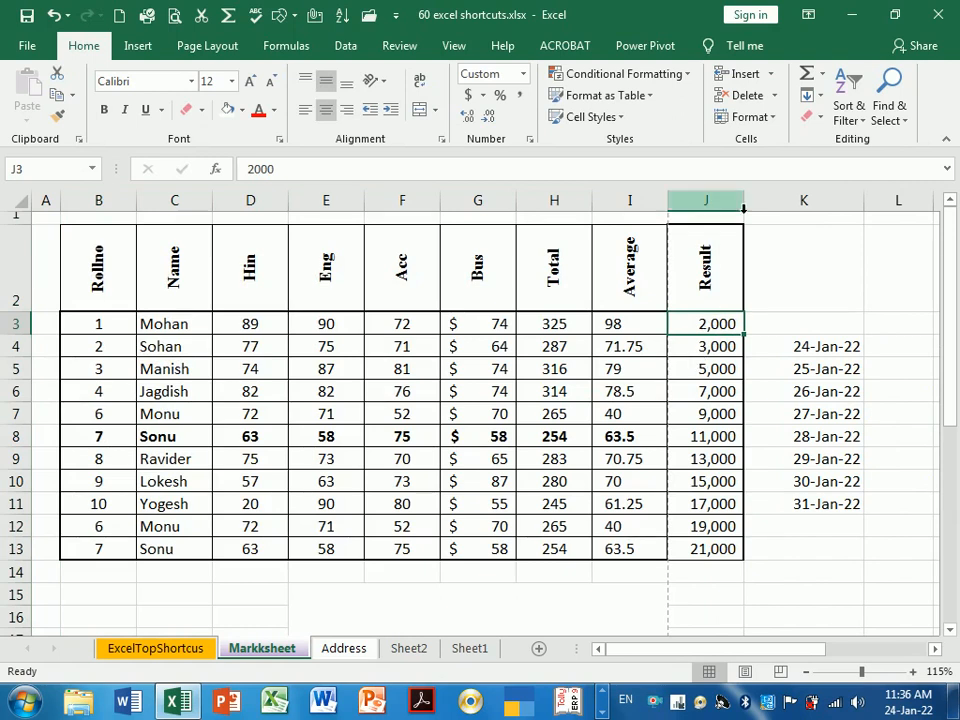
{"action": "left_click", "coordinate": [768, 118]}
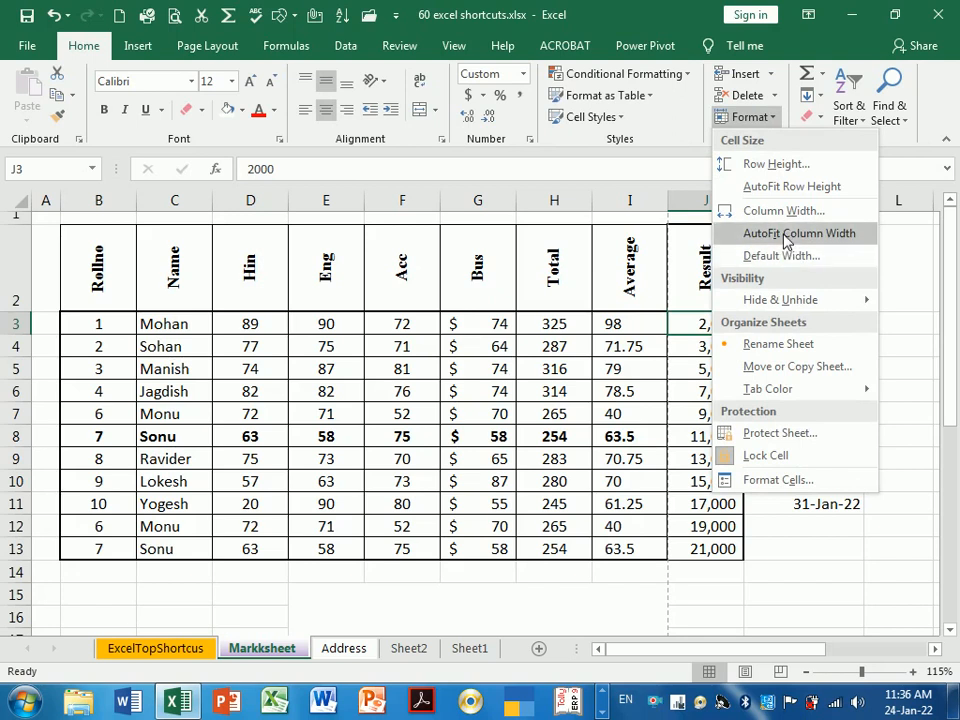
{"action": "left_click", "coordinate": [554, 270]}
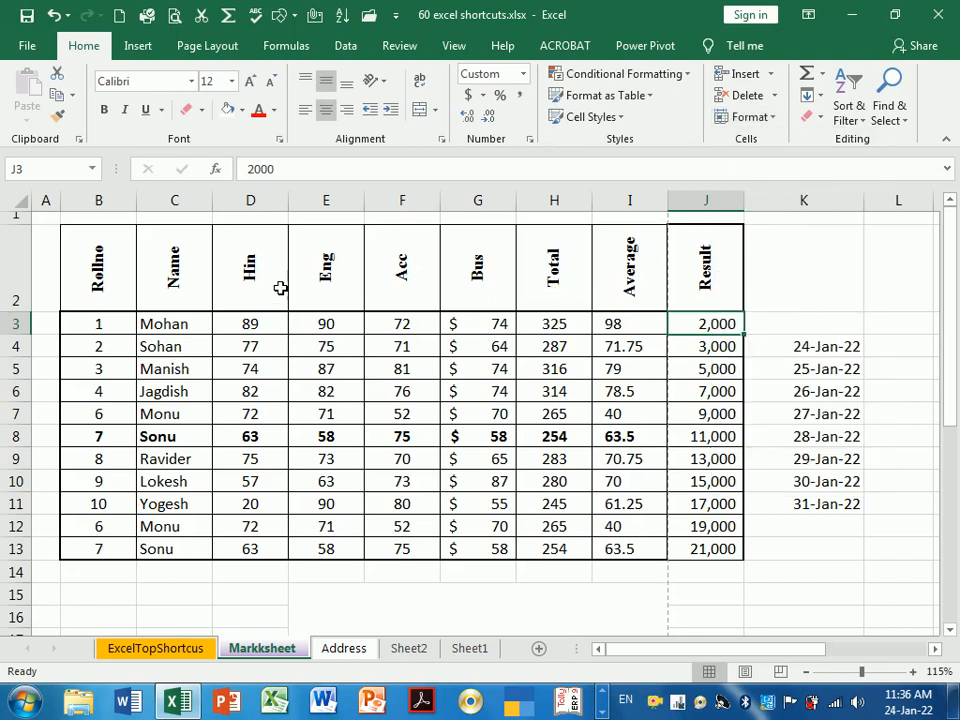
{"action": "left_click_drag", "start_coordinate": [101, 217], "coordinate": [708, 236]}
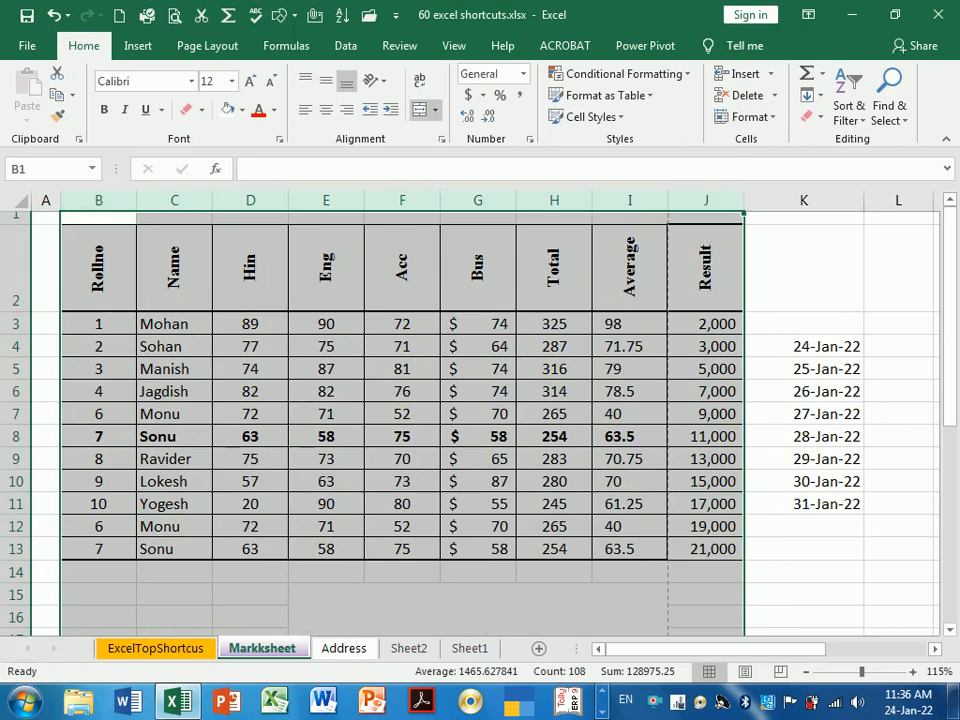
{"action": "left_click", "coordinate": [762, 124]}
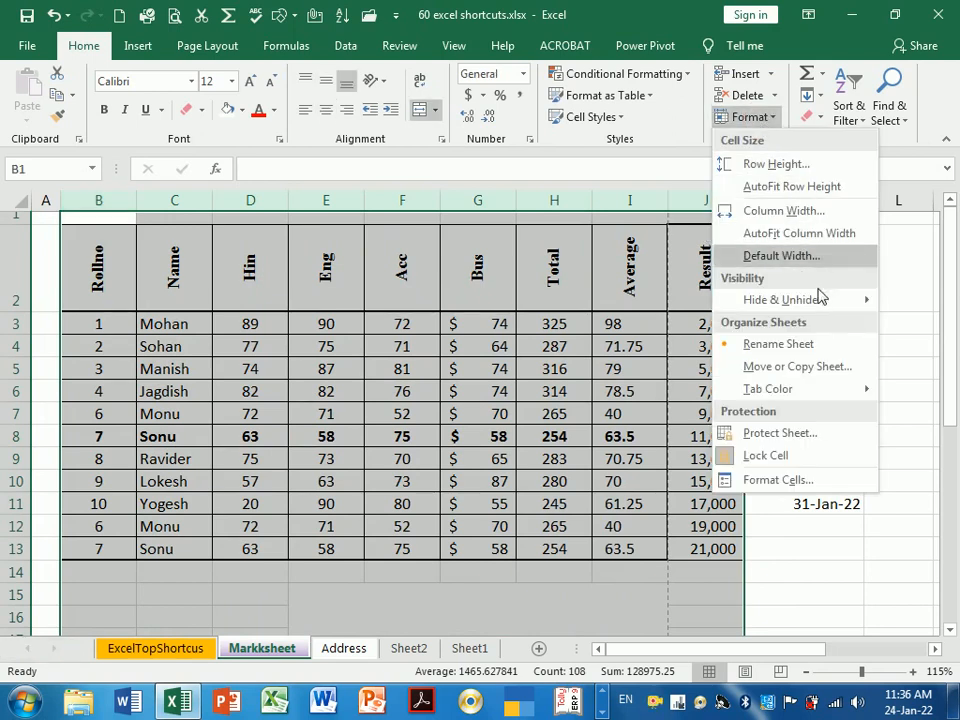
{"action": "mouse_move", "coordinate": [793, 302]}
{"action": "left_click", "coordinate": [788, 233]}
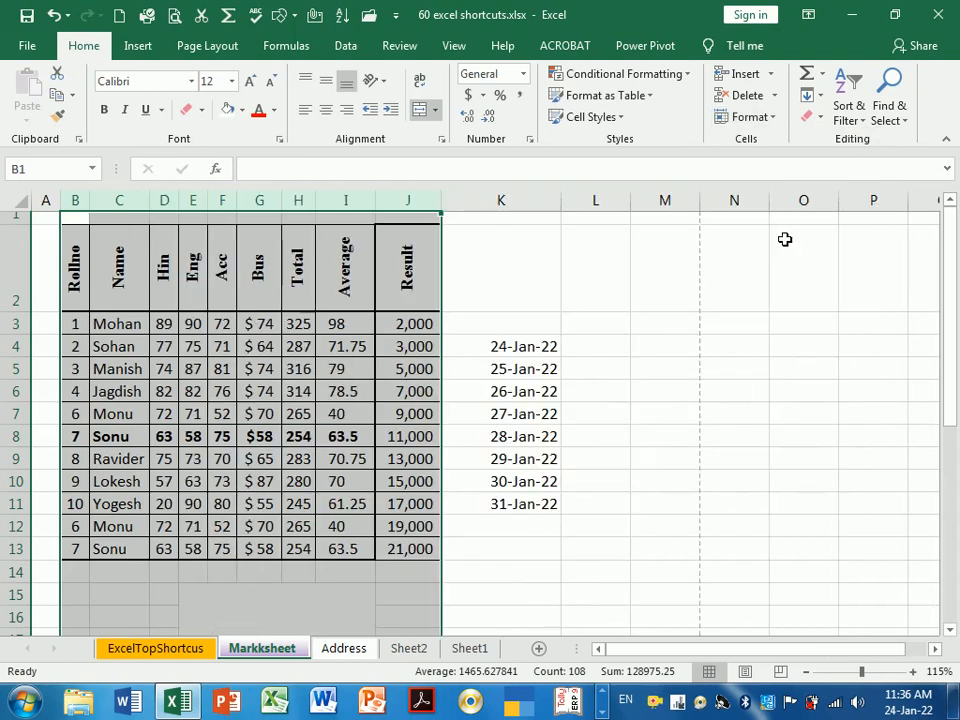
{"action": "left_click", "coordinate": [570, 326]}
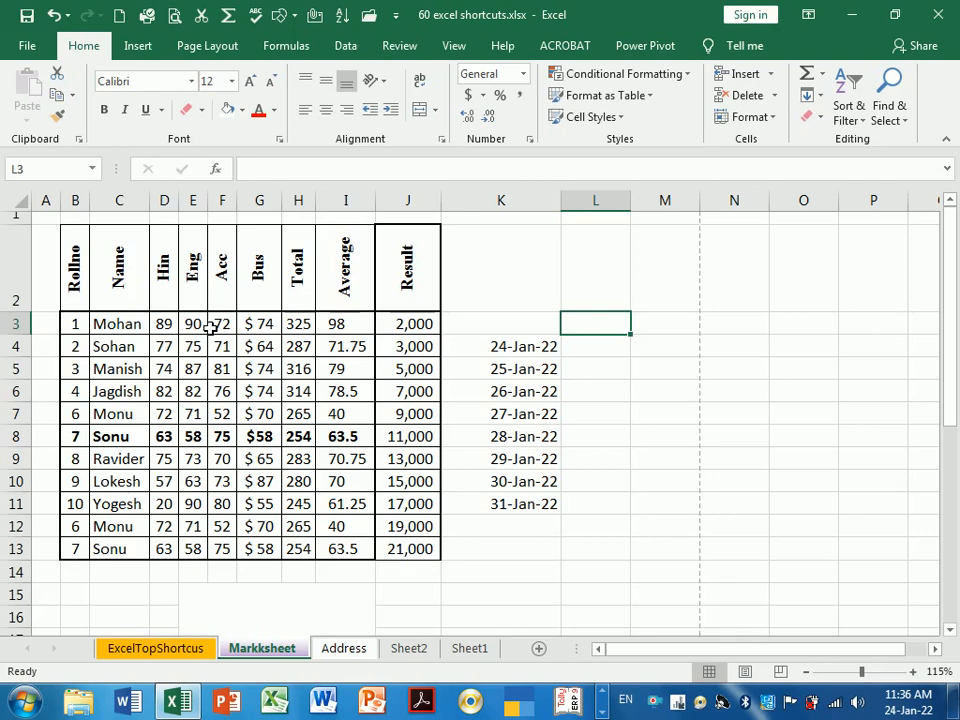
Undo the AutoFit of columns B to J and check the available hide and unhide commands
{"action": "key", "text": "ctrl+a"}
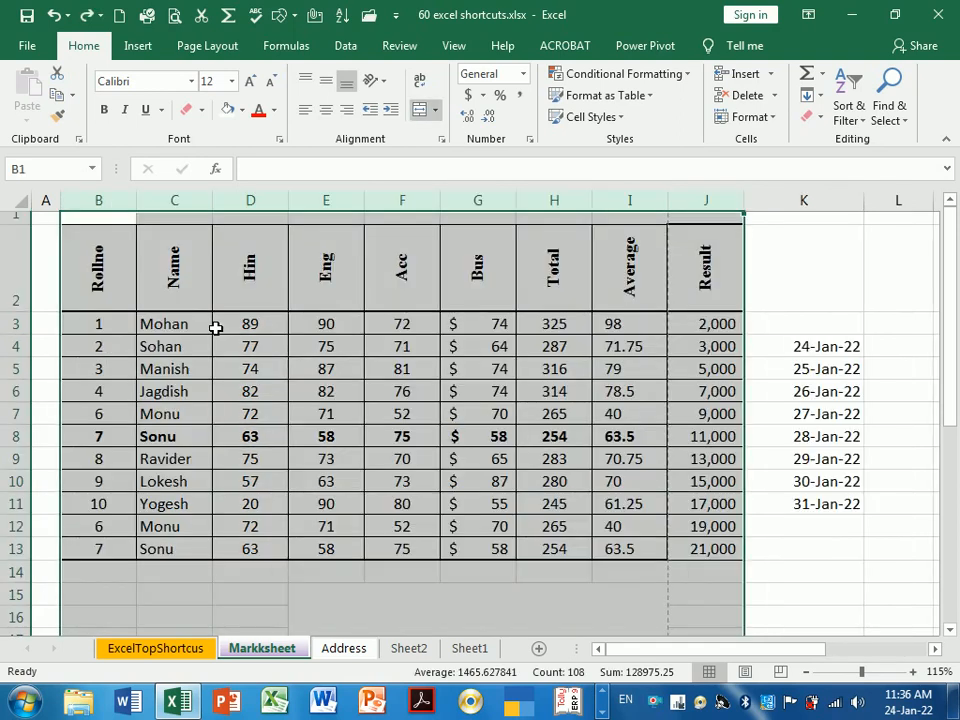
{"action": "left_click", "coordinate": [745, 117]}
{"action": "mouse_move", "coordinate": [800, 310]}
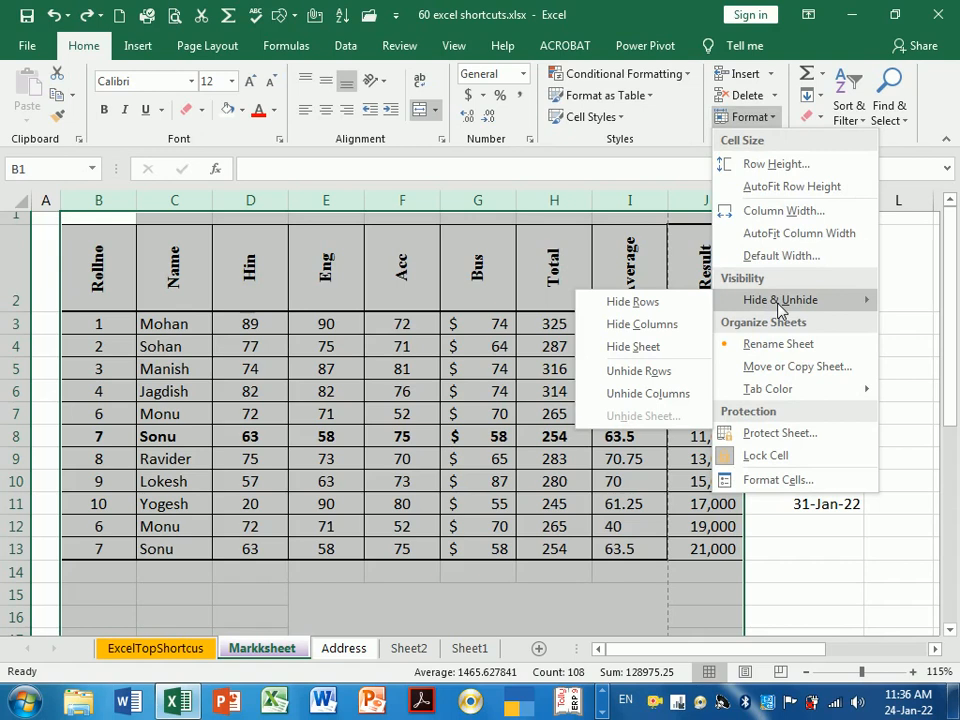
{"action": "left_click", "coordinate": [473, 280]}
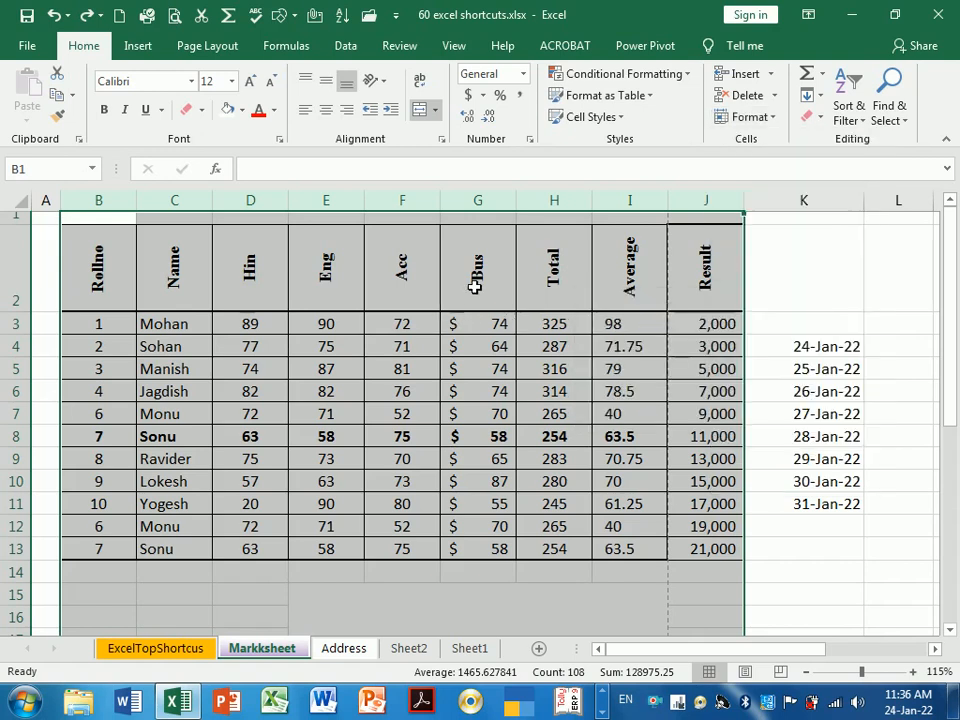
{"action": "left_click", "coordinate": [475, 287]}
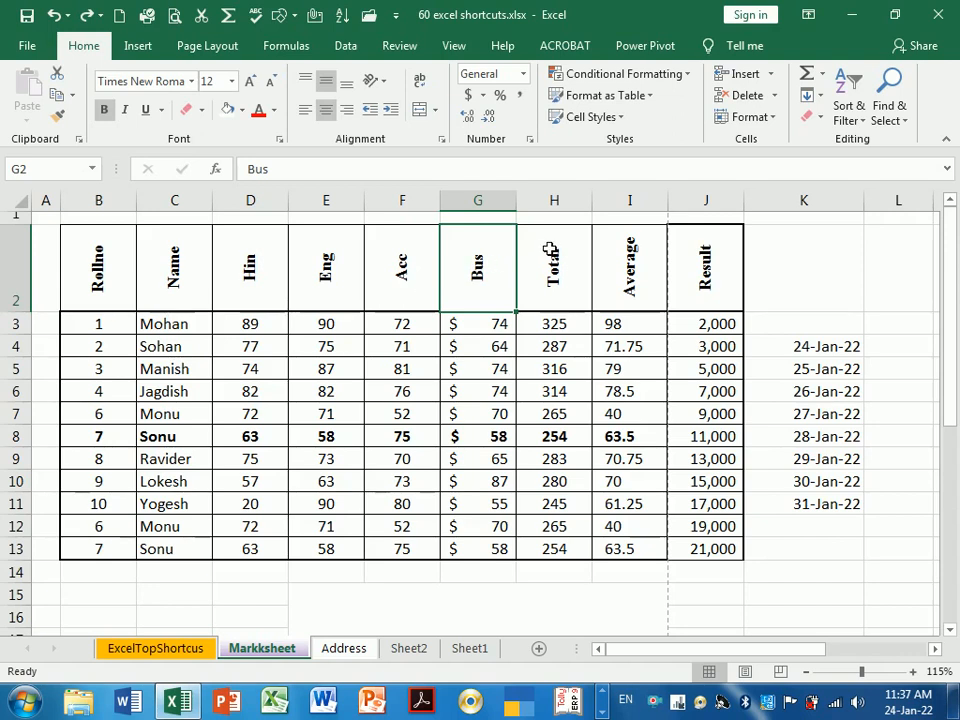
Hide columns H to J, containing Total, Average and Result
{"action": "left_click_drag", "start_coordinate": [557, 218], "coordinate": [701, 221]}
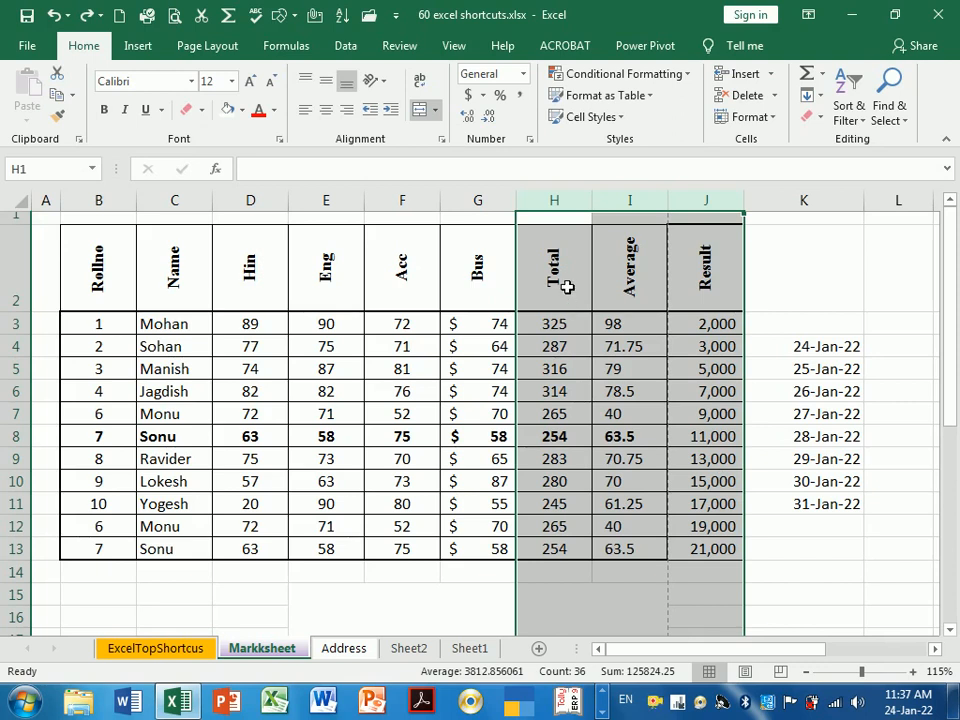
{"action": "left_click", "coordinate": [757, 118]}
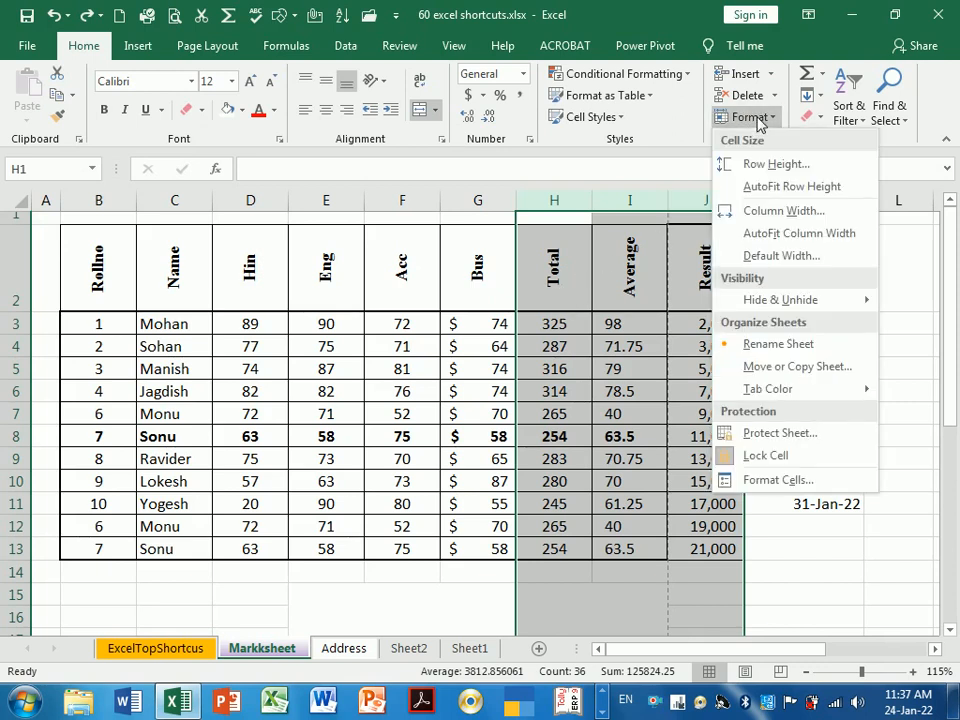
{"action": "mouse_move", "coordinate": [800, 300]}
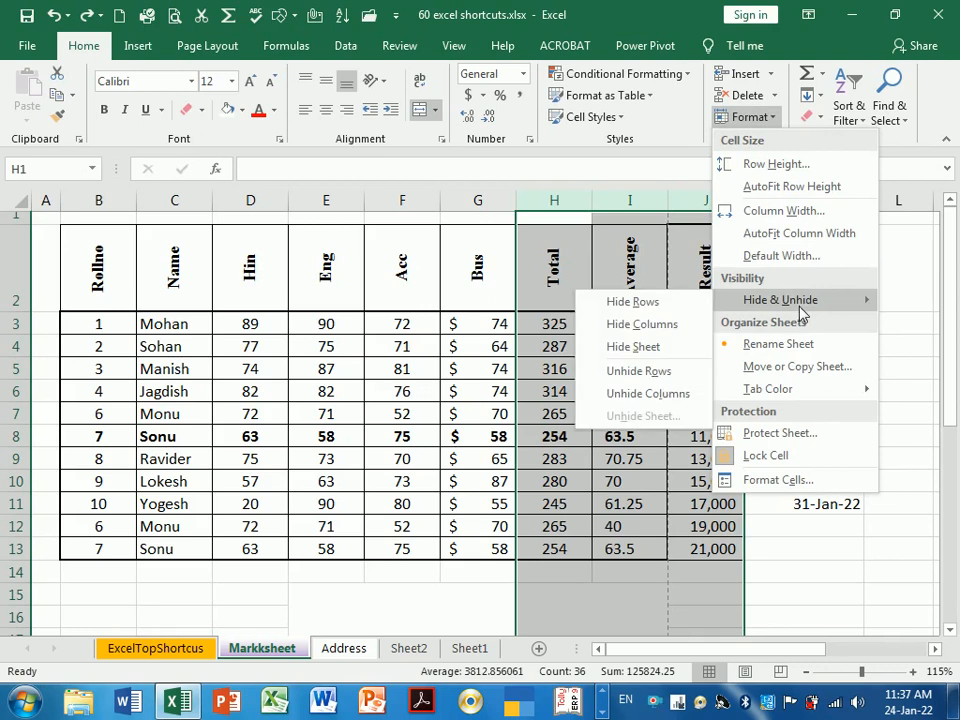
{"action": "left_click", "coordinate": [640, 324]}
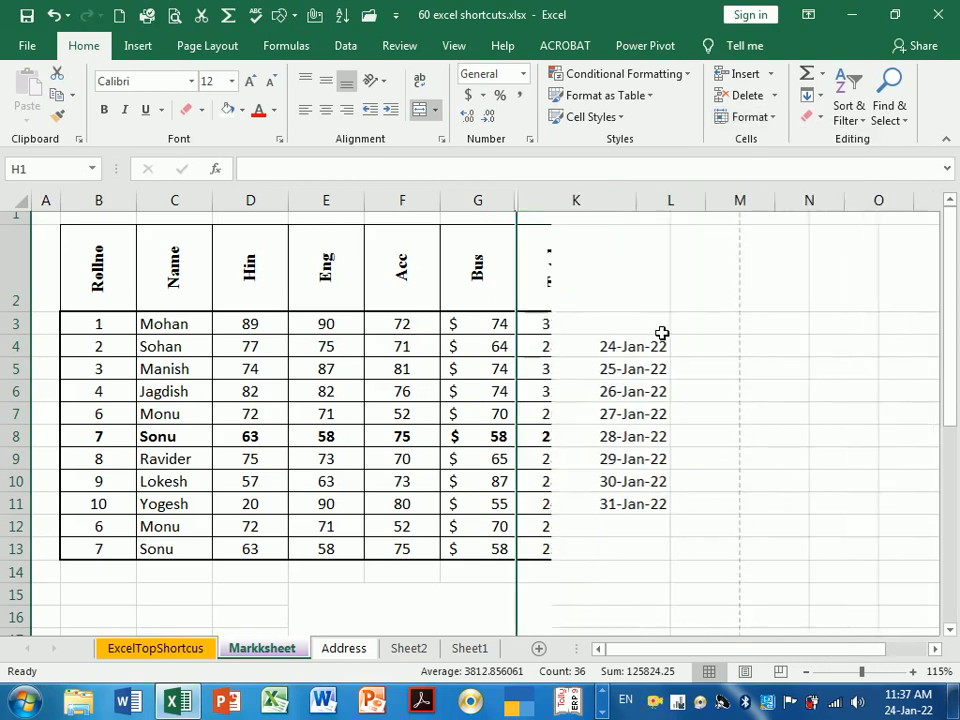
{"action": "left_click", "coordinate": [590, 276]}
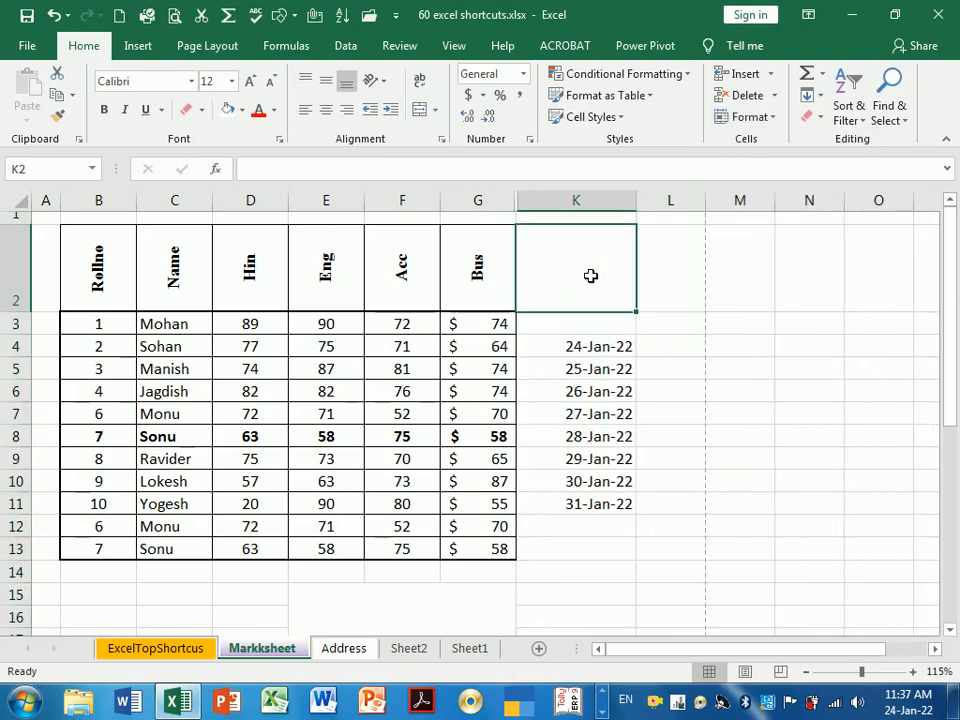
Examine the column letters on either side of the hidden columns, between Bus and the date column
{"action": "left_click", "coordinate": [490, 203]}
{"action": "left_click", "coordinate": [545, 203]}
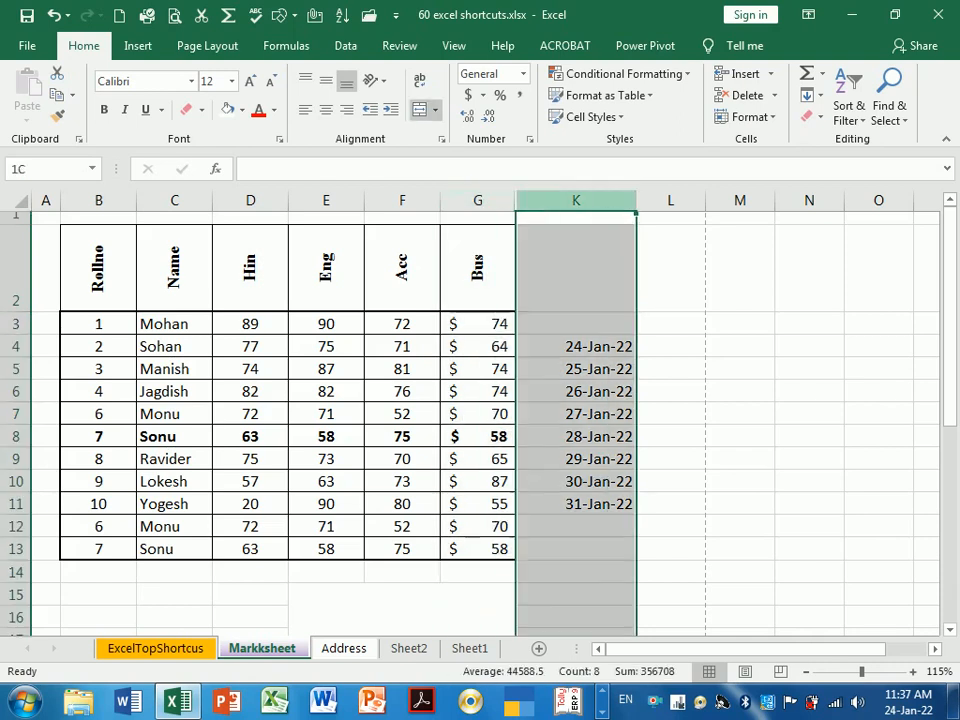
{"action": "left_click", "coordinate": [499, 203]}
{"action": "left_click", "coordinate": [417, 203]}
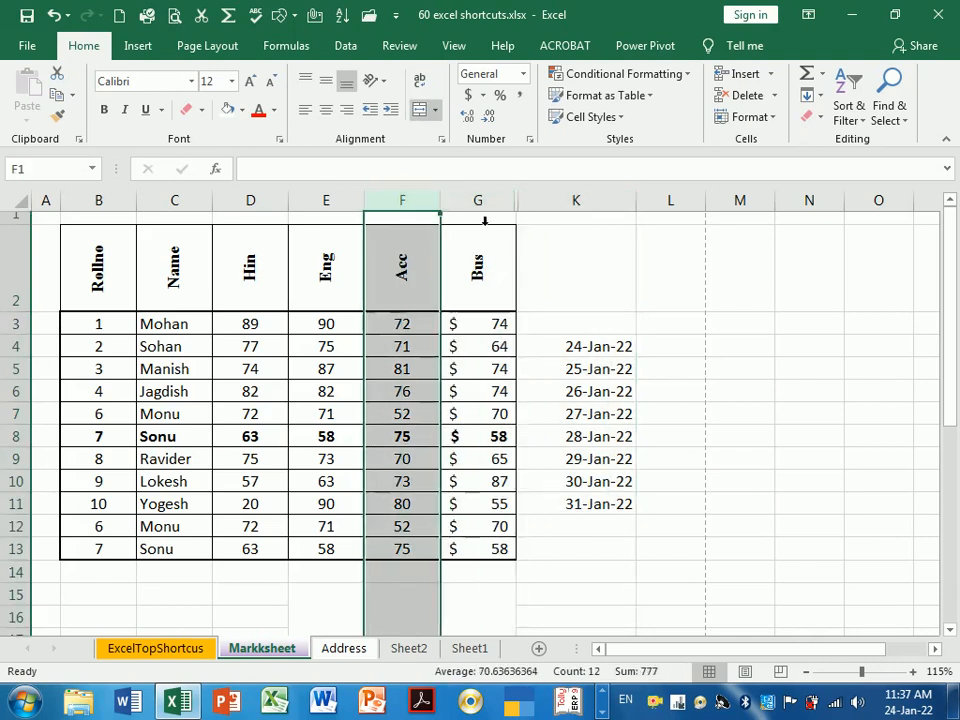
{"action": "left_click", "coordinate": [484, 206]}
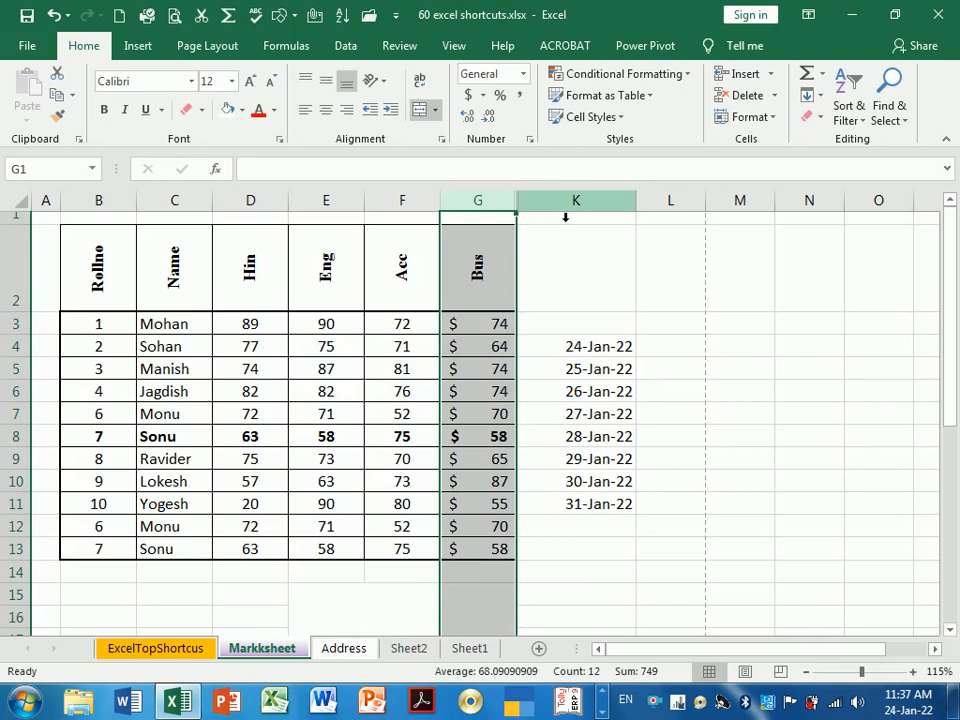
{"action": "left_click", "coordinate": [565, 206]}
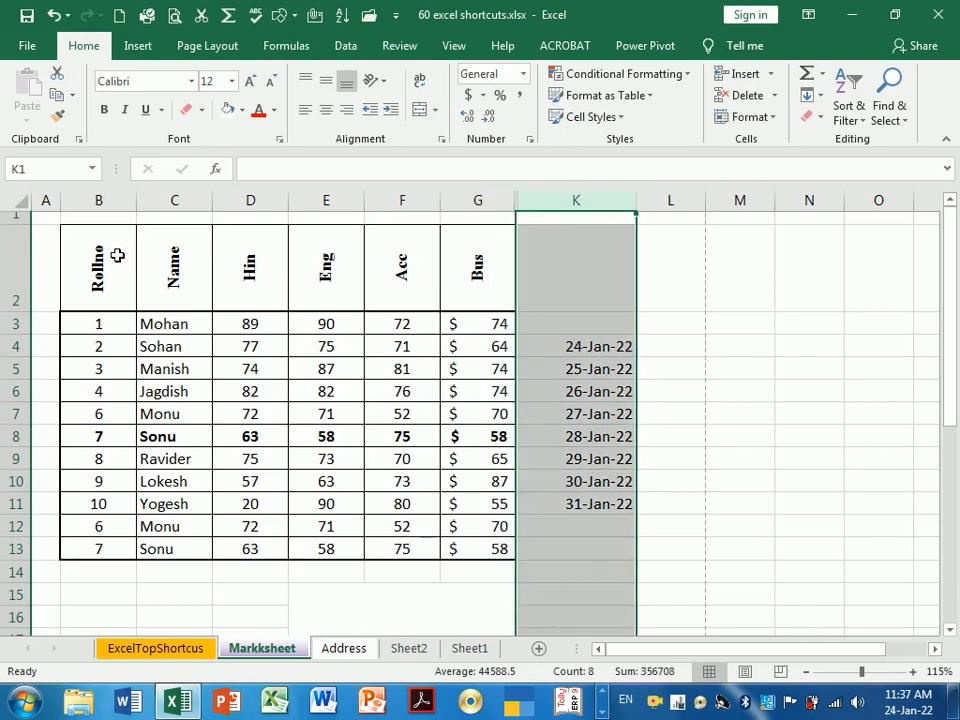
{"action": "left_click_drag", "start_coordinate": [117, 256], "coordinate": [505, 549]}
{"action": "left_click", "coordinate": [568, 533]}
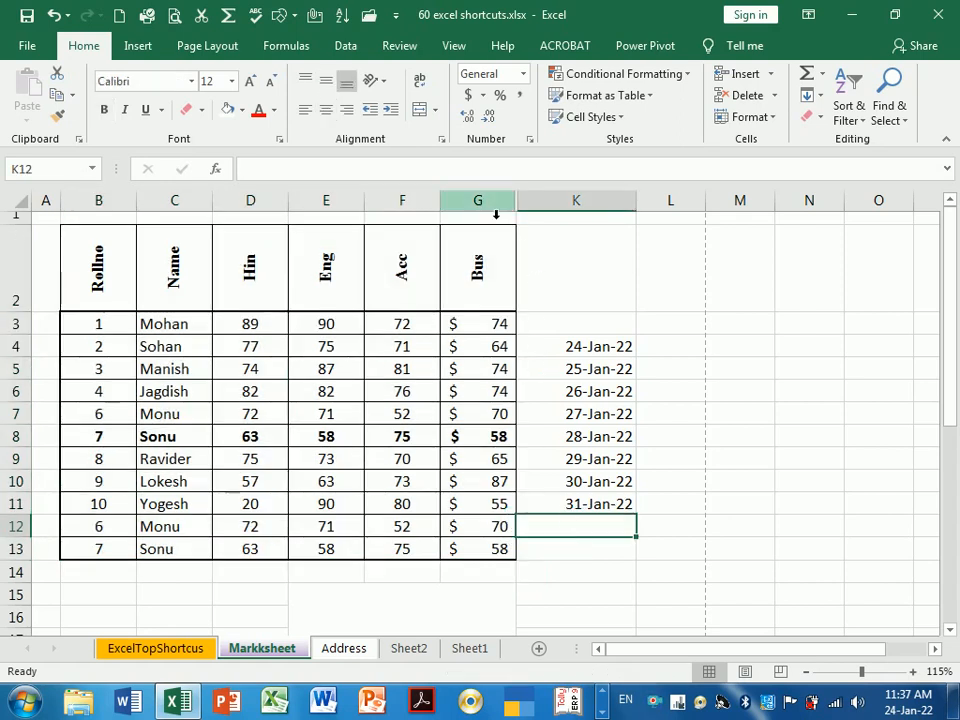
Unhide the hidden columns between G and K
{"action": "left_click_drag", "start_coordinate": [495, 214], "coordinate": [531, 216]}
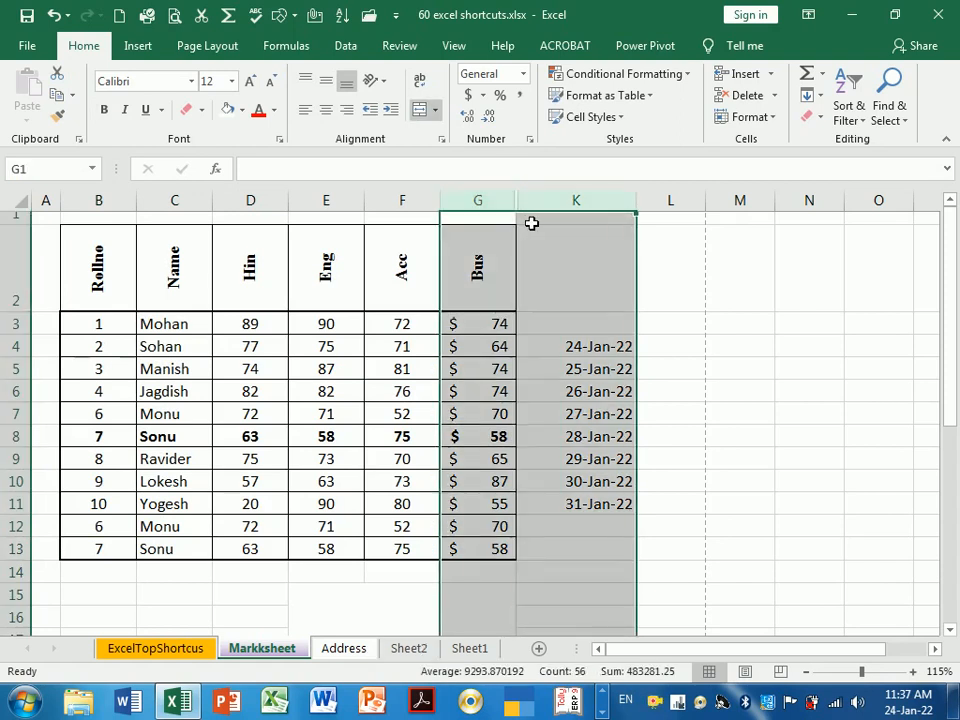
{"action": "right_click", "coordinate": [533, 207]}
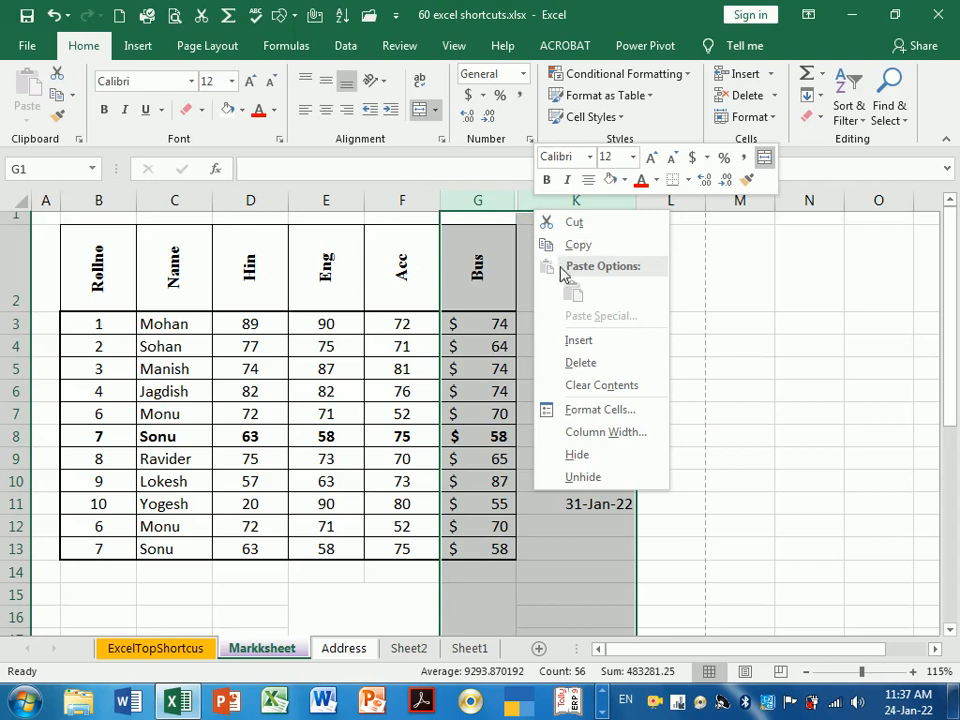
{"action": "left_click", "coordinate": [606, 484]}
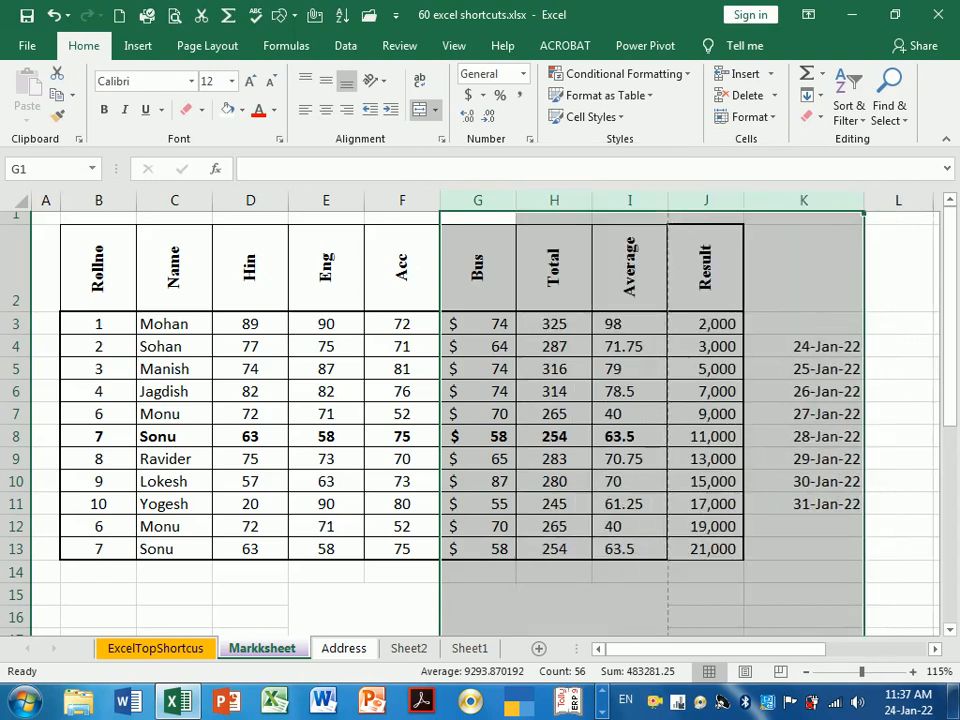
{"action": "left_click", "coordinate": [520, 205]}
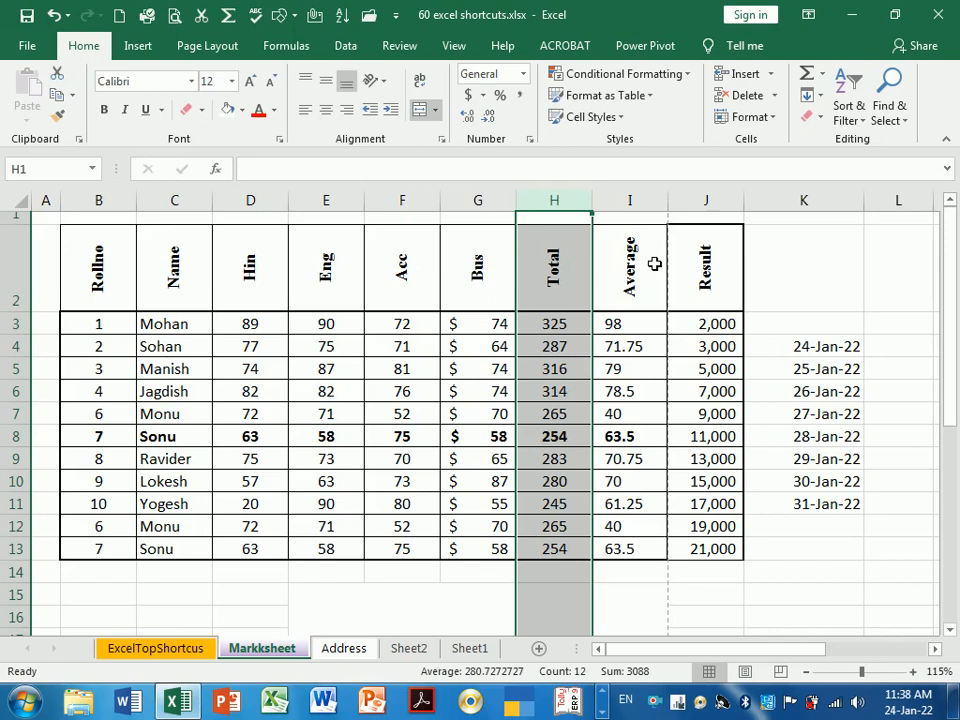
{"action": "left_click", "coordinate": [677, 245]}
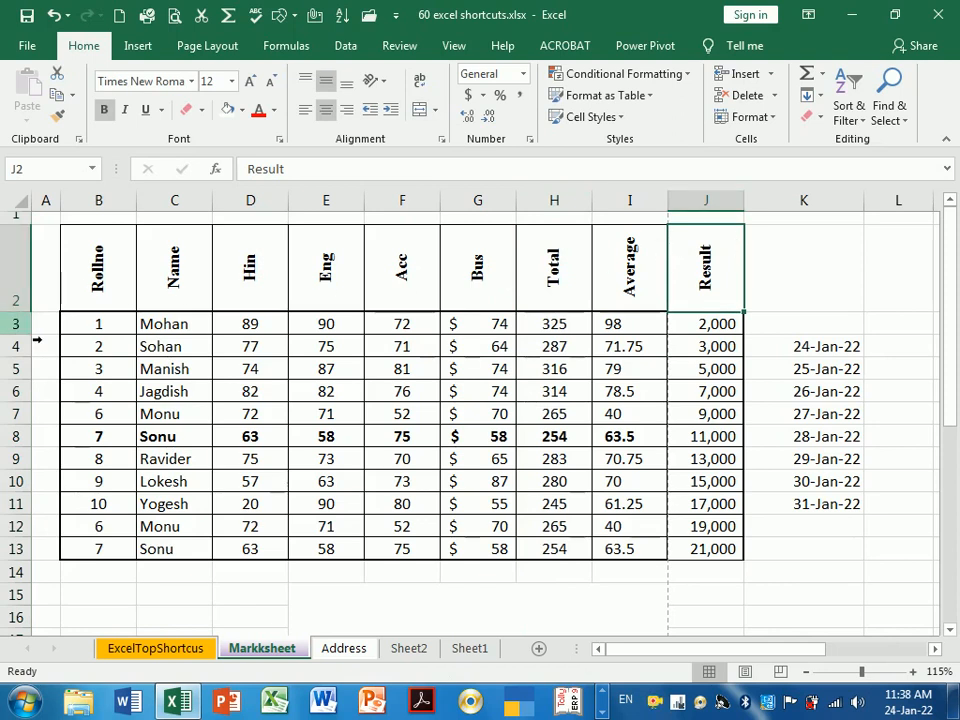
Hide rows 3 to 5, the first three student records of the marks table
{"action": "left_click_drag", "start_coordinate": [17, 324], "coordinate": [43, 375]}
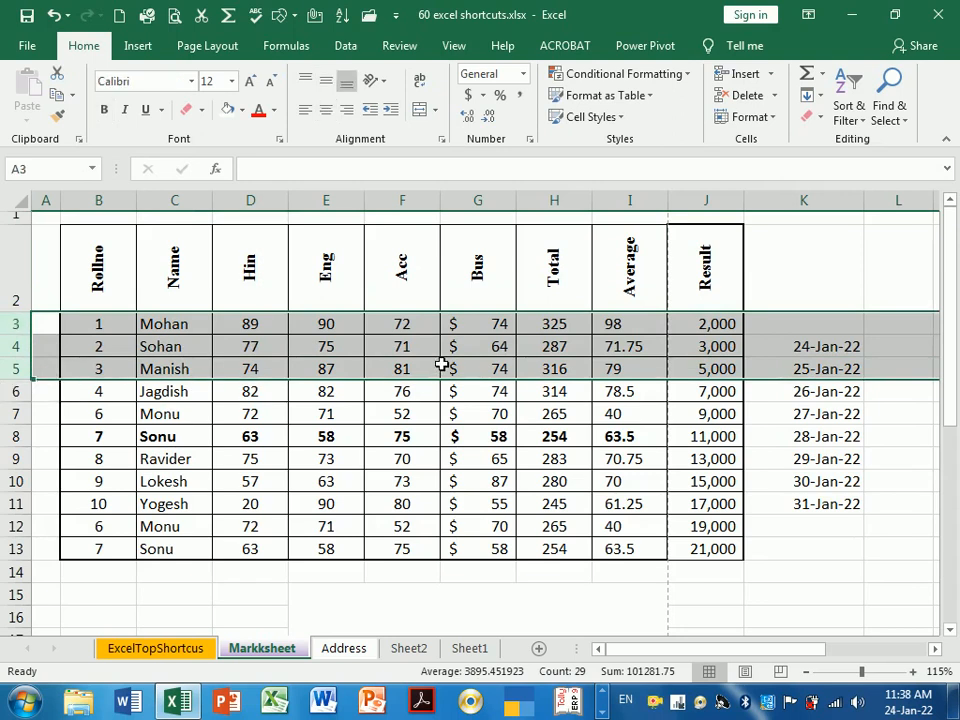
{"action": "left_click", "coordinate": [762, 118]}
{"action": "mouse_move", "coordinate": [795, 306]}
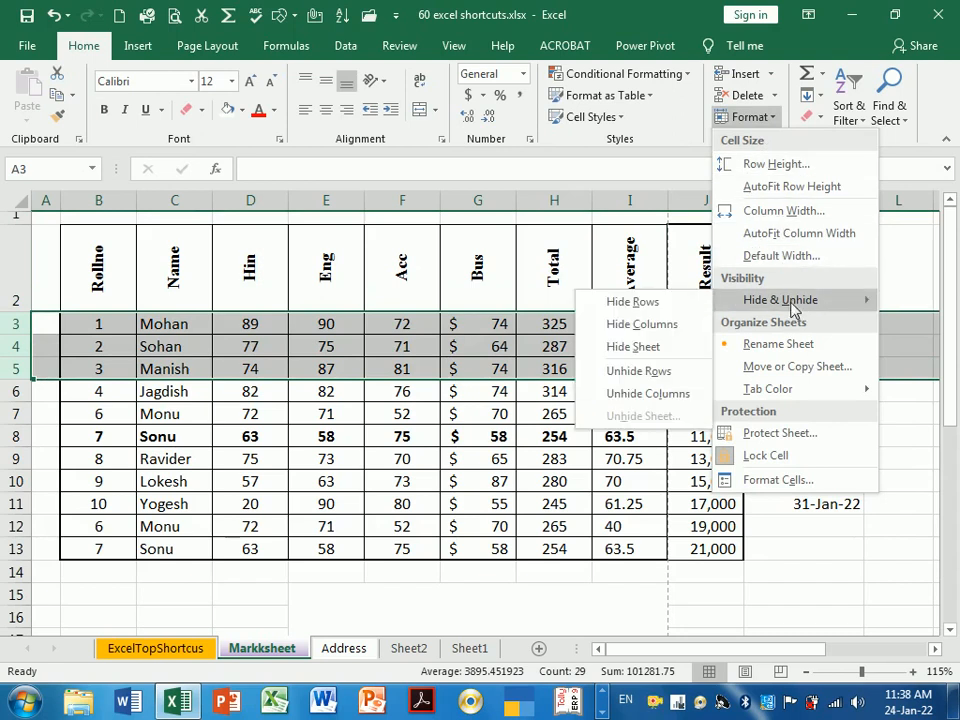
{"action": "left_click", "coordinate": [645, 303]}
{"action": "left_click", "coordinate": [554, 389]}
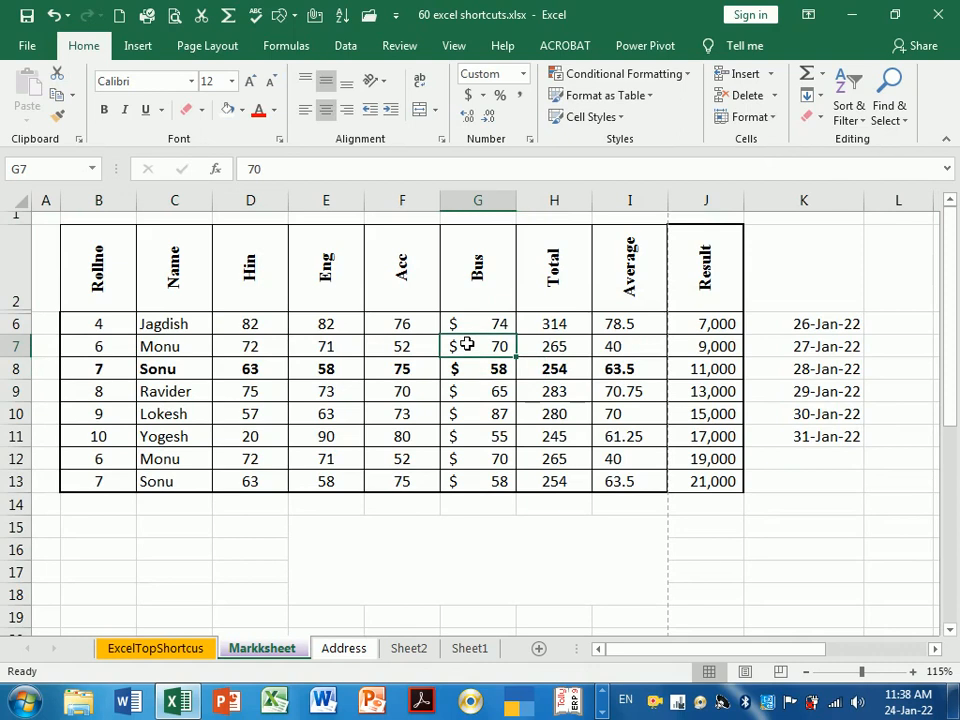
Select the whole sheet and unhide its hidden rows
{"action": "left_click", "coordinate": [34, 210]}
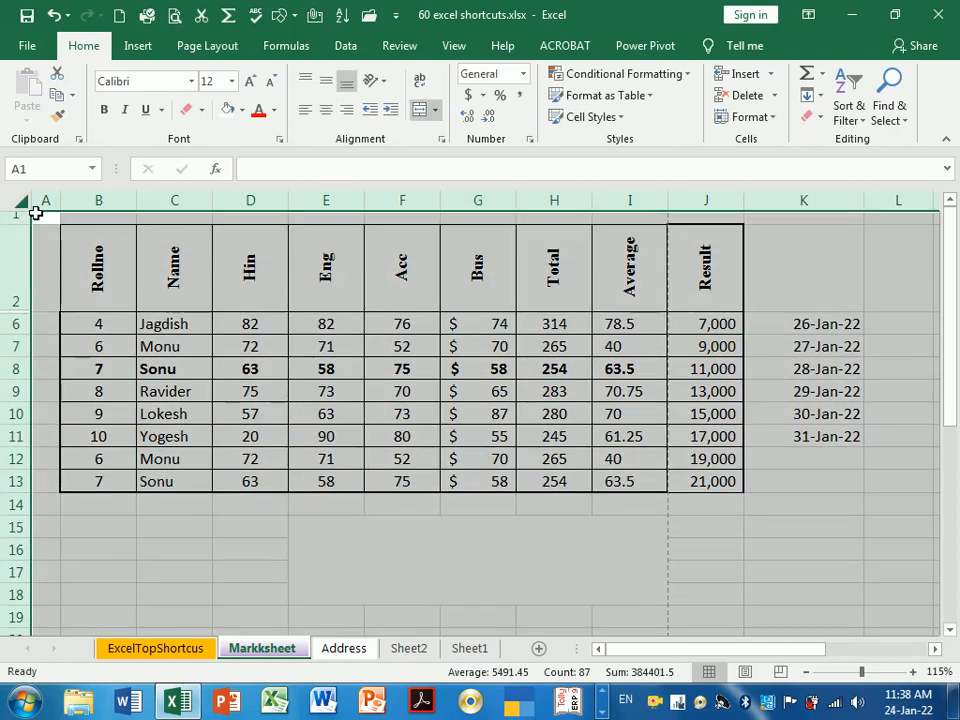
{"action": "left_click", "coordinate": [766, 118]}
{"action": "mouse_move", "coordinate": [812, 302]}
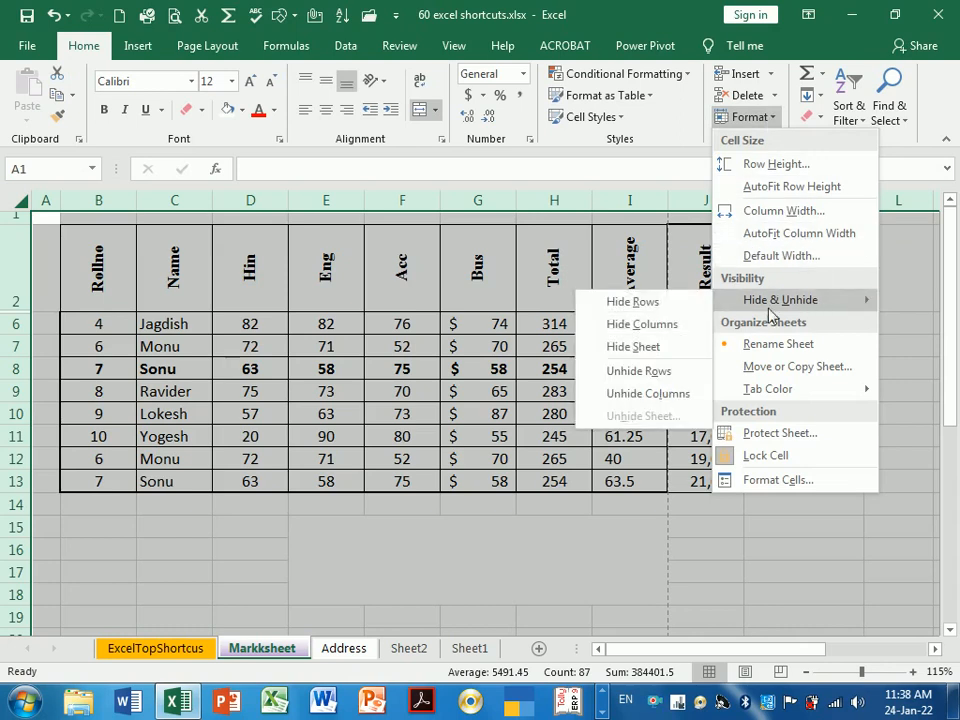
{"action": "left_click", "coordinate": [648, 372]}
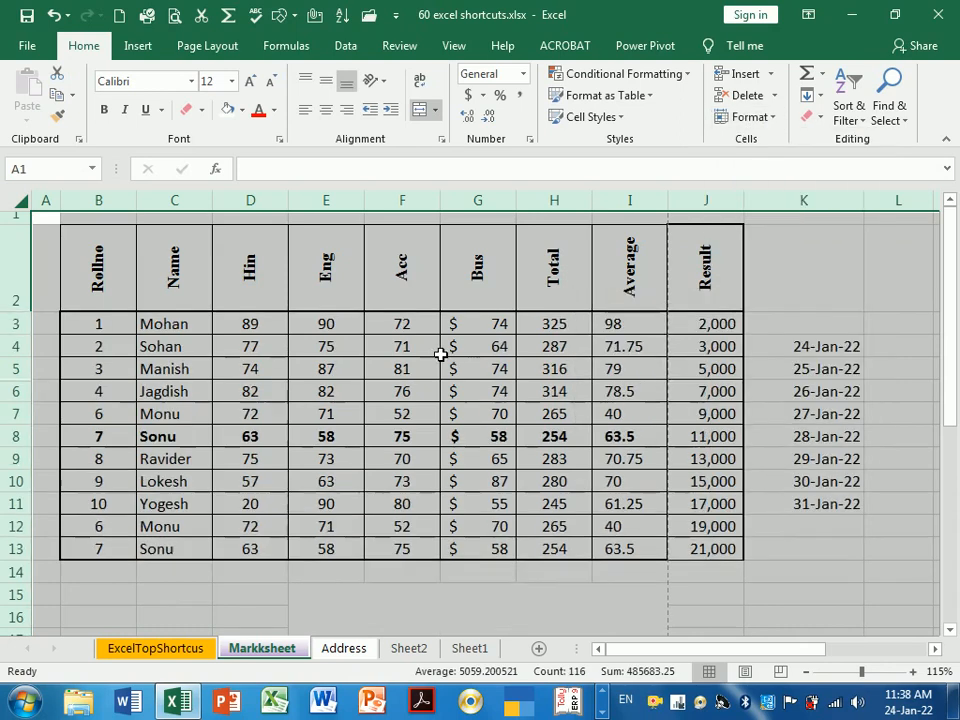
{"action": "left_click", "coordinate": [450, 390]}
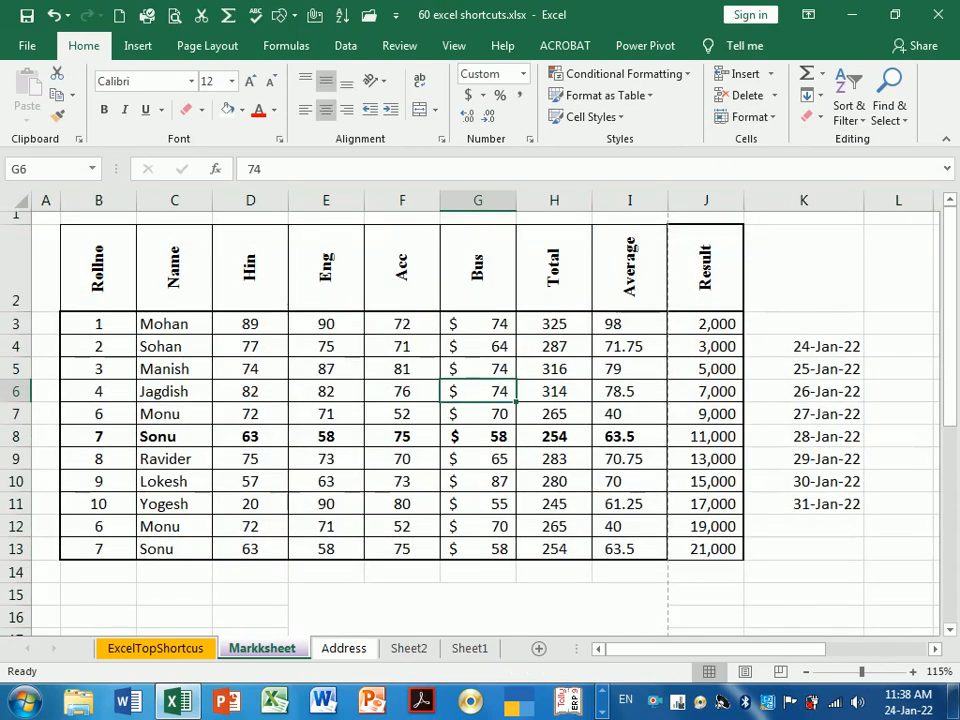
{"action": "left_click", "coordinate": [439, 369]}
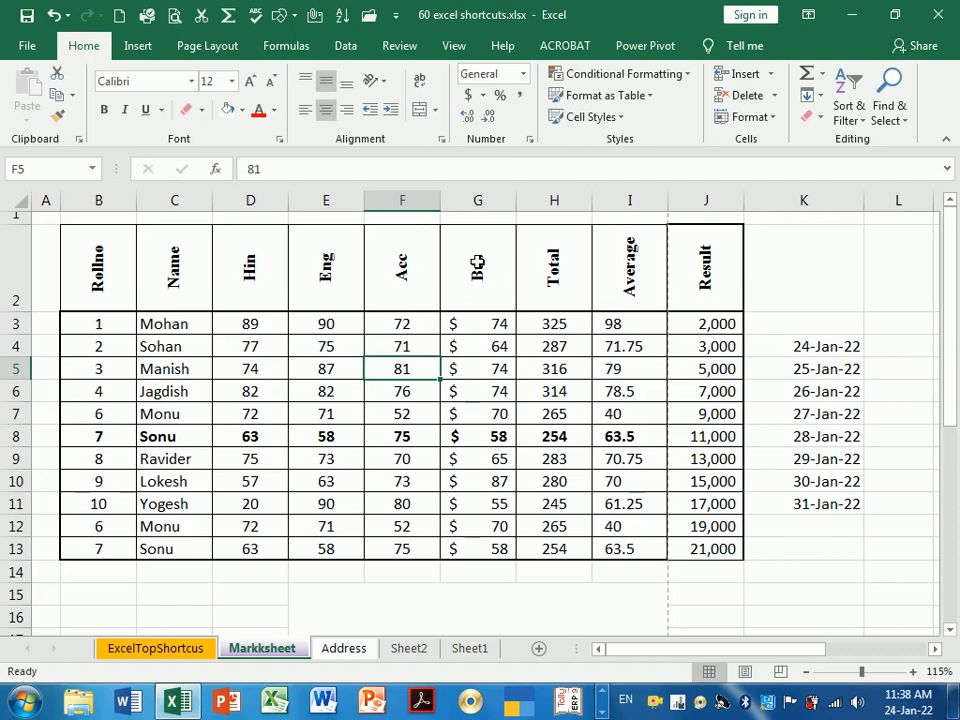
{"action": "left_click", "coordinate": [778, 121]}
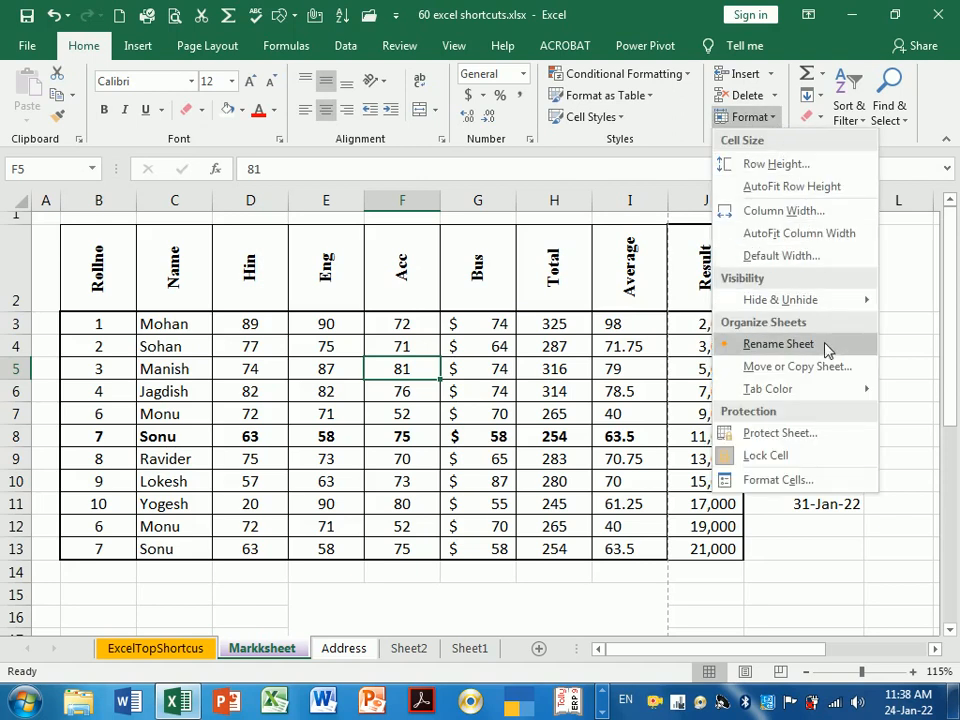
{"action": "left_click", "coordinate": [606, 369]}
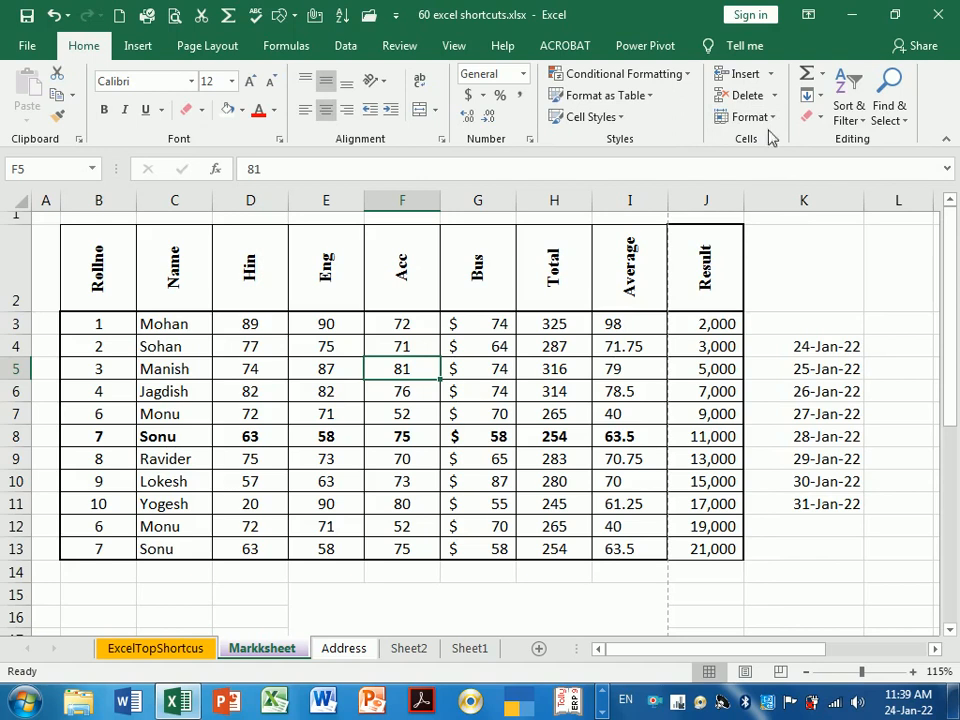
{"action": "left_click", "coordinate": [175, 652]}
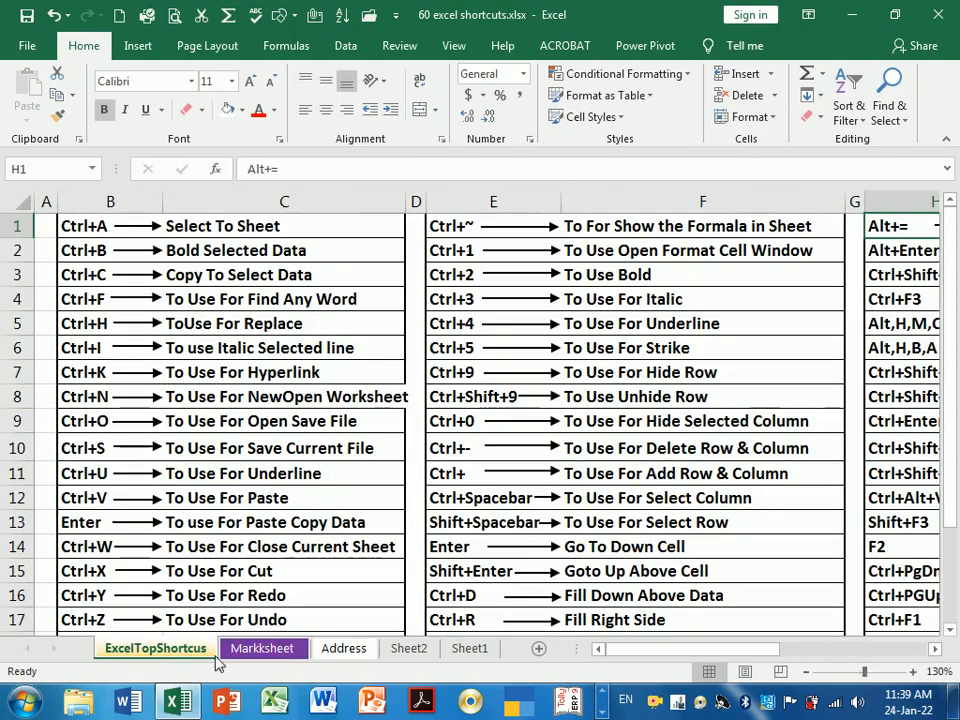
{"action": "left_click", "coordinate": [278, 652]}
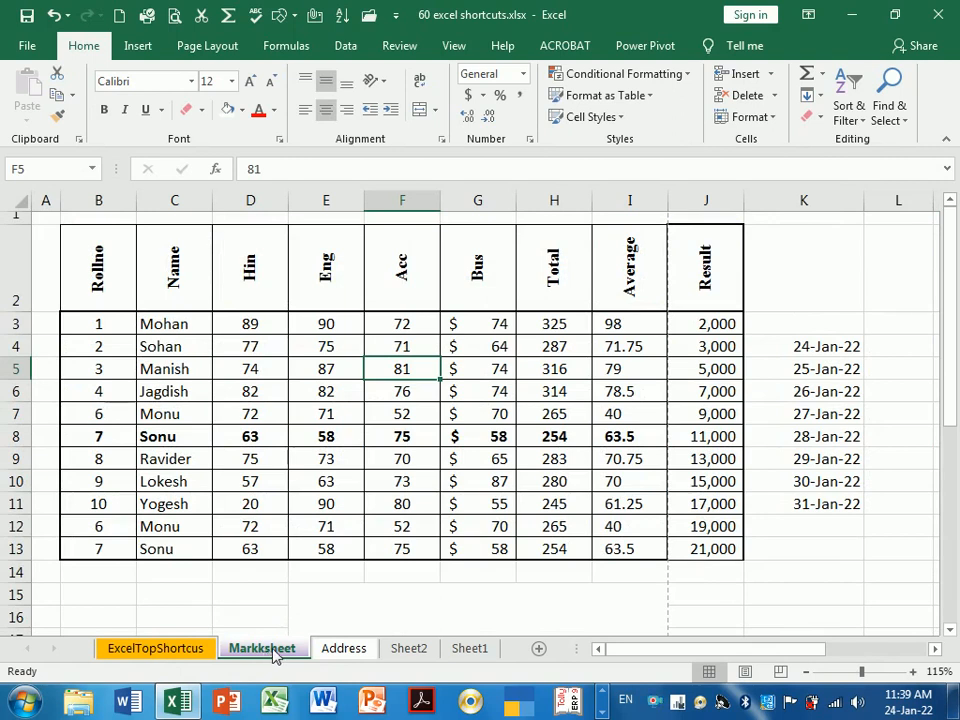
Rename the Markksheet sheet as Marksheet
{"action": "double_click", "coordinate": [262, 648]}
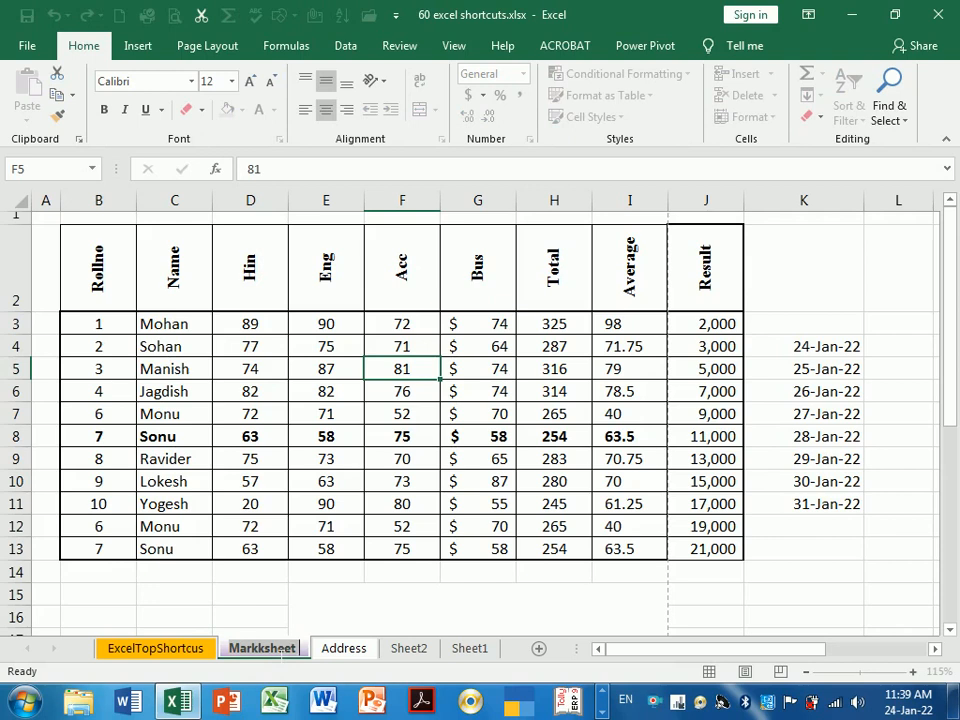
{"action": "key", "text": "BackSpace"}
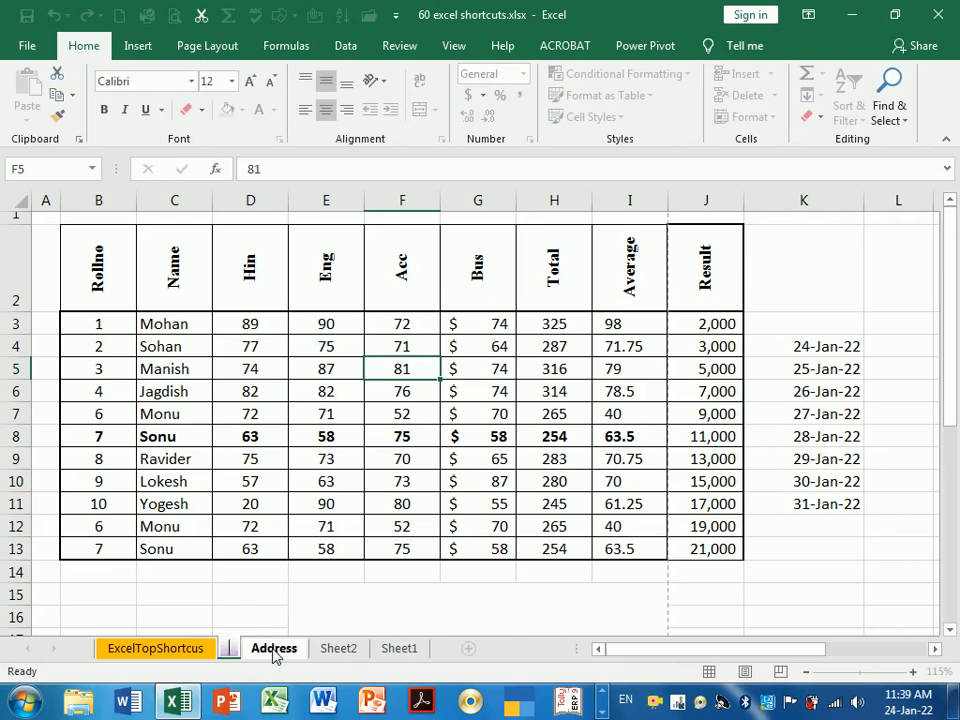
{"action": "type", "text": "m"}
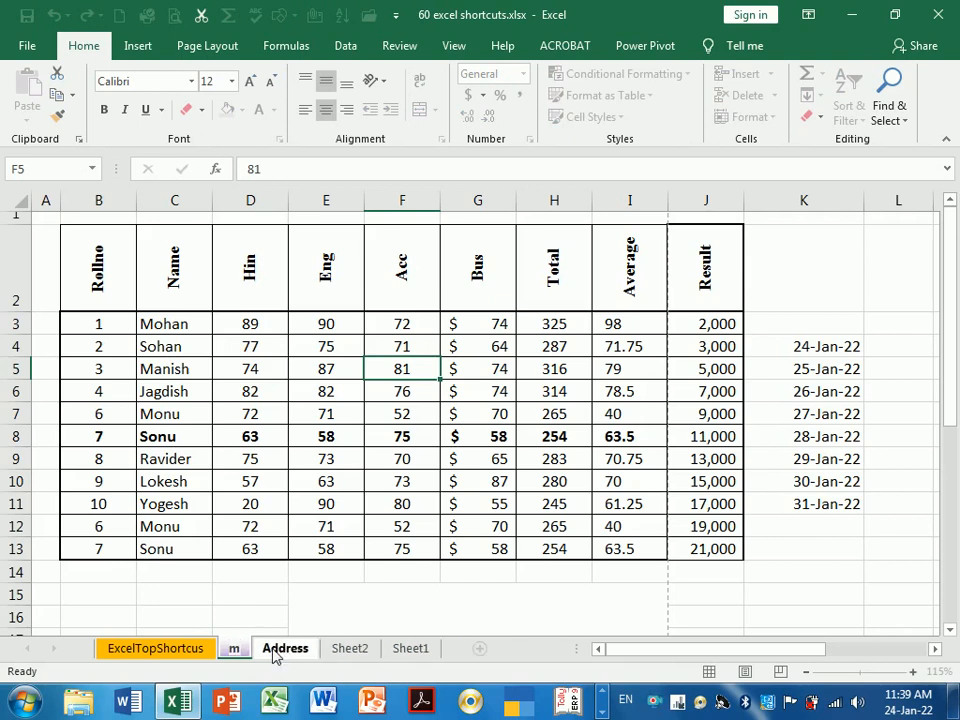
{"action": "key", "text": "BackSpace"}
{"action": "type", "text": "Ma"}
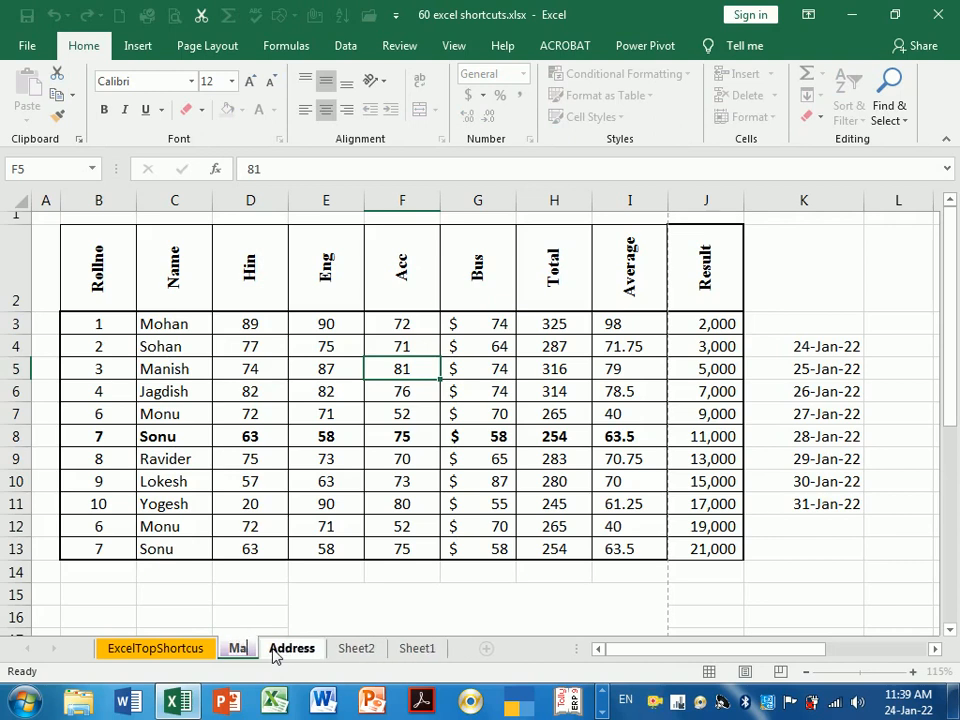
{"action": "type", "text": "rksheet"}
{"action": "key", "text": "Return"}
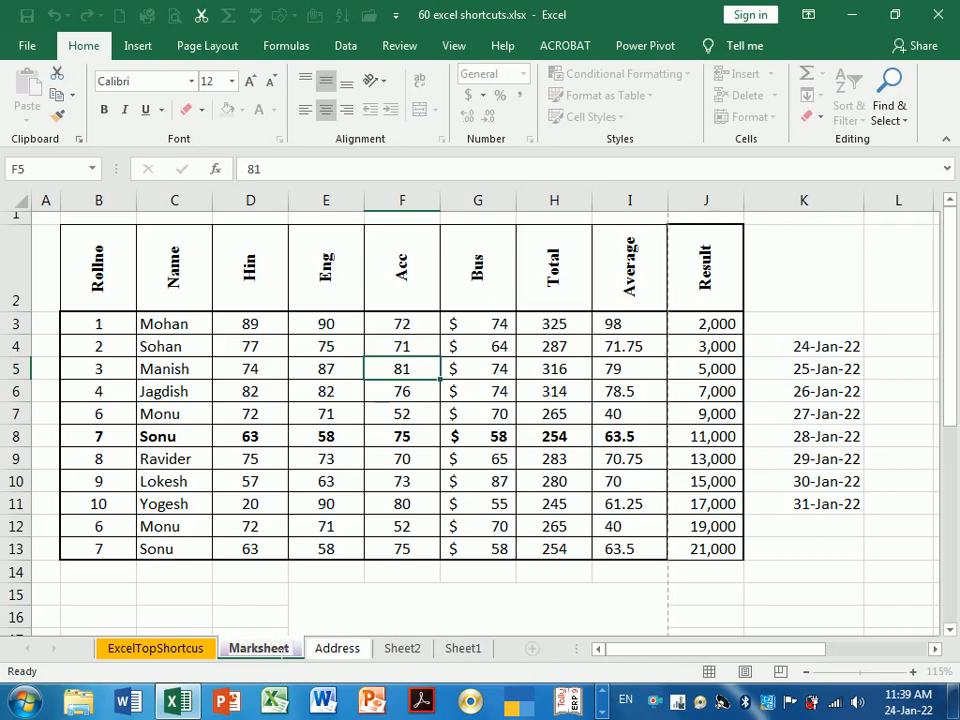
Compare the Marksheet and Address sheets by switching back and forth between them, ending on Marksheet
{"action": "left_click", "coordinate": [330, 650]}
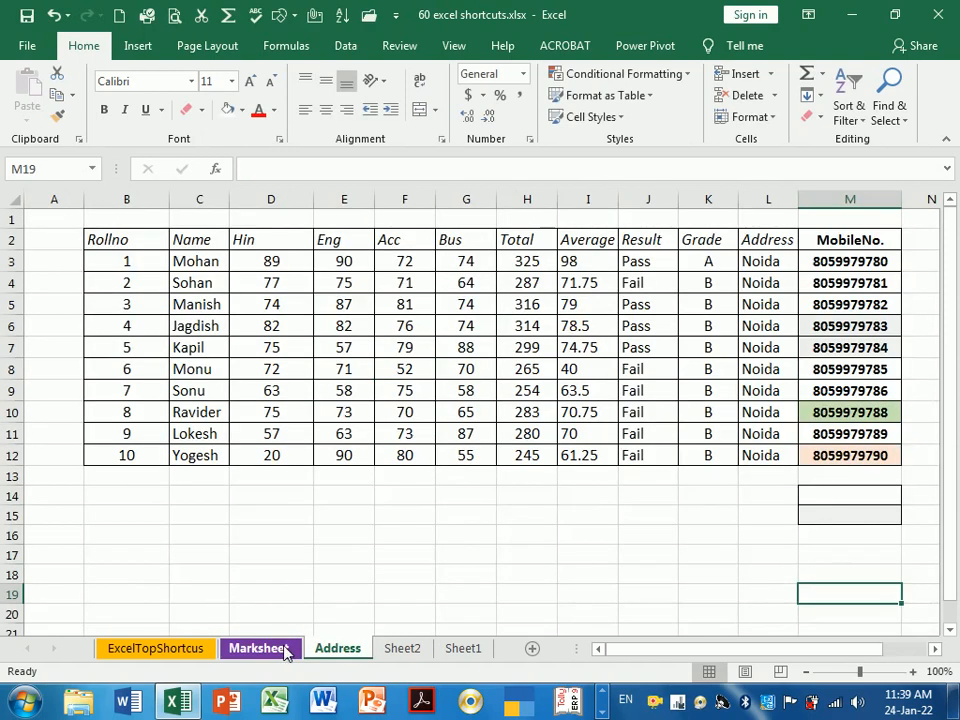
{"action": "left_click", "coordinate": [285, 650]}
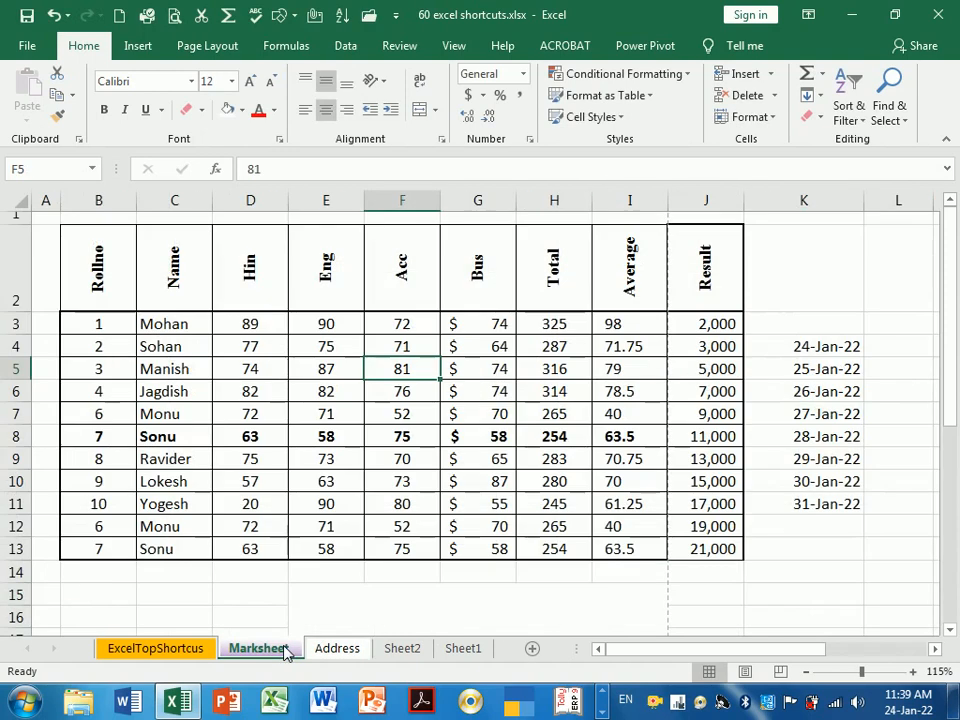
{"action": "left_click", "coordinate": [337, 652]}
{"action": "left_click", "coordinate": [279, 652]}
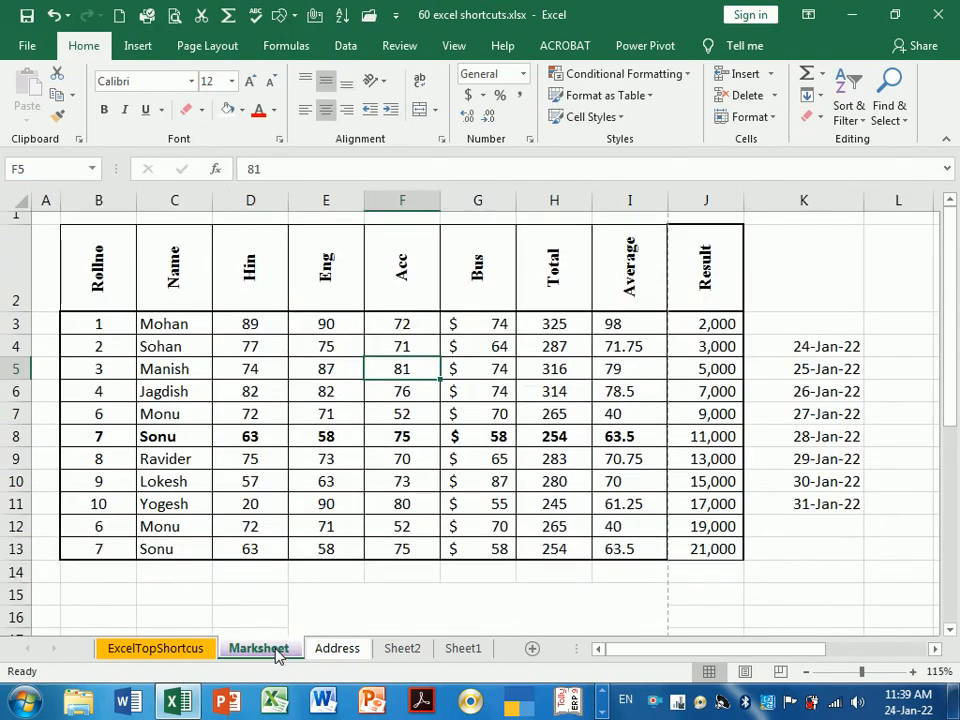
{"action": "left_click", "coordinate": [328, 653]}
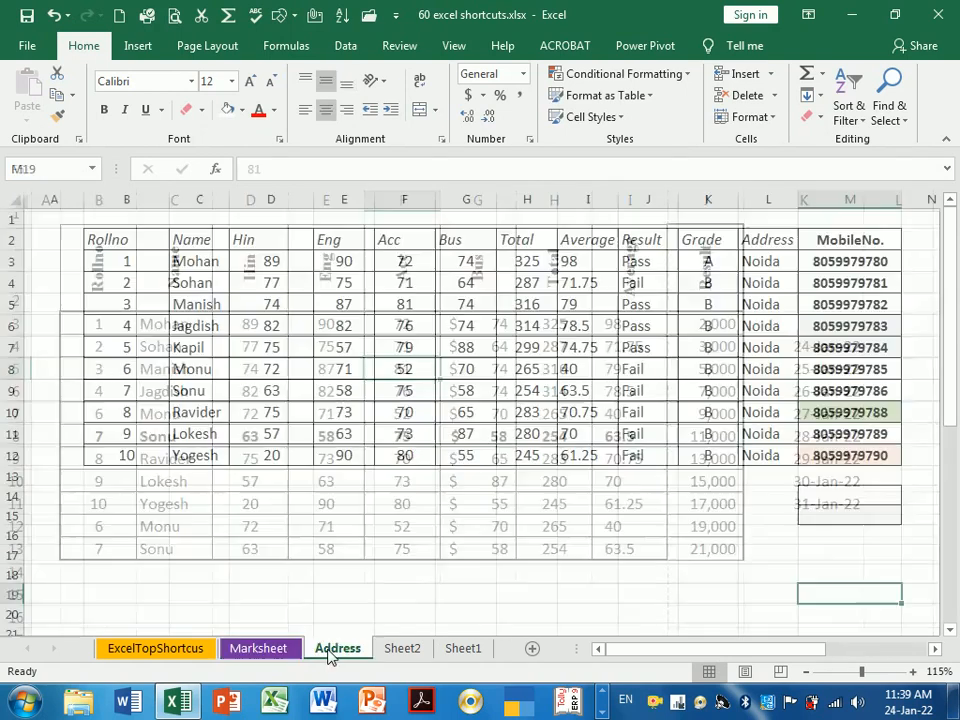
{"action": "left_click", "coordinate": [285, 652]}
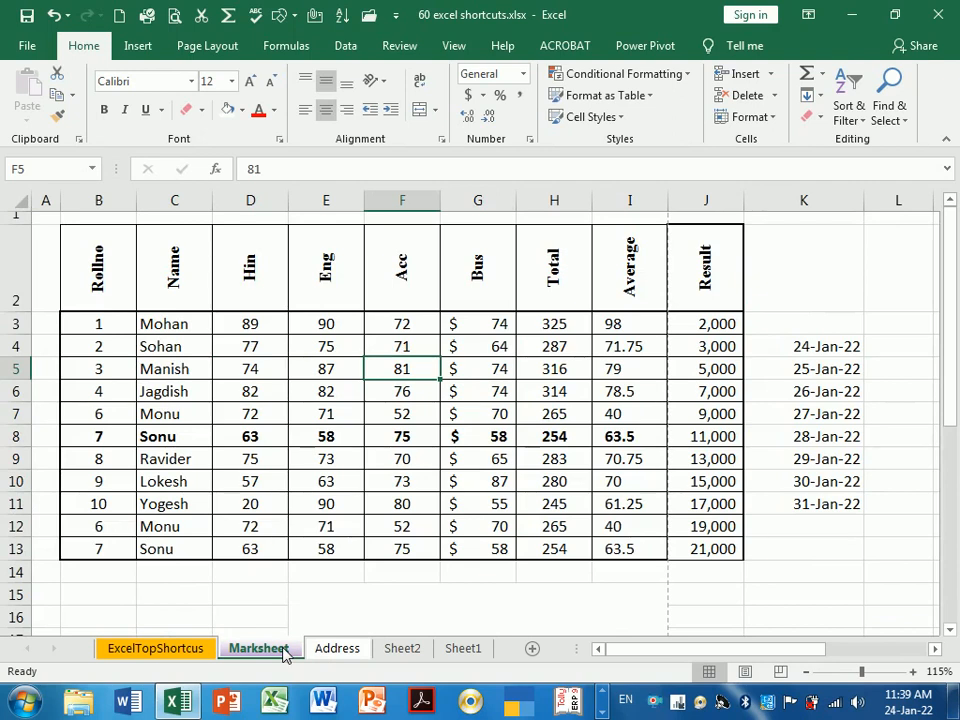
{"action": "left_click", "coordinate": [328, 650]}
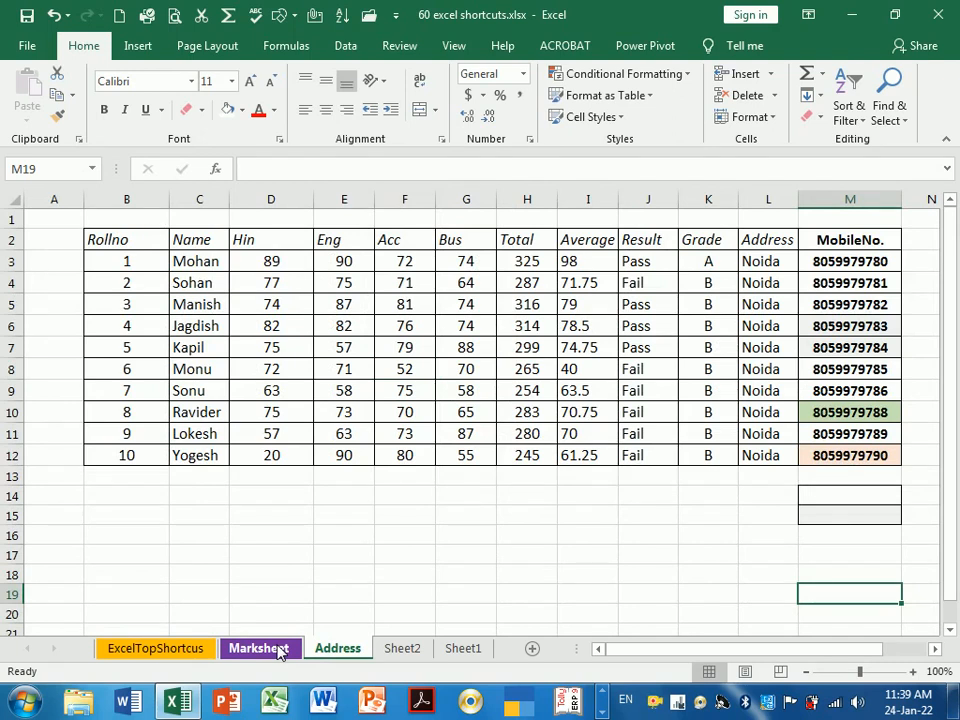
{"action": "left_click", "coordinate": [279, 650]}
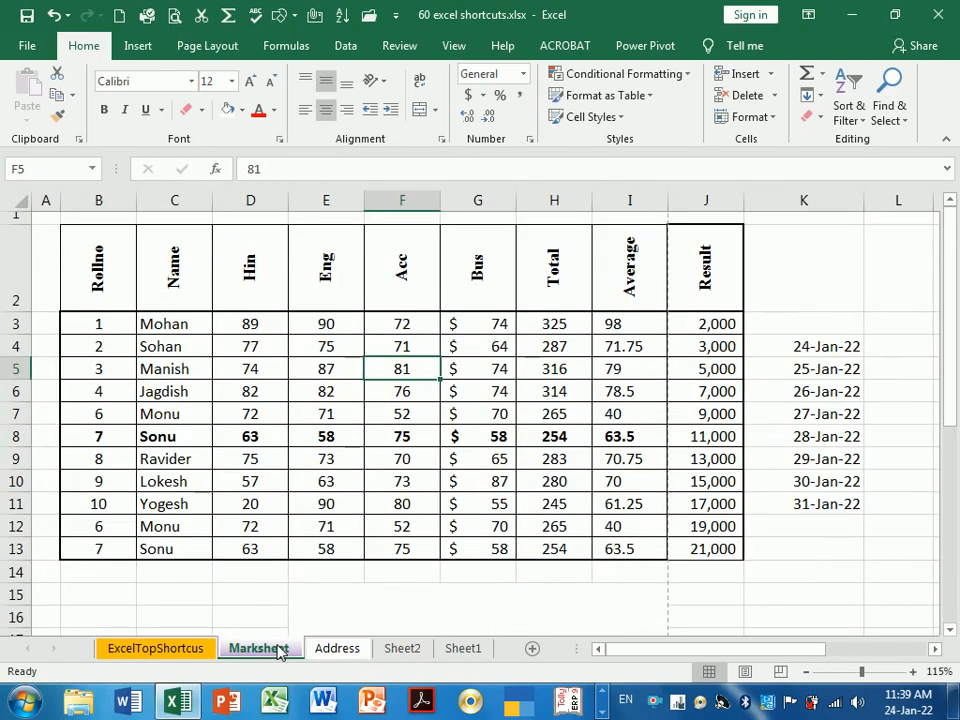
{"action": "right_click", "coordinate": [279, 650]}
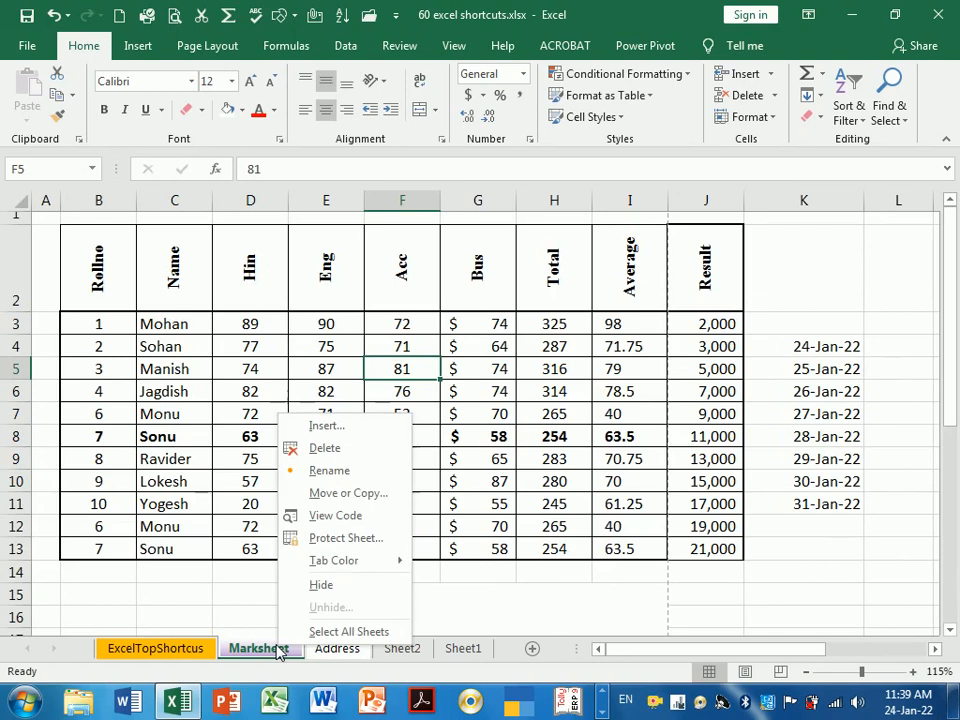
{"action": "left_click", "coordinate": [333, 488]}
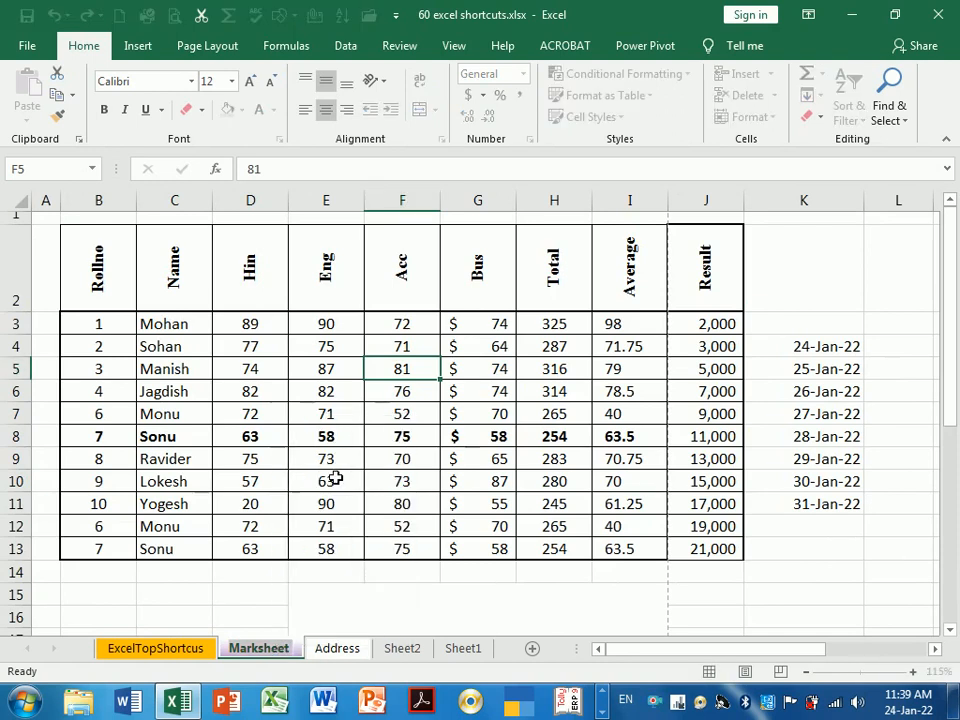
{"action": "left_click", "coordinate": [339, 604]}
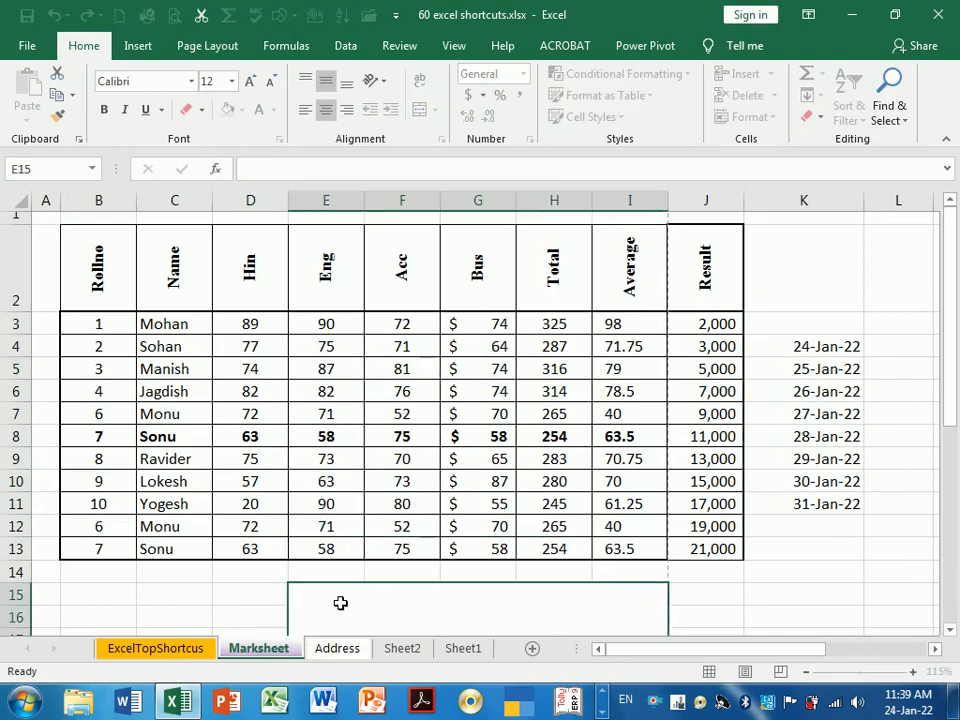
{"action": "left_click", "coordinate": [745, 117]}
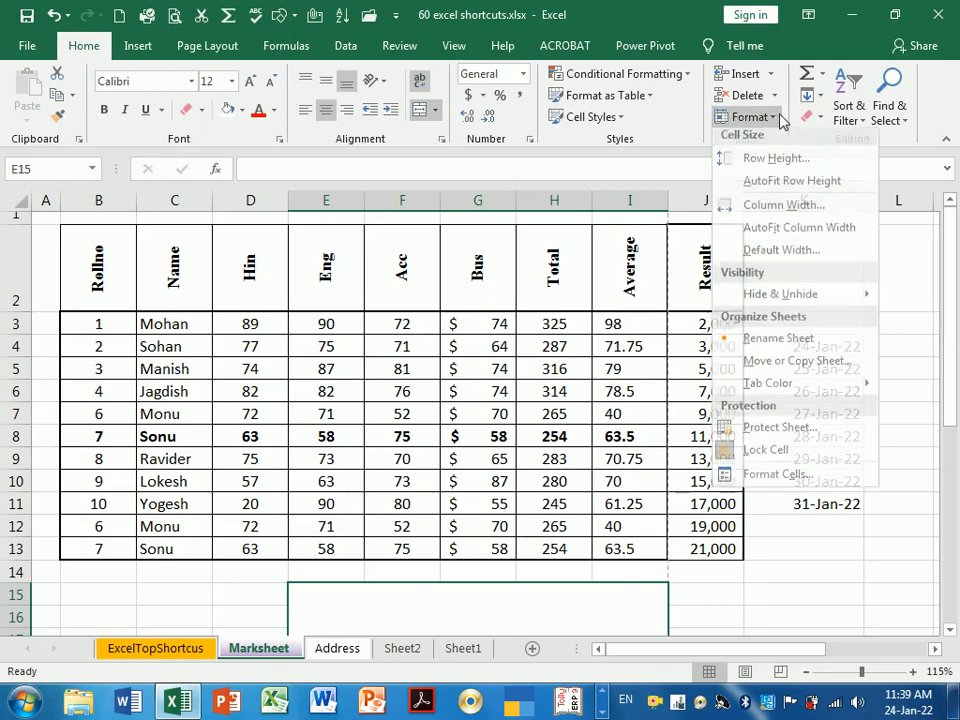
{"action": "left_click", "coordinate": [798, 348]}
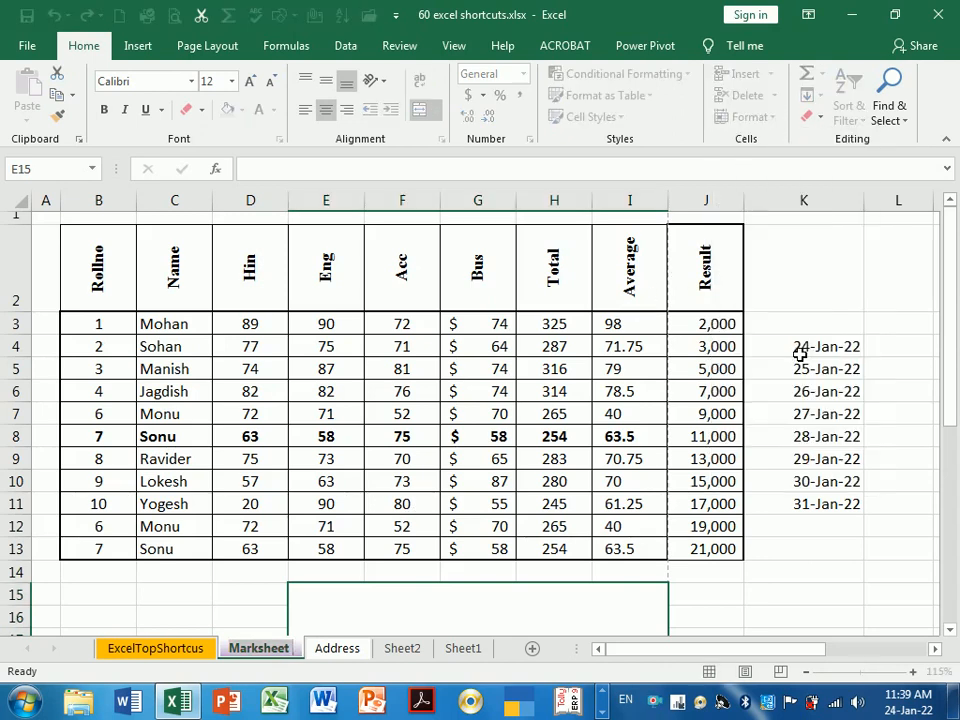
{"action": "left_click", "coordinate": [608, 547]}
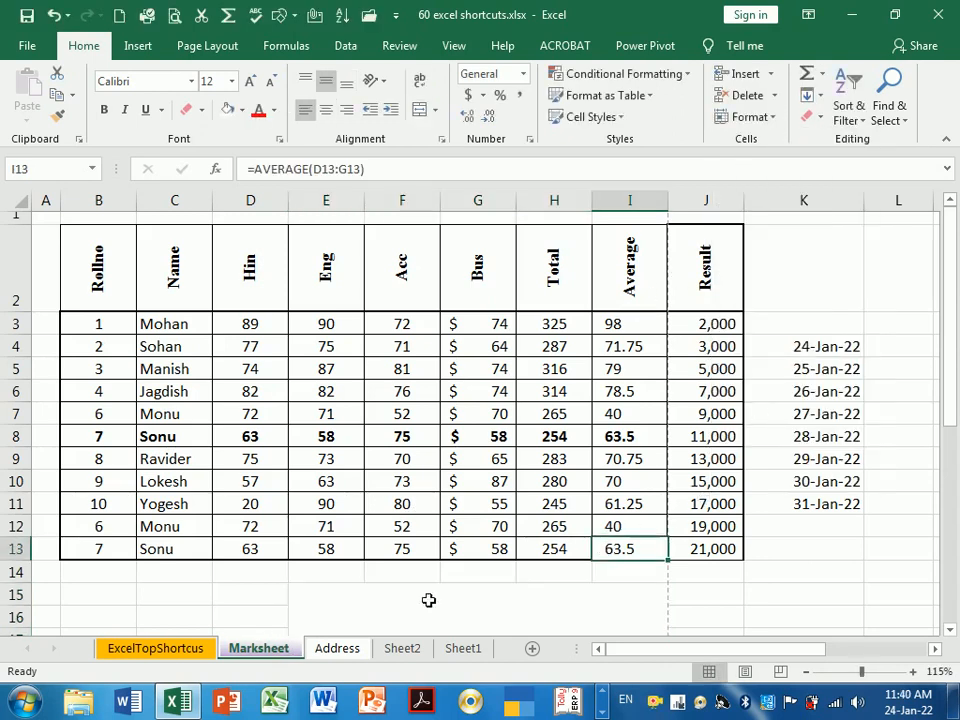
Set the Marksheet tab color to green and check it from the ExcelTopShortcus sheet
{"action": "right_click", "coordinate": [275, 657]}
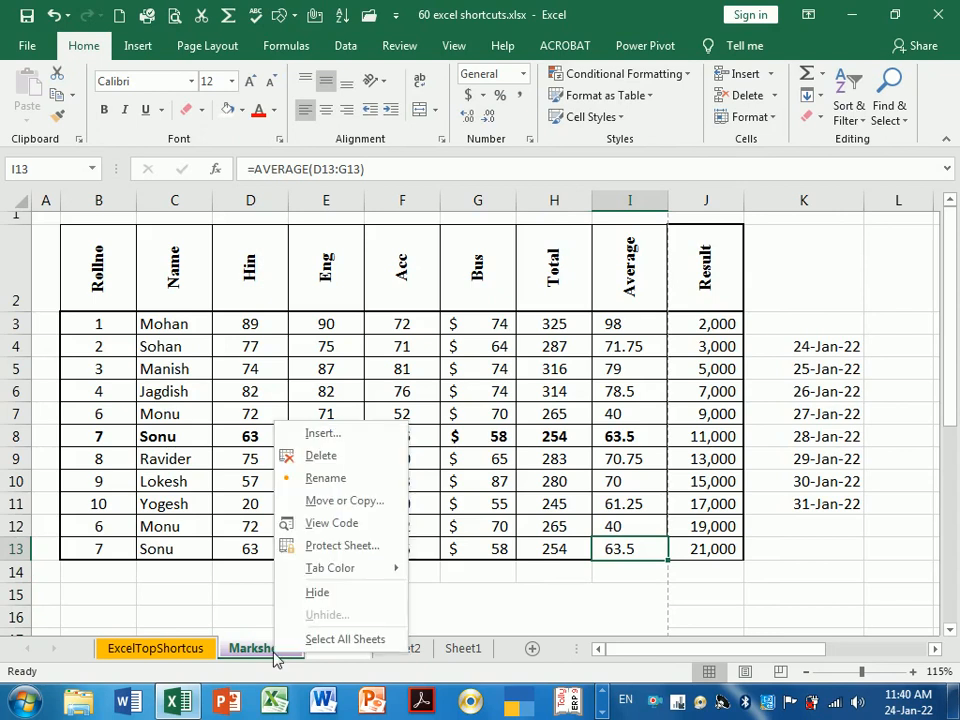
{"action": "mouse_move", "coordinate": [388, 576]}
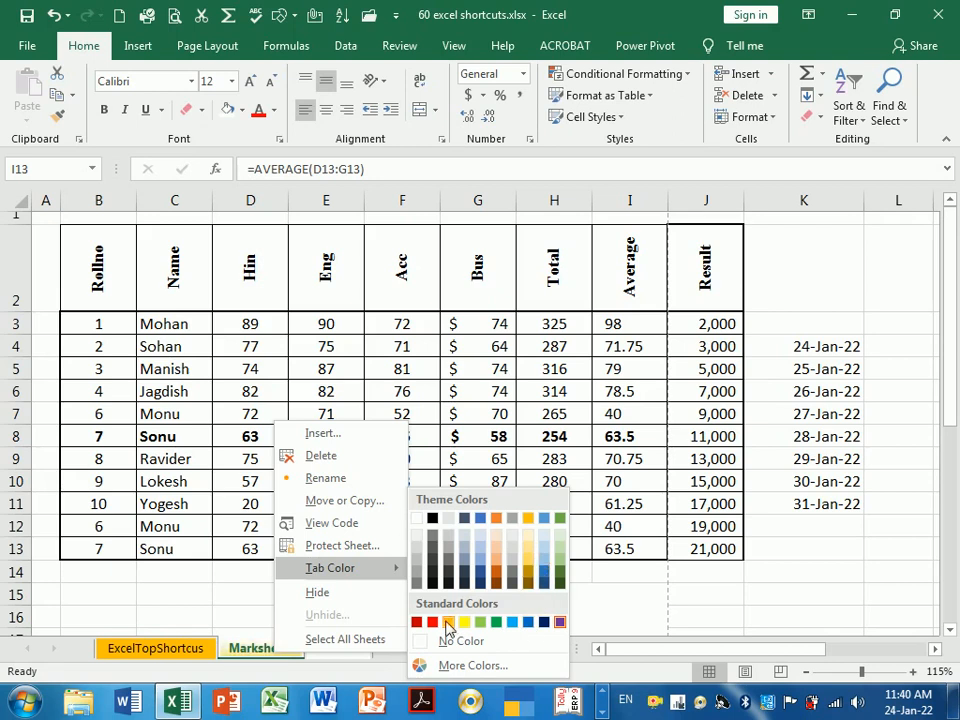
{"action": "left_click", "coordinate": [486, 621]}
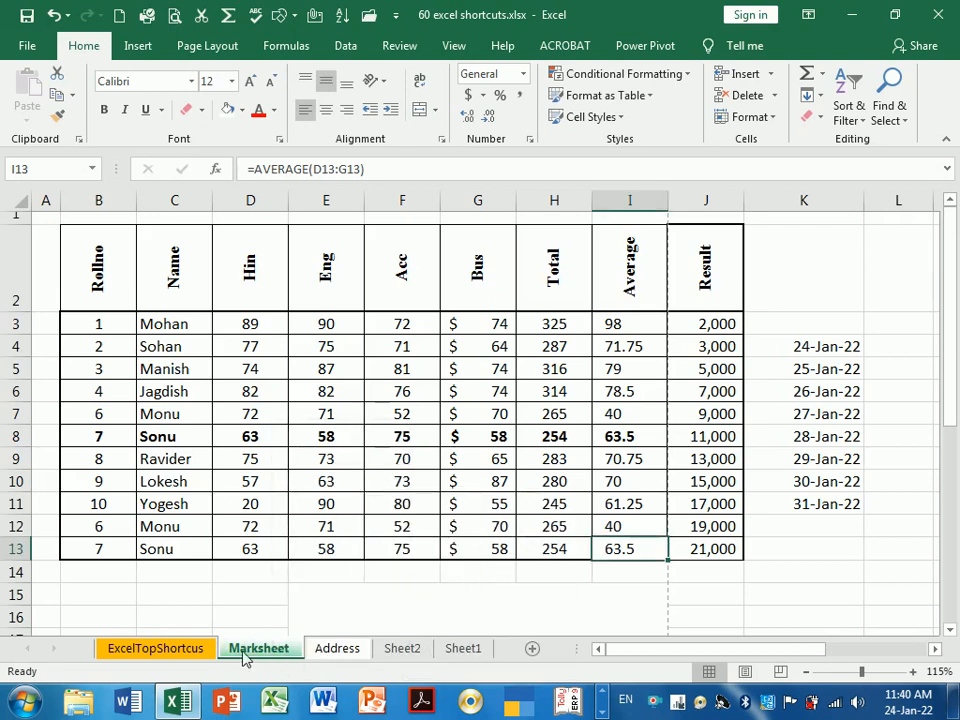
{"action": "left_click", "coordinate": [197, 648]}
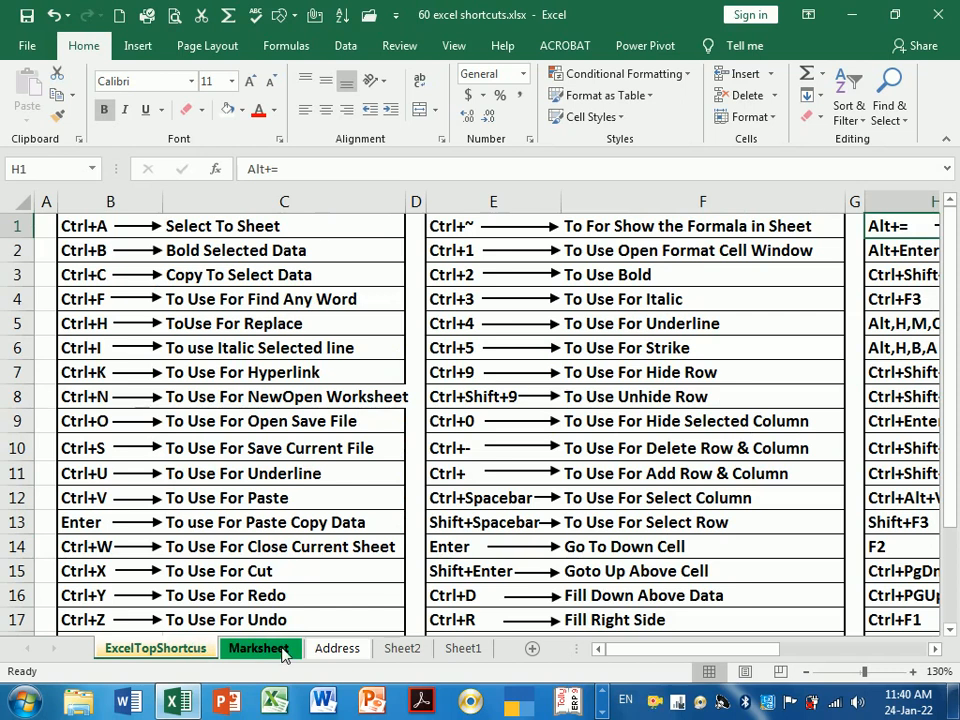
Set the Marksheet tab color to a light gray theme shade and check it from the Address and ExcelTopShortcus sheets
{"action": "left_click", "coordinate": [285, 654]}
{"action": "right_click", "coordinate": [285, 654]}
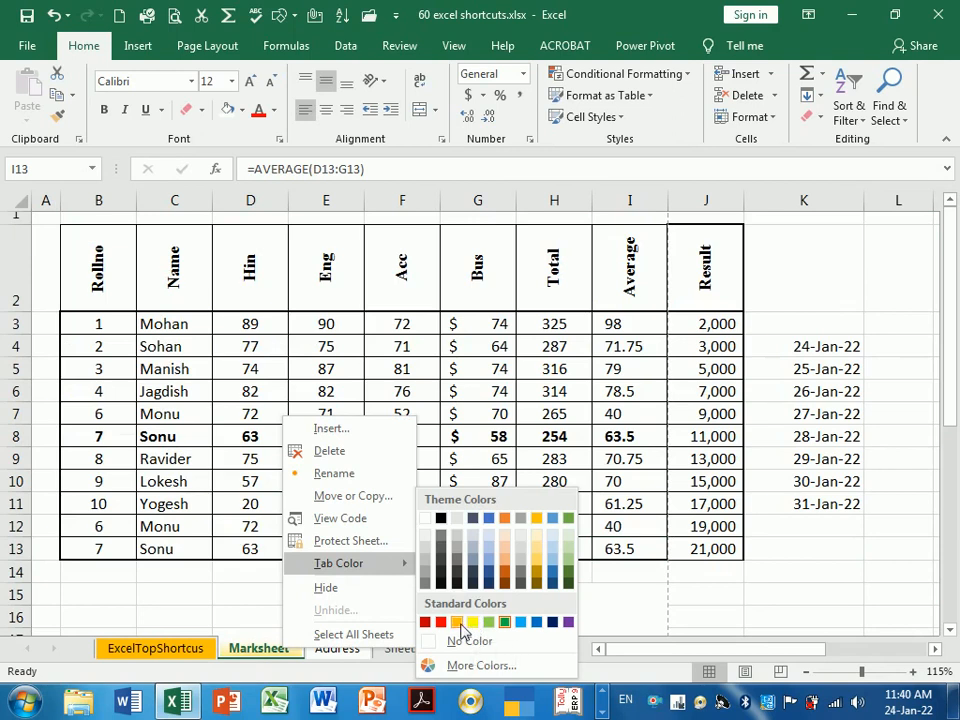
{"action": "left_click", "coordinate": [426, 548]}
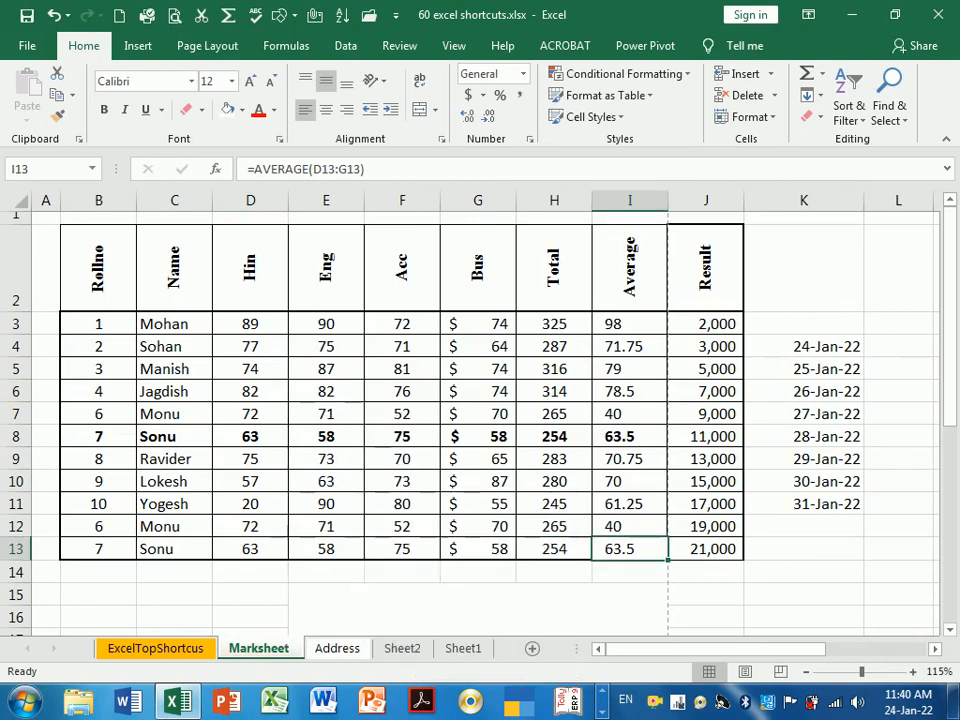
{"action": "left_click", "coordinate": [330, 652]}
{"action": "left_click", "coordinate": [276, 652]}
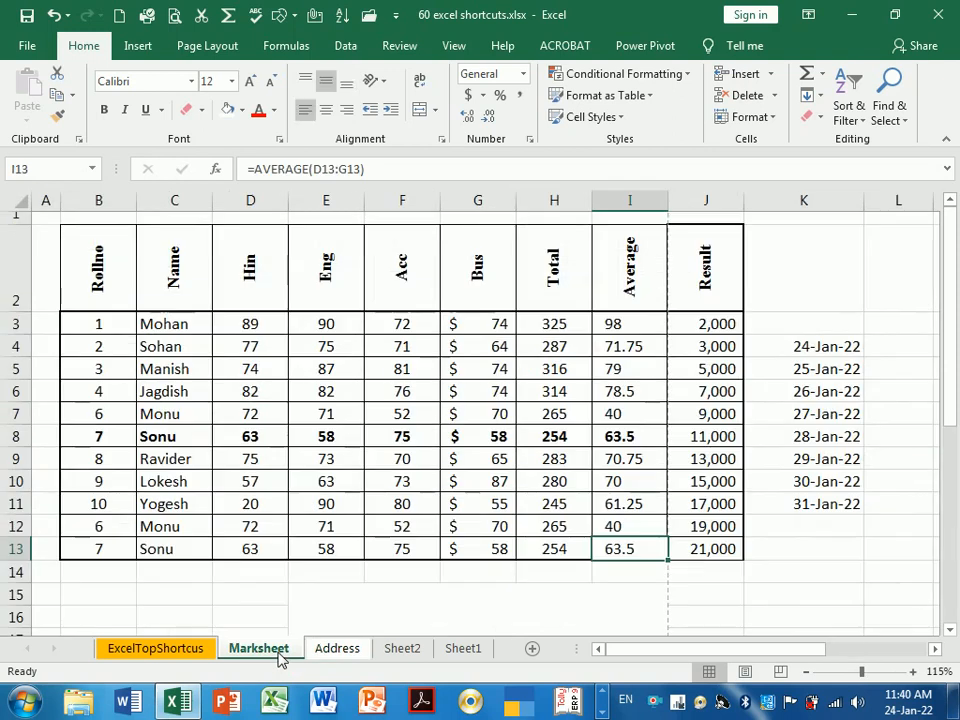
{"action": "left_click", "coordinate": [352, 654]}
{"action": "left_click", "coordinate": [252, 654]}
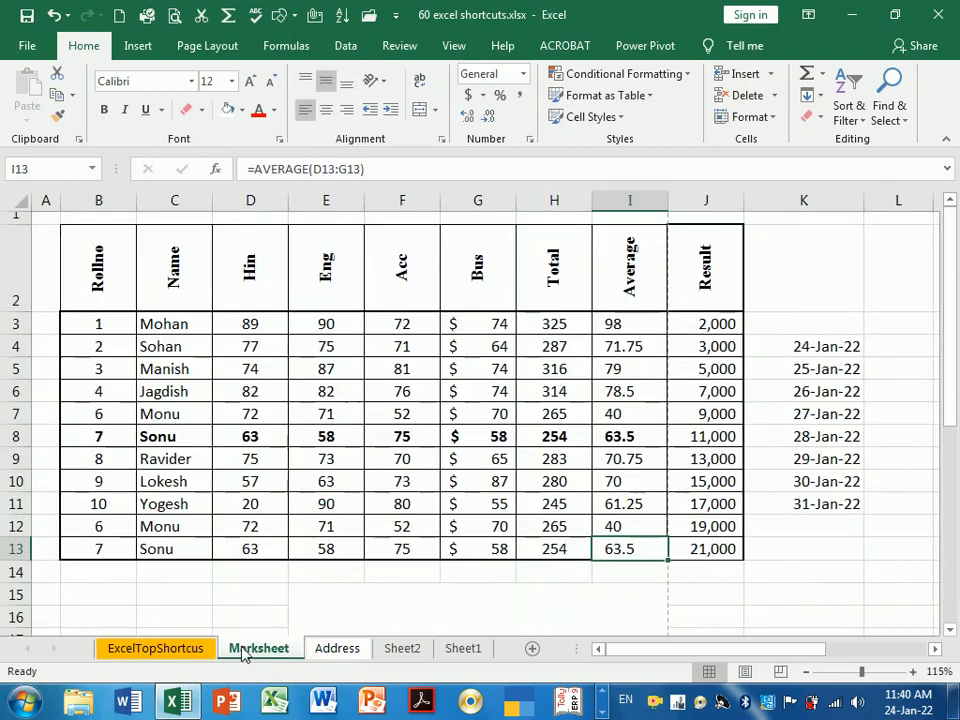
{"action": "left_click", "coordinate": [180, 652]}
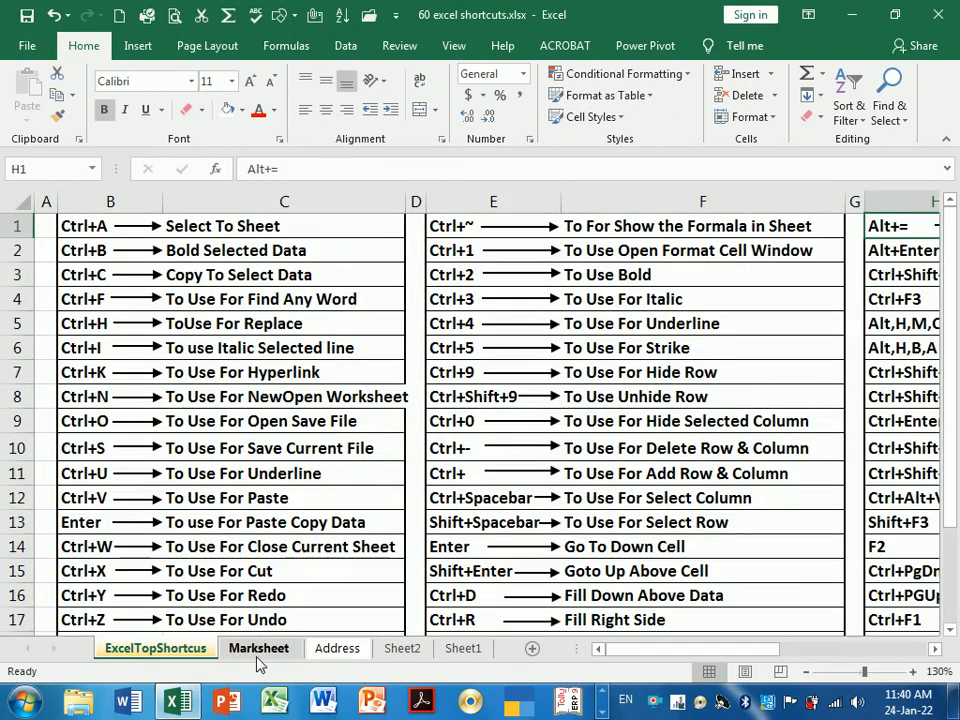
{"action": "left_click", "coordinate": [258, 656]}
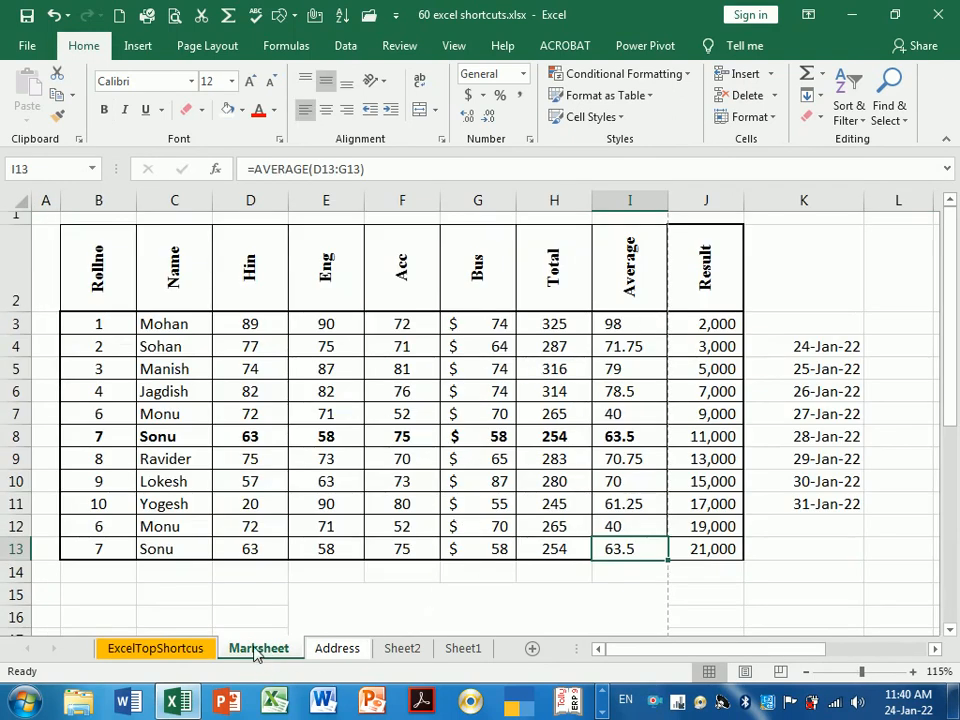
Rename Sheet2 as Studnet_mark and check the renamed sheet against Sheet1
{"action": "left_click", "coordinate": [412, 655]}
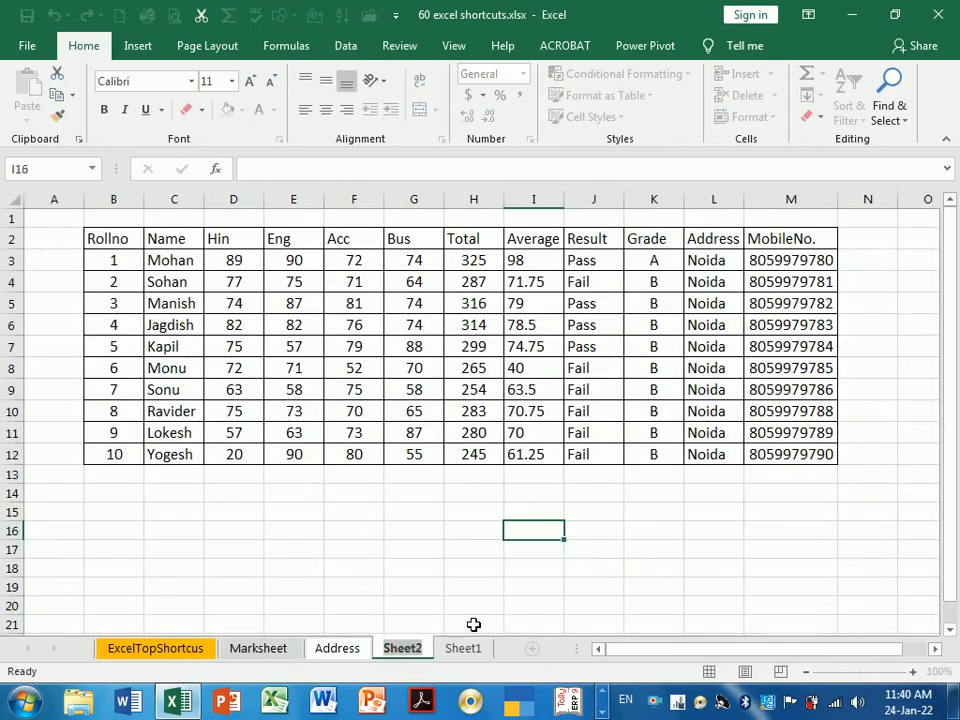
{"action": "key", "text": "BackSpace"}
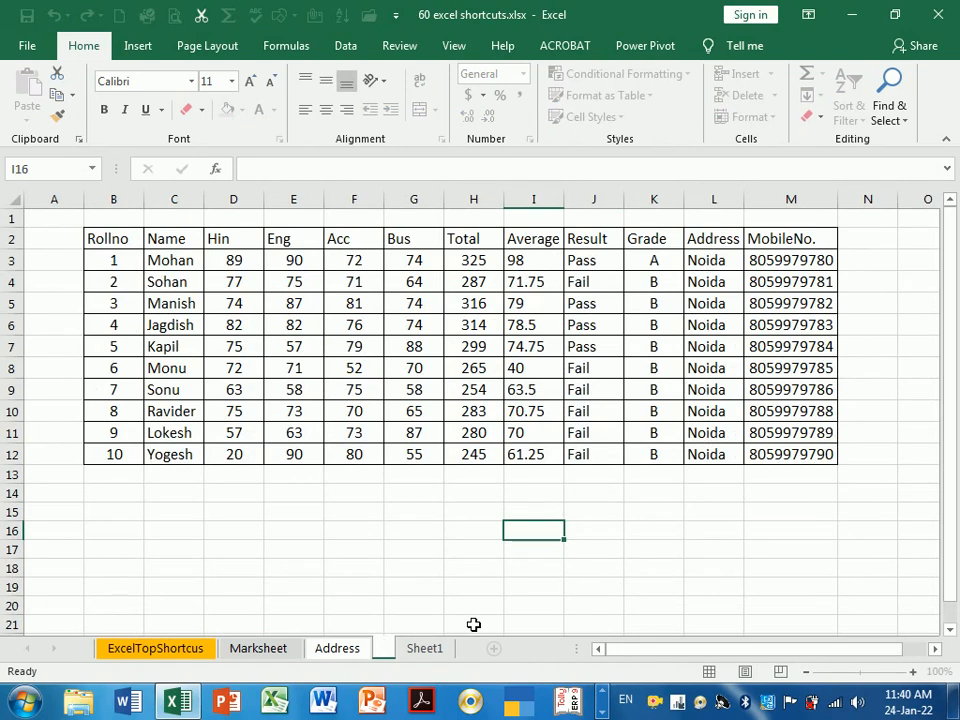
{"action": "type", "text": "Stu"}
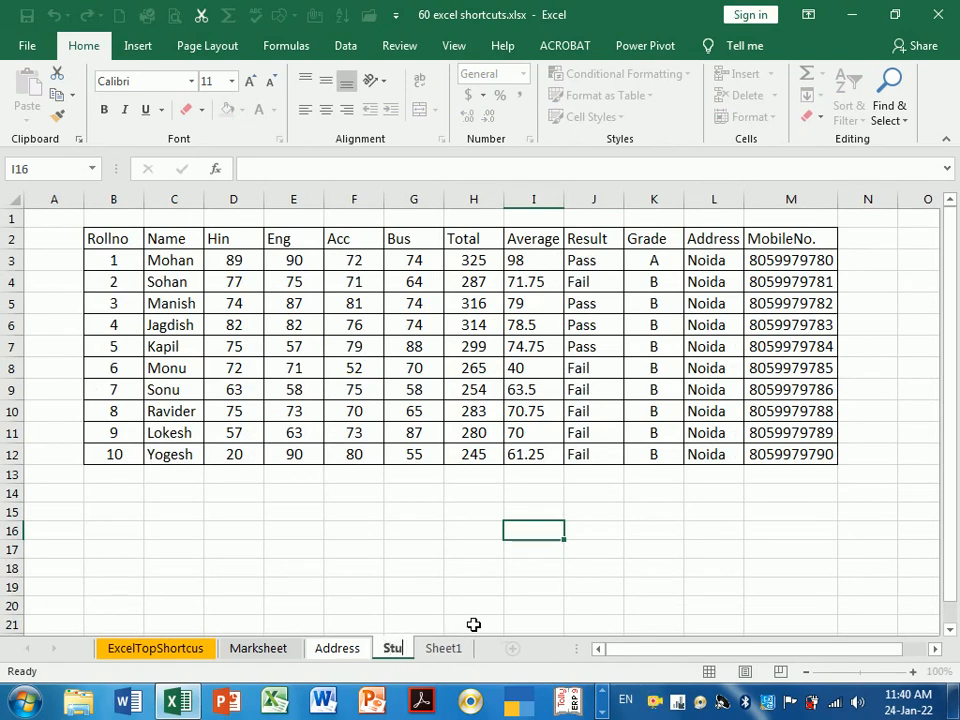
{"action": "type", "text": "dnet_"}
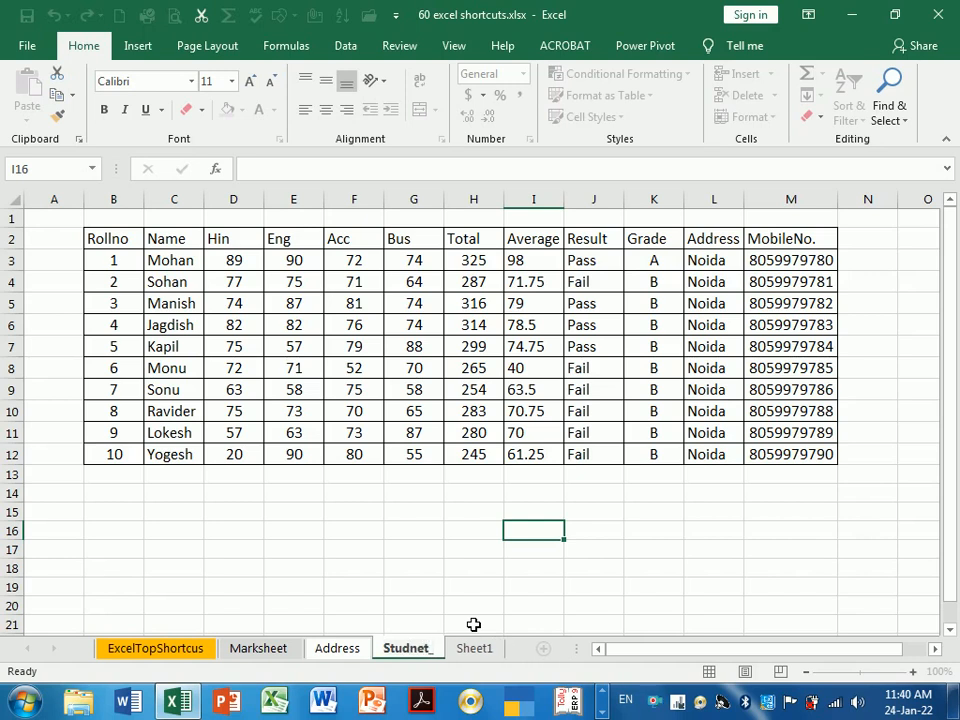
{"action": "type", "text": "mark"}
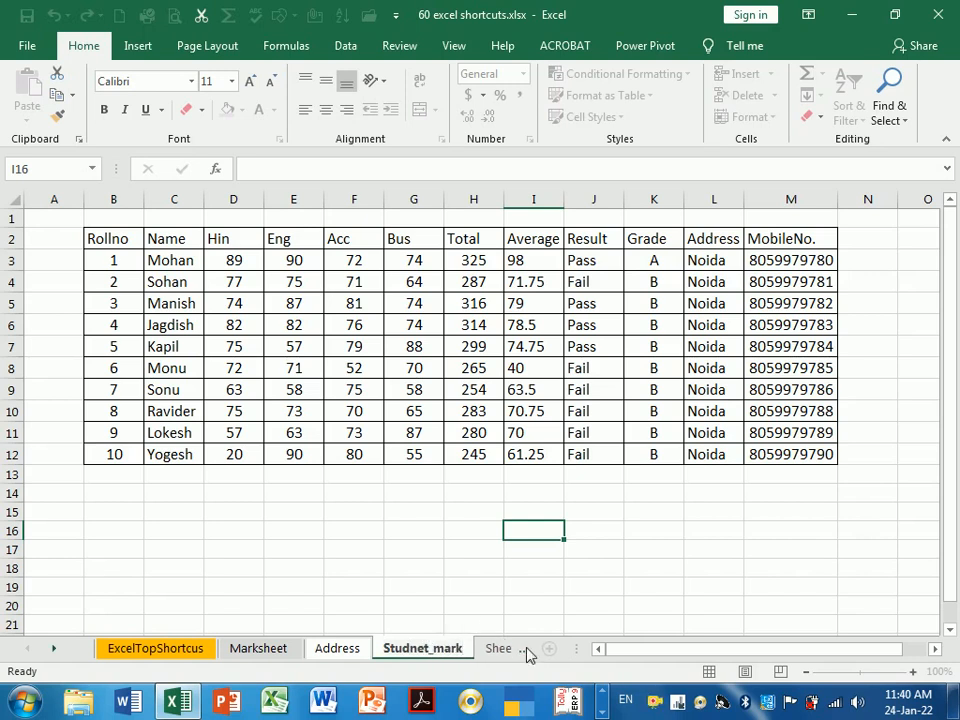
{"action": "left_click", "coordinate": [508, 650]}
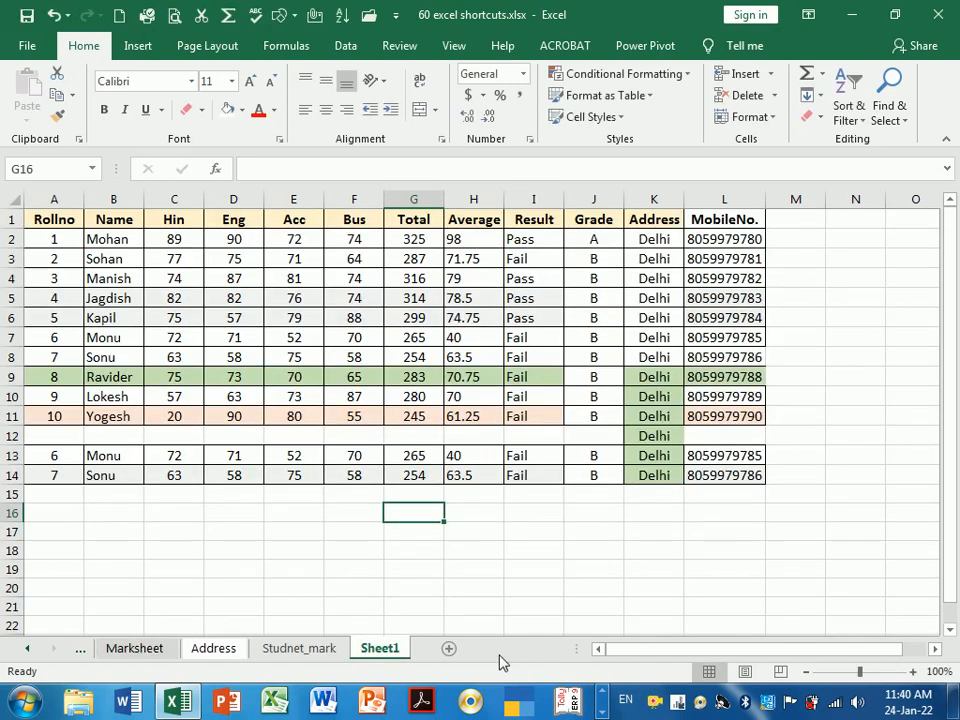
{"action": "left_click", "coordinate": [322, 652]}
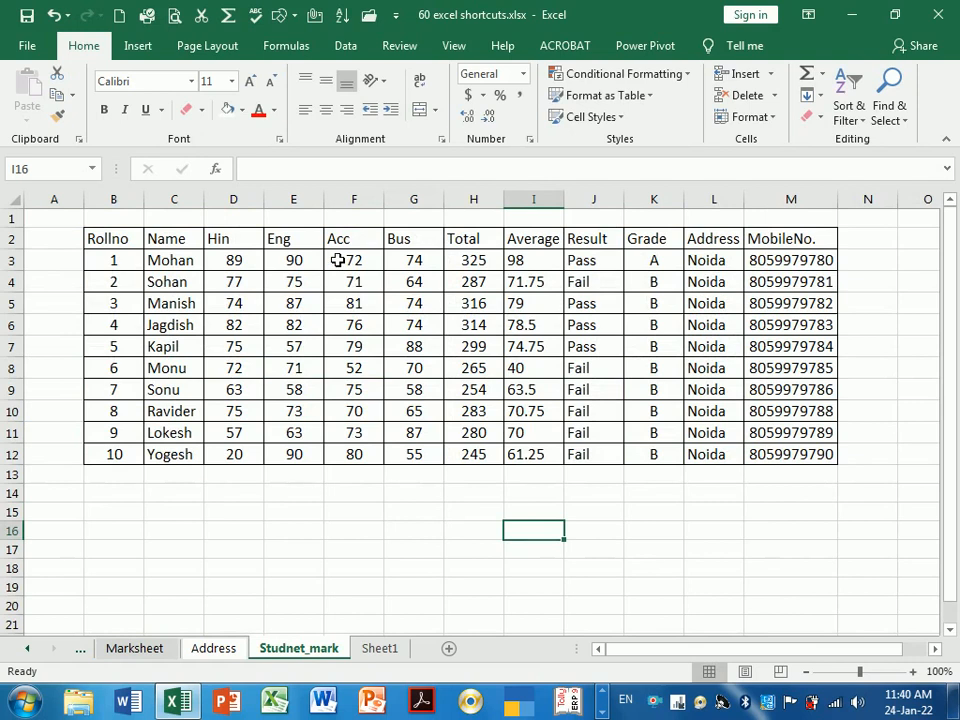
Move the Marksheet sheet to the end of the current workbook with the Move or Copy command
{"action": "left_click", "coordinate": [214, 648]}
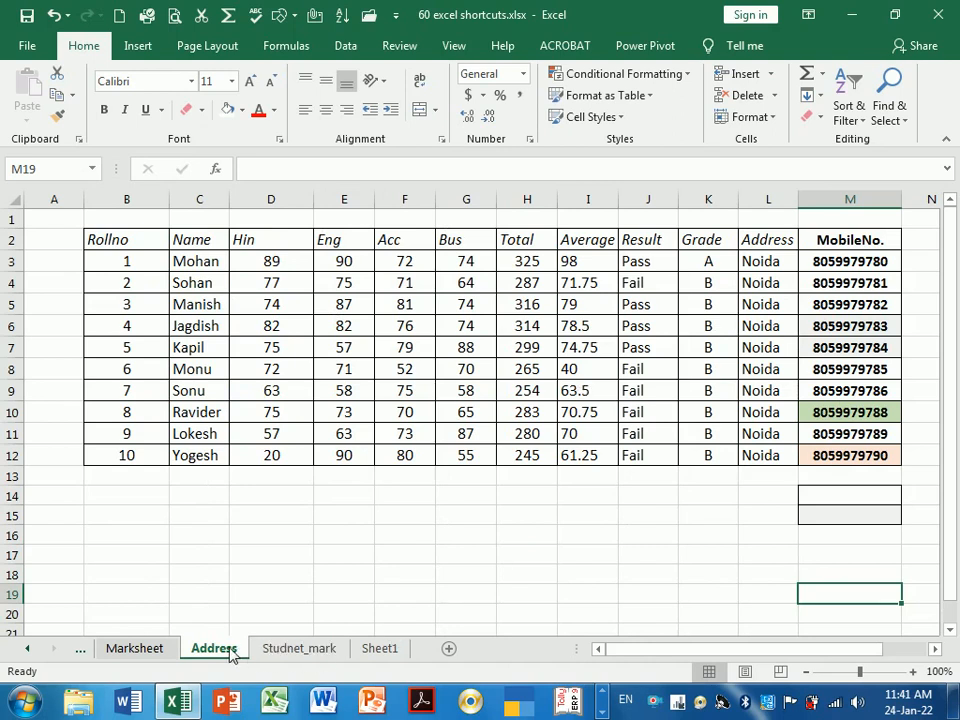
{"action": "left_click", "coordinate": [150, 652]}
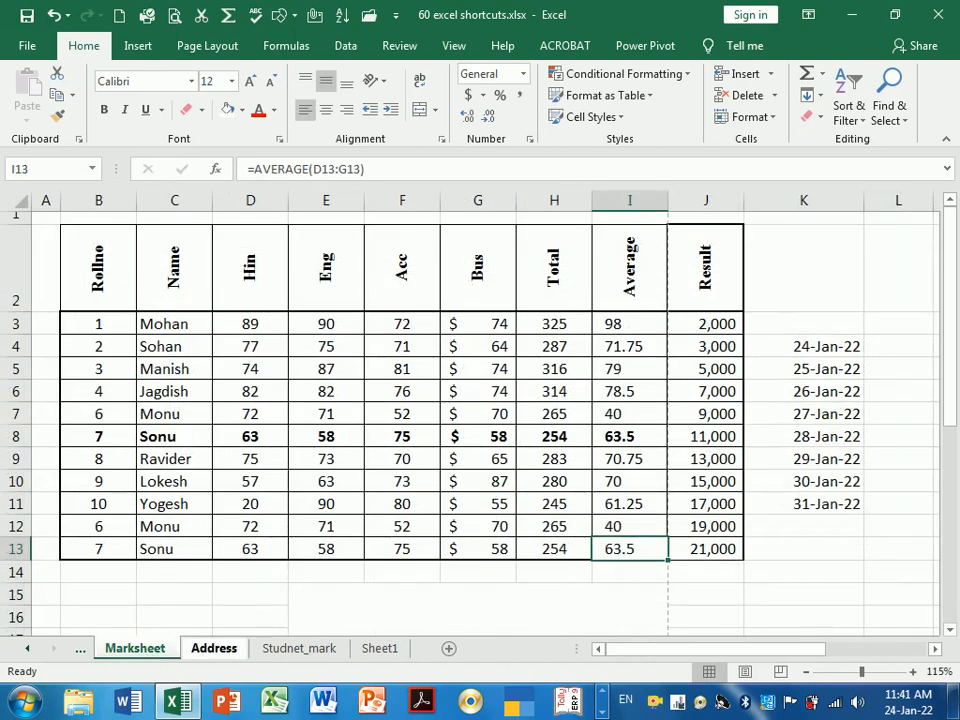
{"action": "left_click", "coordinate": [775, 119]}
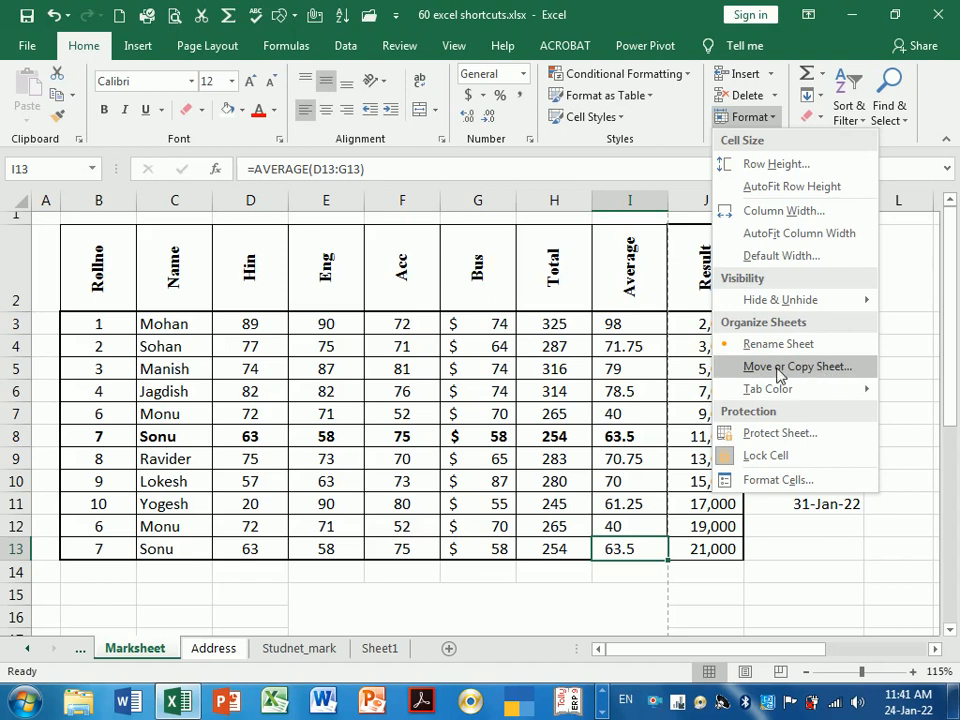
{"action": "left_click", "coordinate": [810, 371]}
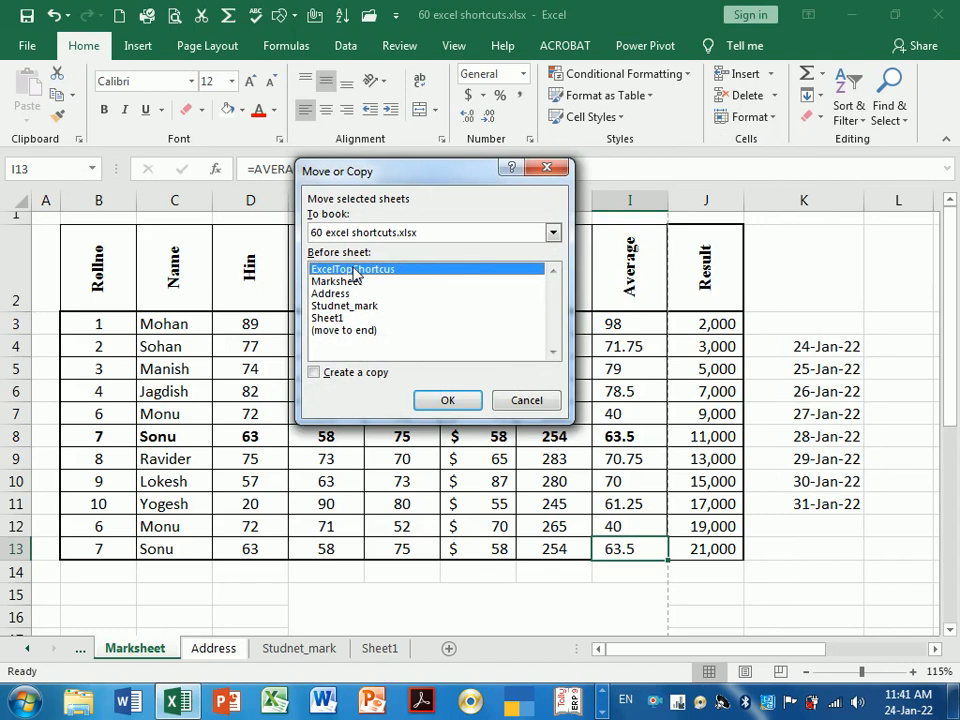
{"action": "left_click", "coordinate": [343, 331]}
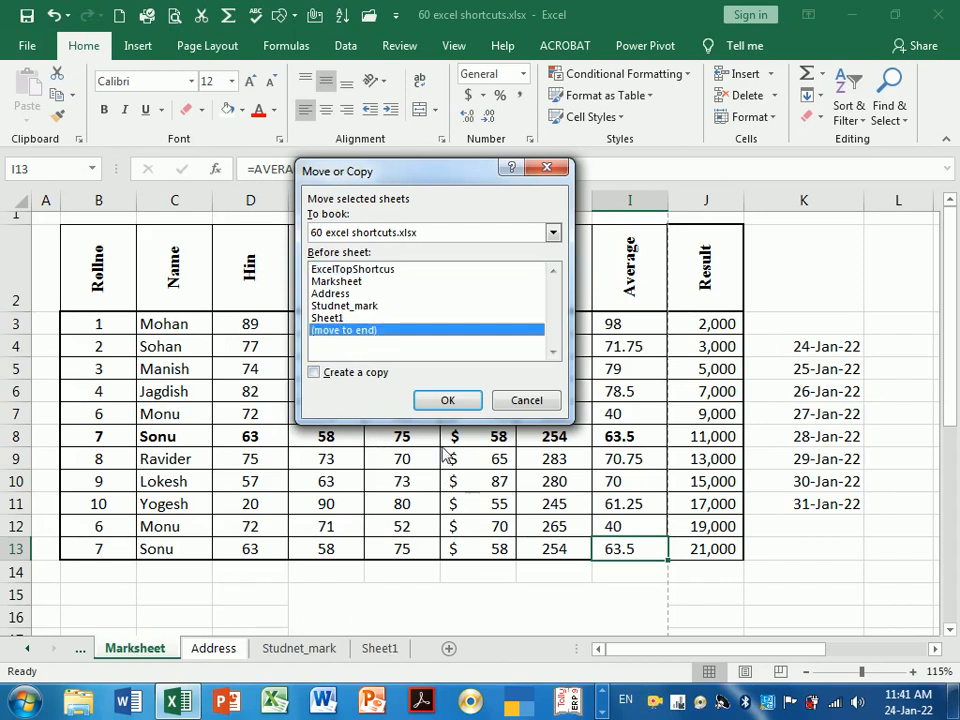
{"action": "left_click", "coordinate": [450, 400]}
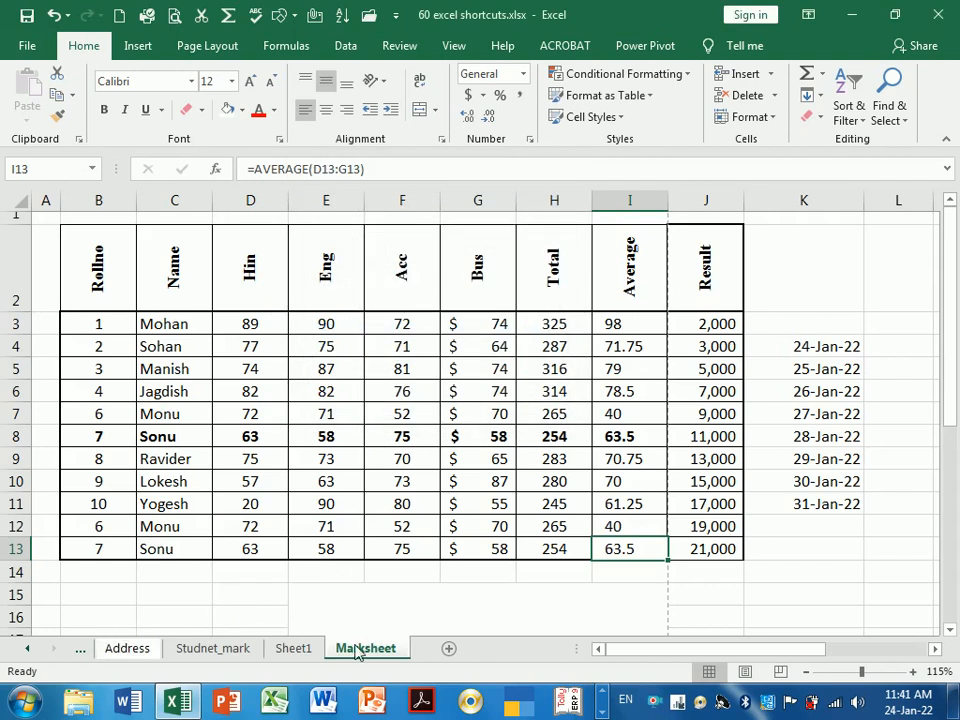
Reorder the sheets so Marksheet directly follows Address and Sheet1 sits between Marksheet and Studnet_mark
{"action": "left_click_drag", "start_coordinate": [360, 650], "coordinate": [294, 660]}
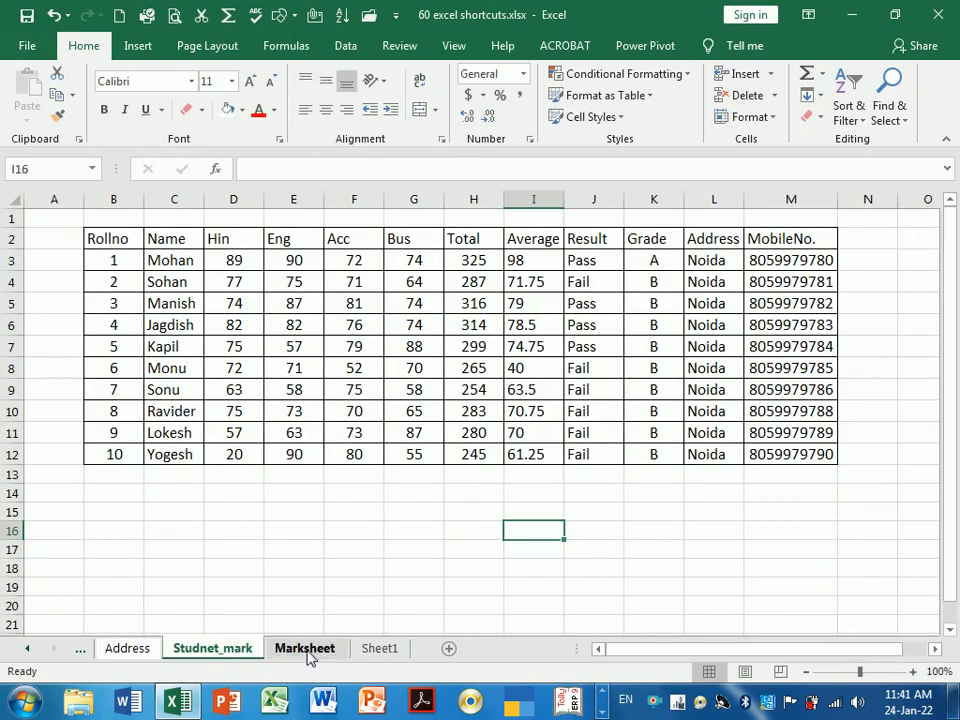
{"action": "left_click", "coordinate": [308, 650]}
{"action": "left_click_drag", "start_coordinate": [252, 665], "coordinate": [251, 658]}
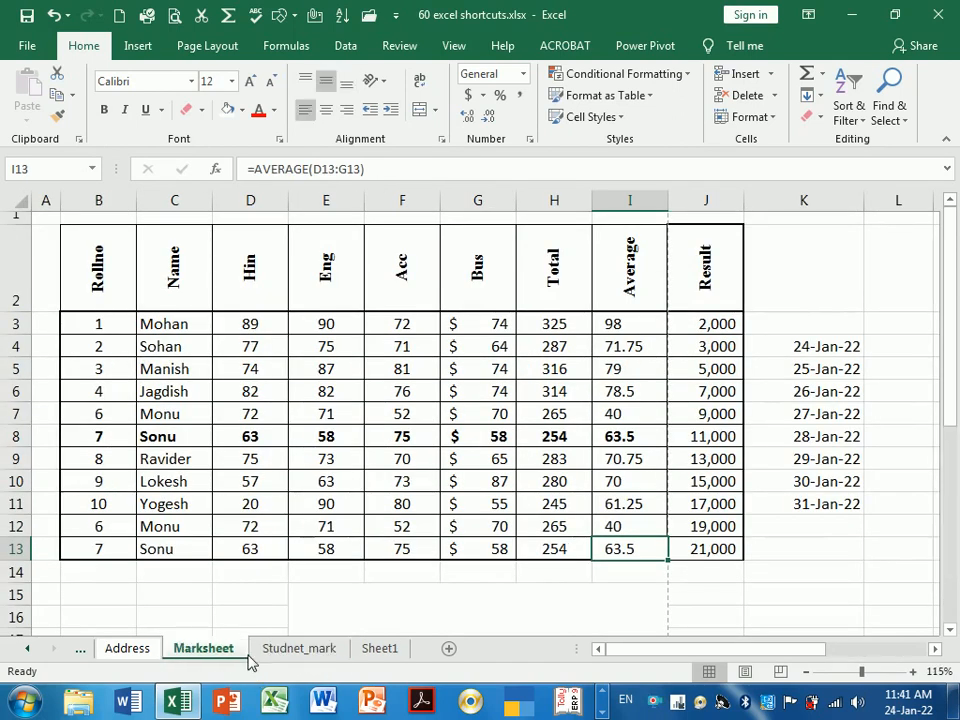
{"action": "left_click", "coordinate": [381, 648]}
{"action": "left_click_drag", "start_coordinate": [352, 661], "coordinate": [292, 656]}
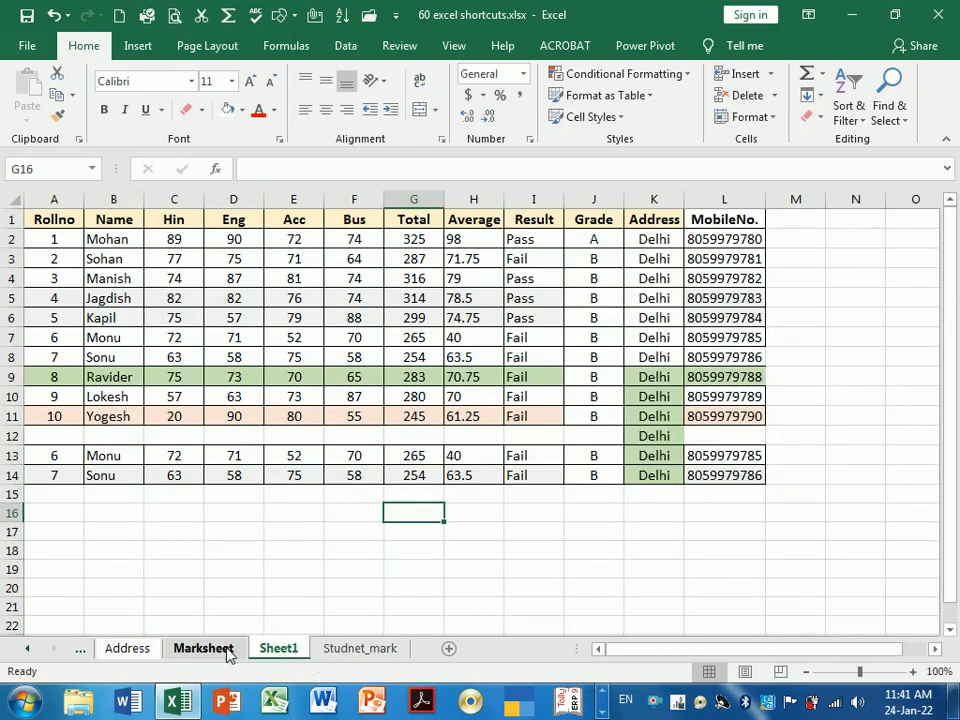
Rearrange the sheets after Address into the order Sheet1, Studnet_mark, Marksheet
{"action": "left_click", "coordinate": [229, 655]}
{"action": "left_click", "coordinate": [358, 652]}
{"action": "left_click", "coordinate": [280, 648]}
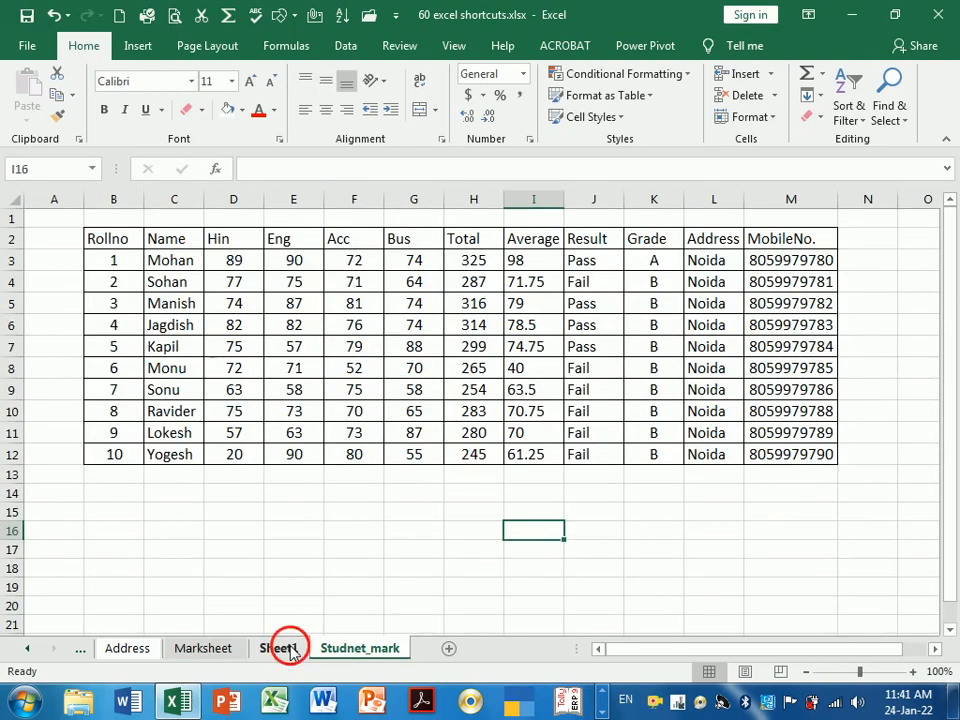
{"action": "left_click_drag", "start_coordinate": [224, 656], "coordinate": [318, 648]}
{"action": "mouse_move", "coordinate": [373, 655]}
{"action": "left_mouse_down"}
{"action": "mouse_move", "coordinate": [356, 642]}
{"action": "mouse_move", "coordinate": [280, 660]}
{"action": "left_mouse_up"}
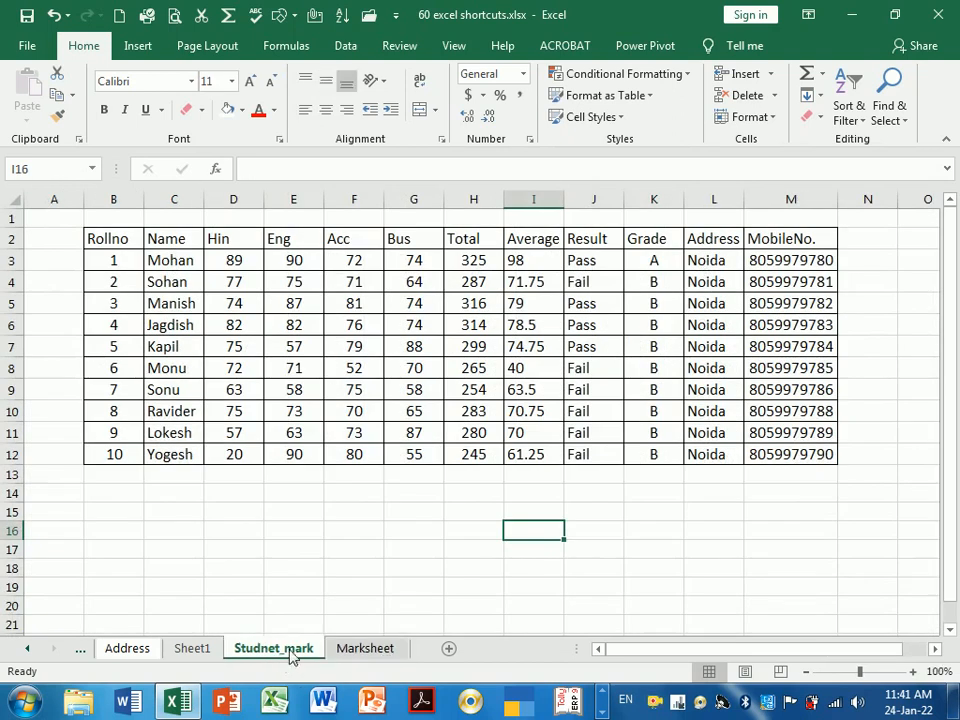
{"action": "left_click", "coordinate": [370, 649]}
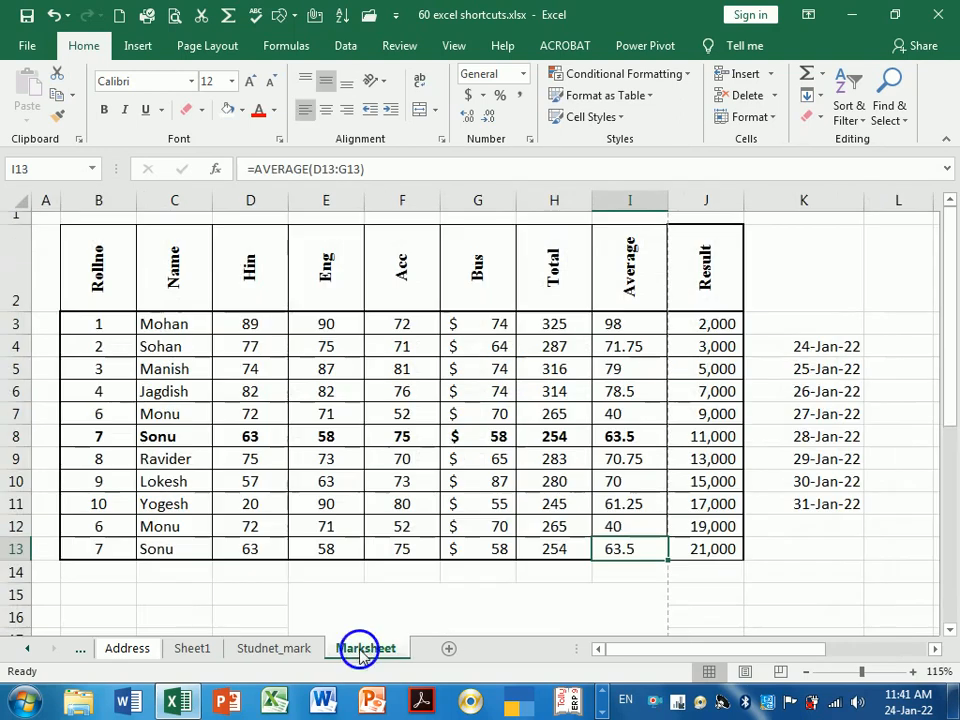
{"action": "right_click", "coordinate": [370, 649]}
{"action": "left_click", "coordinate": [430, 498]}
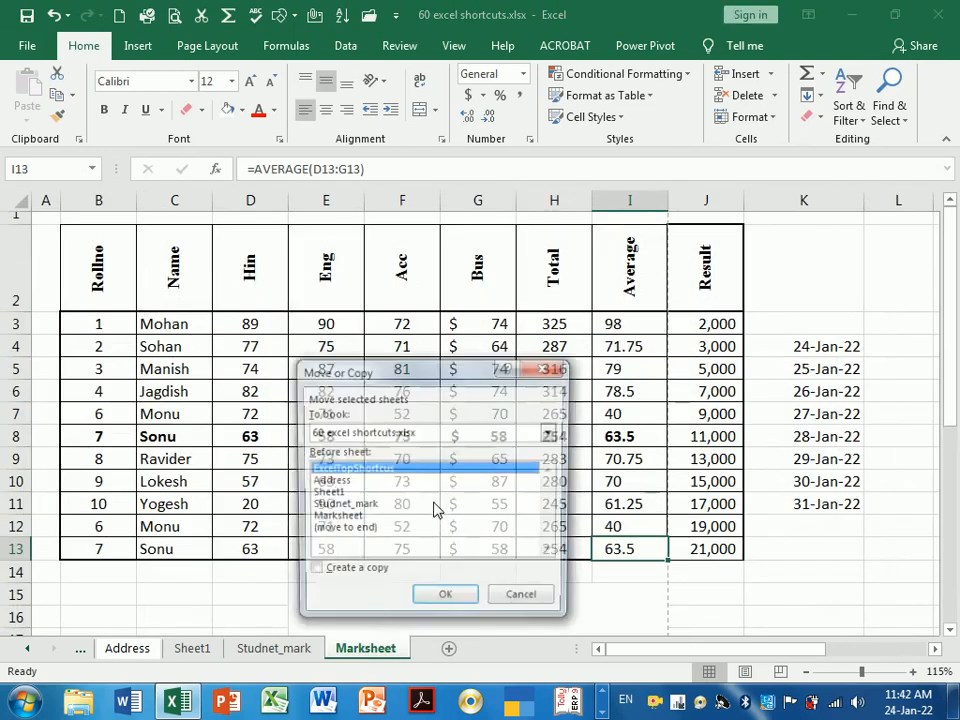
{"action": "left_click", "coordinate": [544, 369]}
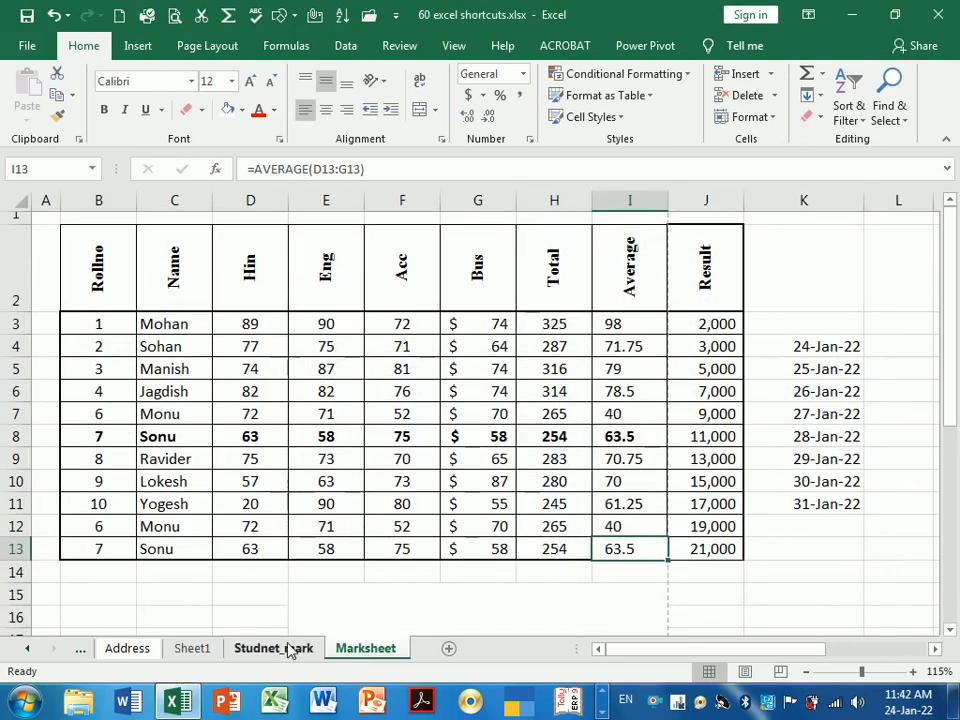
Move the Marksheet sheet between Sheet1 and Studnet_mark
{"action": "left_click", "coordinate": [287, 650]}
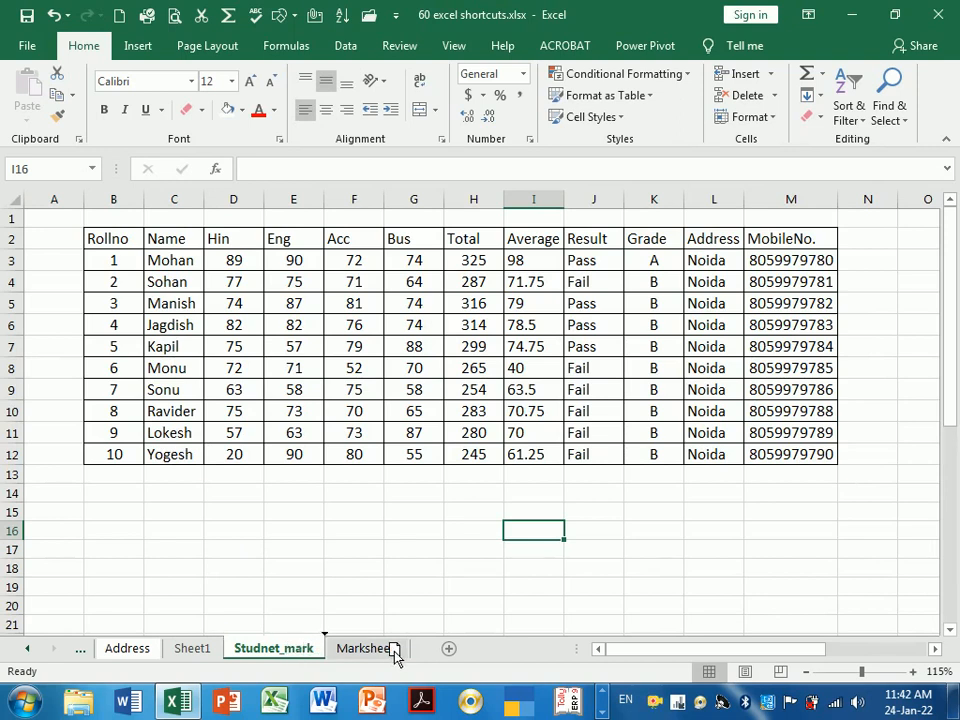
{"action": "left_click_drag", "start_coordinate": [386, 655], "coordinate": [289, 666]}
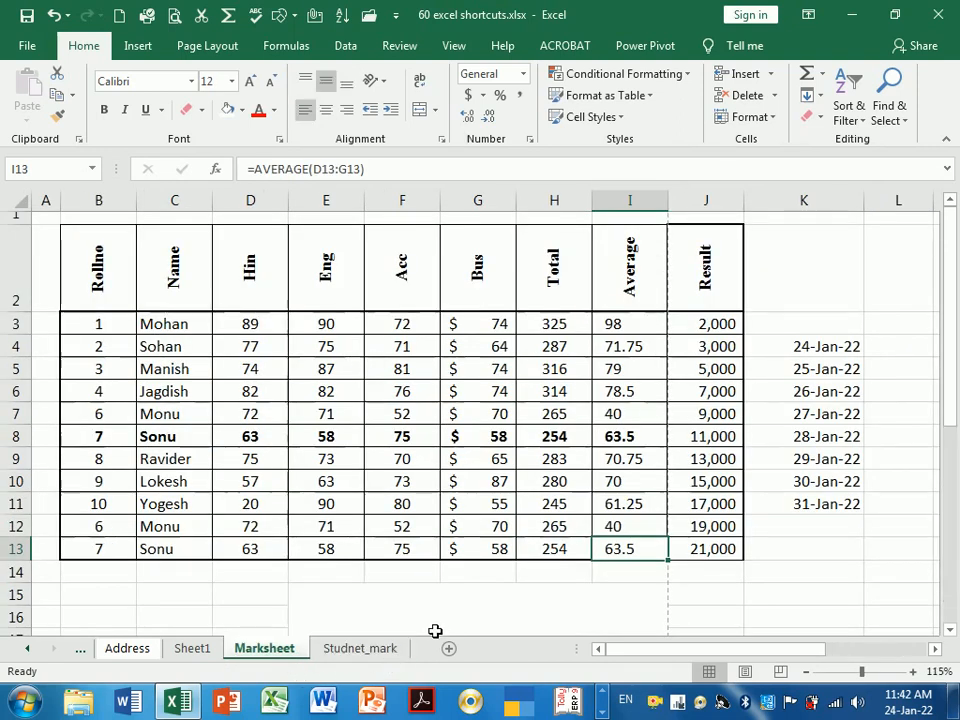
{"action": "left_click", "coordinate": [771, 117]}
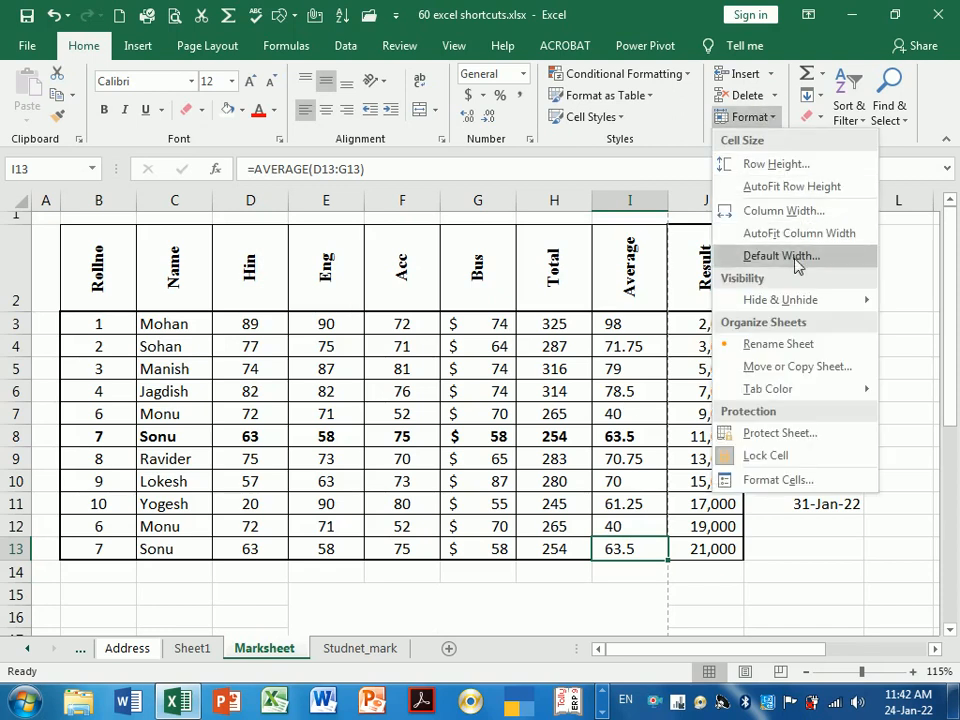
{"action": "mouse_move", "coordinate": [817, 392]}
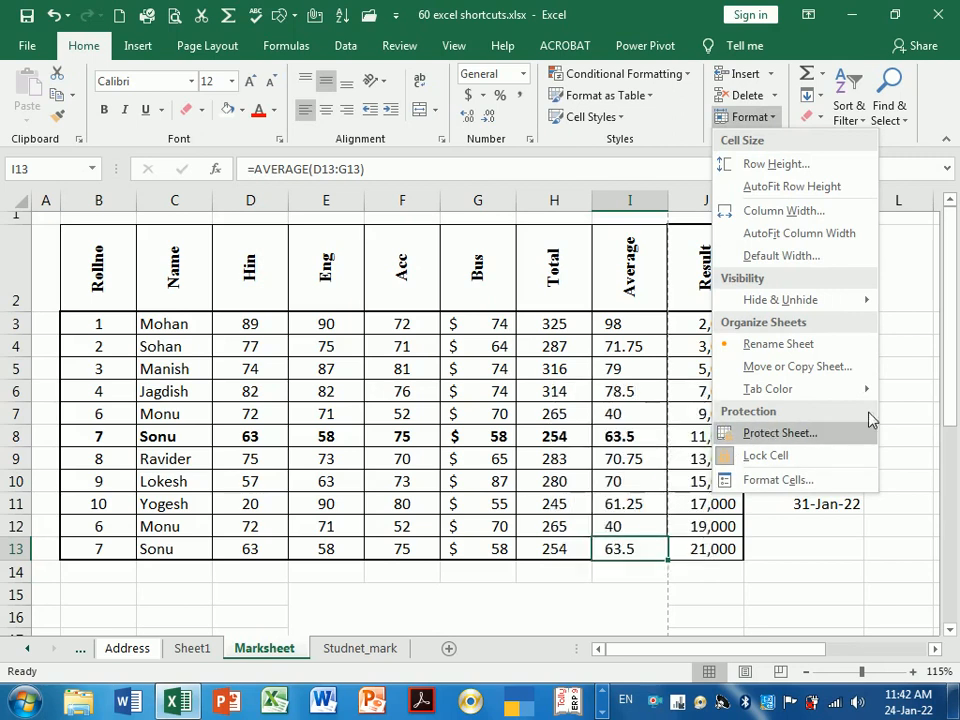
{"action": "left_click", "coordinate": [796, 558]}
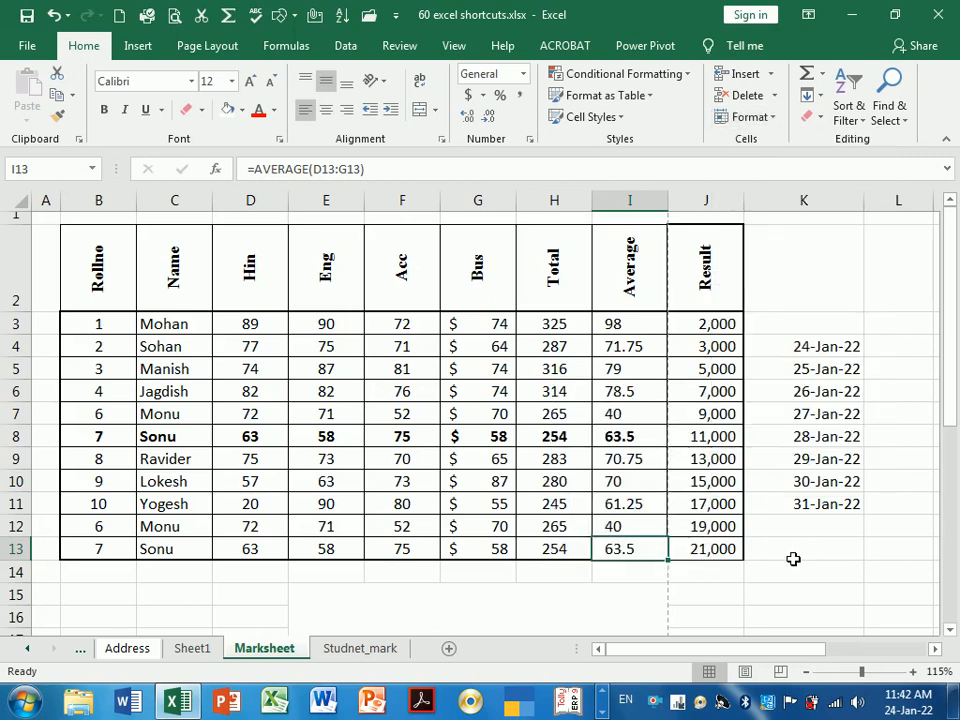